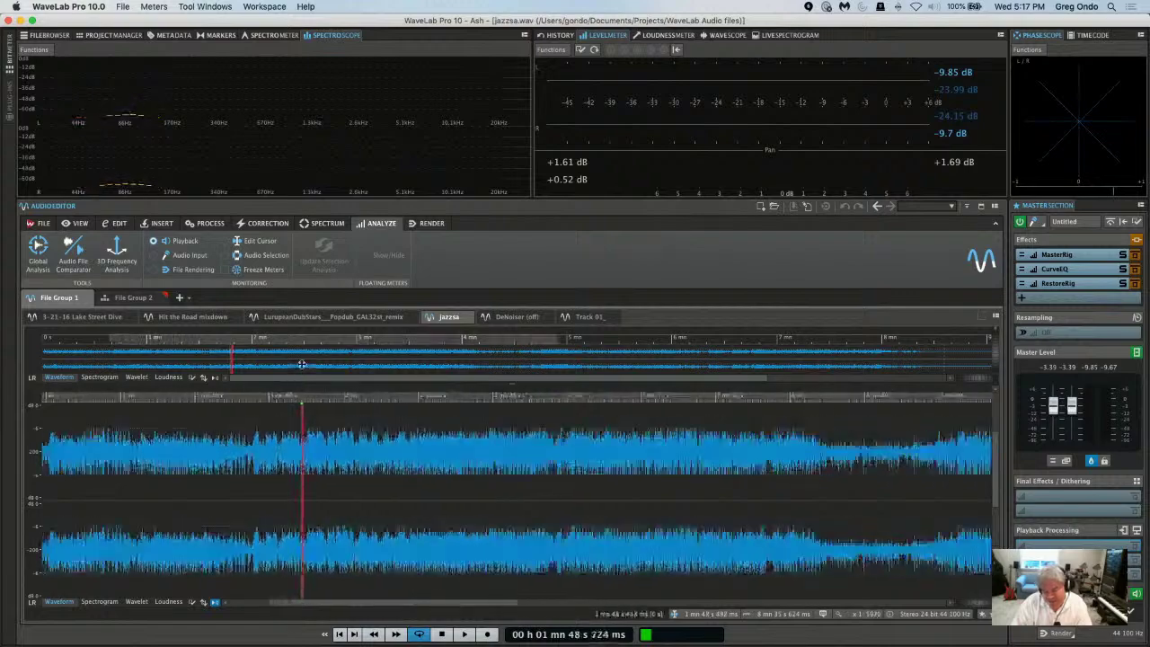
# Examine the jazzsa audio as spectrogram, wavelet, loudness and mid/side waveform displays, and return to the left/right waveform.
pyautogui.click(302, 367)
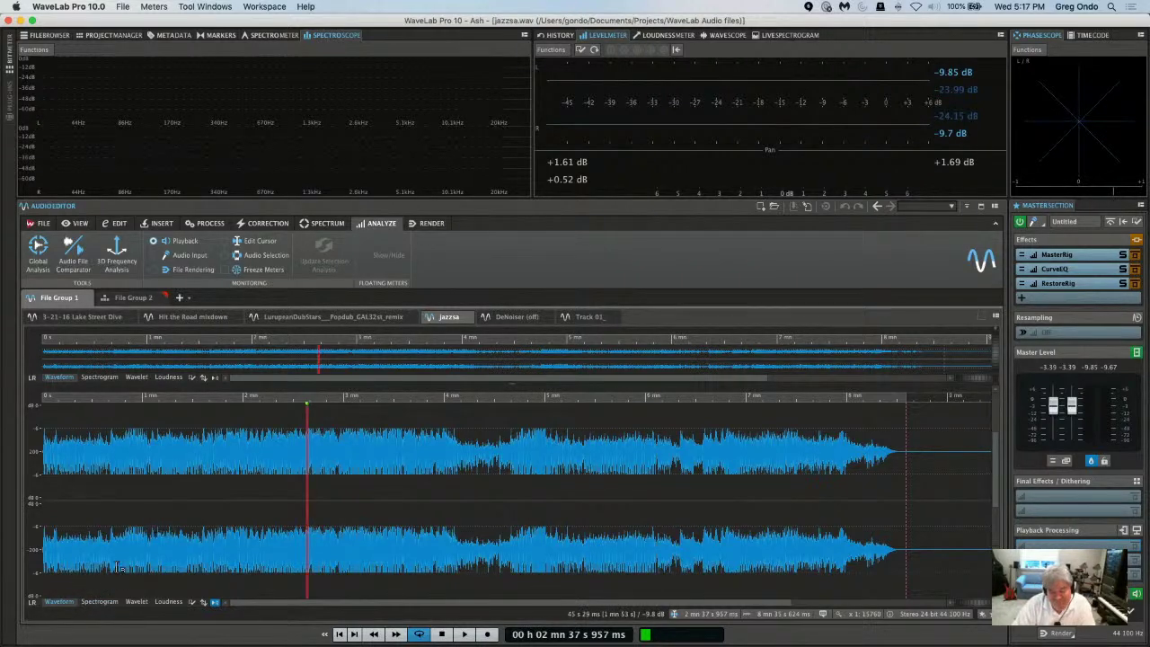
pyautogui.click(99, 601)
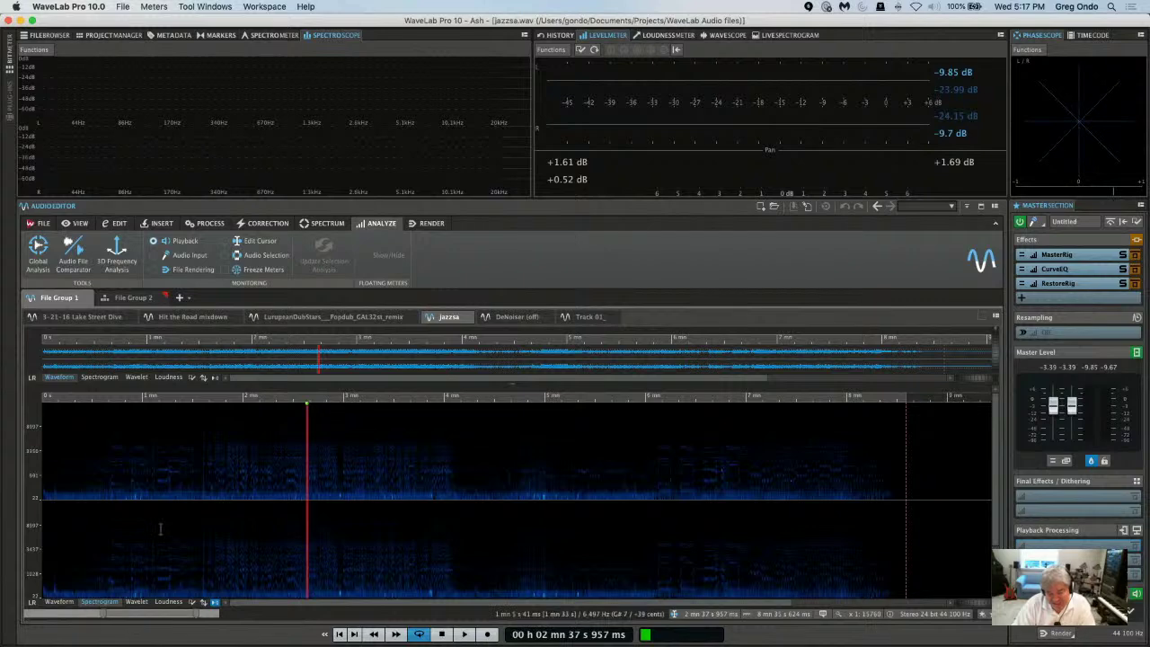
pyautogui.moveTo(288, 395); pyautogui.dragTo(281, 461)
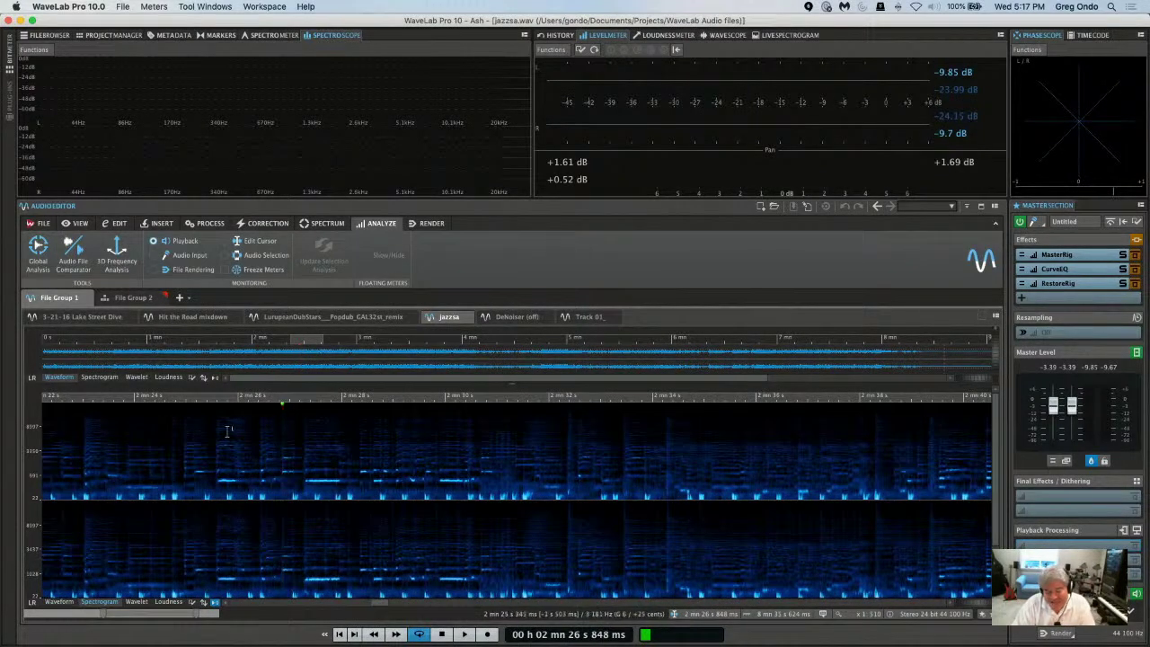
pyautogui.click(132, 602)
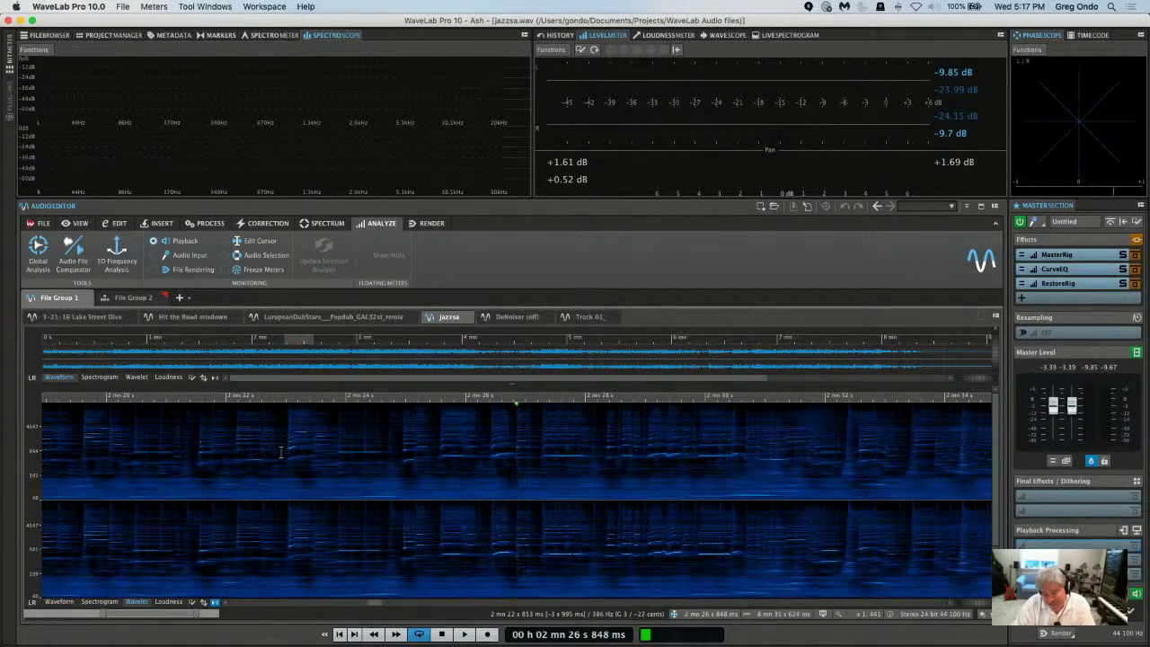
pyautogui.click(168, 601)
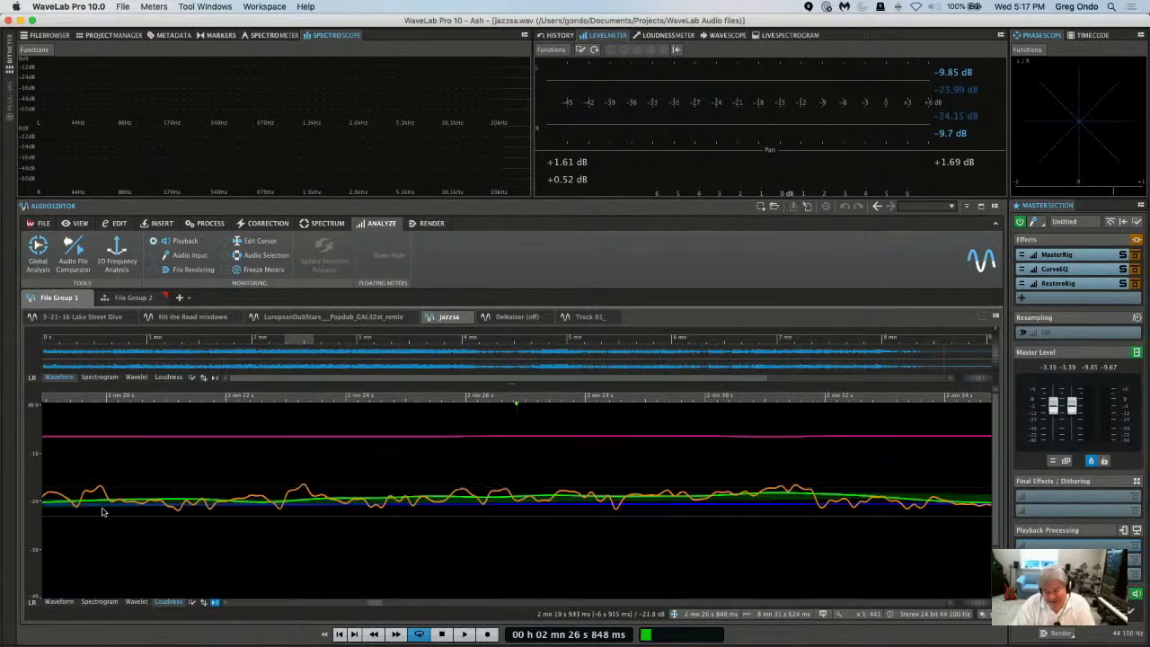
pyautogui.click(58, 601)
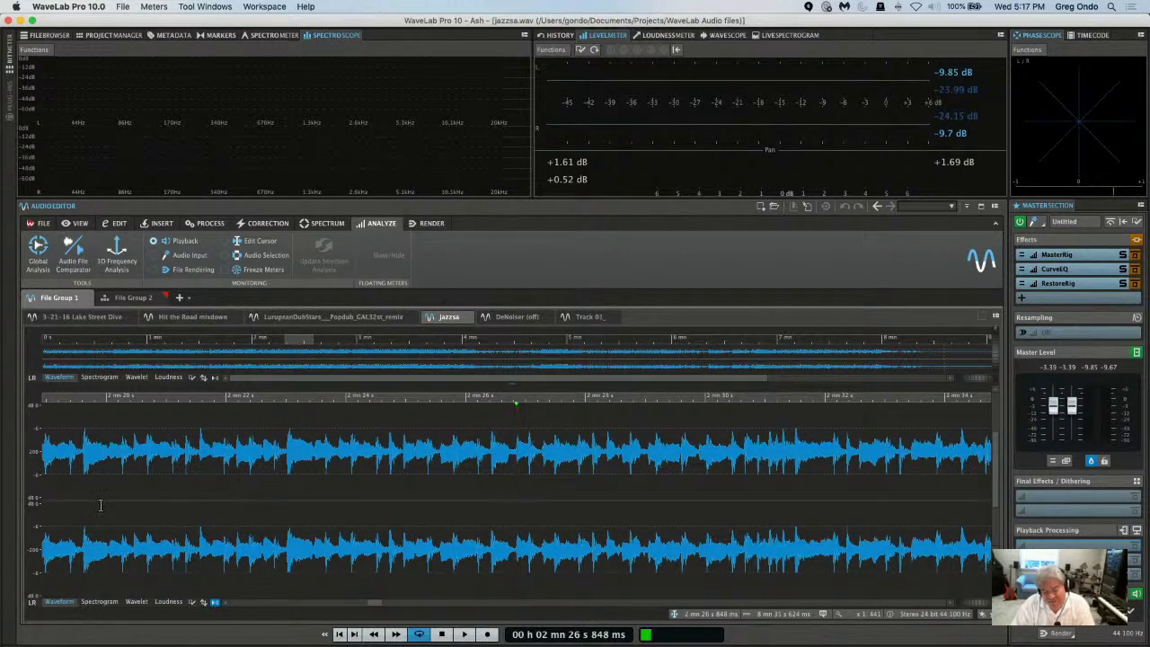
pyautogui.click(34, 602)
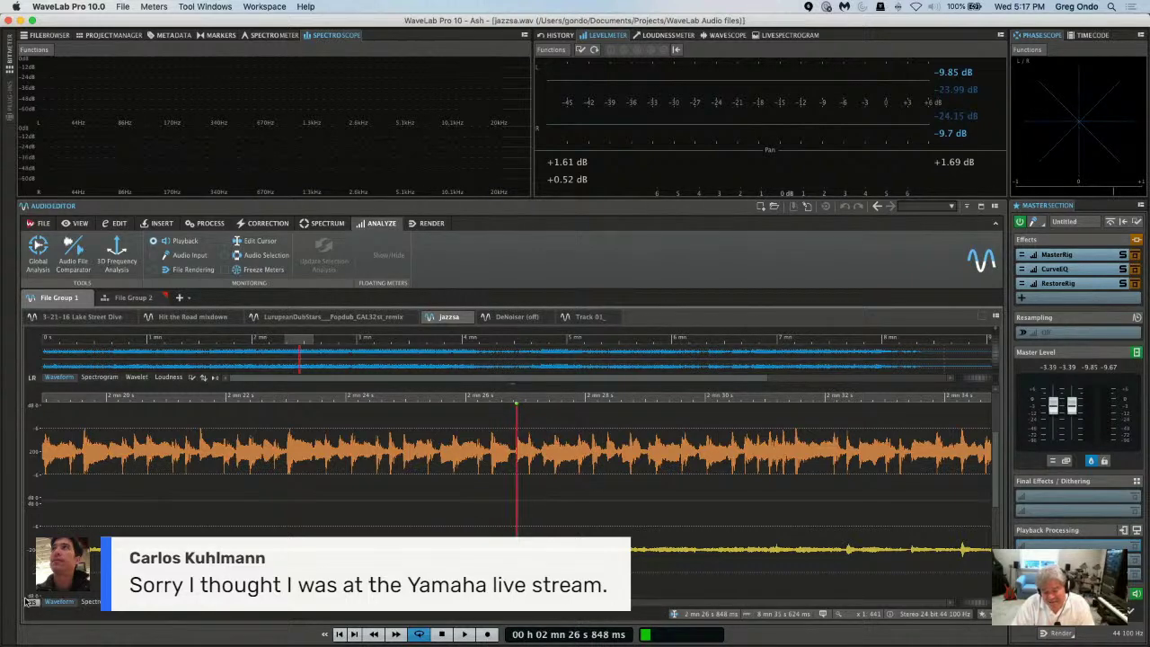
pyautogui.press('Escape')
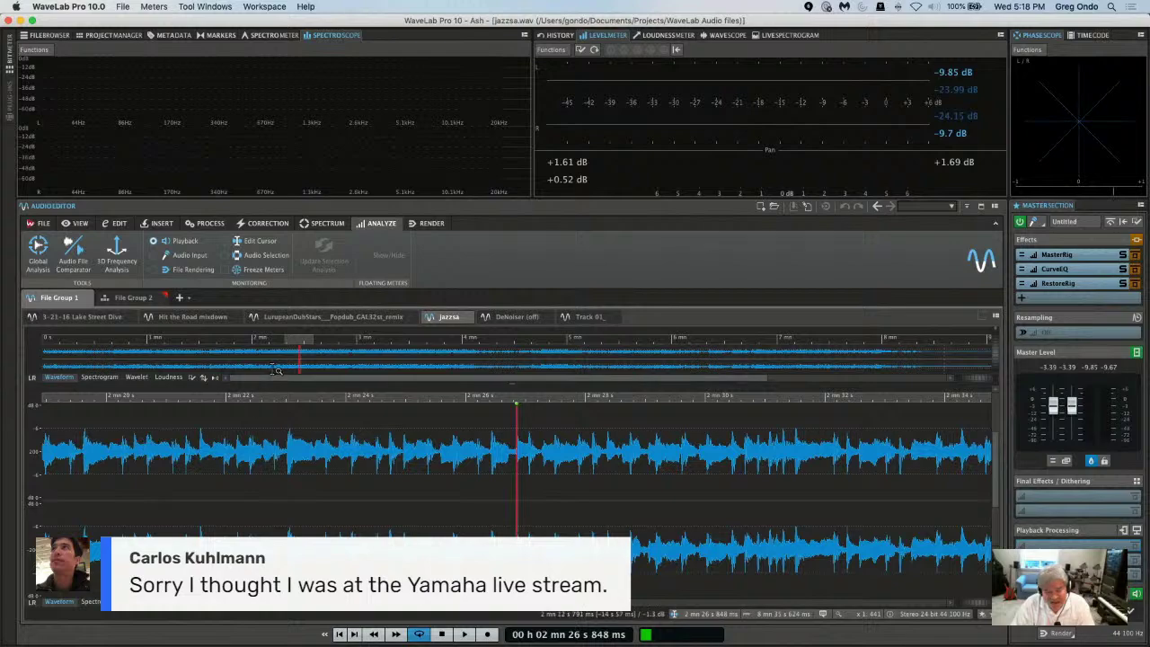
# Select about the first 34 seconds of the jazzsa file and apply a Fade In to it.
pyautogui.click(153, 396)
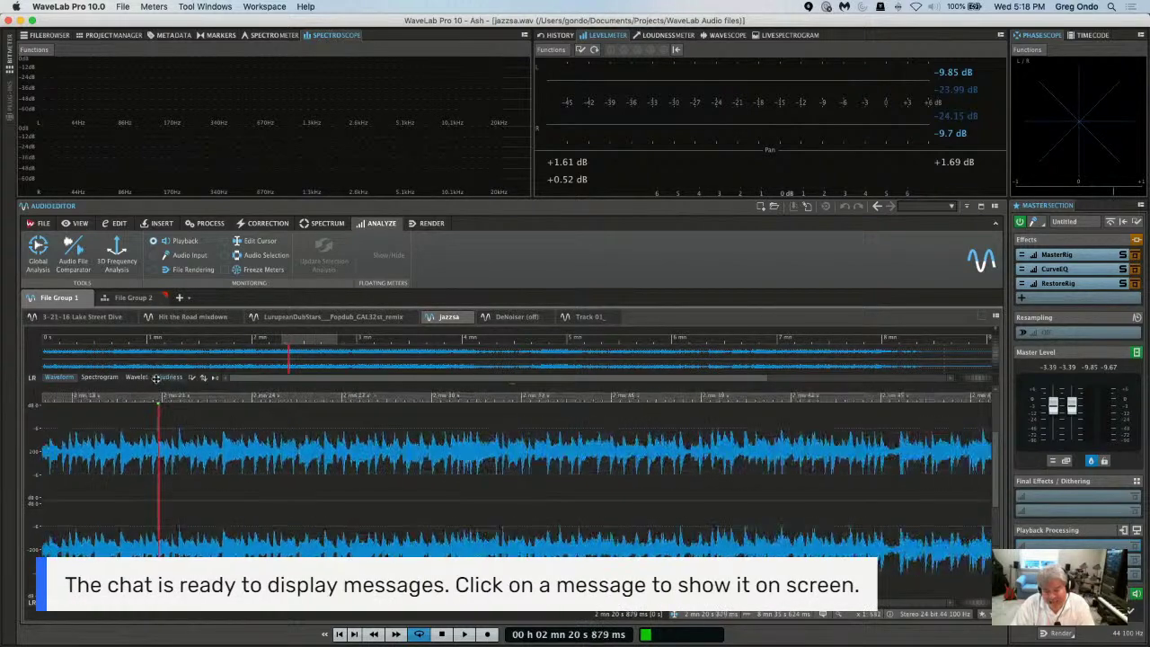
pyautogui.press('space')
pyautogui.moveTo(97, 491); pyautogui.dragTo(104, 486)
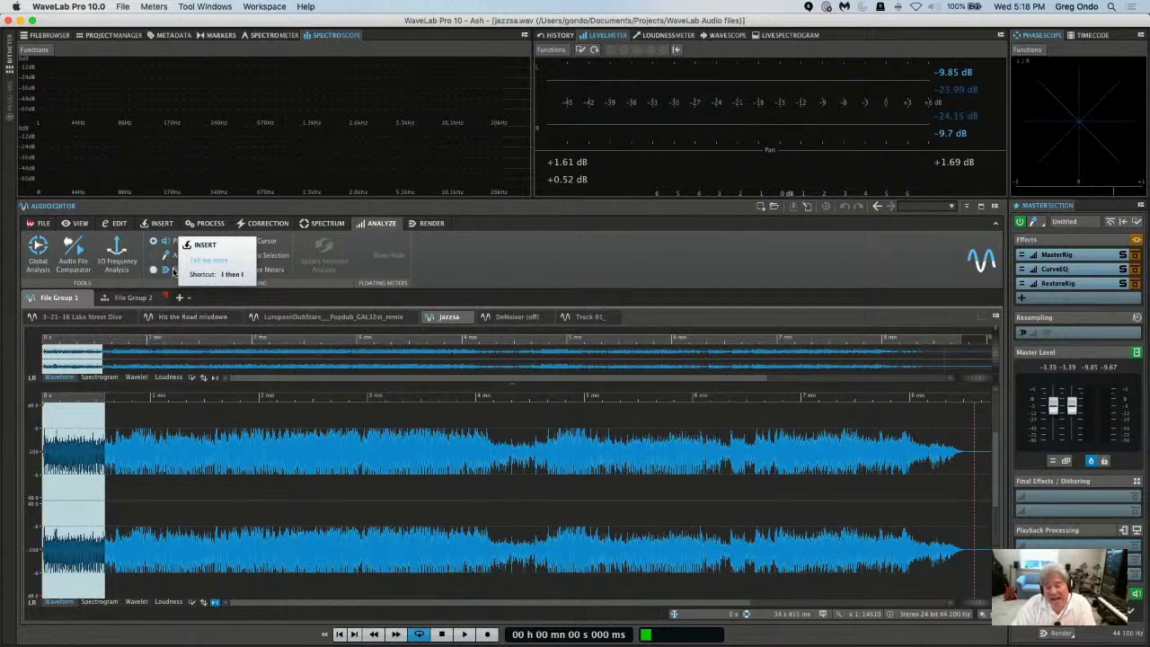
pyautogui.click(206, 223)
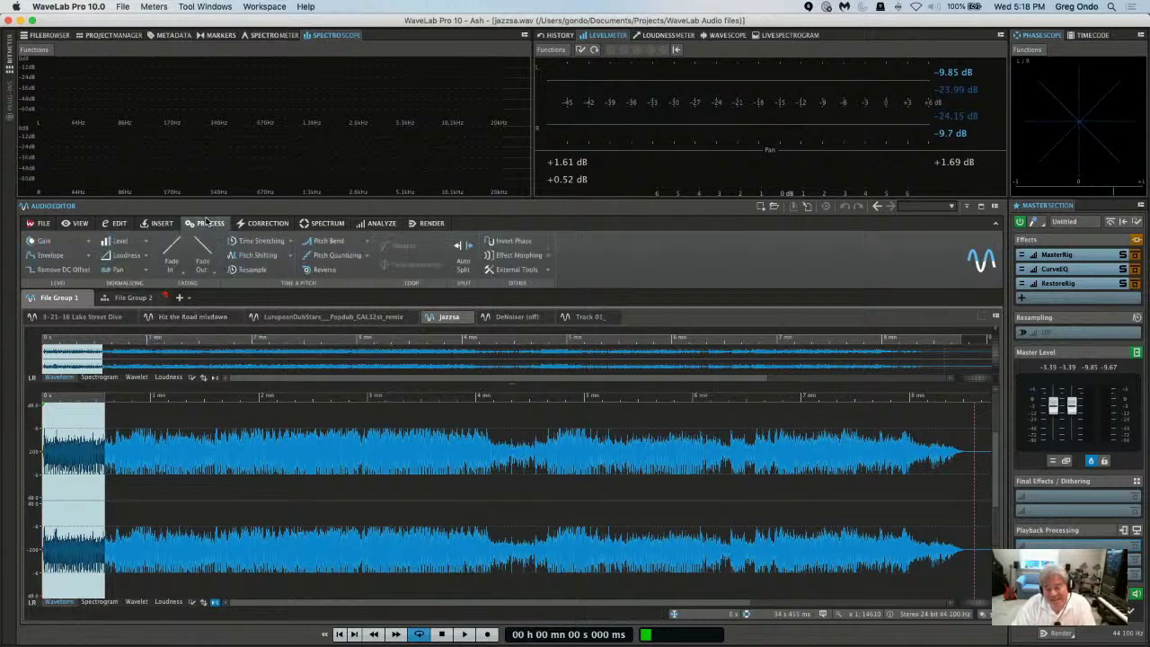
pyautogui.click(170, 261)
# Select the passage from about 1:28 to 2:29 and normalize its peak level to -6.996 dB.
pyautogui.moveTo(202, 459); pyautogui.dragTo(311, 458)
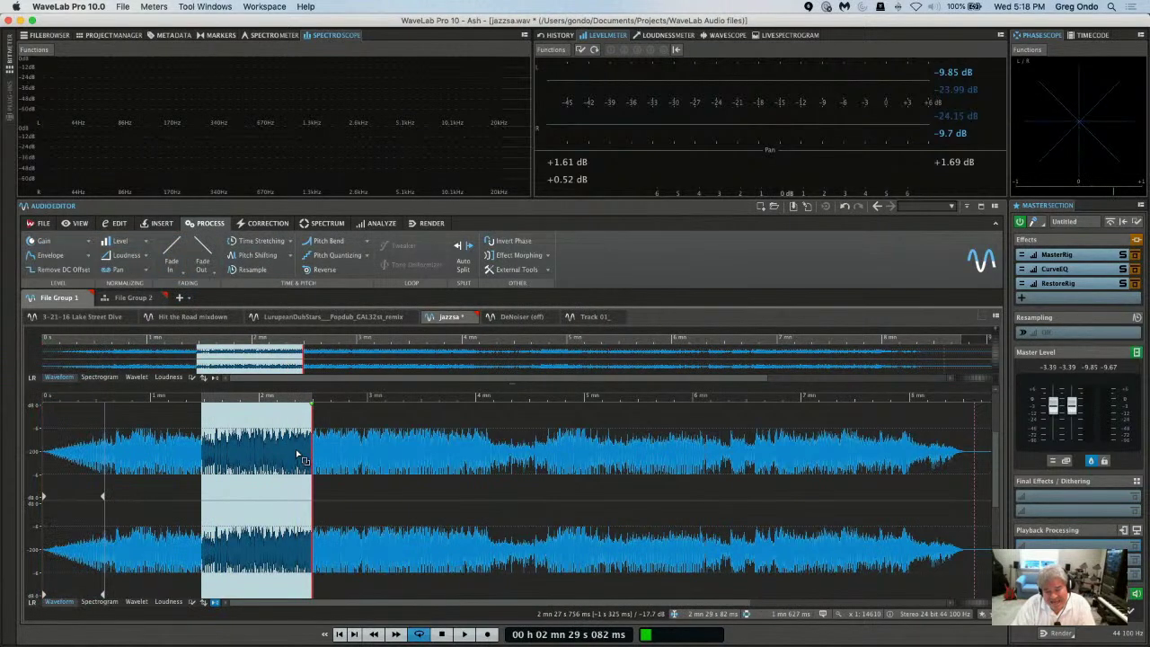
pyautogui.click(126, 241)
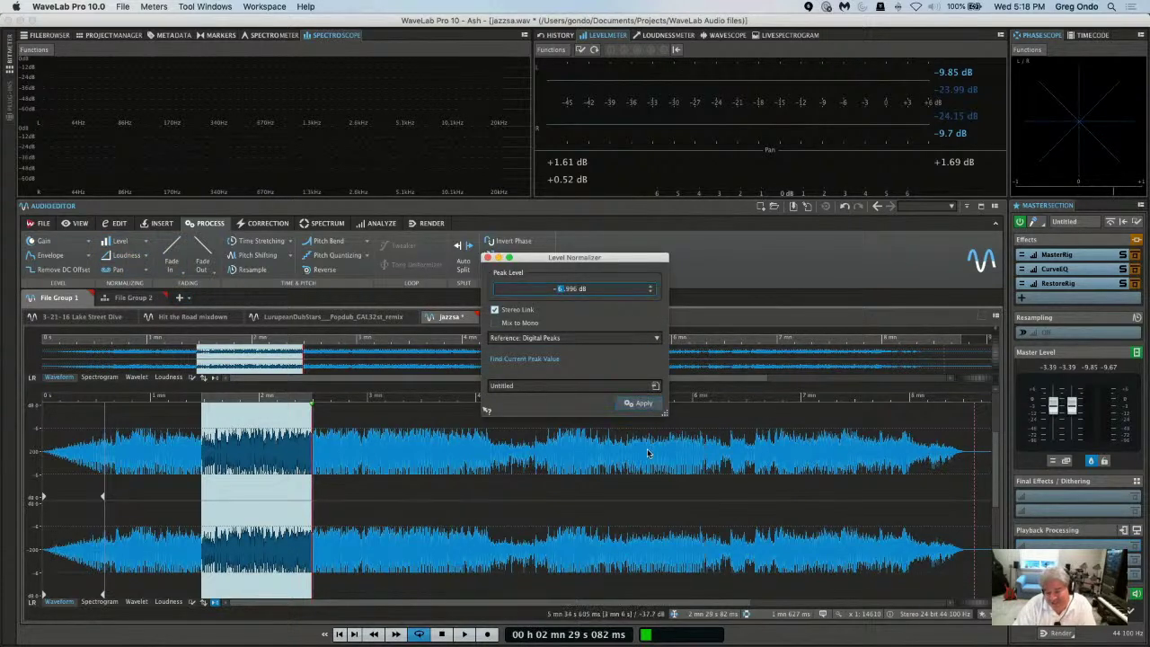
pyautogui.click(638, 403)
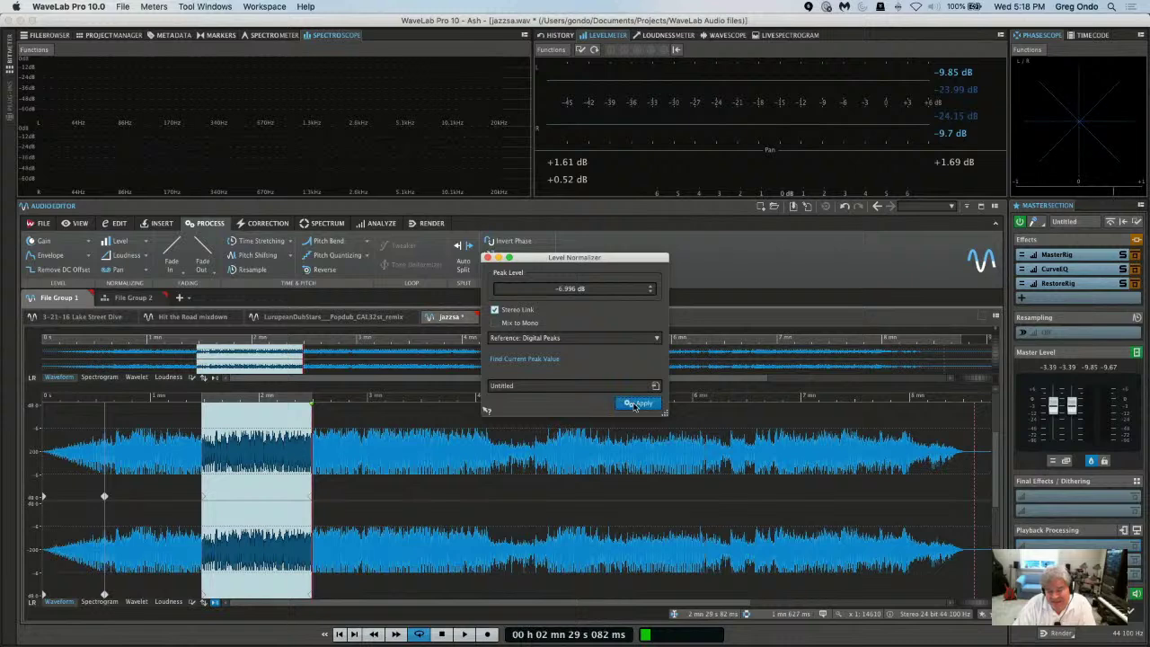
# Set the normalizer's peak level to 0.000 dB and apply it to the selected passage.
pyautogui.moveTo(555, 289); pyautogui.dragTo(590, 291)
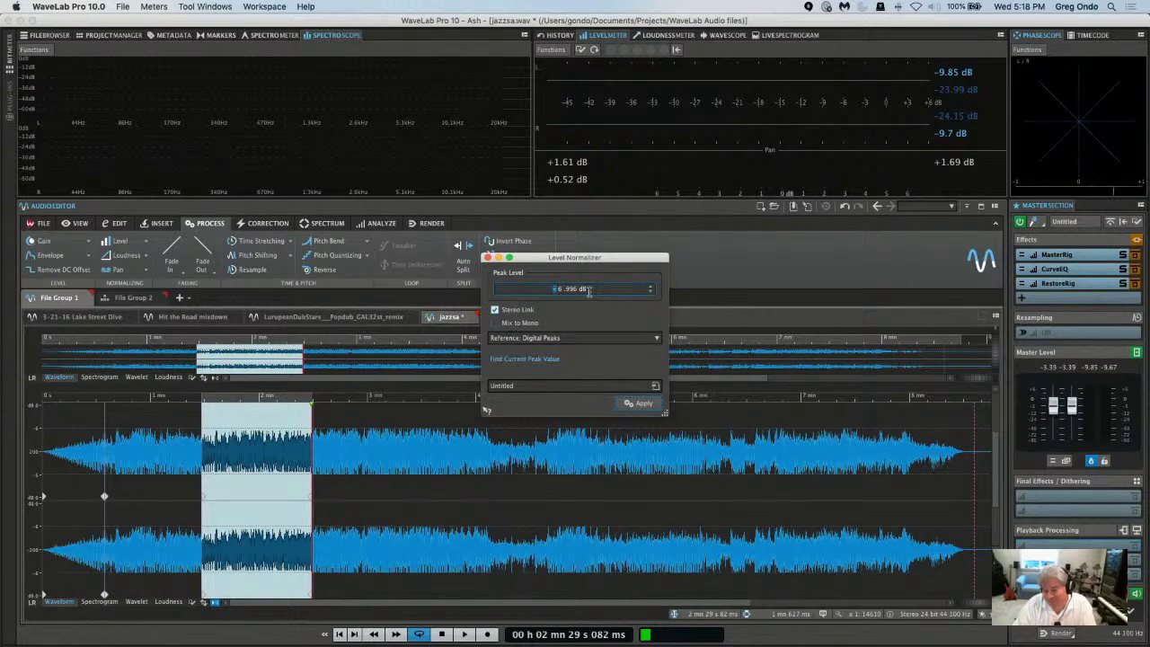
pyautogui.write('6')
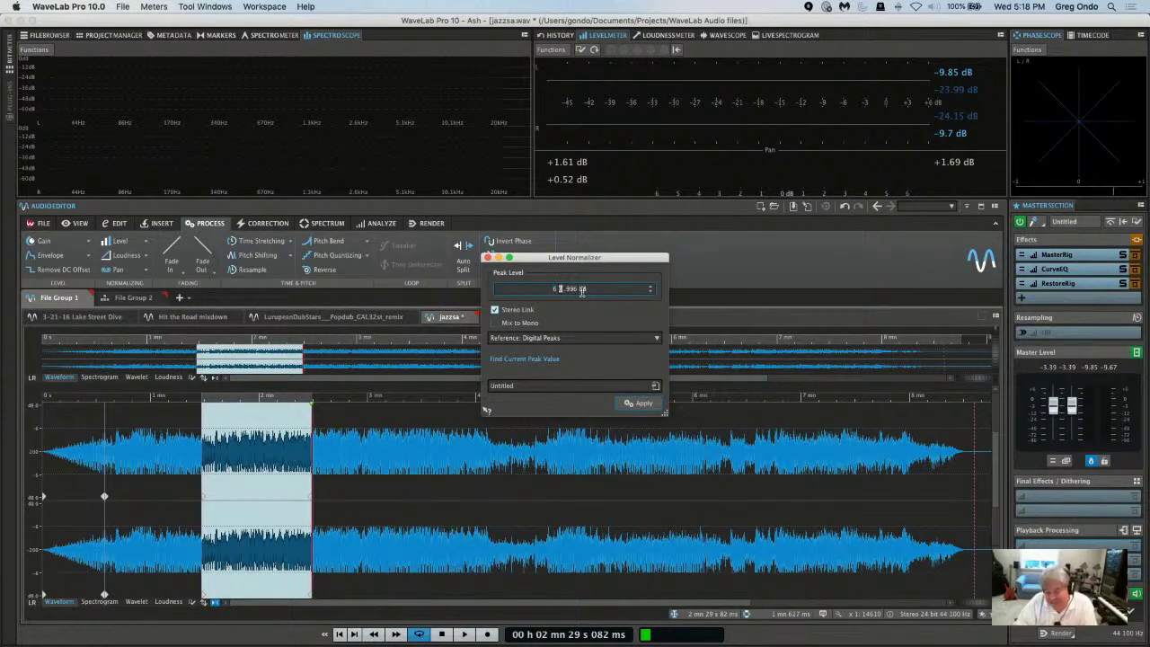
pyautogui.press('Return')
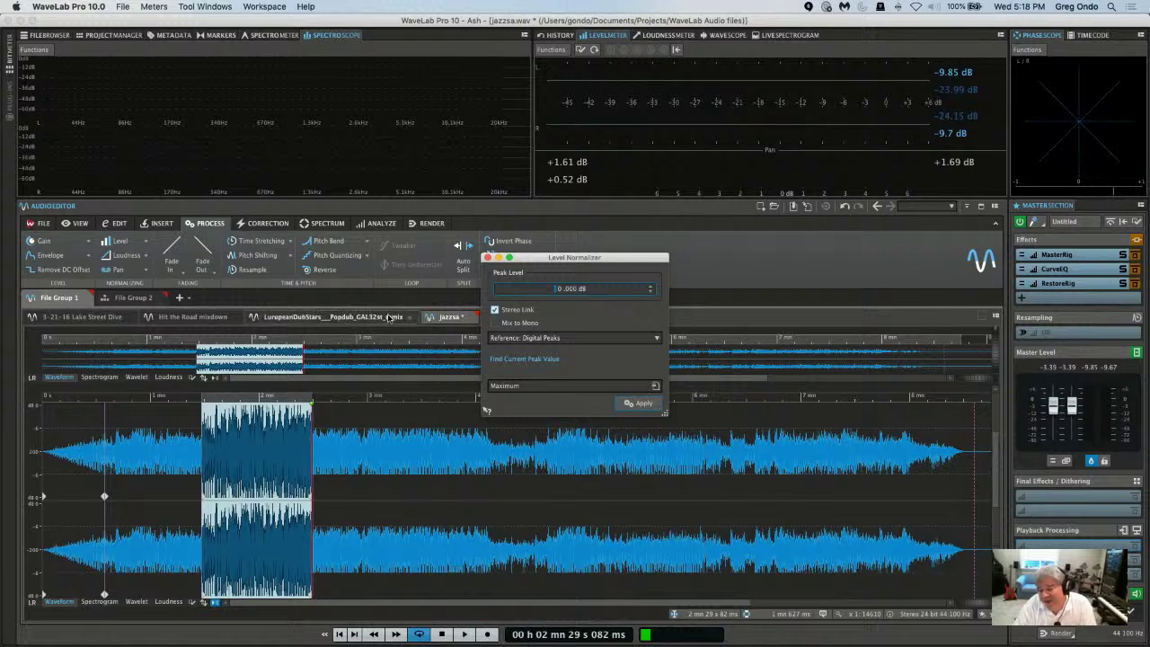
pyautogui.click(631, 404)
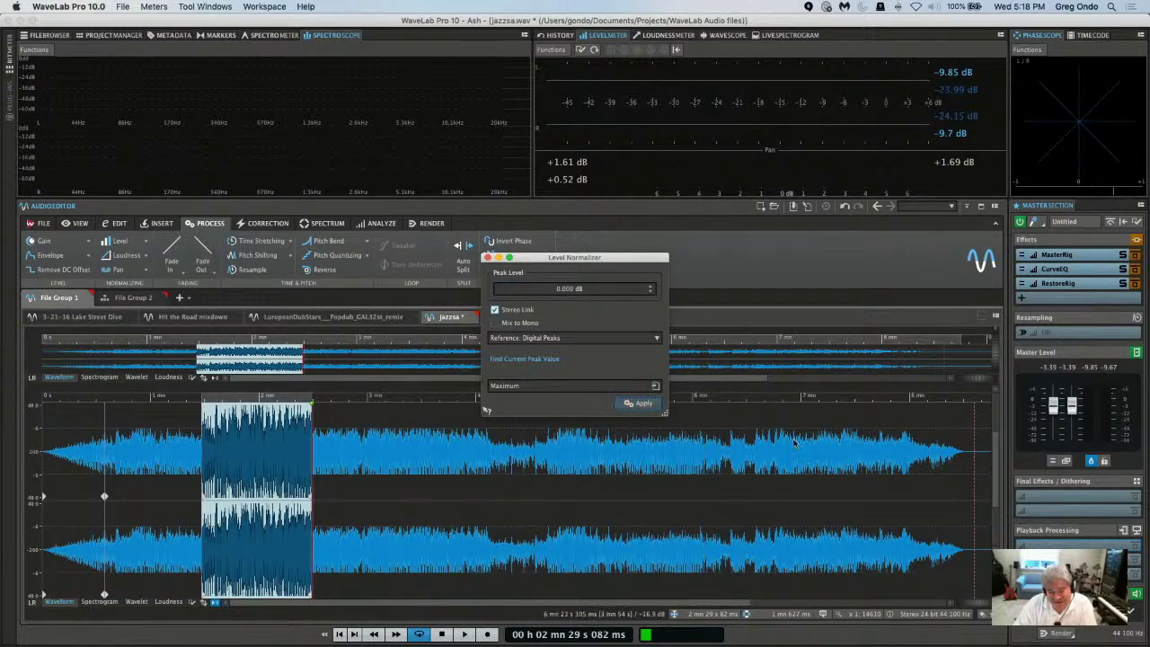
# Select the passage from about 2:57 to 4:39 and apply a gain of -12.003 dB.
pyautogui.click(364, 446)
pyautogui.moveTo(364, 447); pyautogui.dragTo(548, 449)
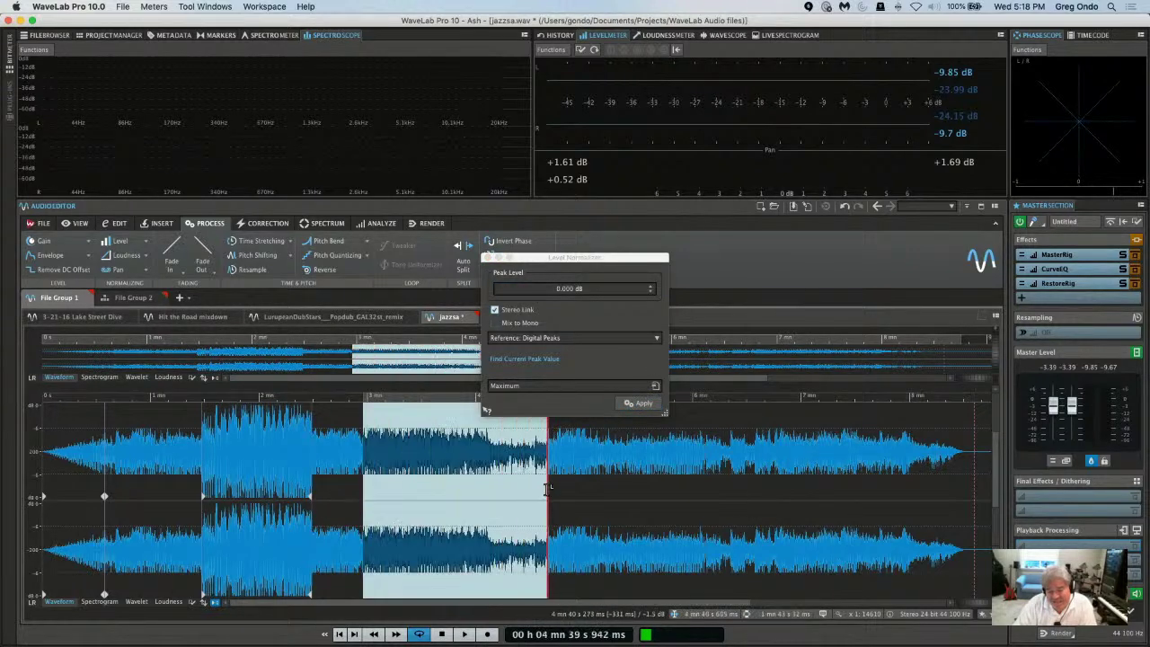
pyautogui.click(63, 242)
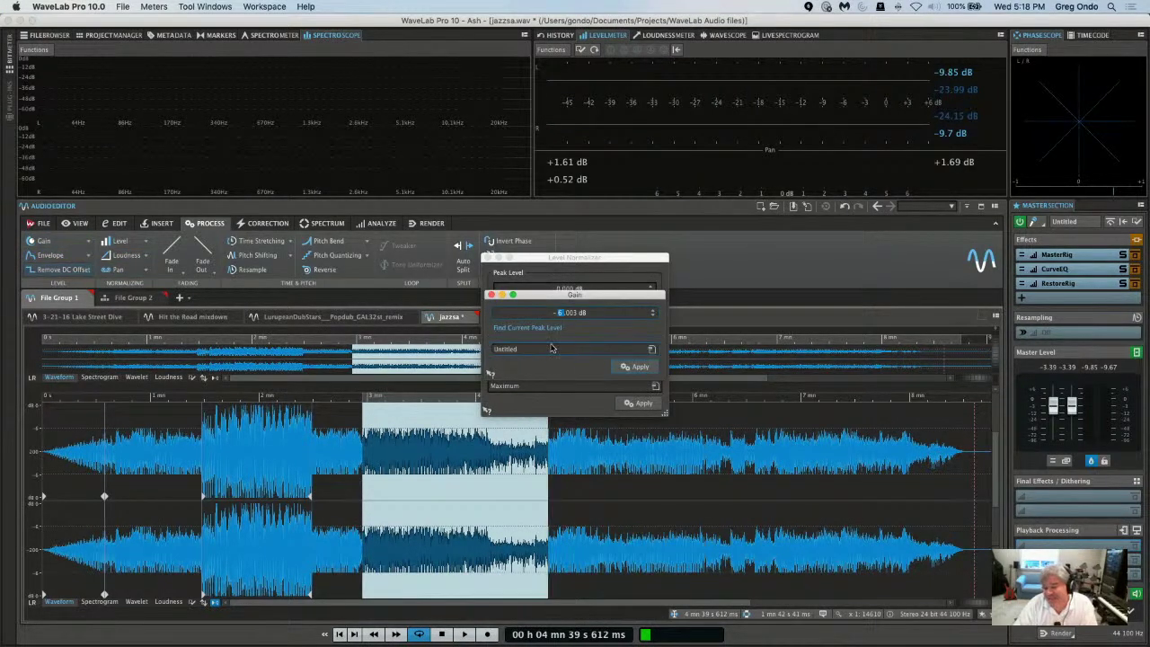
pyautogui.click(622, 364)
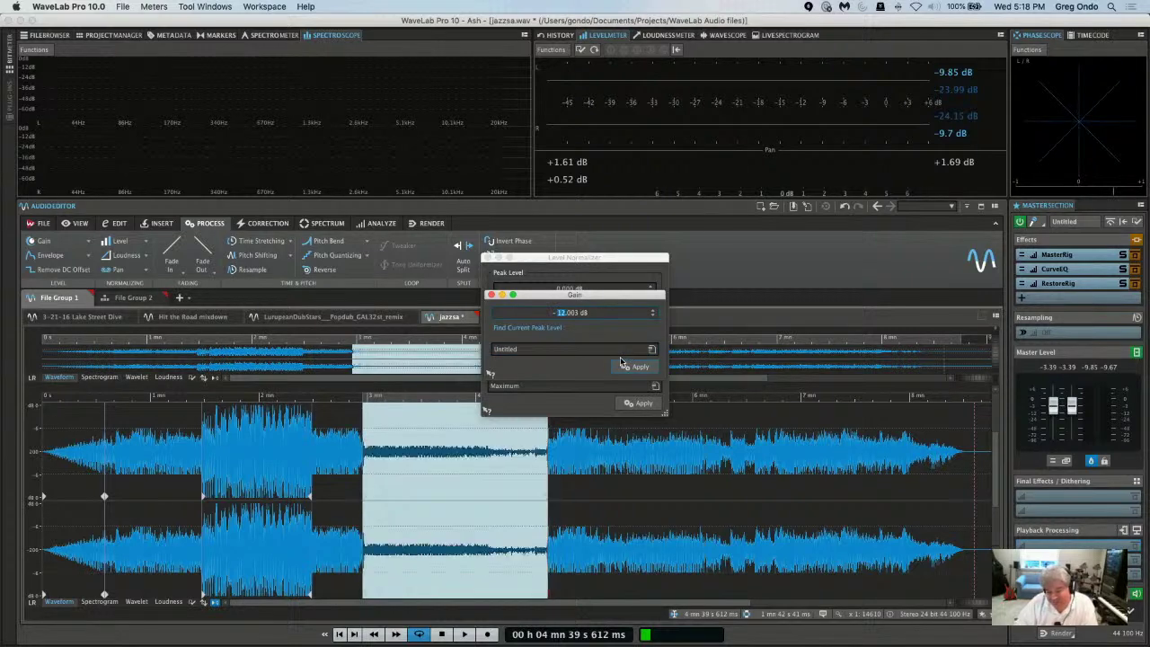
# Select about 50 seconds of audio ending near 6:03 and mute it.
pyautogui.click(649, 477)
pyautogui.moveTo(609, 477); pyautogui.dragTo(698, 490)
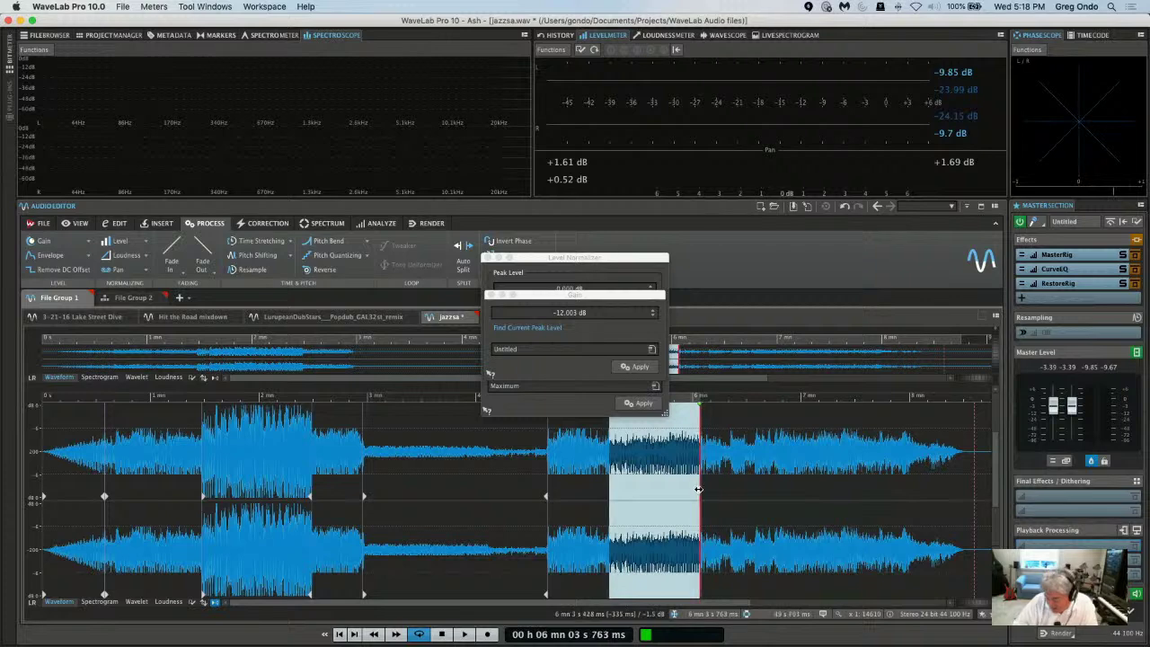
pyautogui.press('Delete')
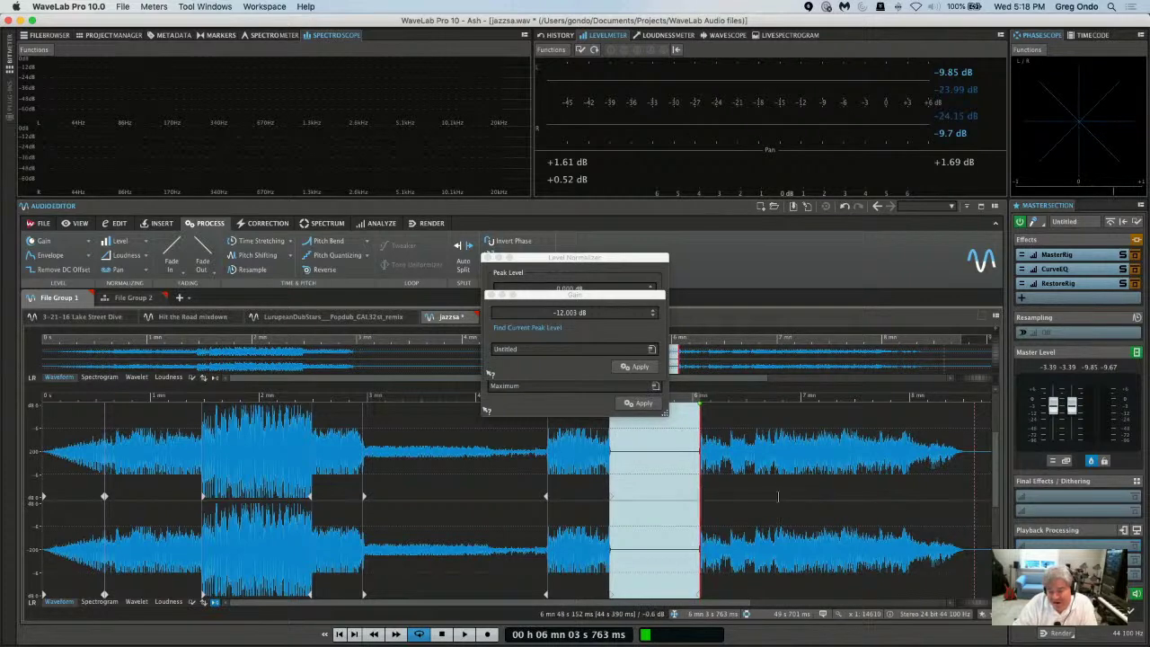
# Reverse a section of about 36 seconds ending near 7:23, and close the Gain and Level Normalizer dialogs.
pyautogui.moveTo(779, 476); pyautogui.dragTo(844, 473)
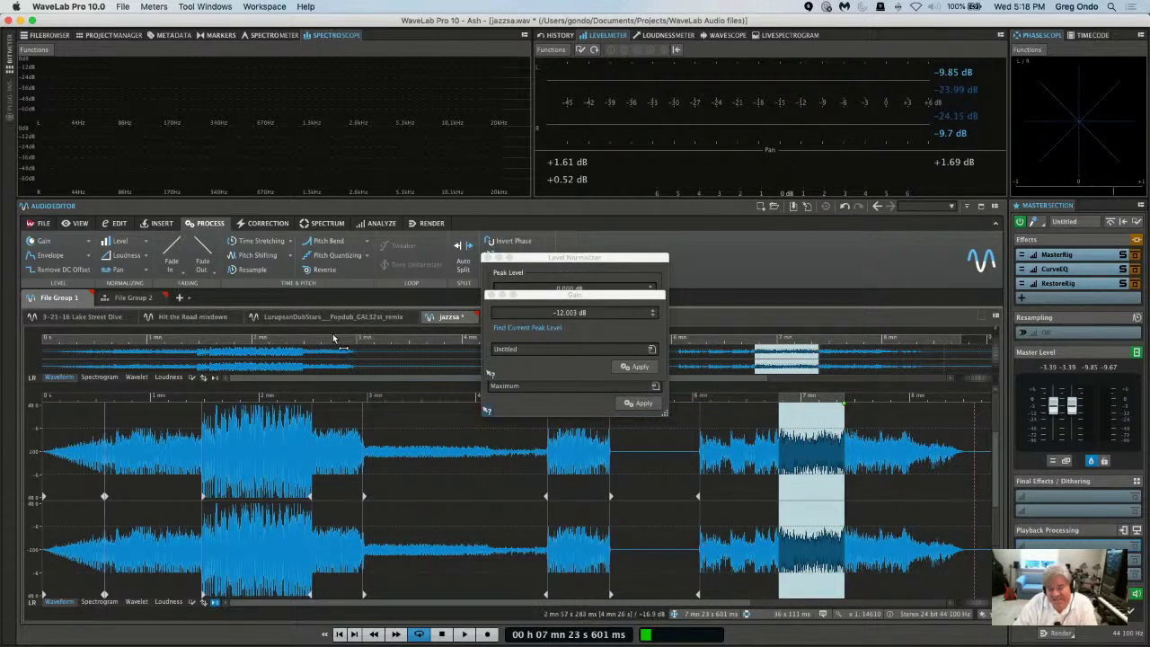
pyautogui.click(322, 269)
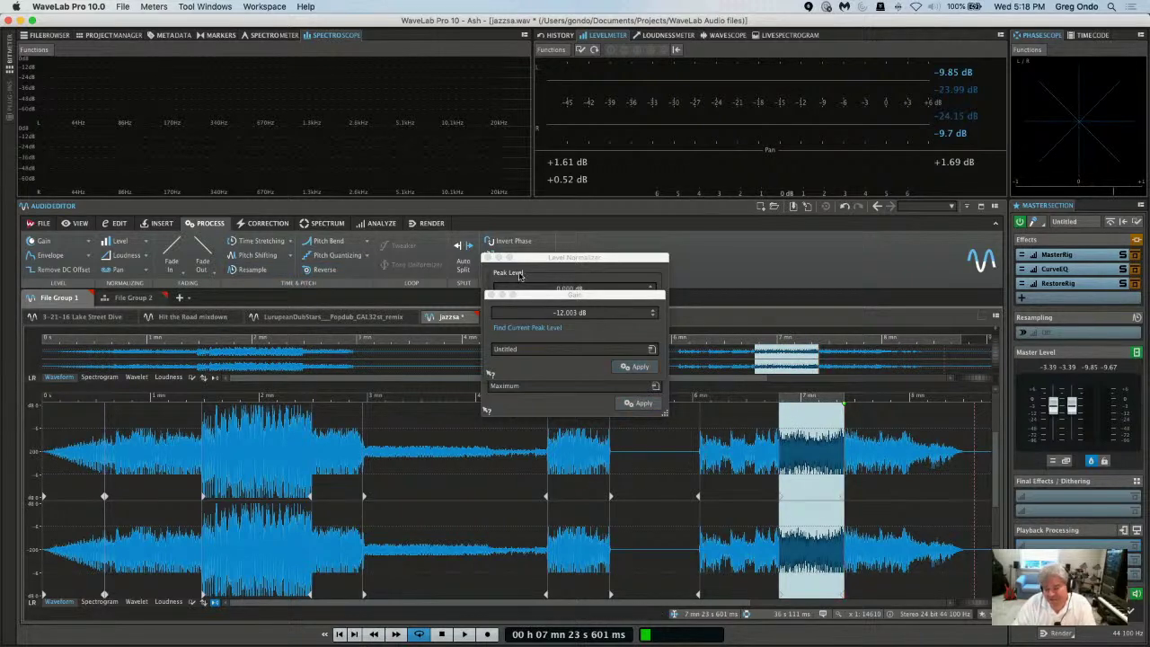
pyautogui.click(490, 295)
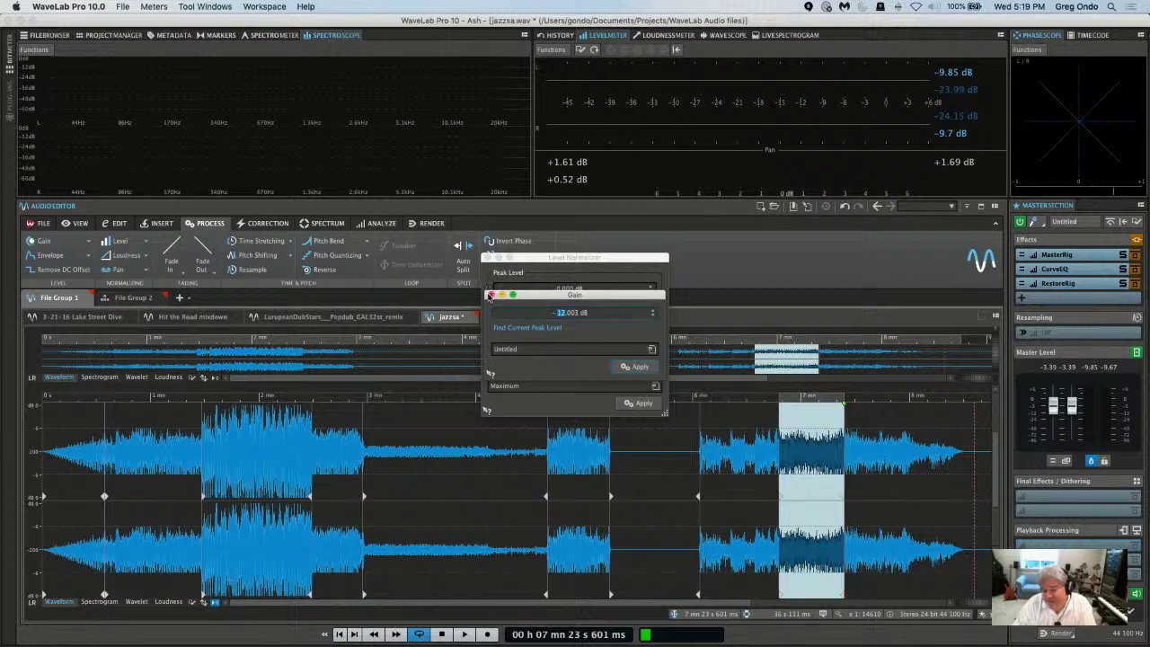
pyautogui.click(486, 258)
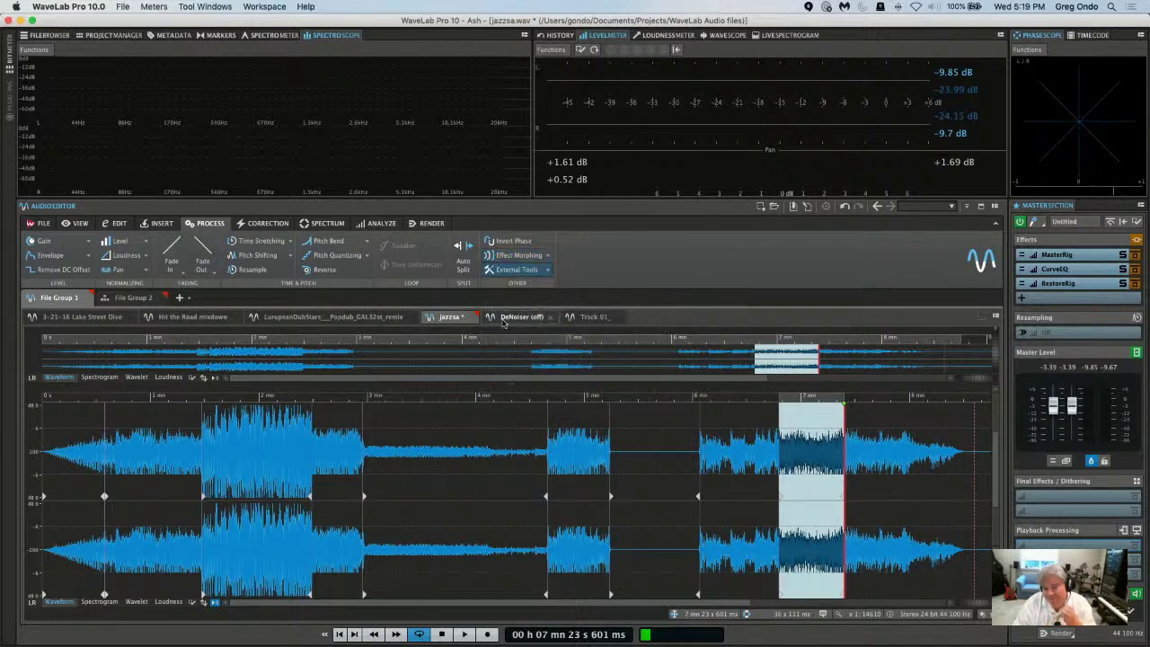
# Show the file's edit history and undo all edits back to the Initial Version.
pyautogui.click(561, 35)
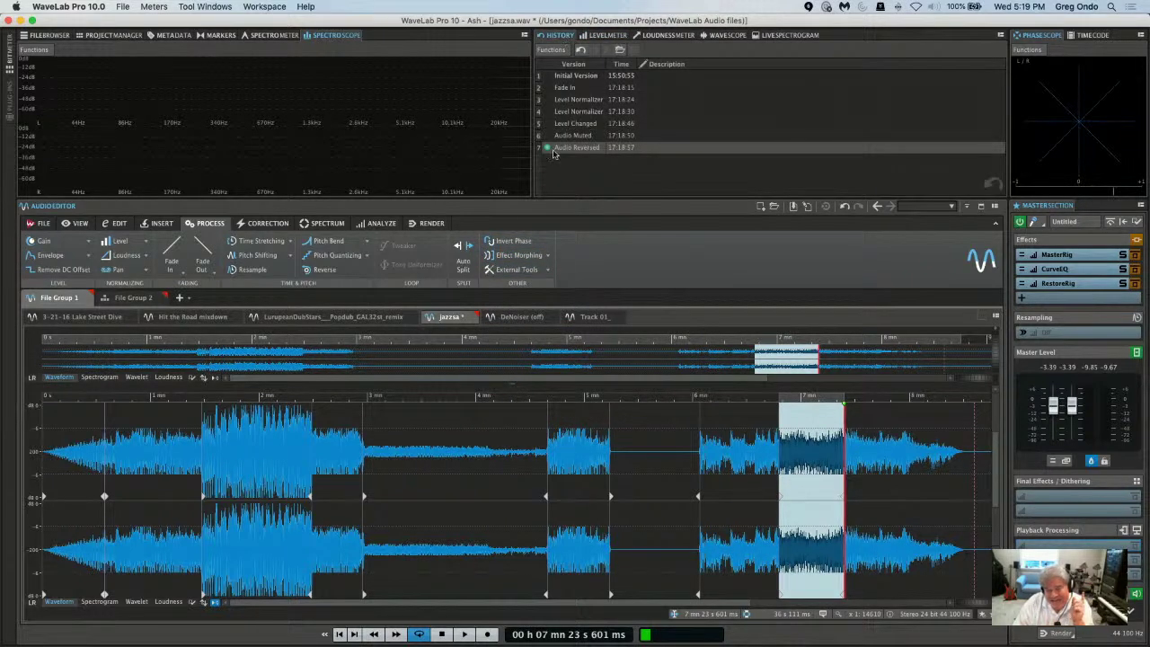
pyautogui.moveTo(189, 643)
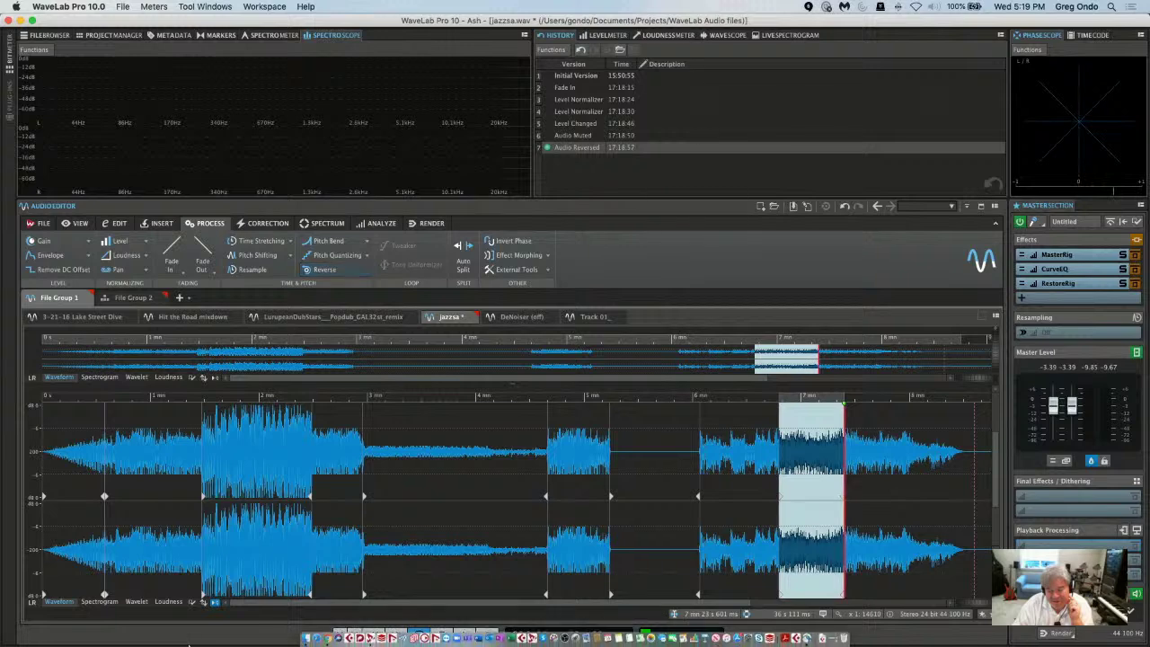
pyautogui.press('super+z')
pyautogui.press('super+z')
pyautogui.press('super+z')
pyautogui.press('super+z')
pyautogui.press('super+z')
pyautogui.press('super+z')
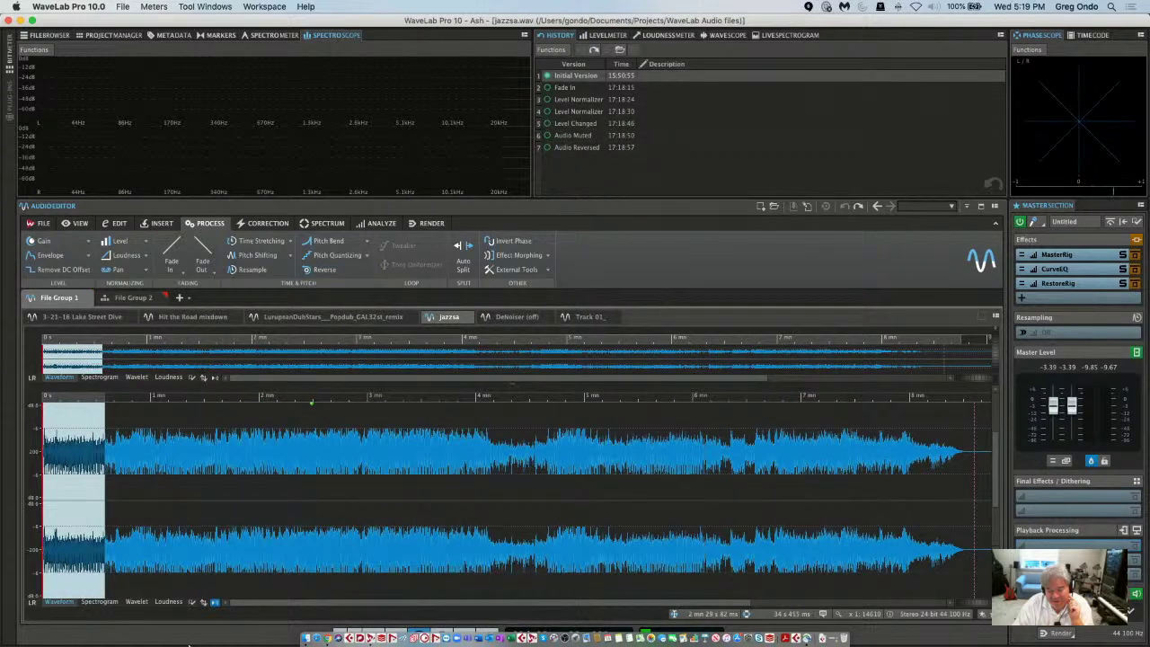
# Redo all the undone edits up to the Audio Reversed version.
pyautogui.press('super+shift+z')
pyautogui.press('super+shift+z')
pyautogui.press('super+shift+z')
pyautogui.press('super+shift+z')
pyautogui.press('super+shift+z')
pyautogui.press('super+shift+z')
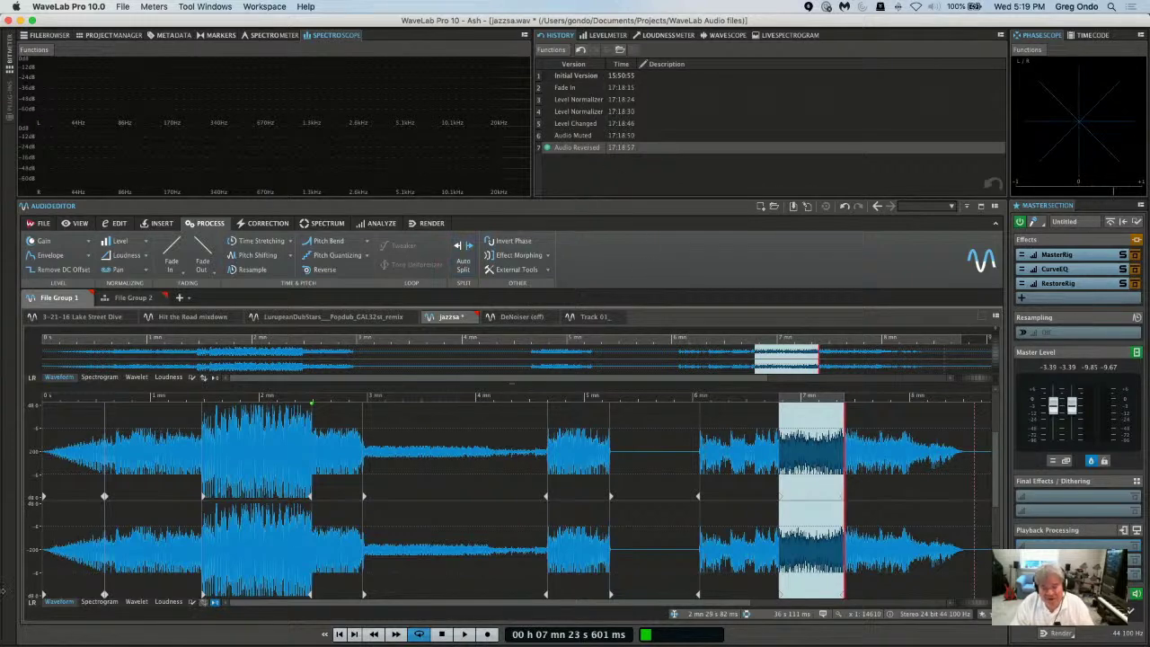
# Select the faded-in opening section of about 34 seconds and replace its audio with samples from the Initial Version in the history.
pyautogui.click(74, 494)
pyautogui.doubleClick(73, 494)
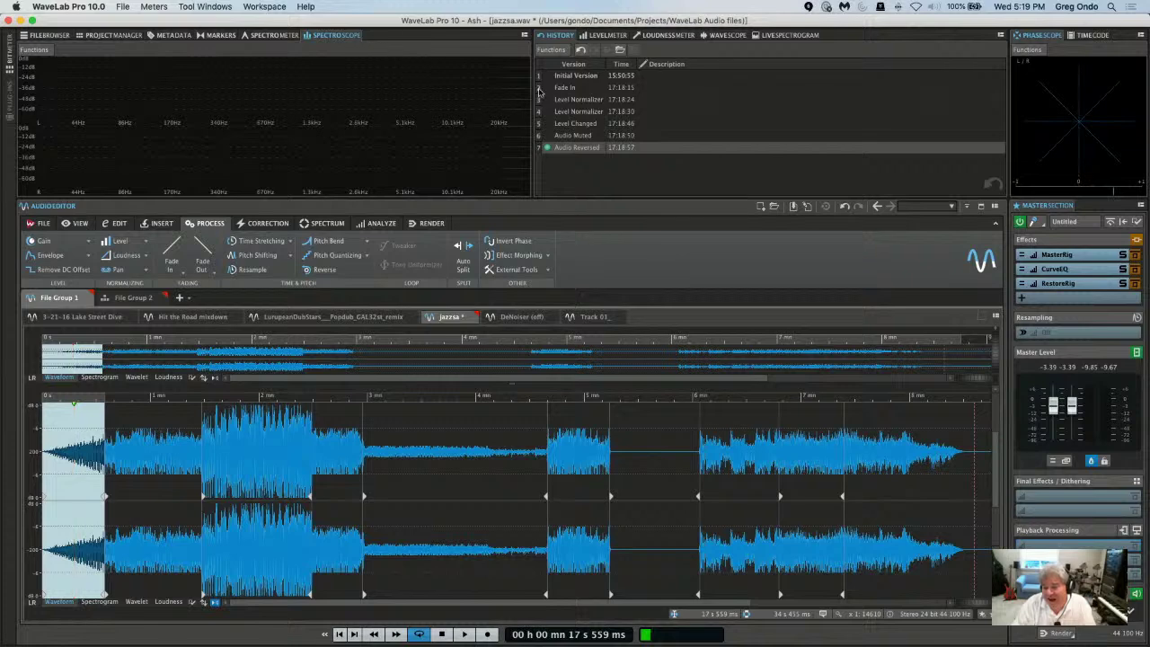
pyautogui.rightClick(569, 147)
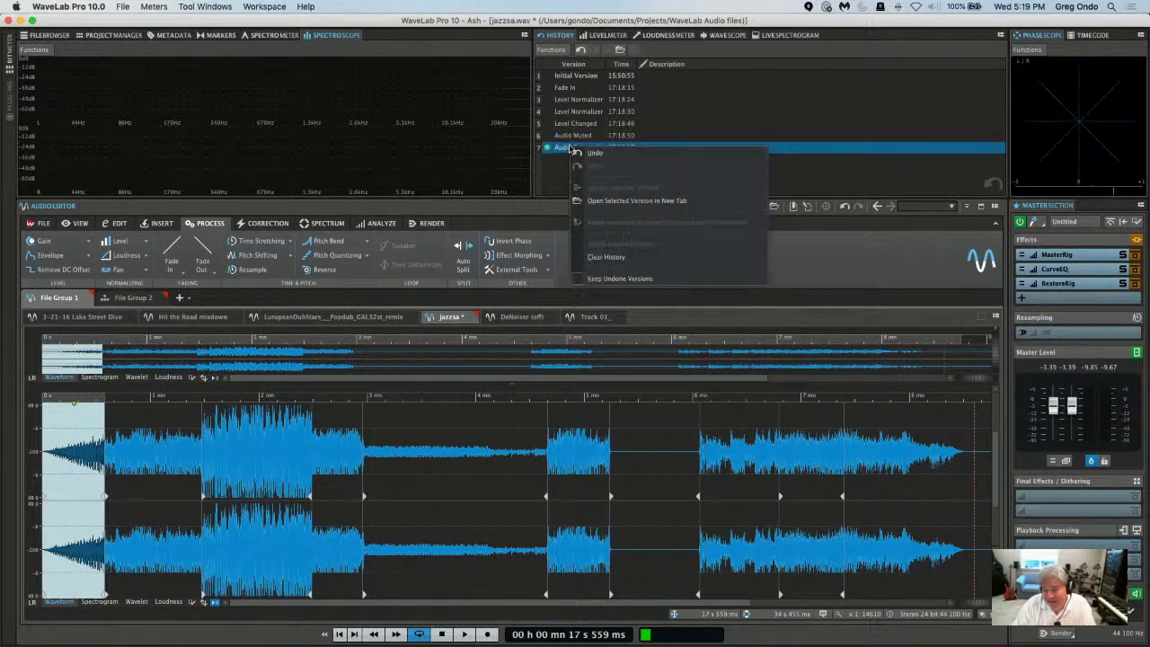
pyautogui.click(580, 78)
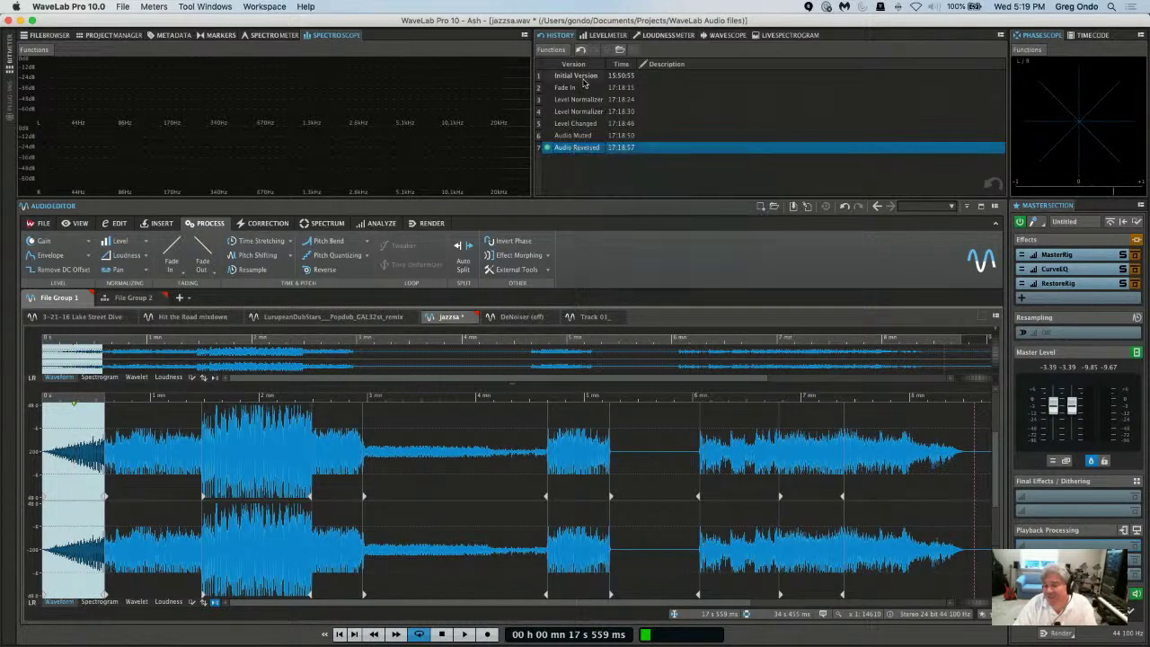
pyautogui.click(580, 77)
pyautogui.rightClick(588, 77)
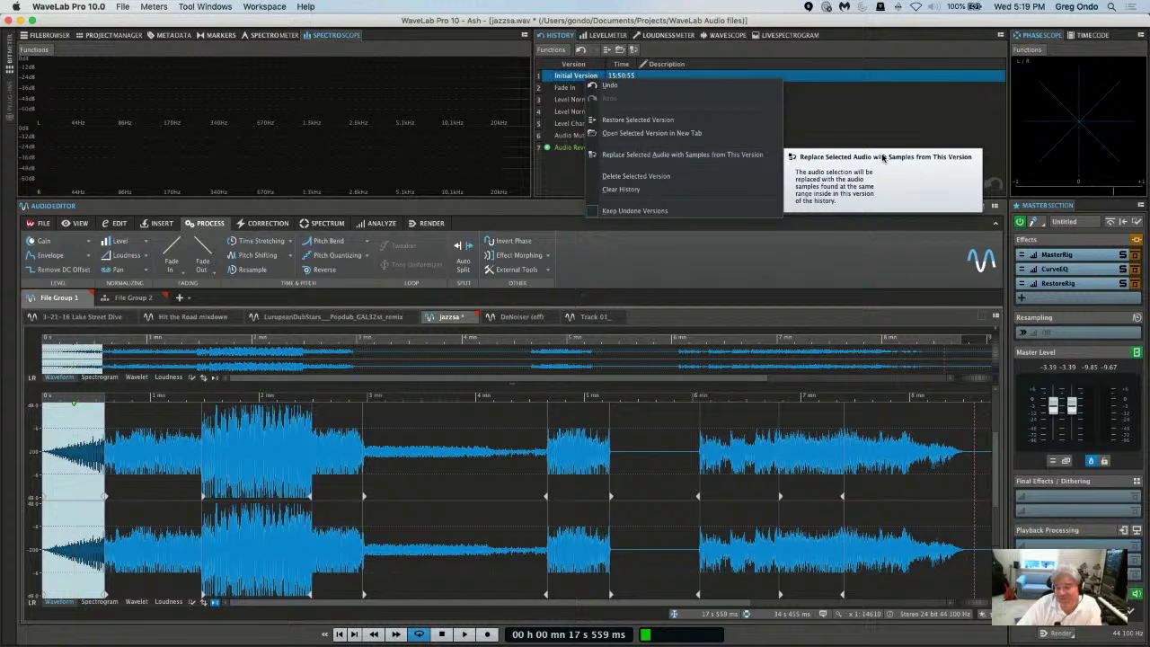
pyautogui.press('Escape')
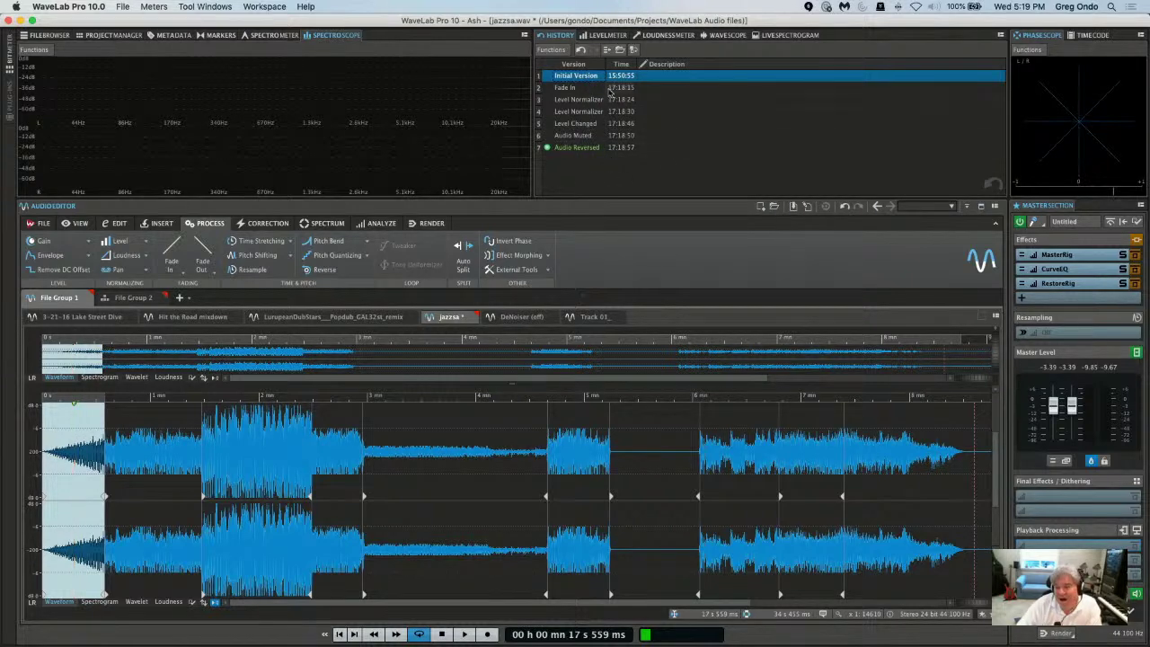
pyautogui.click(580, 151)
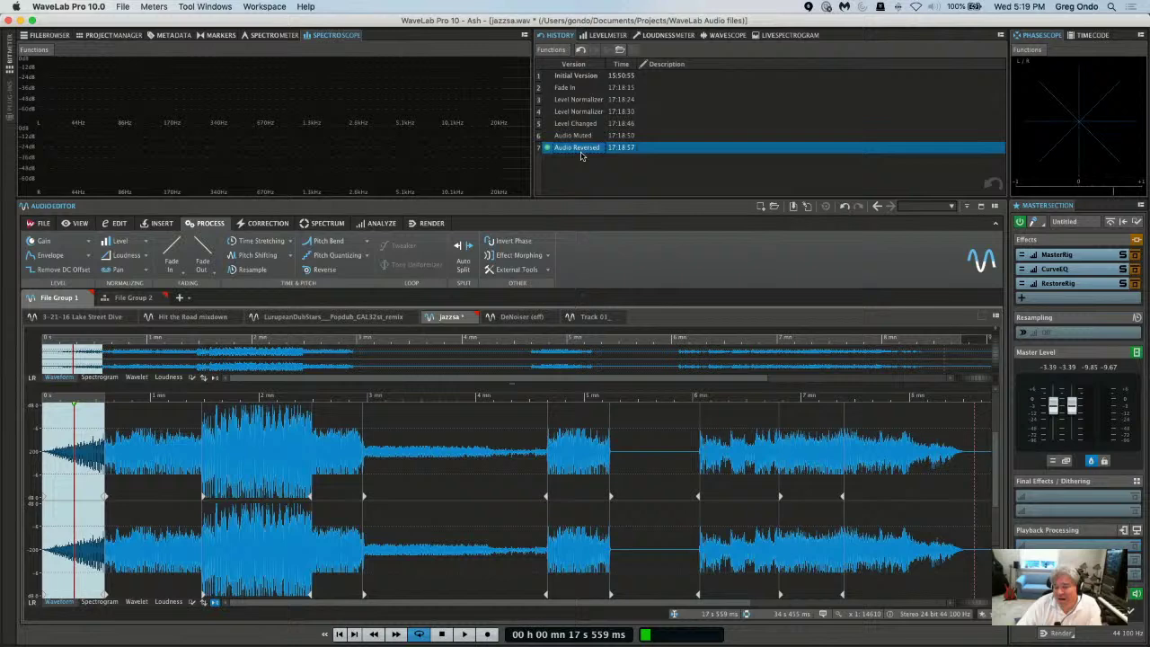
pyautogui.rightClick(580, 78)
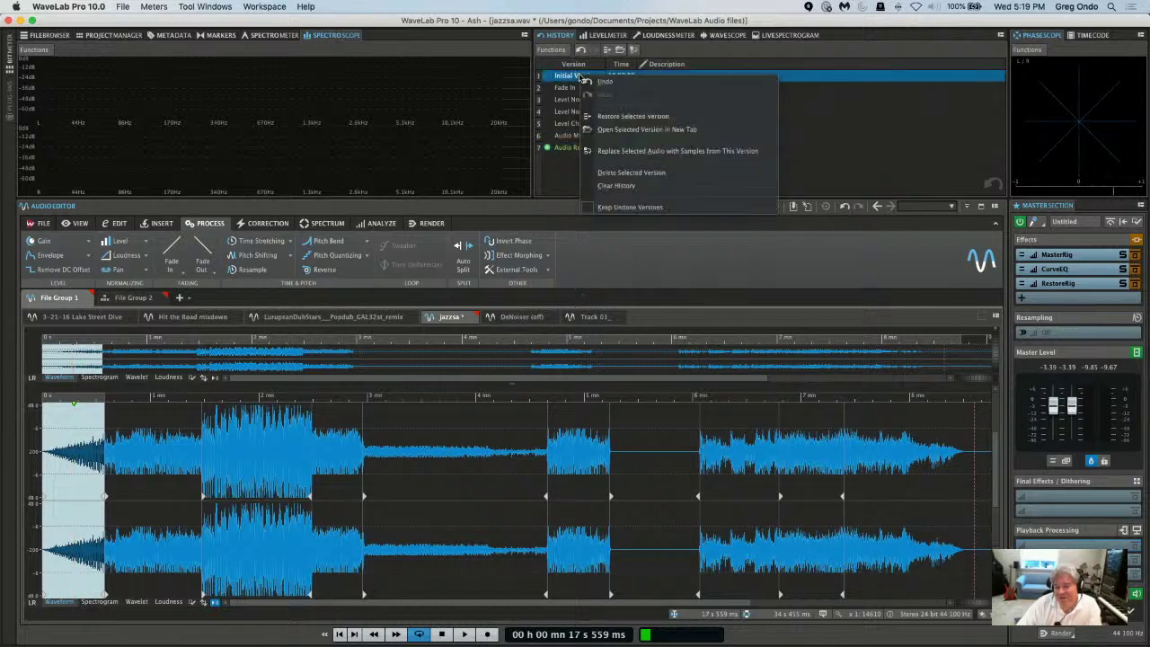
pyautogui.click(629, 151)
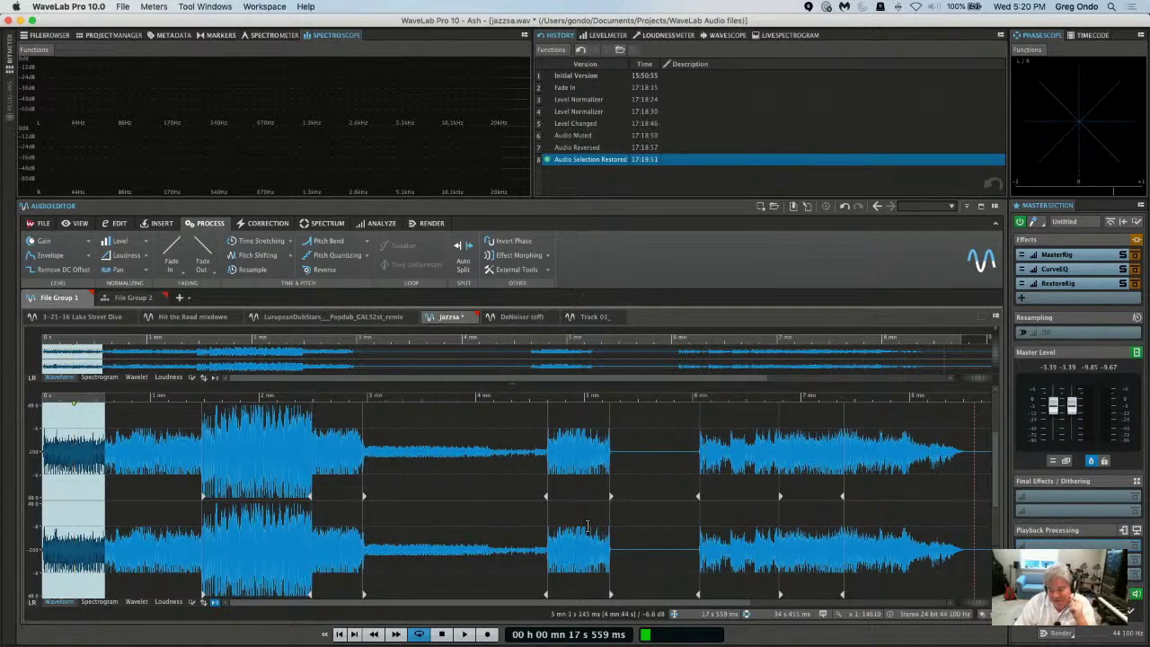
# Select about 39 seconds of audio ending near 4:13 and pan-normalize it with the Loudness (EBU R-128) reference, closing the Pan Normalizer.
pyautogui.click(426, 476)
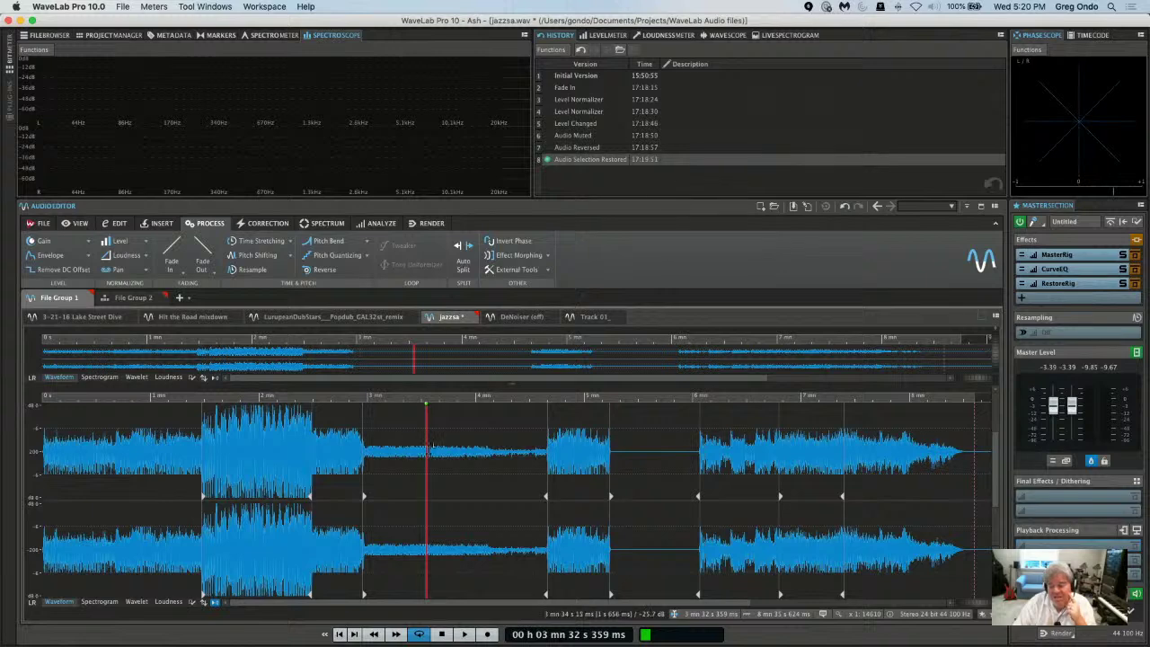
pyautogui.moveTo(429, 449); pyautogui.dragTo(501, 449)
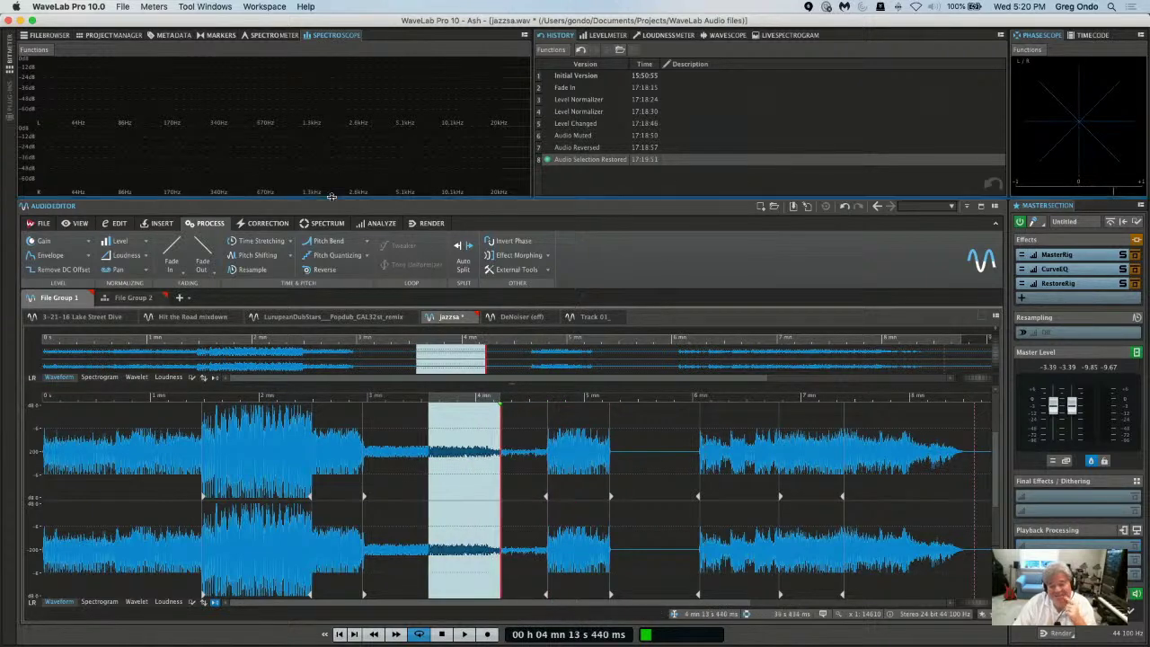
pyautogui.click(126, 269)
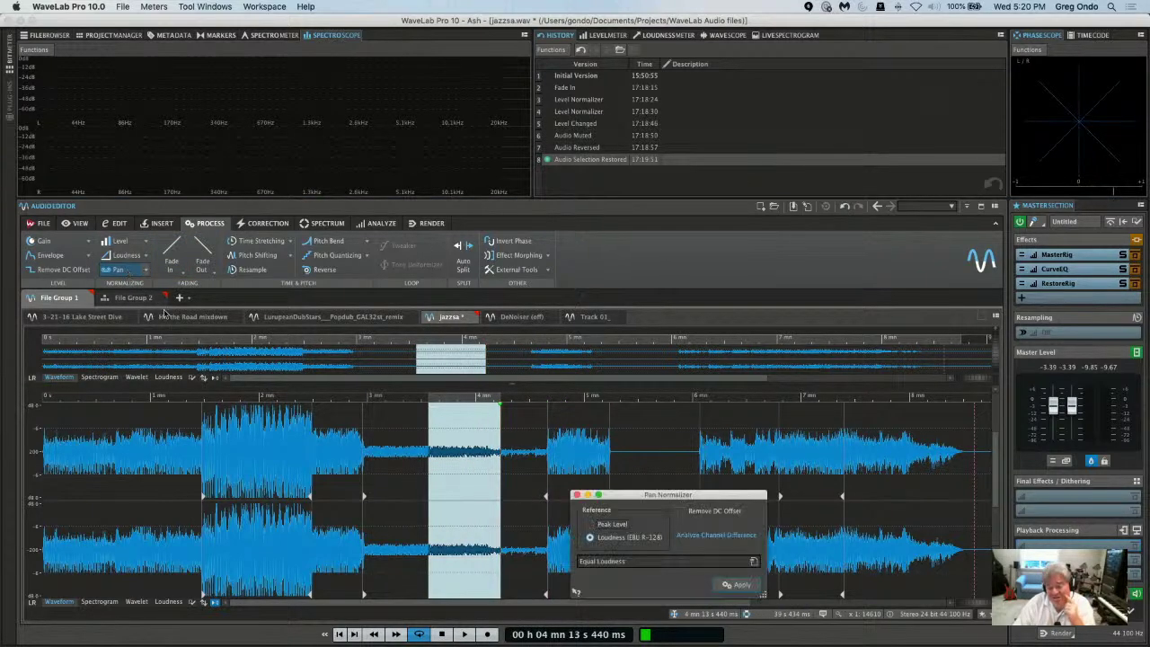
pyautogui.moveTo(668, 496); pyautogui.dragTo(421, 268)
pyautogui.click(346, 298)
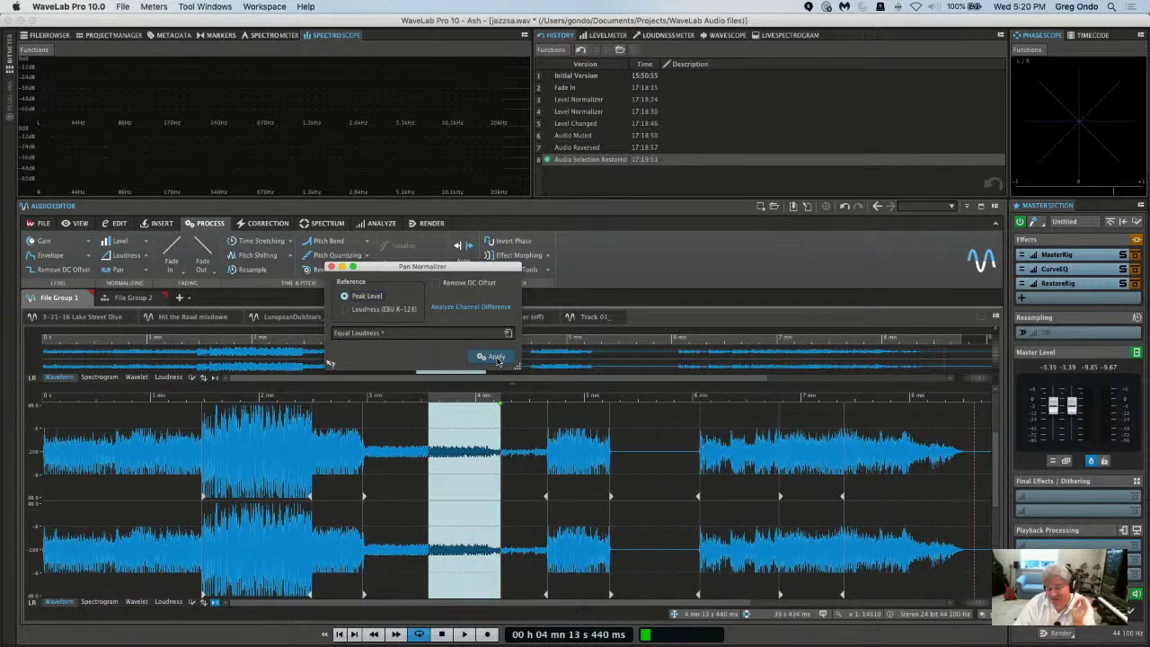
pyautogui.click(345, 309)
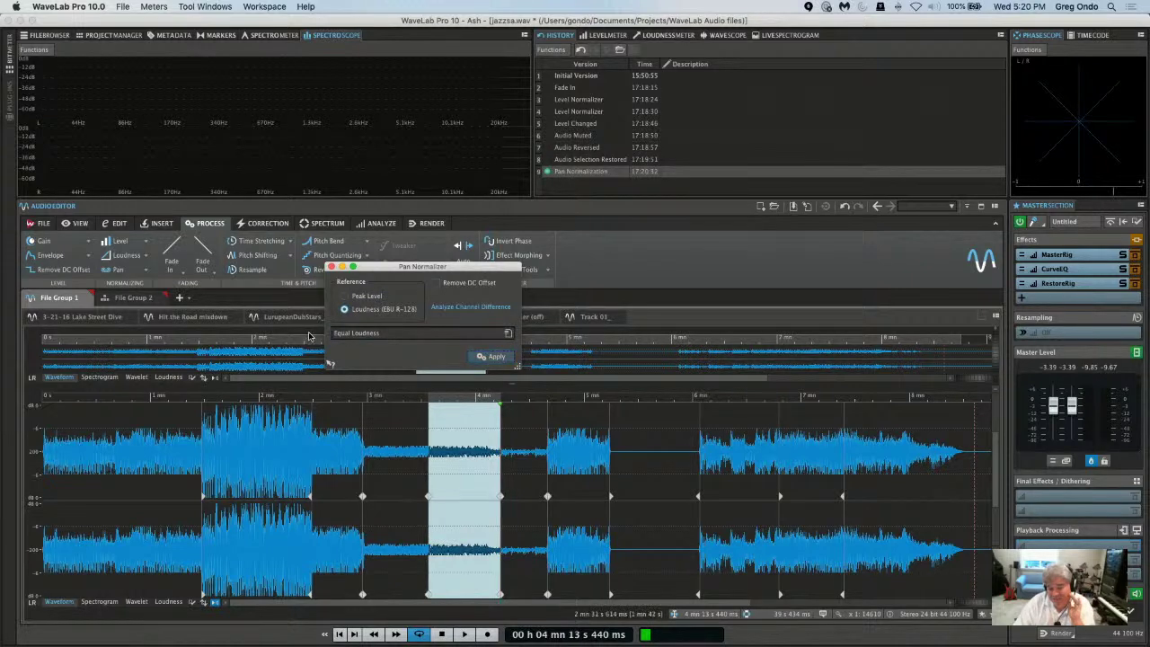
pyautogui.click(332, 267)
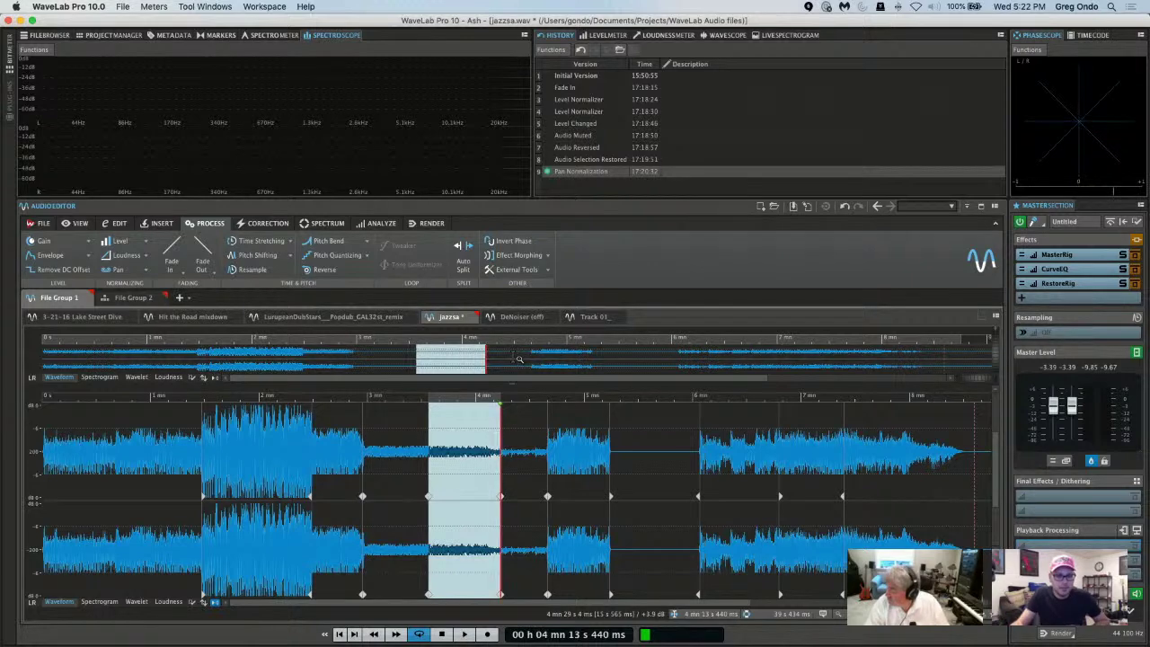
# Undo all edits on jazzsa back to the Initial Version.
pyautogui.press('super+z')
pyautogui.press('super+z')
pyautogui.press('super+z')
pyautogui.press('super+z')
pyautogui.press('super+z')
pyautogui.press('super+z')
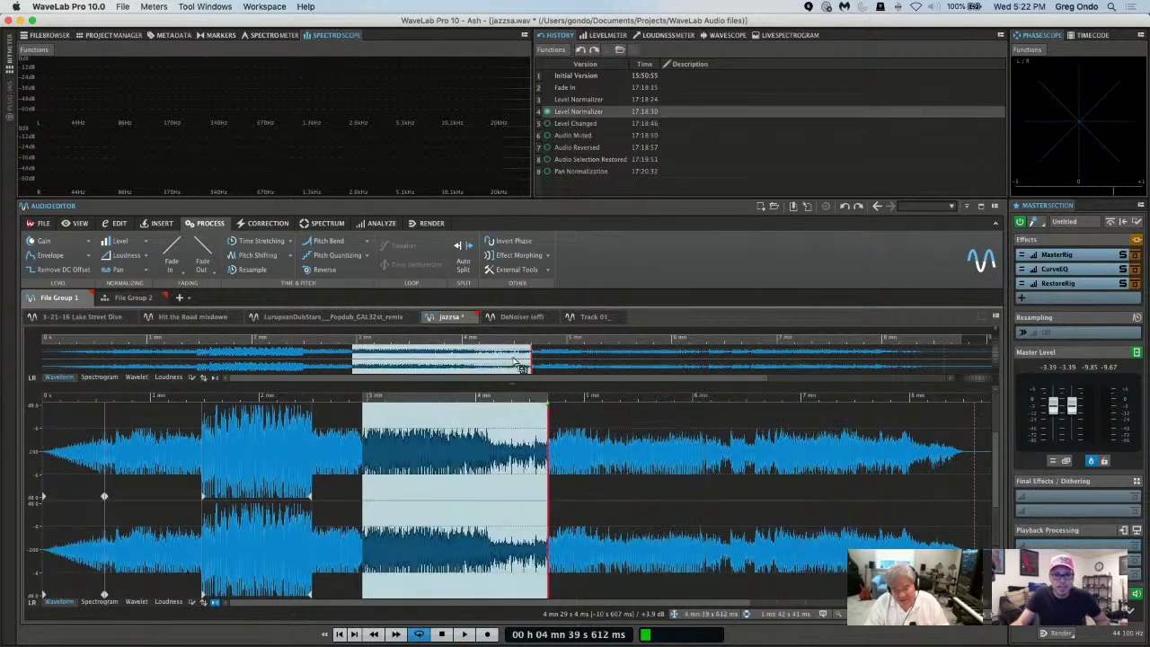
pyautogui.press('super+z')
pyautogui.press('super+z')
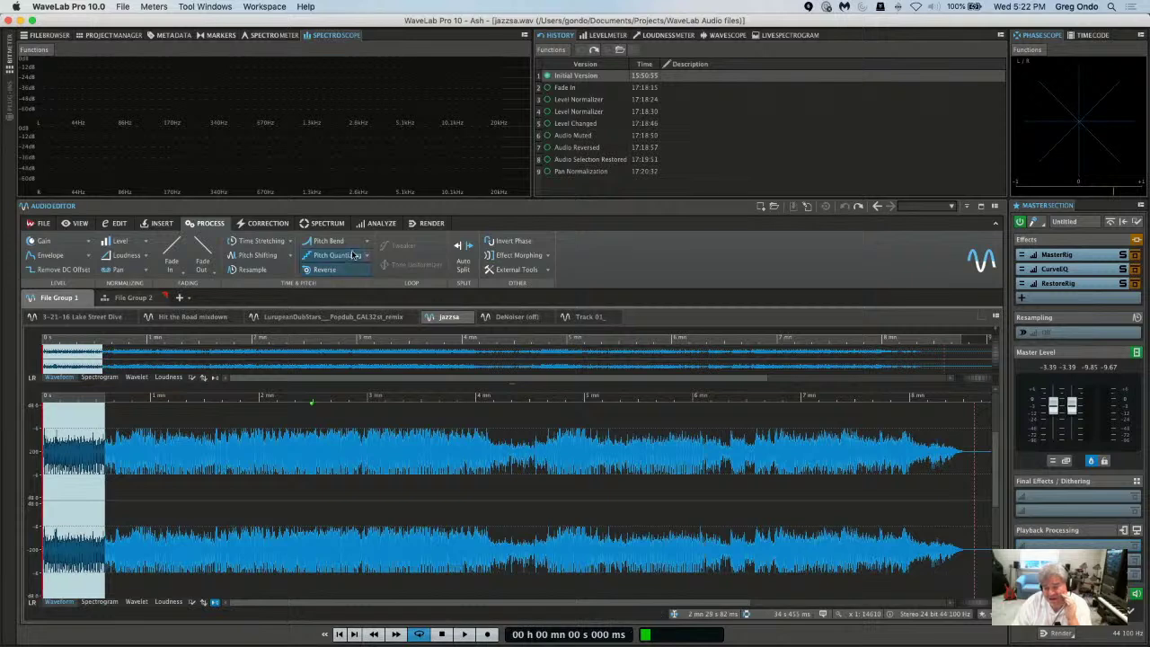
# Select about 6 min 32 s of audio ending near 7:20 and run a Global Analysis on it.
pyautogui.click(363, 226)
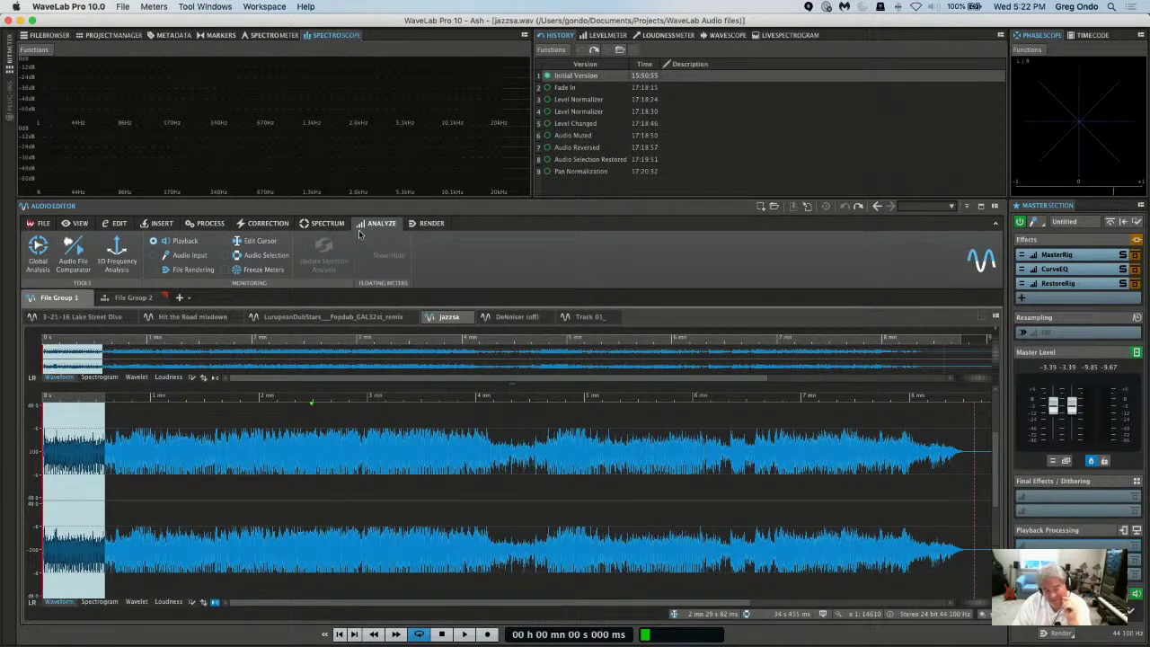
pyautogui.click(354, 449)
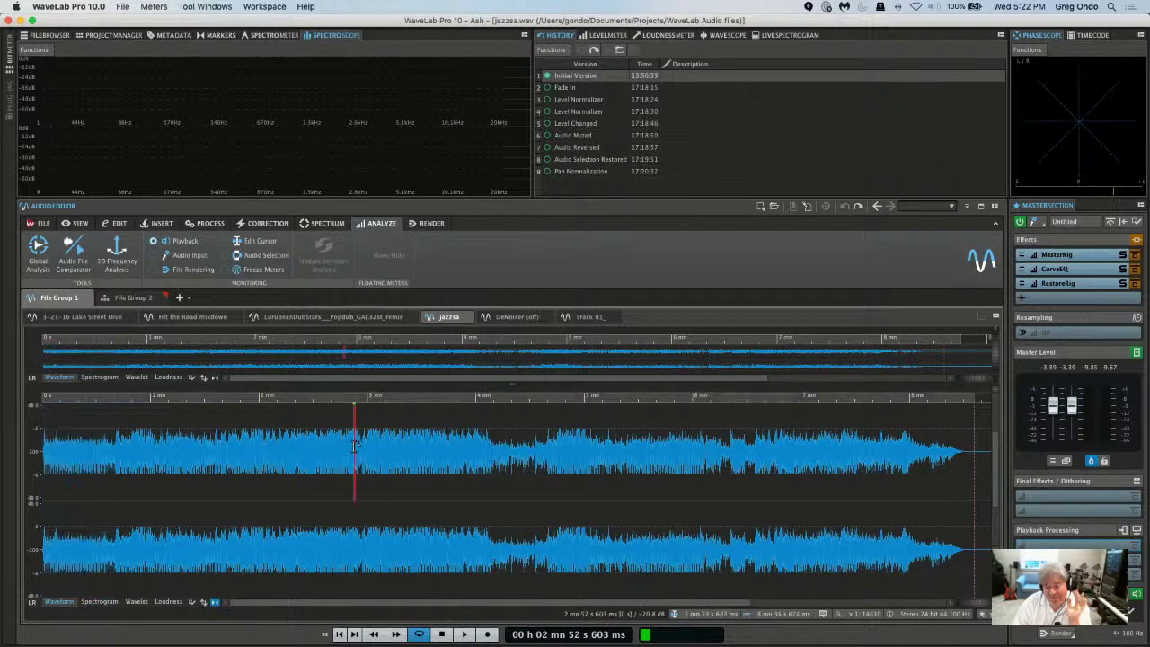
pyautogui.moveTo(128, 446); pyautogui.dragTo(840, 449)
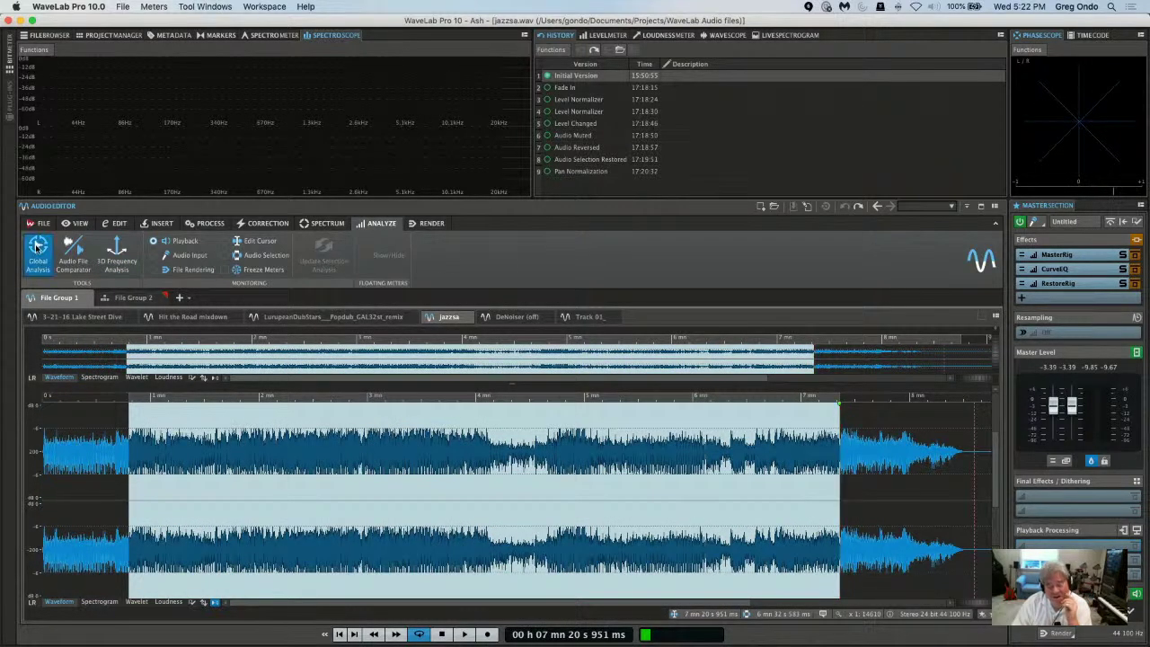
pyautogui.click(36, 250)
pyautogui.click(589, 479)
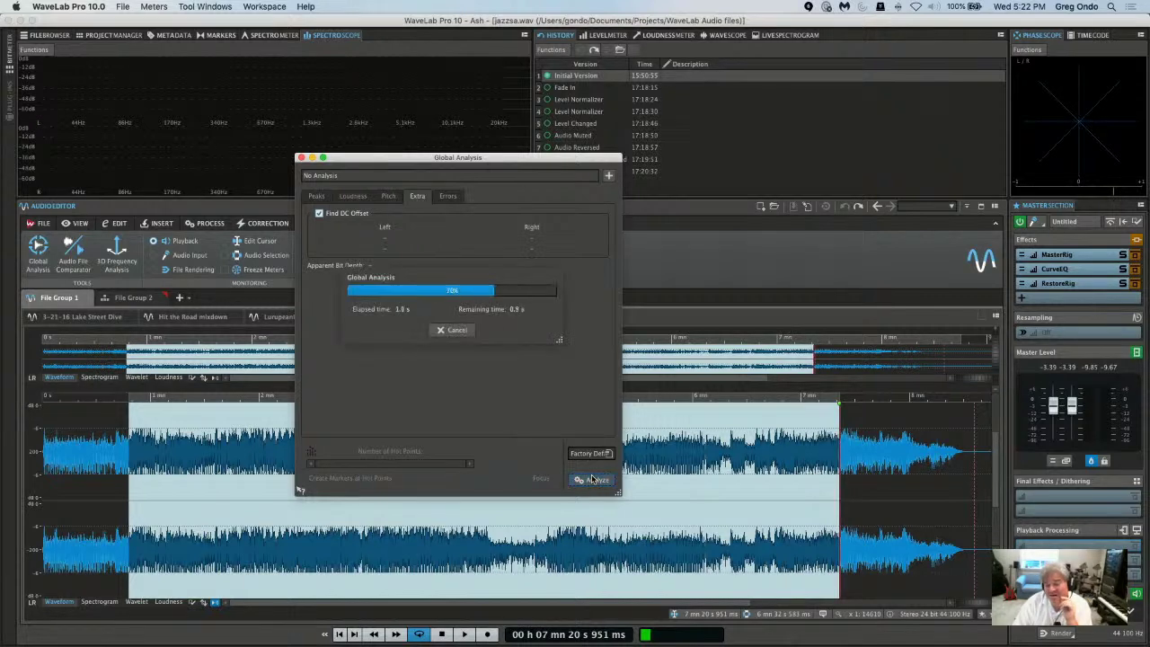
# Examine the Global Analysis results for peaks, loudness, pitch, DC offset and errors, and close the analysis.
pyautogui.click(316, 196)
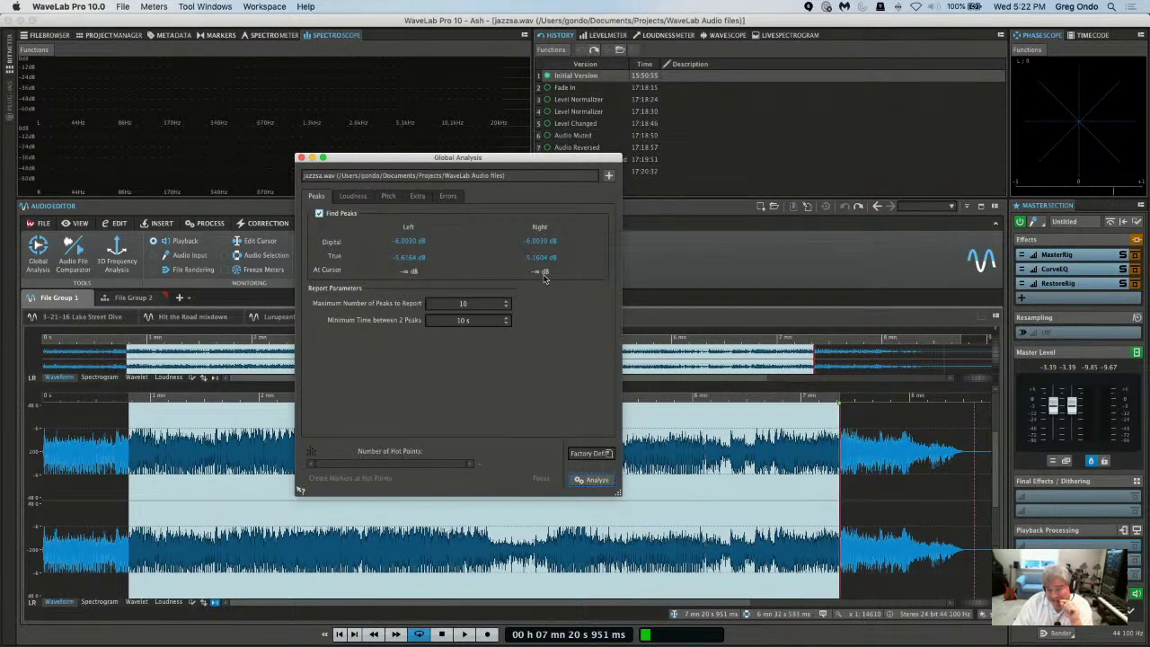
pyautogui.click(355, 197)
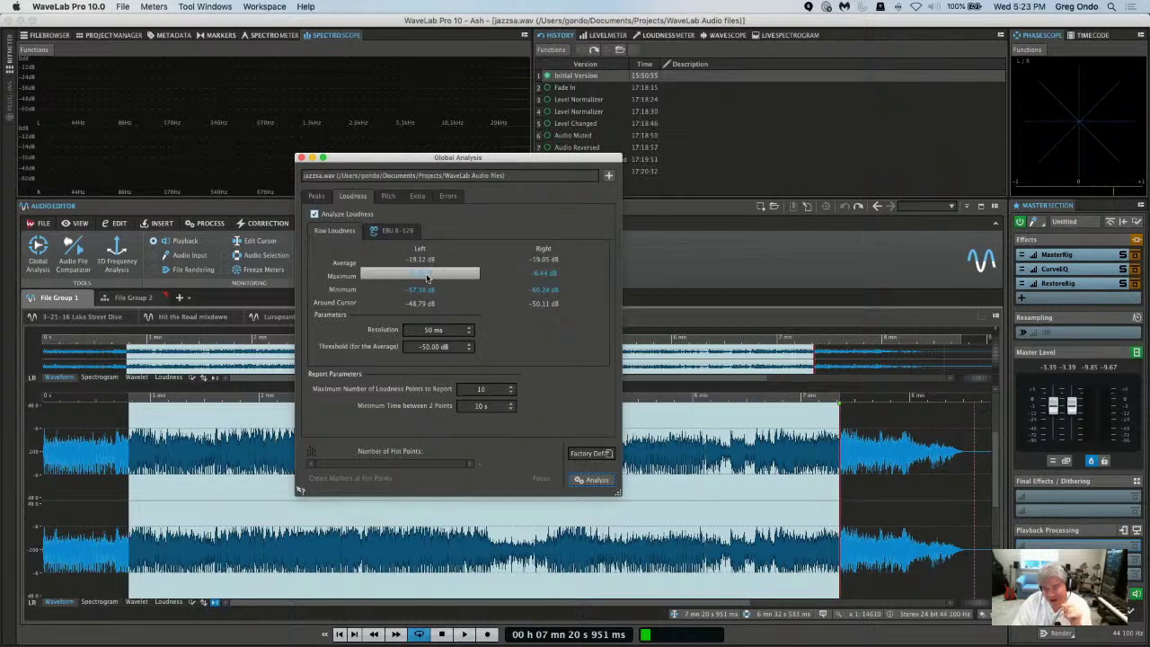
pyautogui.click(388, 197)
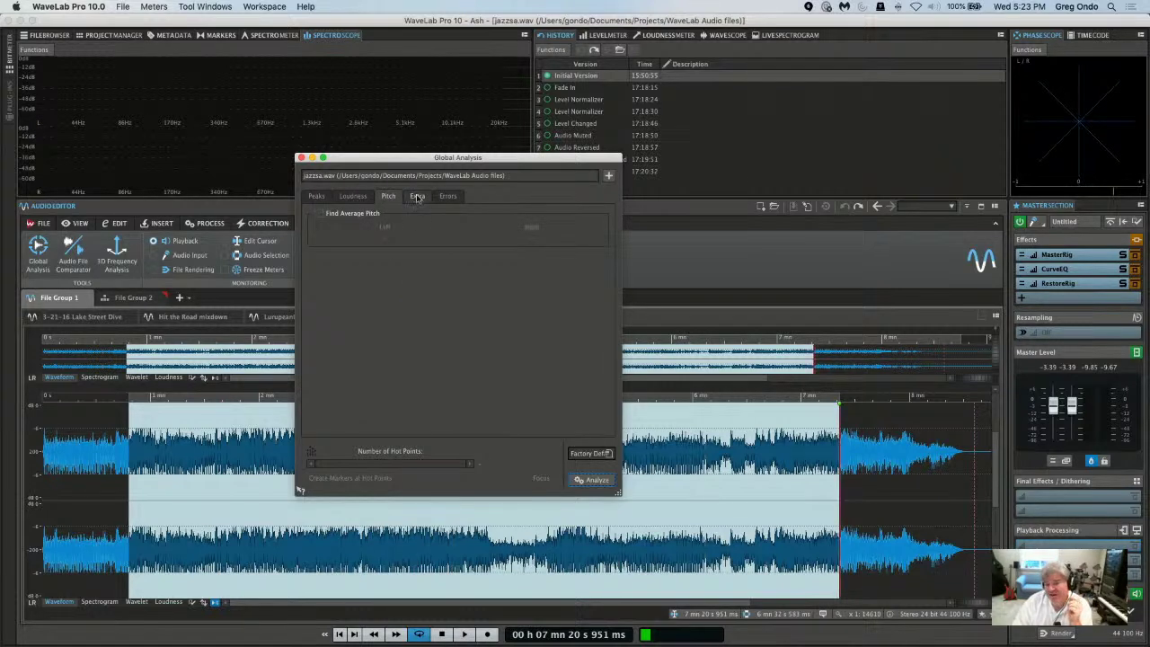
pyautogui.click(416, 197)
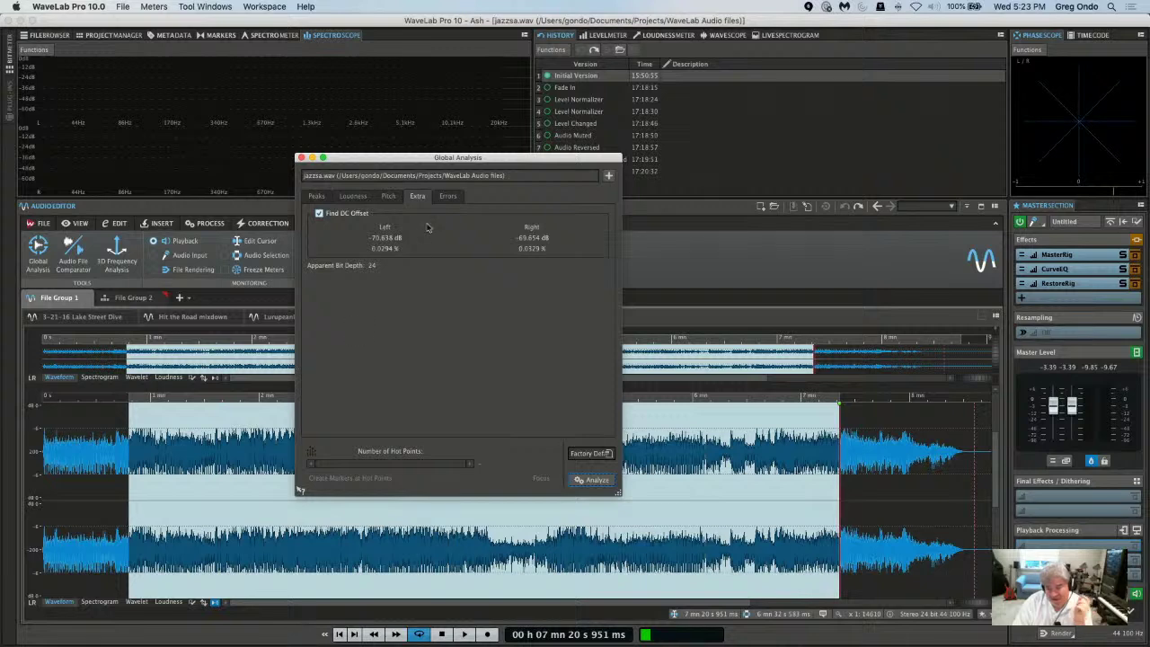
pyautogui.click(446, 196)
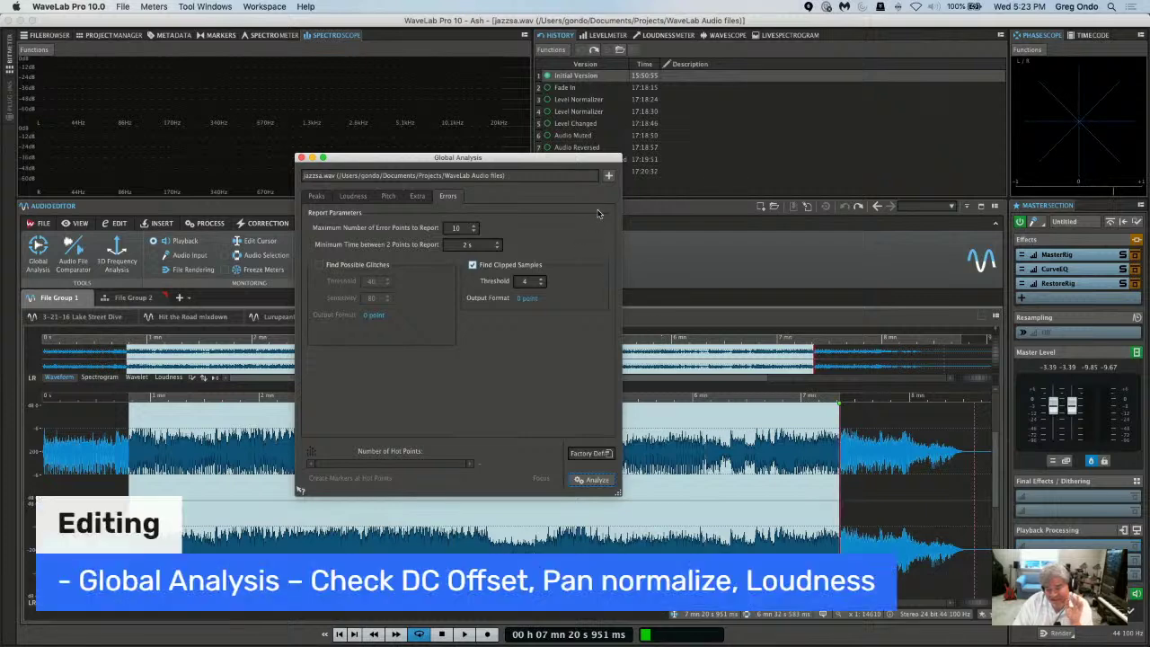
pyautogui.click(418, 203)
pyautogui.click(439, 202)
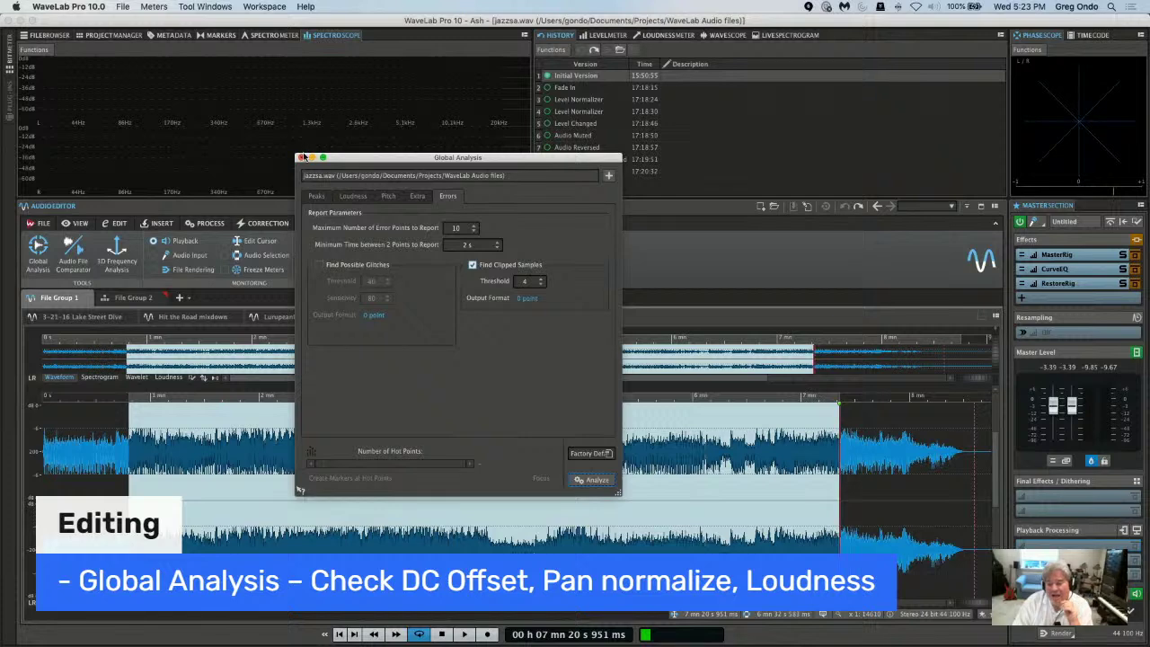
pyautogui.click(302, 157)
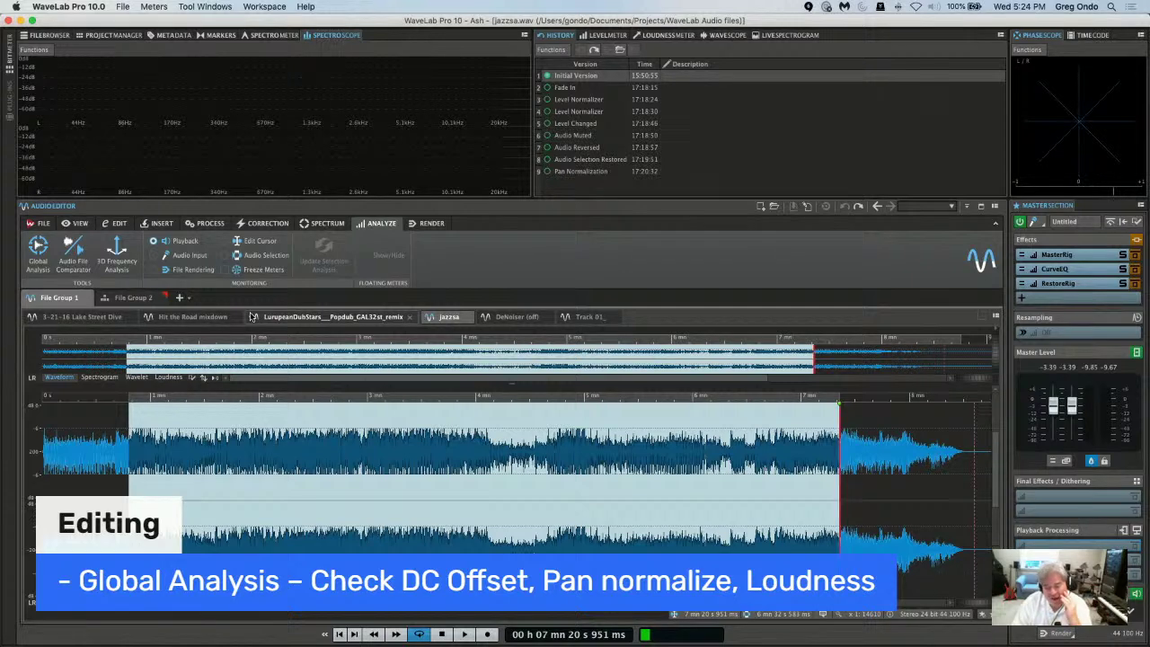
# Reopen Global Analysis to review its loudness, peaks, pitch and DC offset options without analyzing, and close it.
pyautogui.click(38, 248)
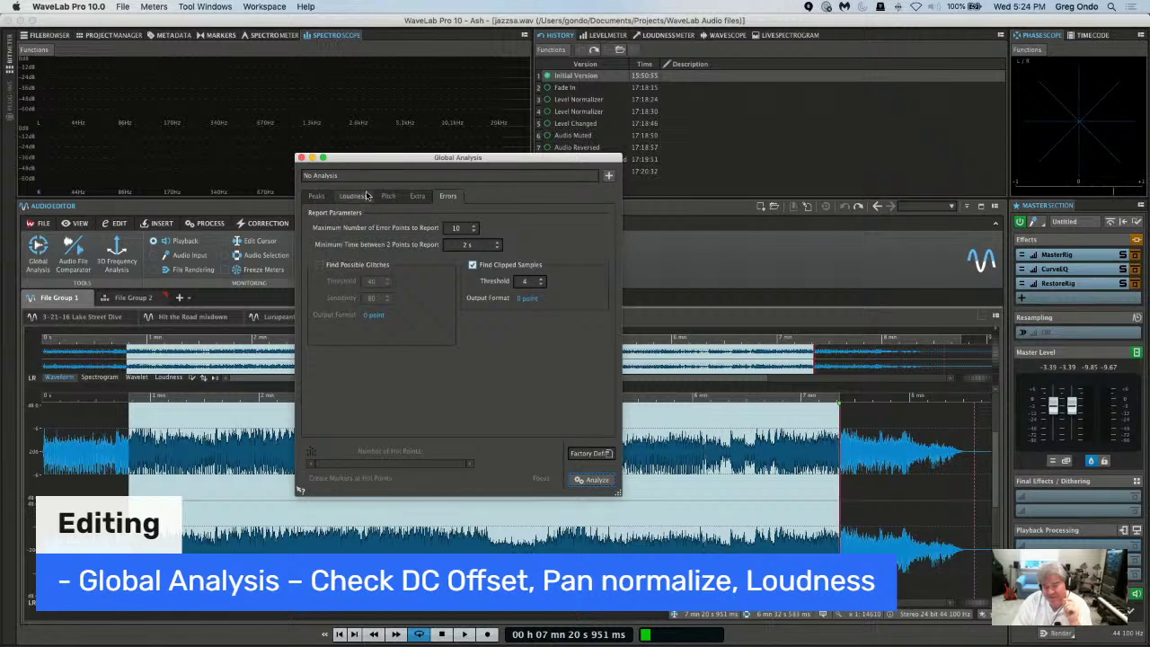
pyautogui.click(359, 196)
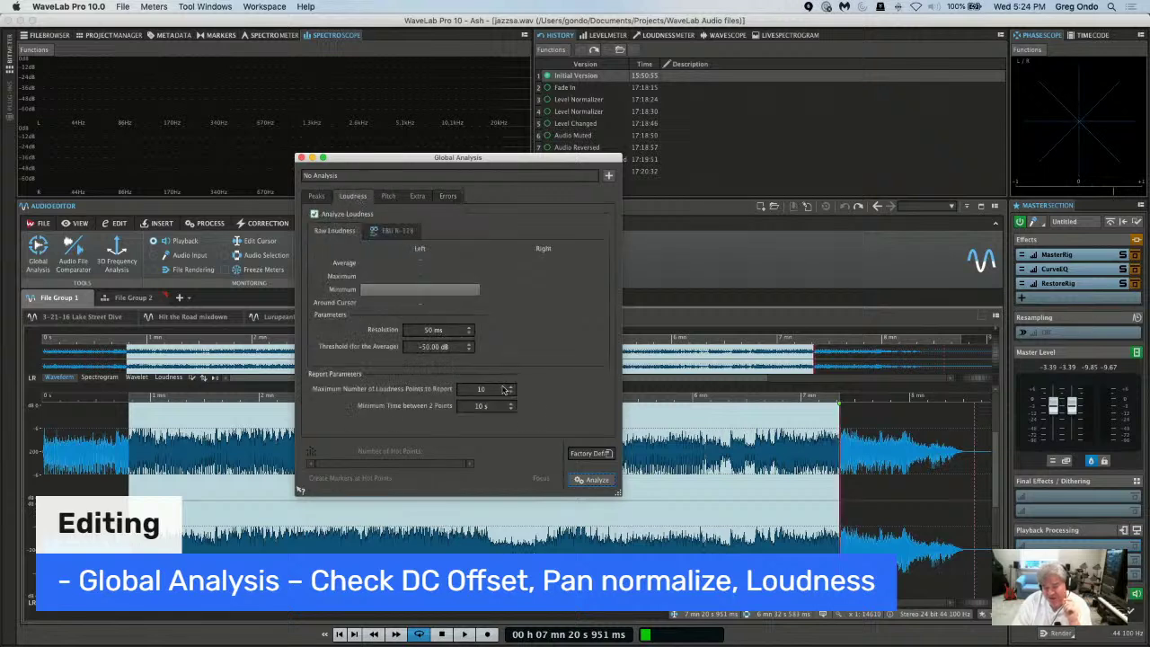
pyautogui.click(326, 199)
pyautogui.click(363, 200)
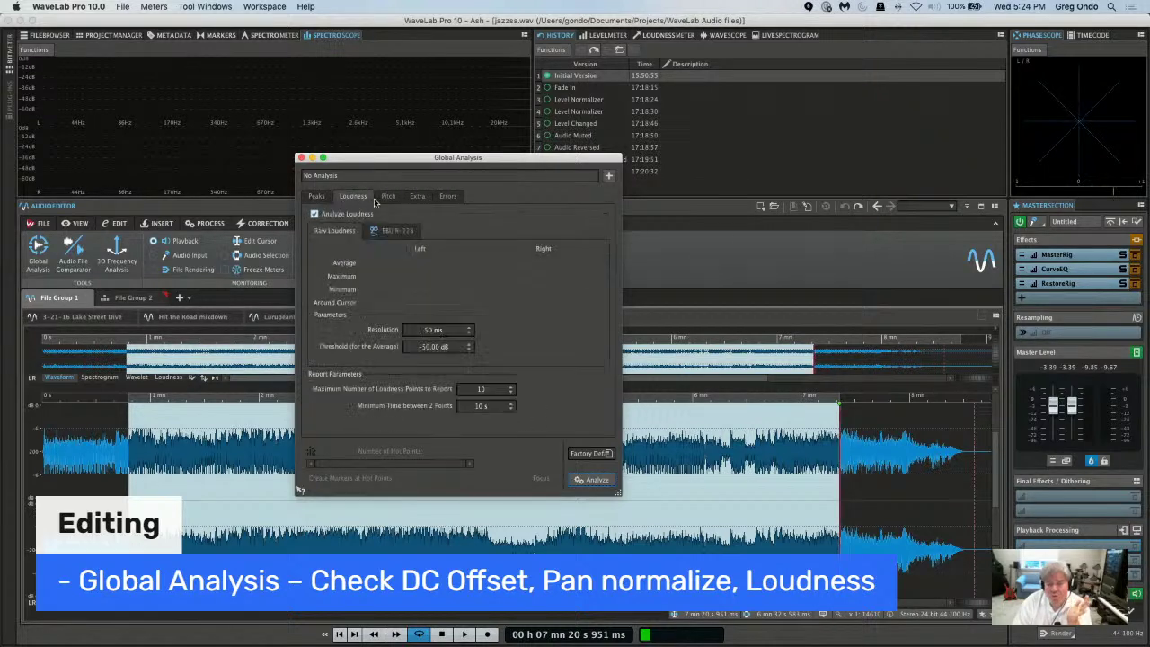
pyautogui.click(387, 199)
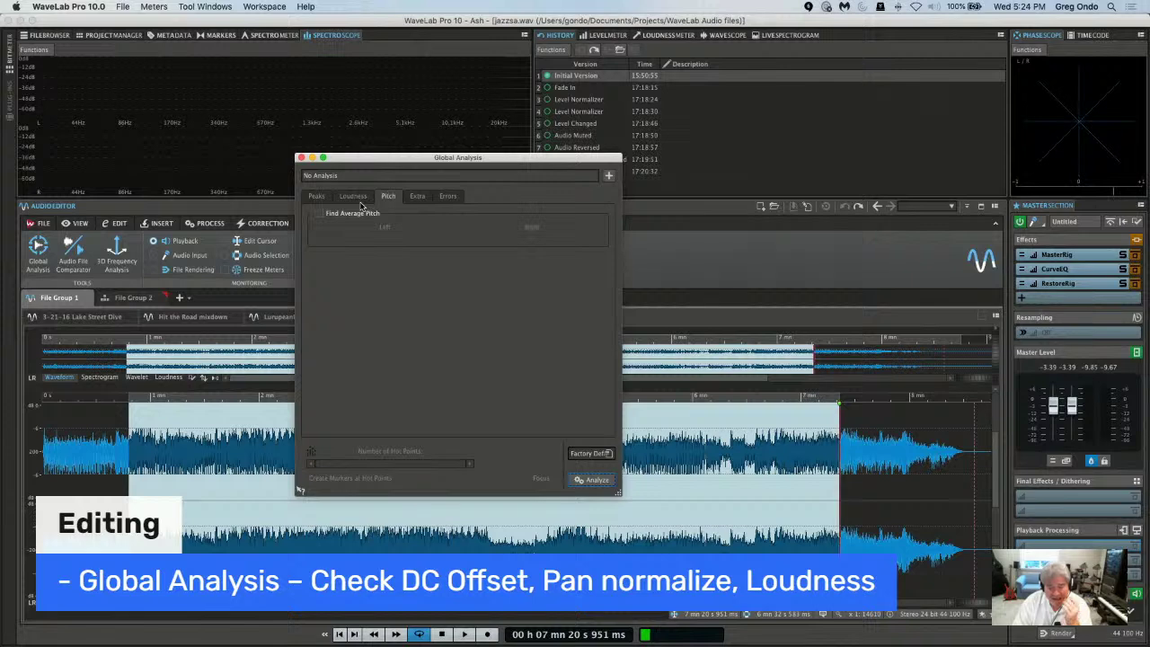
pyautogui.click(416, 197)
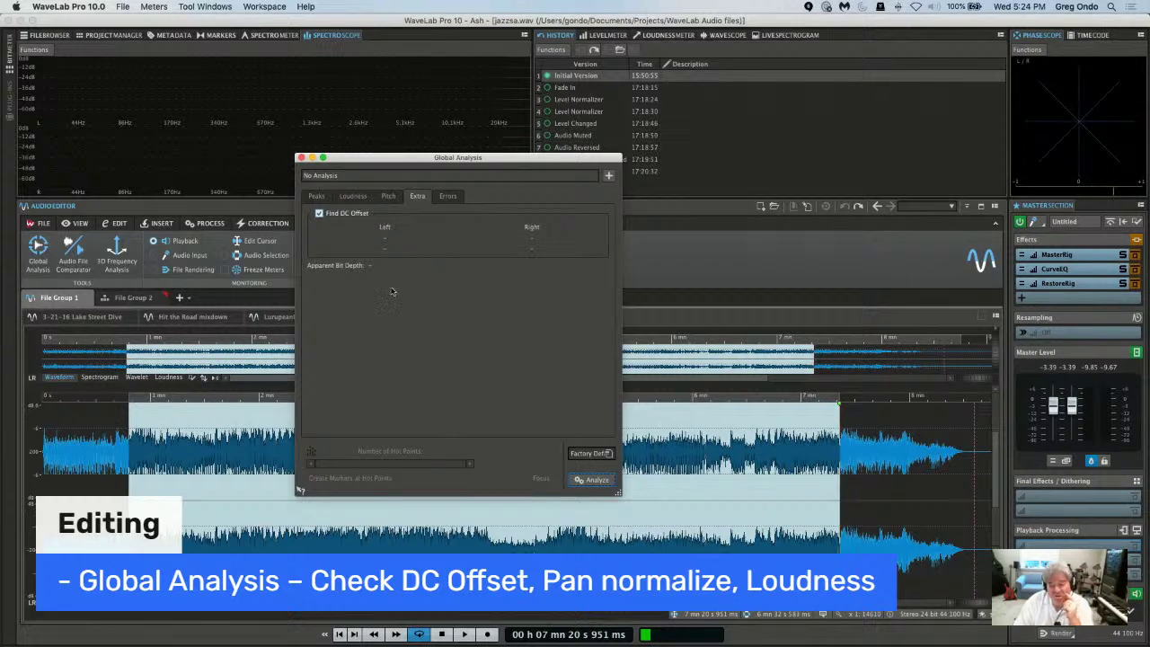
pyautogui.click(302, 158)
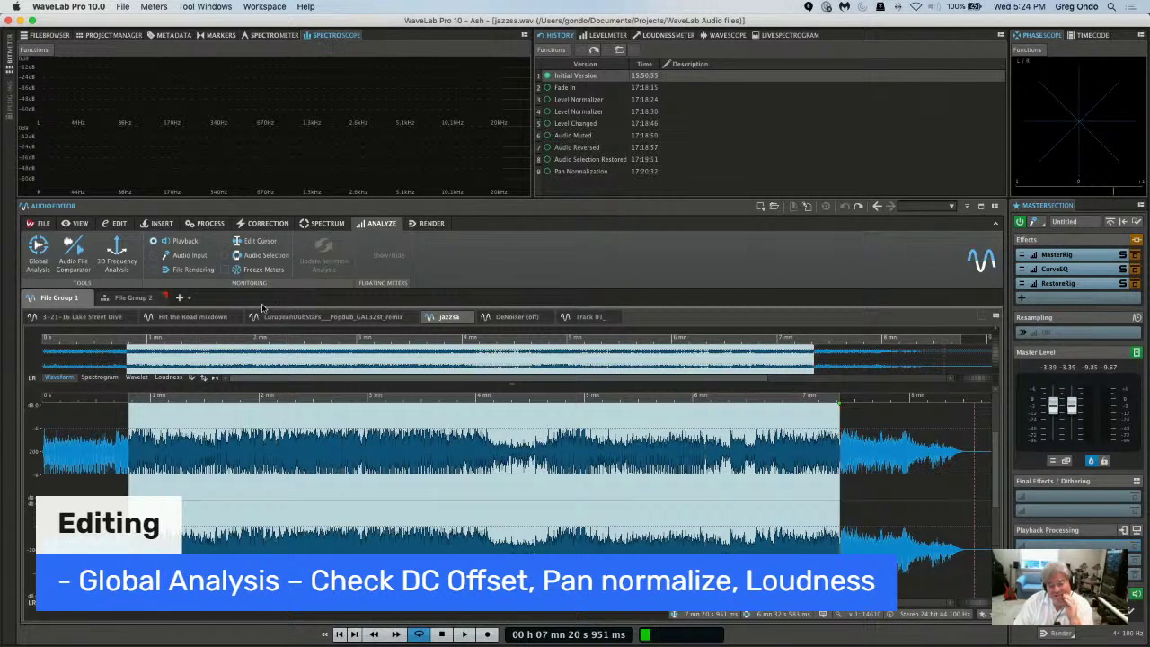
# View the 3D Frequency Analysis of the selected audio and close its window.
pyautogui.click(128, 264)
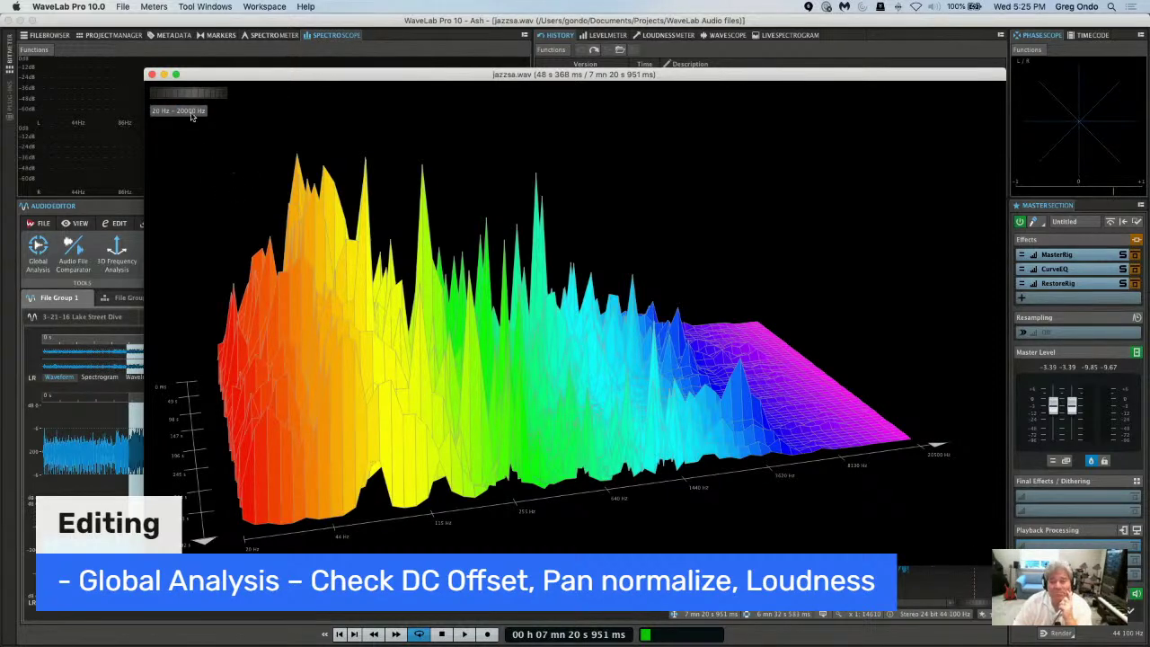
pyautogui.click(152, 75)
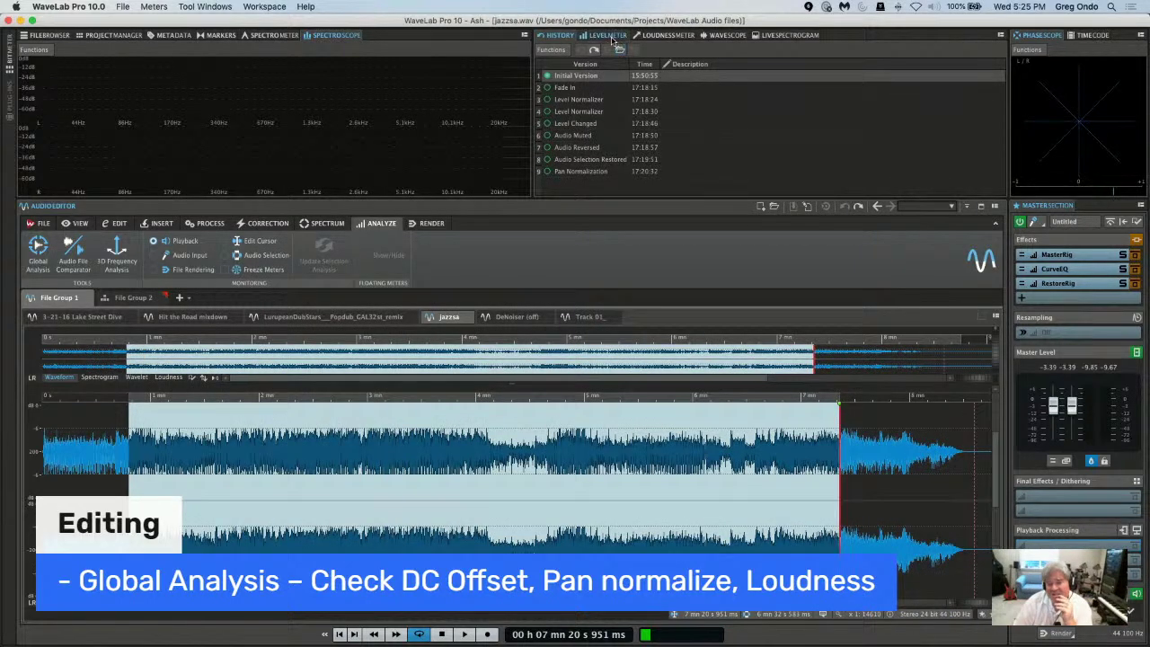
# Play jazzsa, including from about 1 min 7 s, while viewing the level meter, loudness meter, Wavescope and live spectrogram.
pyautogui.click(609, 36)
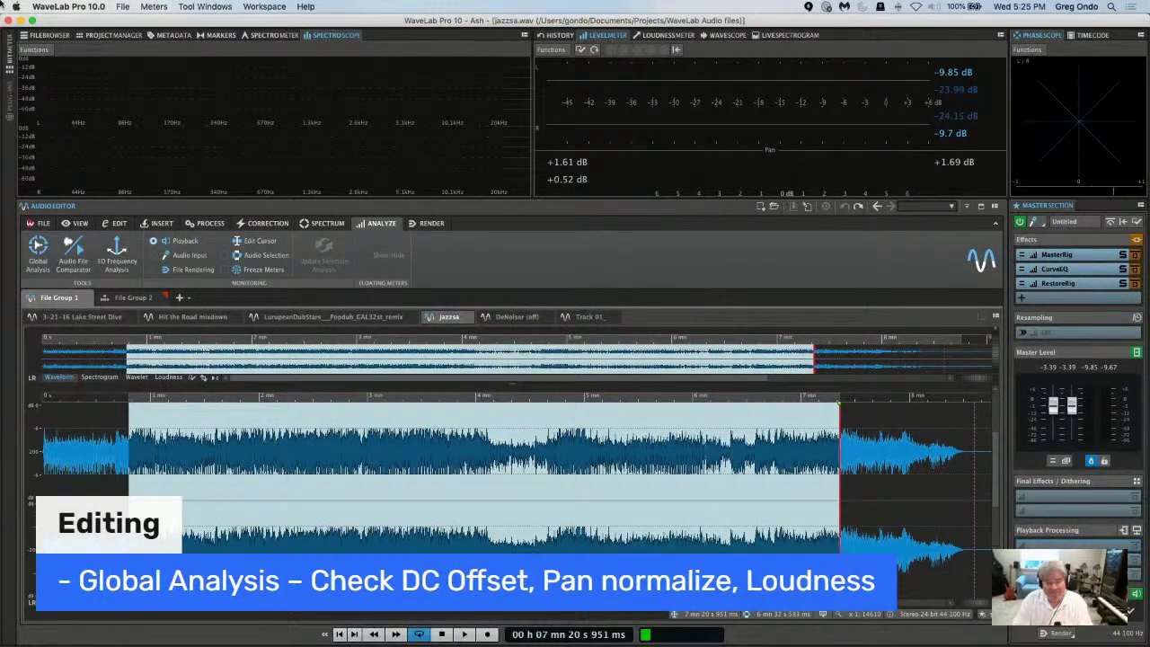
pyautogui.moveTo(4, 640)
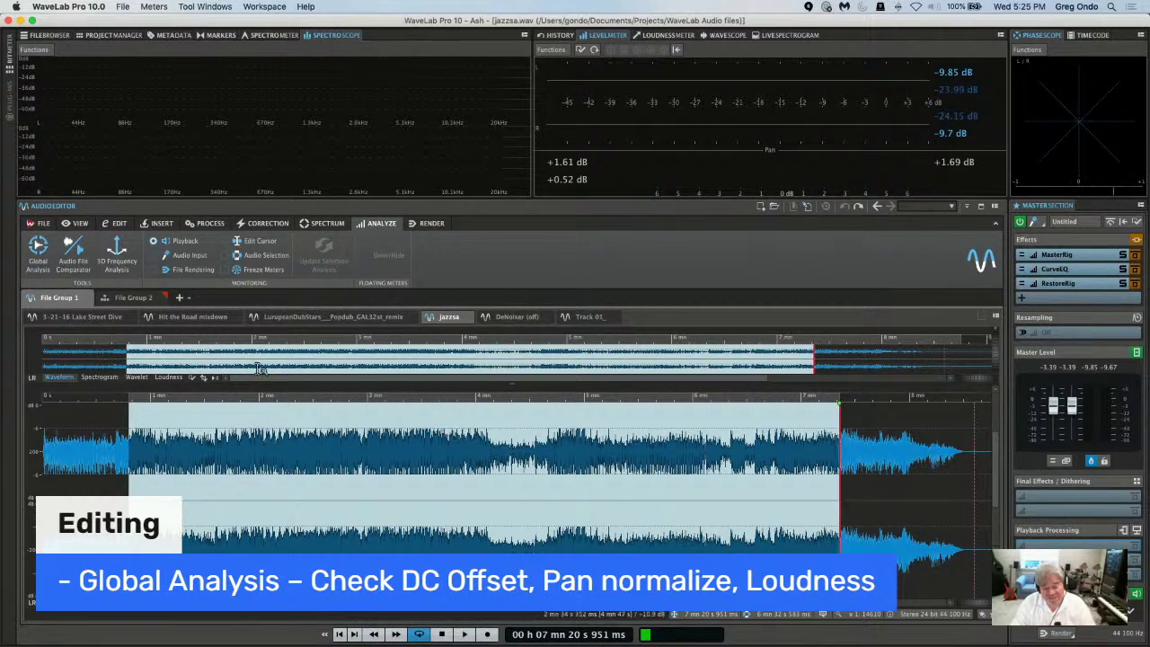
pyautogui.press('space')
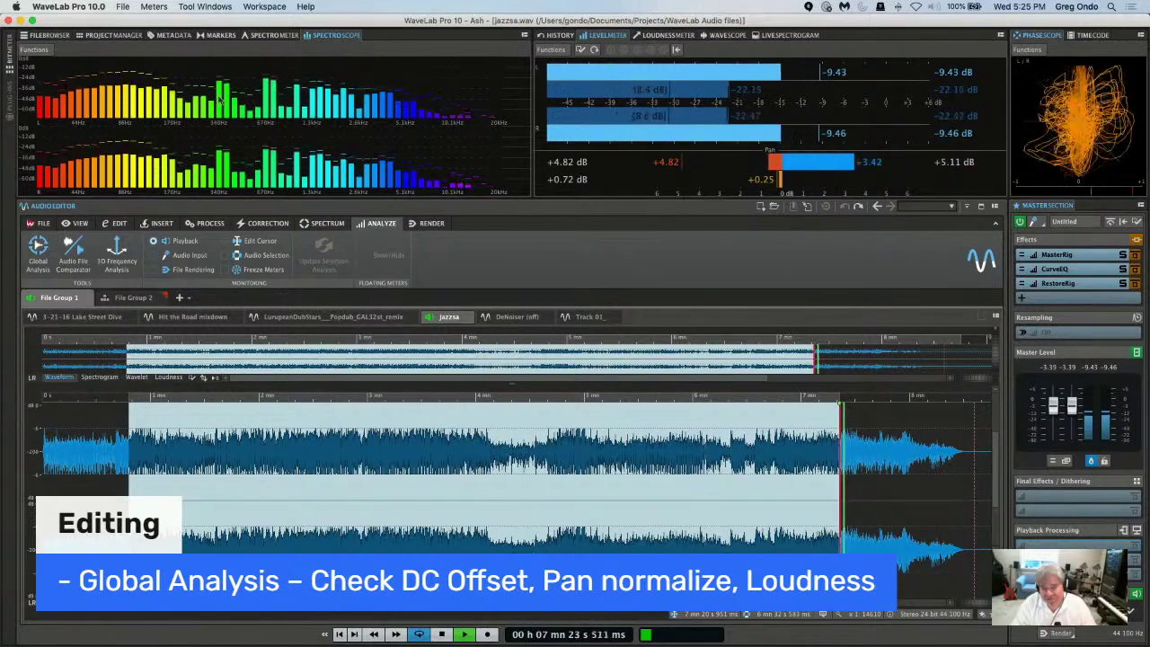
pyautogui.click(163, 395)
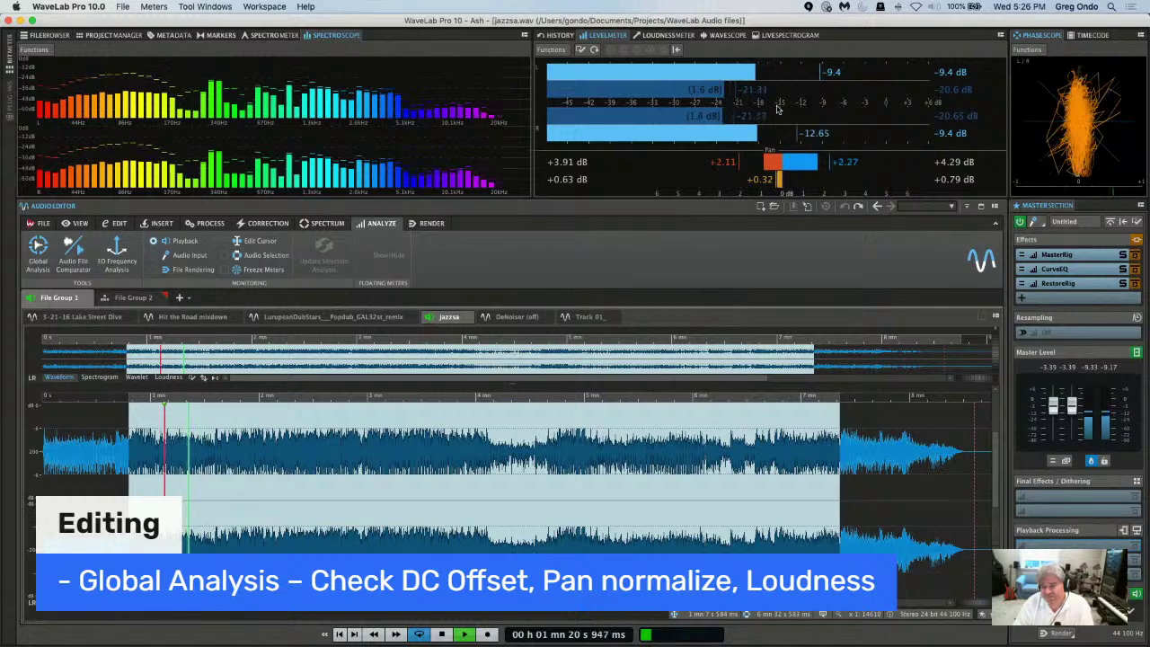
pyautogui.click(663, 35)
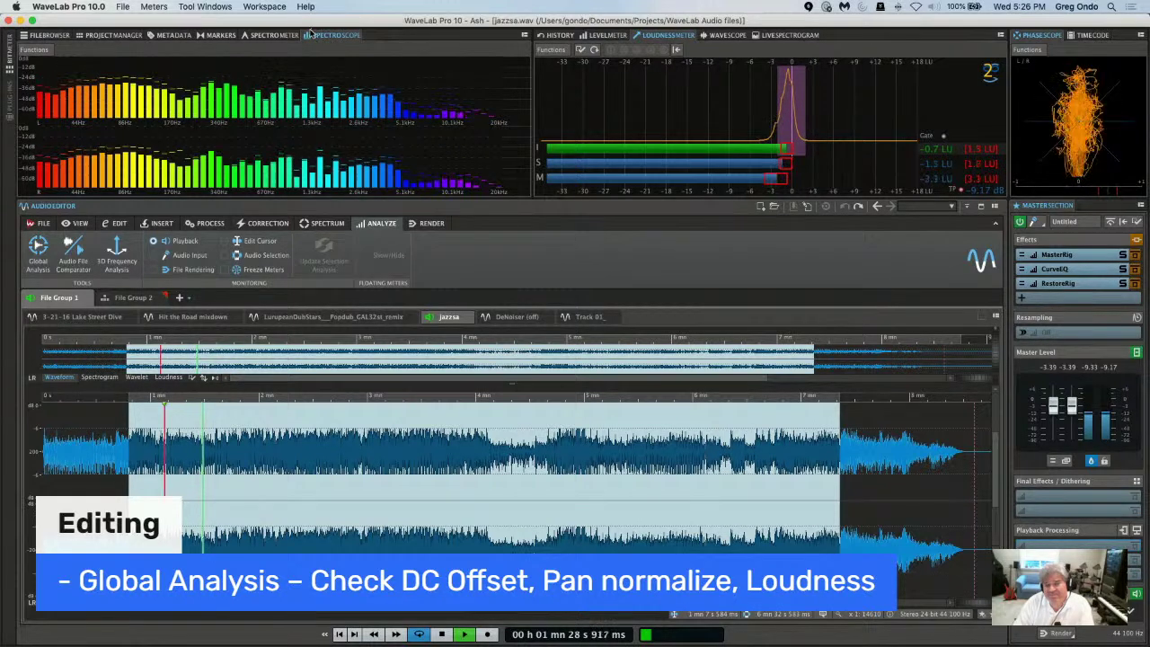
pyautogui.click(728, 35)
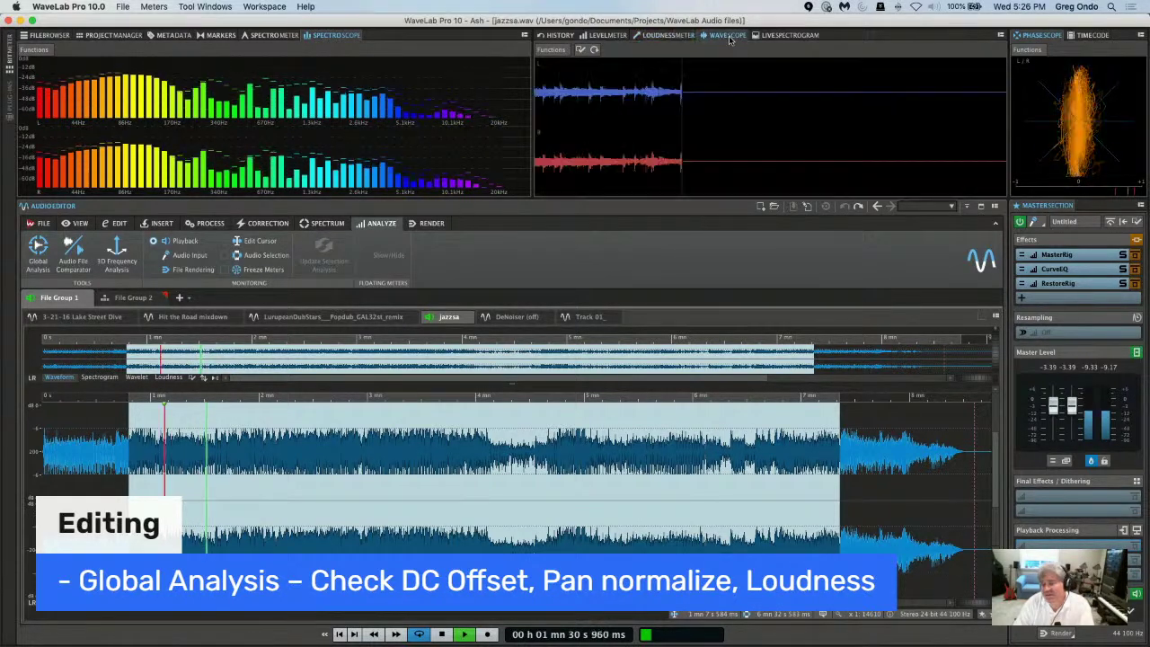
pyautogui.click(781, 37)
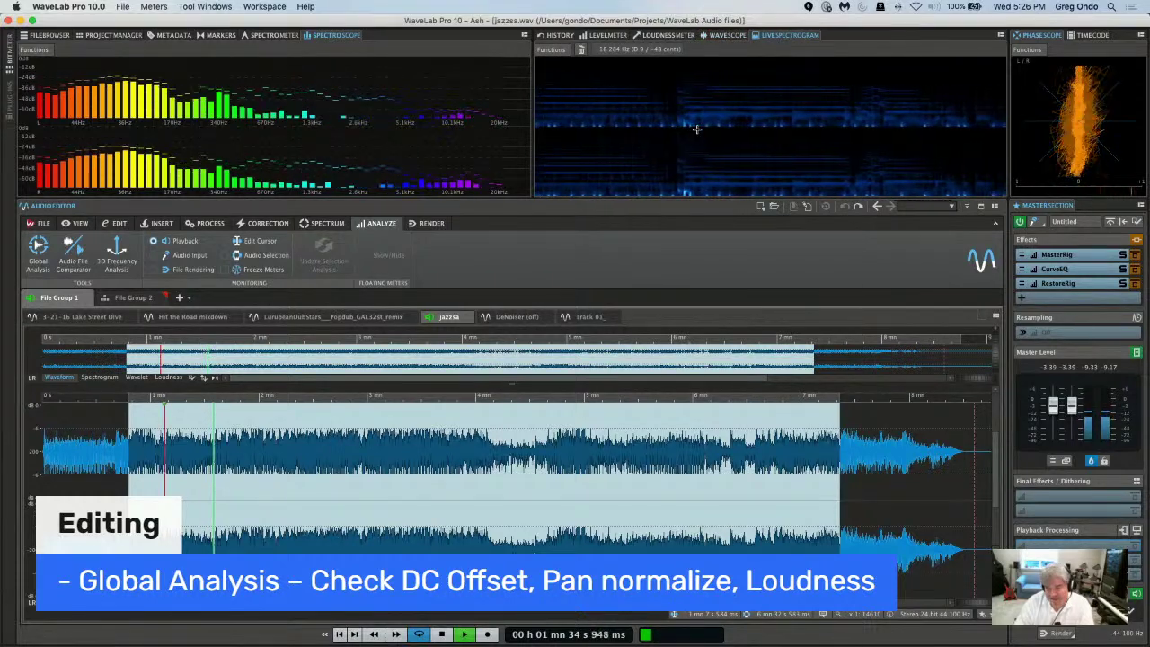
pyautogui.press('space')
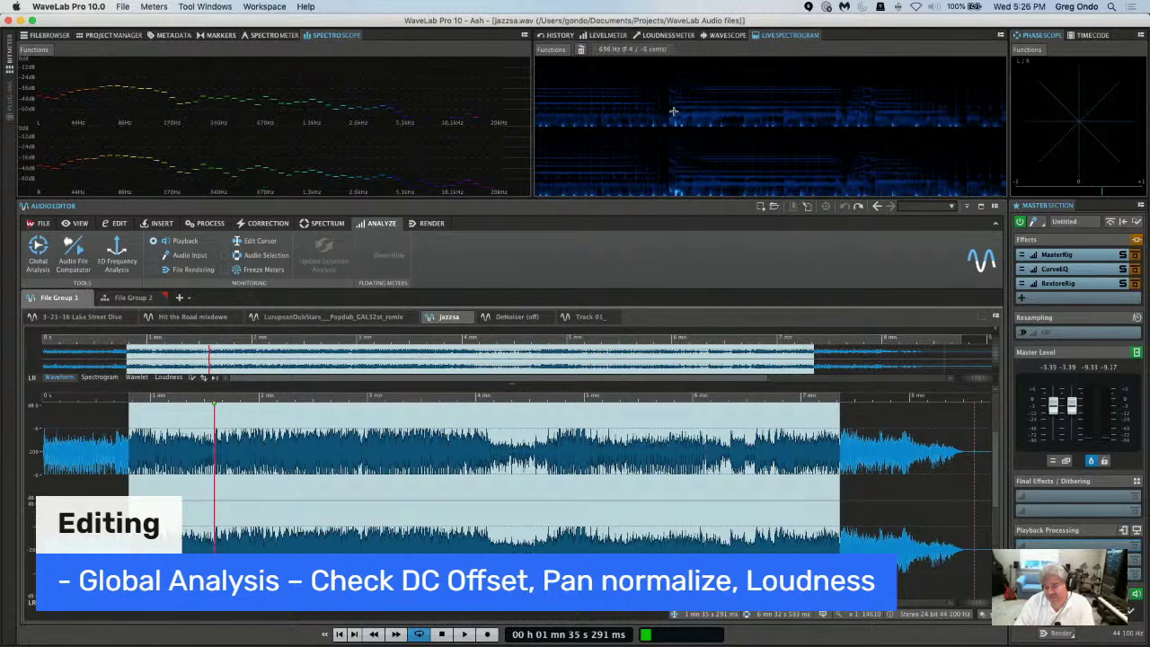
pyautogui.press('space')
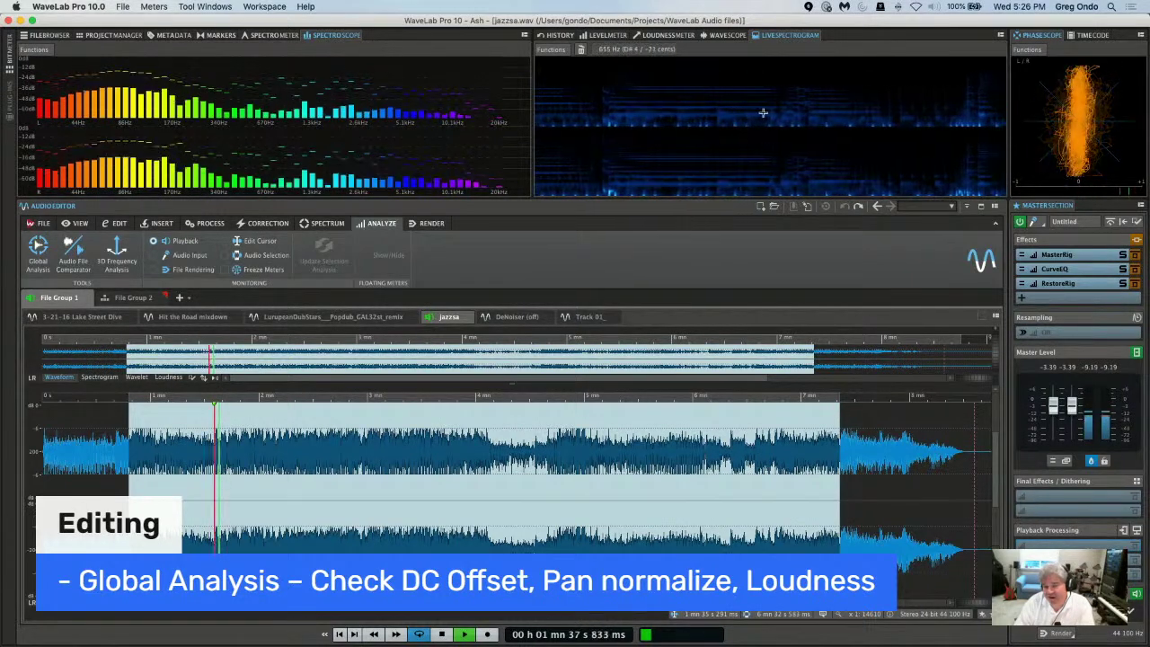
# Compare the Spectrometer, Spectroscope, Wavescope, loudness and level meters during playback, and stop playback.
pyautogui.click(284, 38)
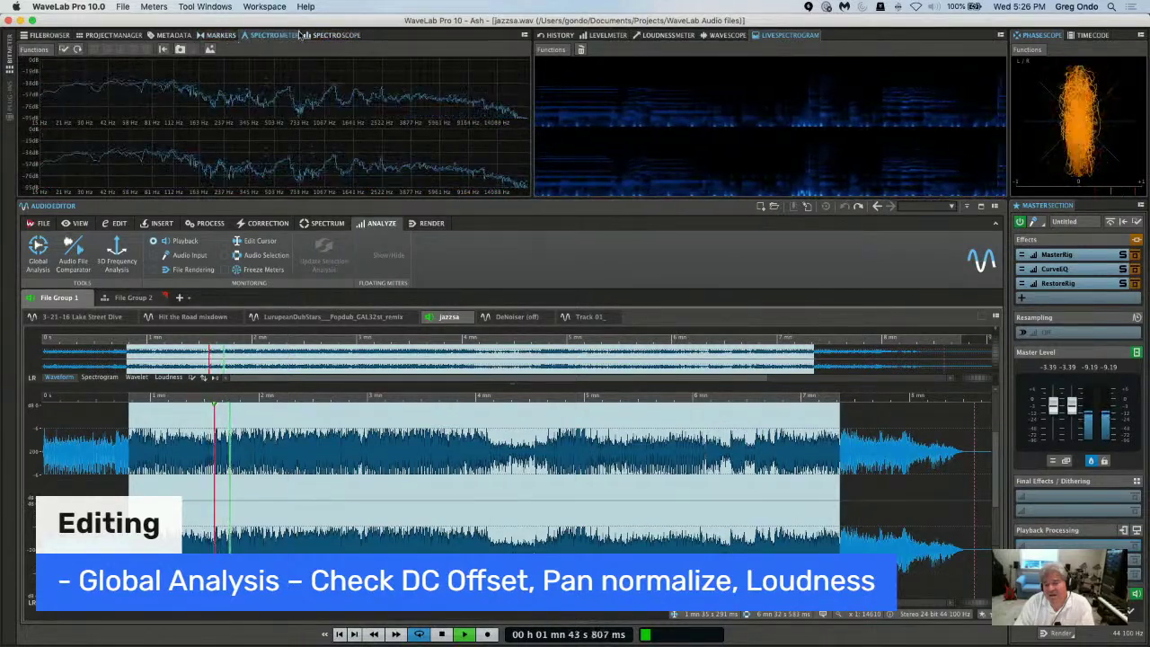
pyautogui.click(310, 35)
pyautogui.click(729, 36)
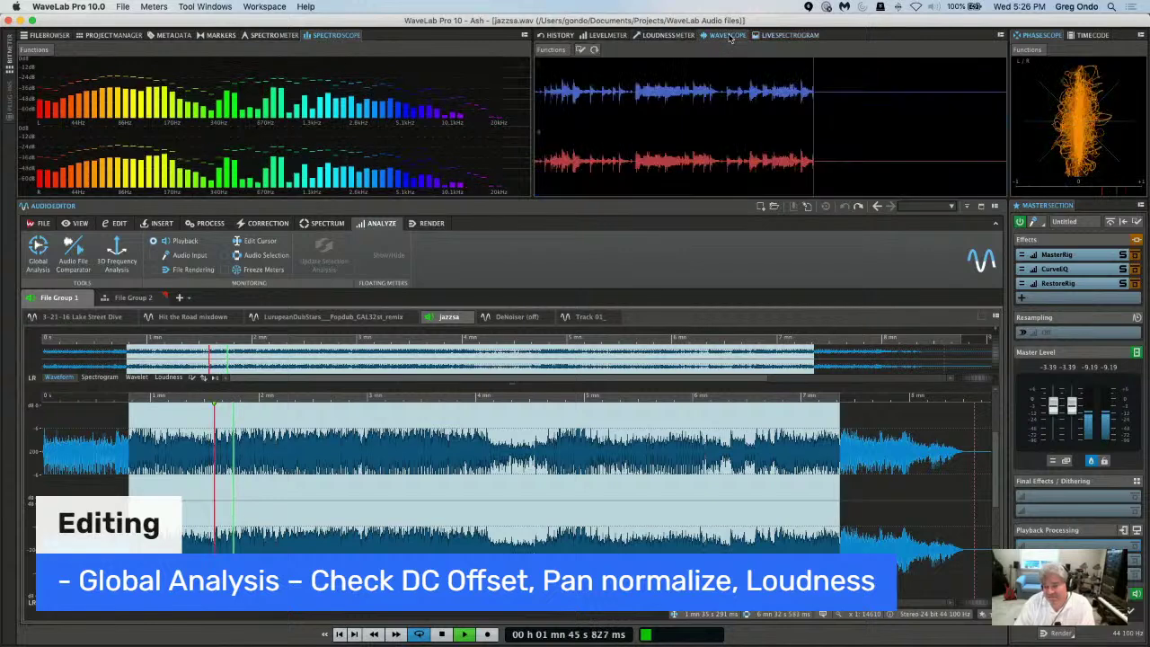
pyautogui.click(669, 36)
pyautogui.click(606, 36)
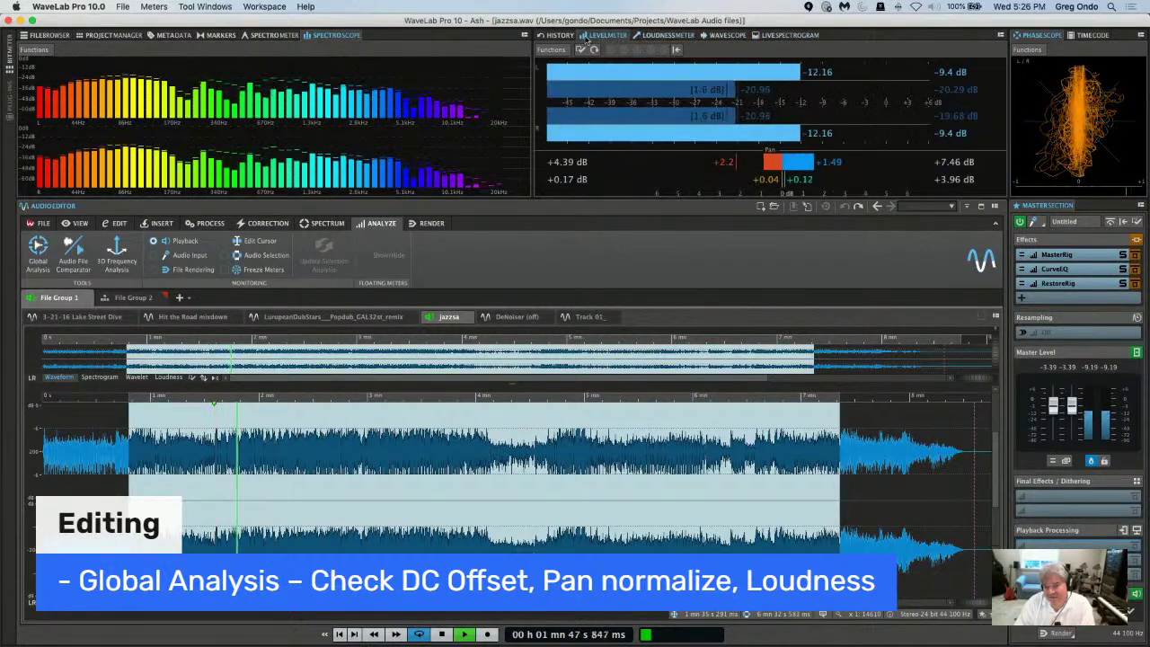
pyautogui.click(558, 36)
pyautogui.click(667, 36)
pyautogui.click(728, 36)
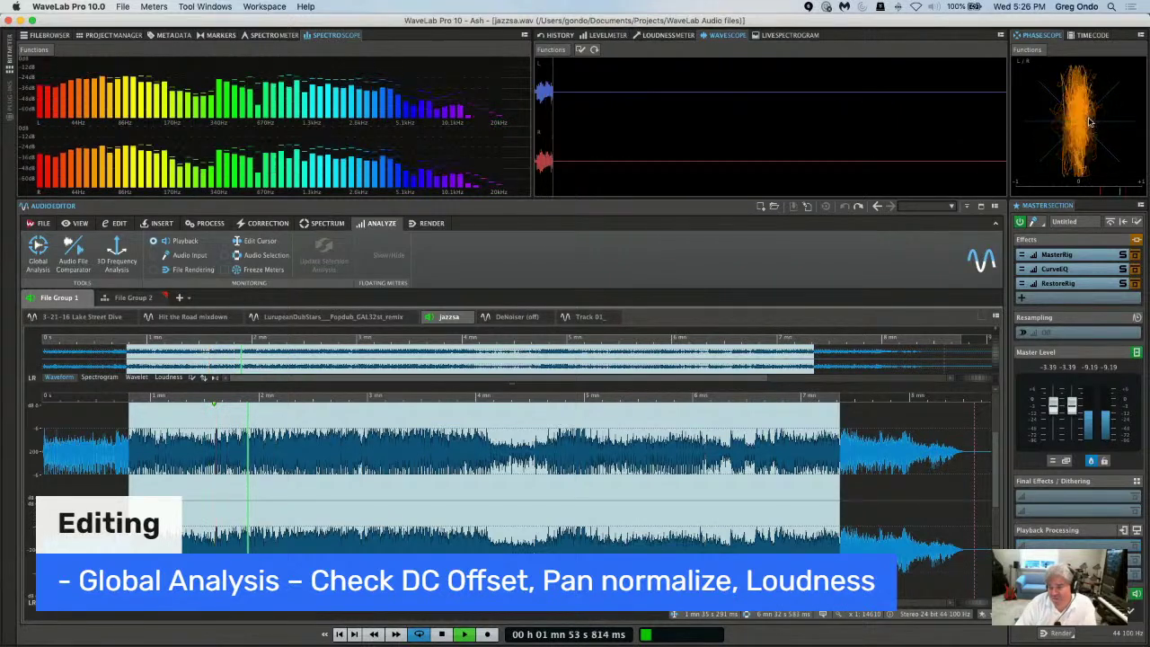
pyautogui.press('space')
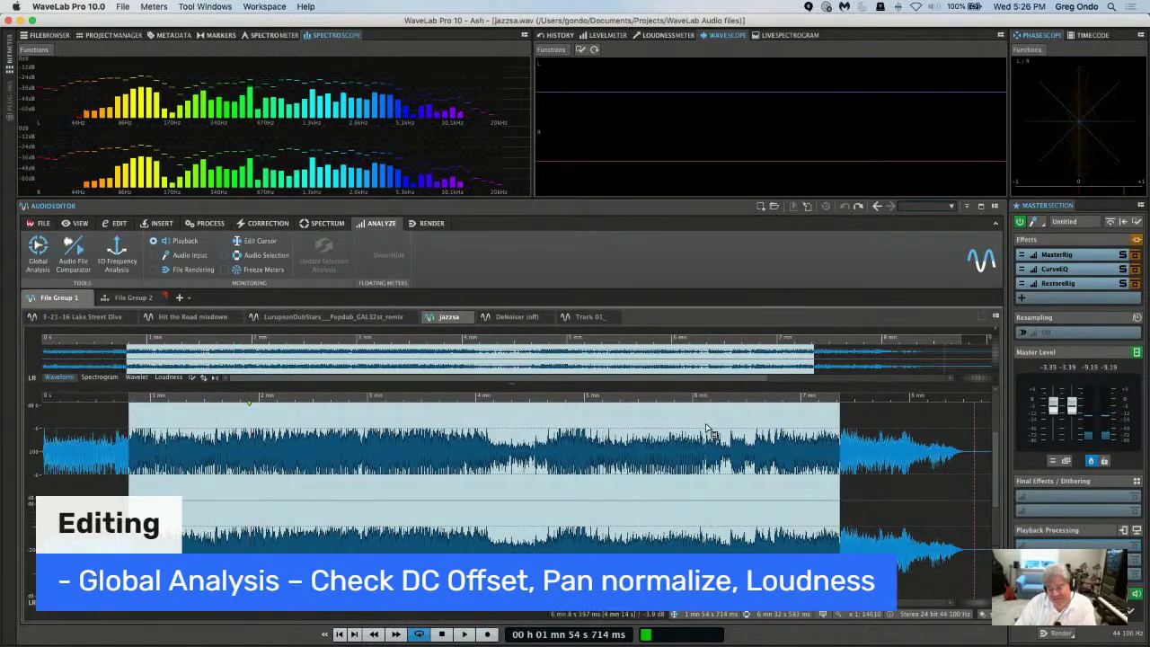
# Clear the stereo selection, select the entire right channel of jazzsa only, and show the processing tools.
pyautogui.click(334, 512)
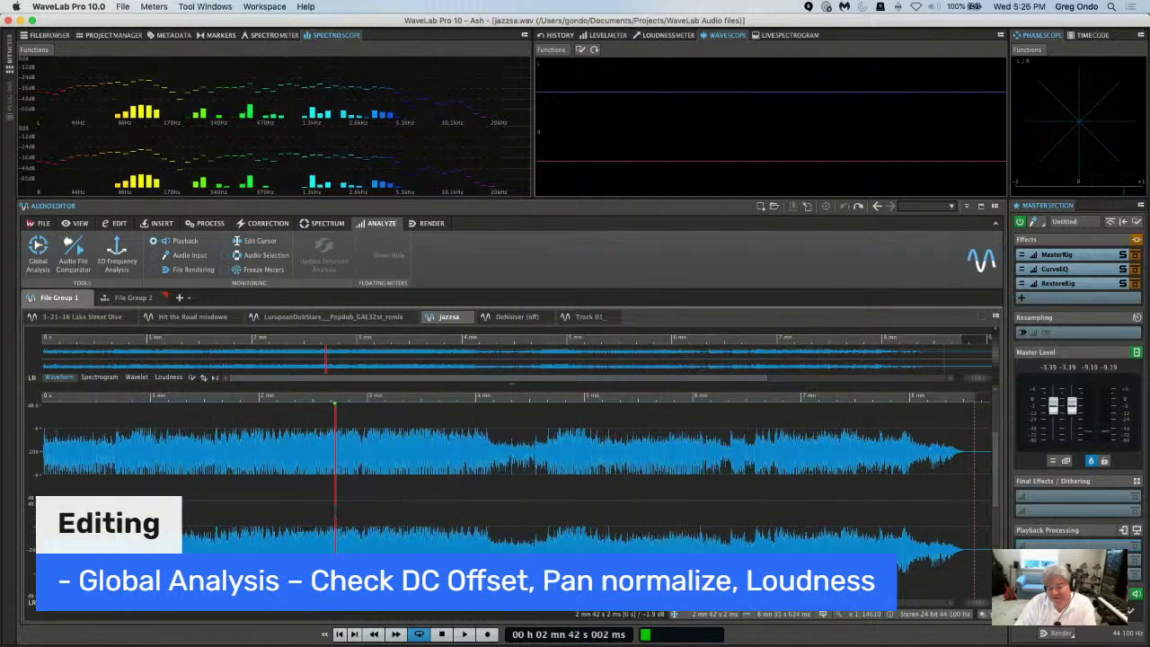
pyautogui.doubleClick(329, 530)
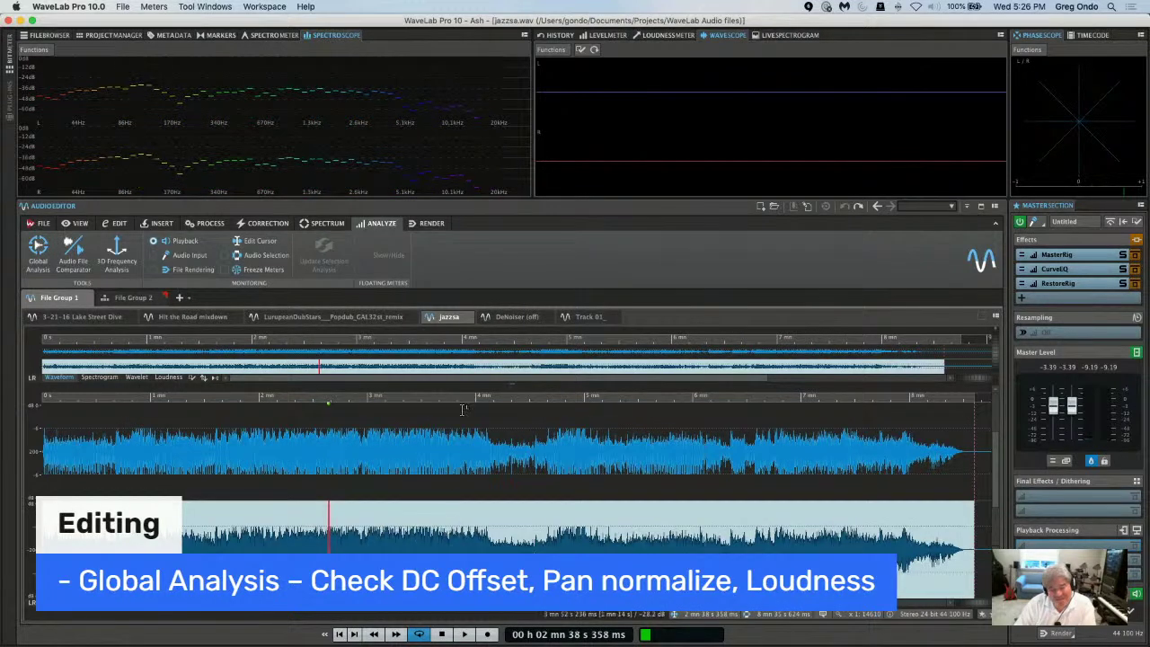
pyautogui.click(210, 223)
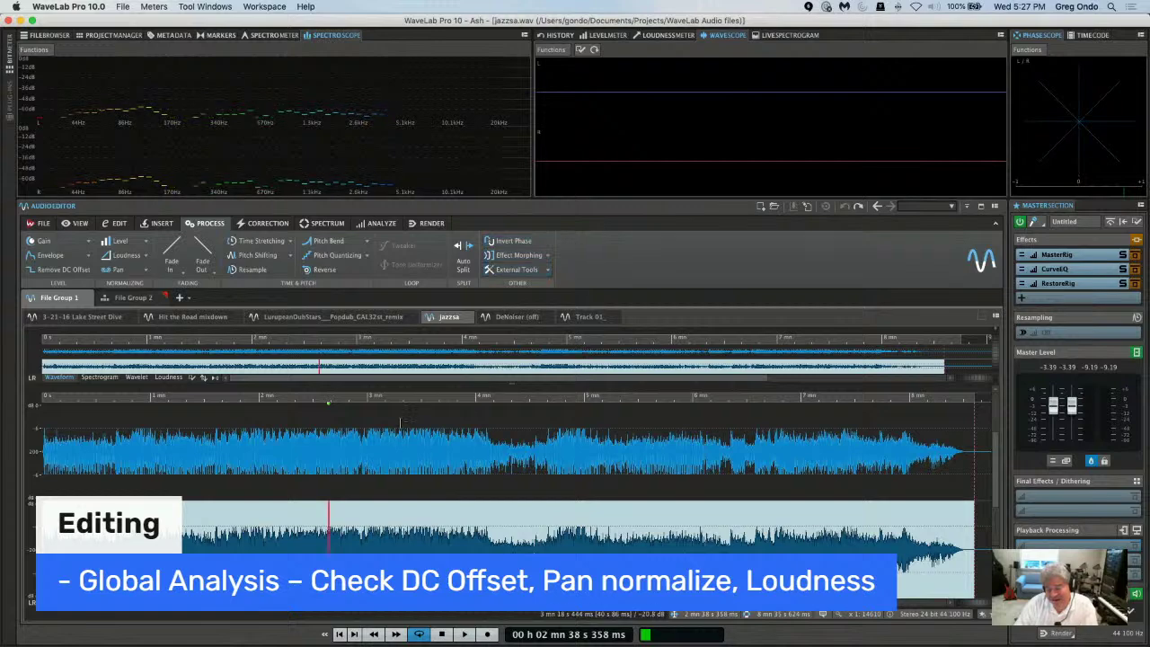
# Play jazzsa from about 3 min 25 s and examine the waveform at sample-level and wider zoom, ending near 3 min 39 s.
pyautogui.moveTo(413, 397); pyautogui.dragTo(416, 628)
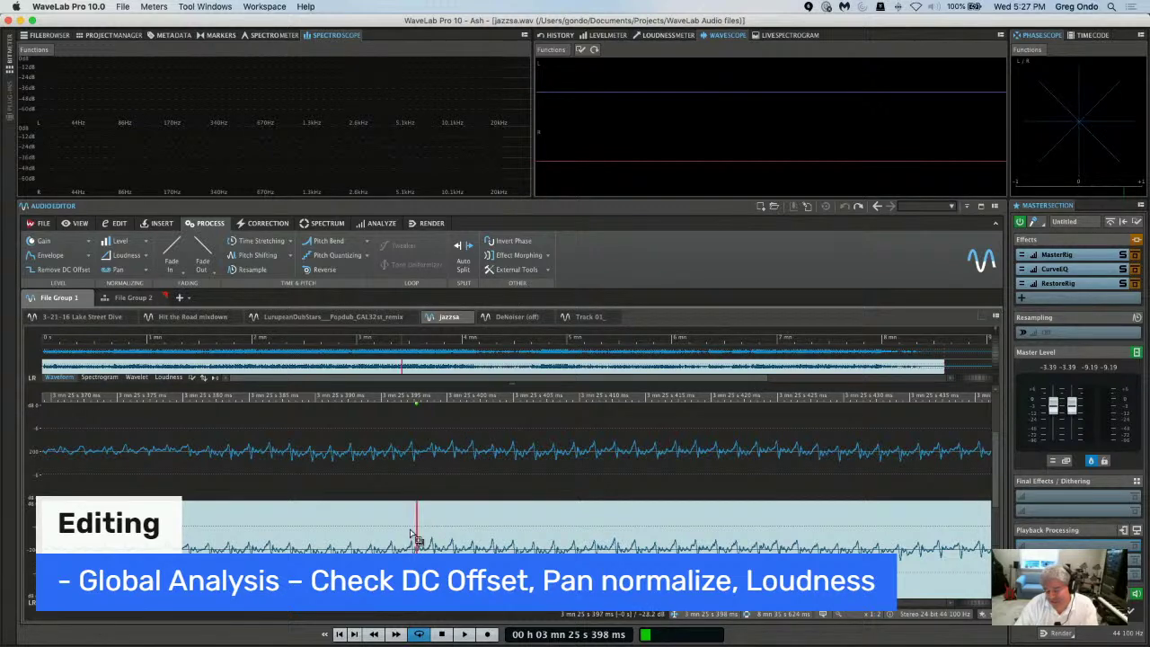
pyautogui.press('space')
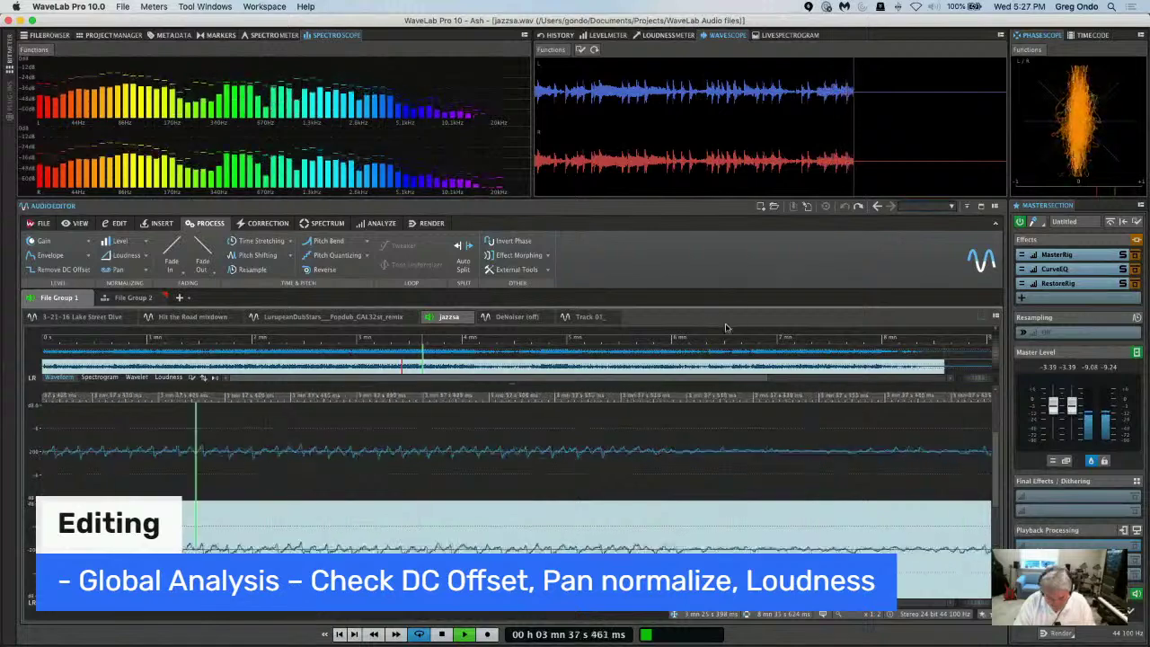
pyautogui.scroll(-5, 724, 328)
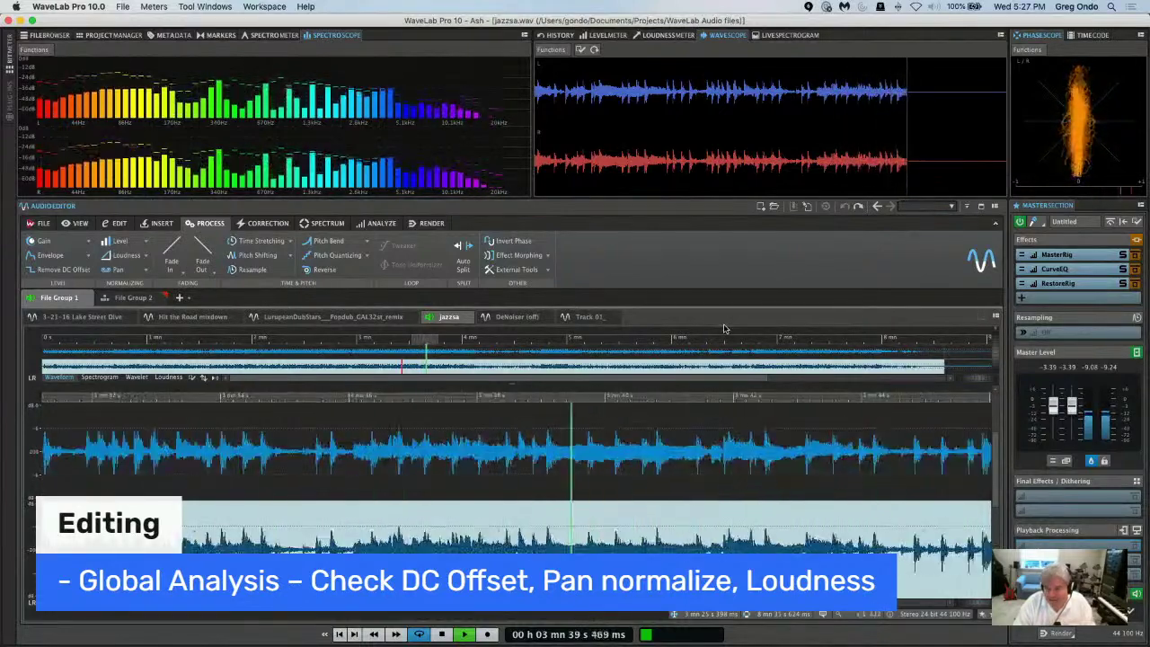
pyautogui.press('space')
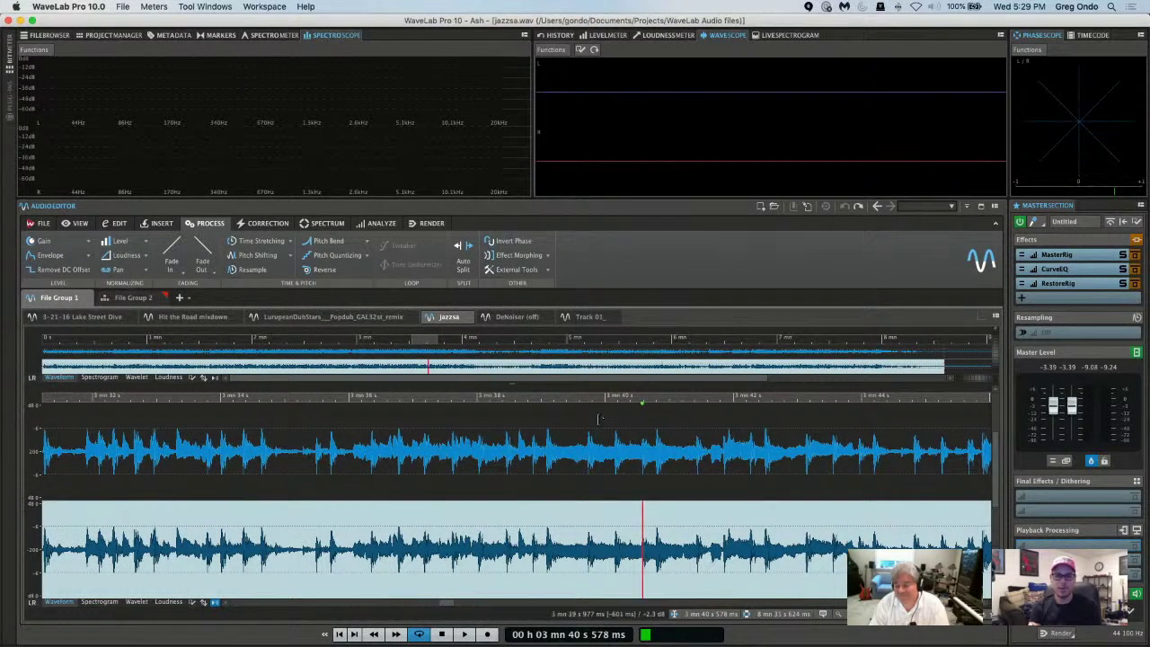
pyautogui.click(557, 462)
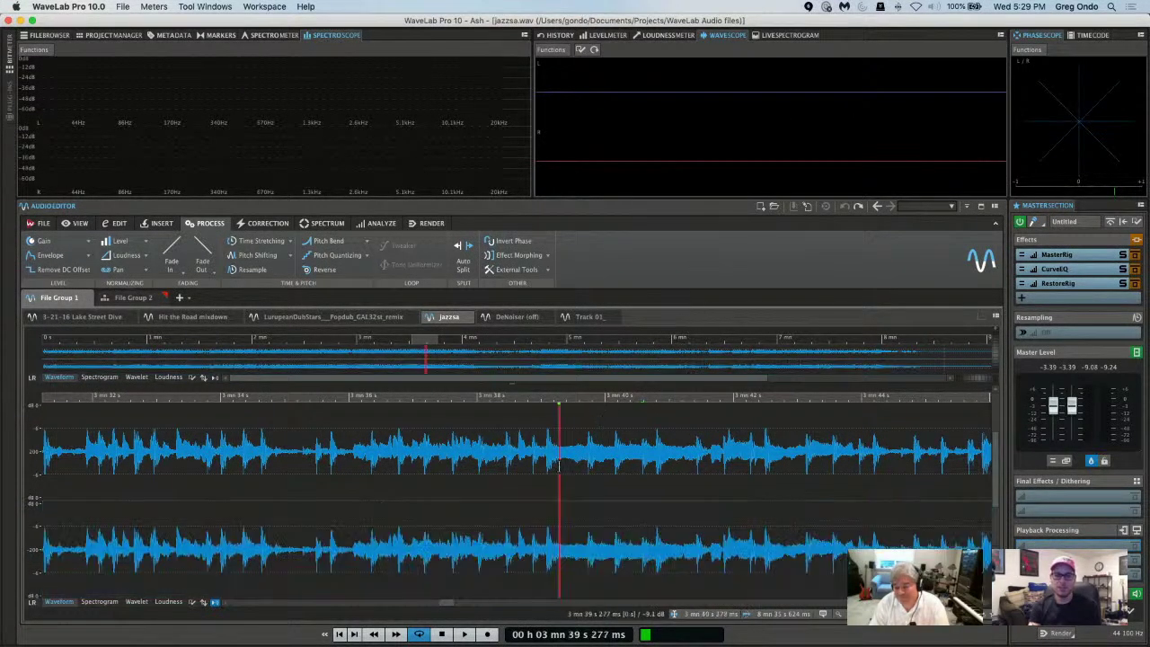
pyautogui.click(546, 401)
pyautogui.moveTo(546, 400); pyautogui.dragTo(551, 393)
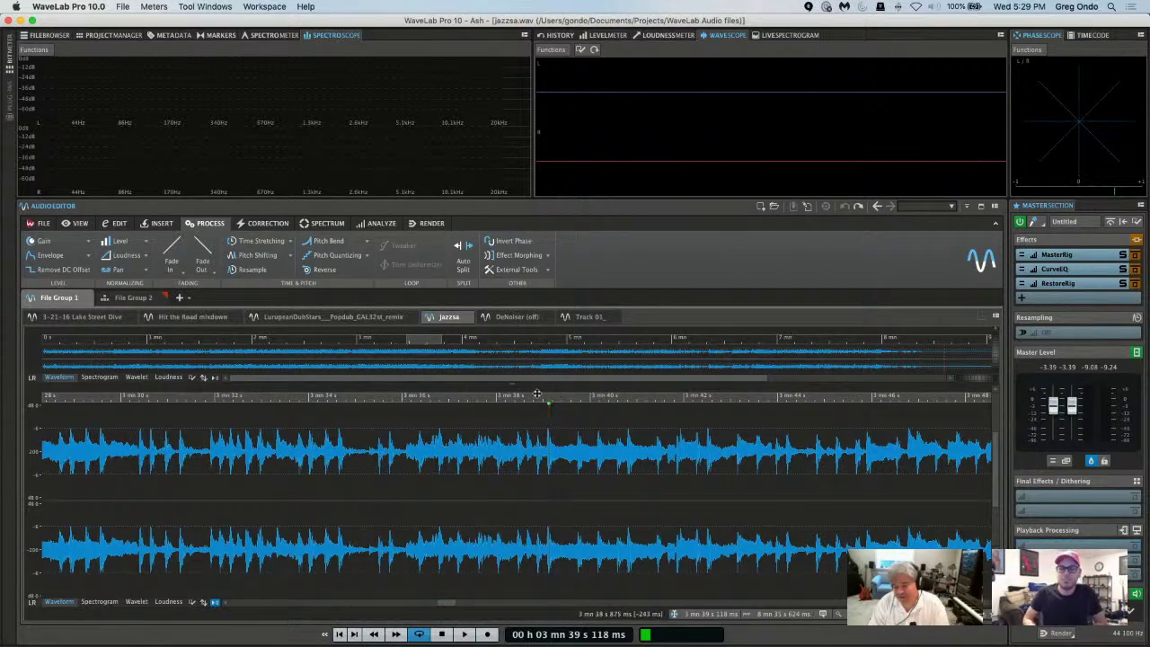
pyautogui.moveTo(538, 395); pyautogui.dragTo(543, 364)
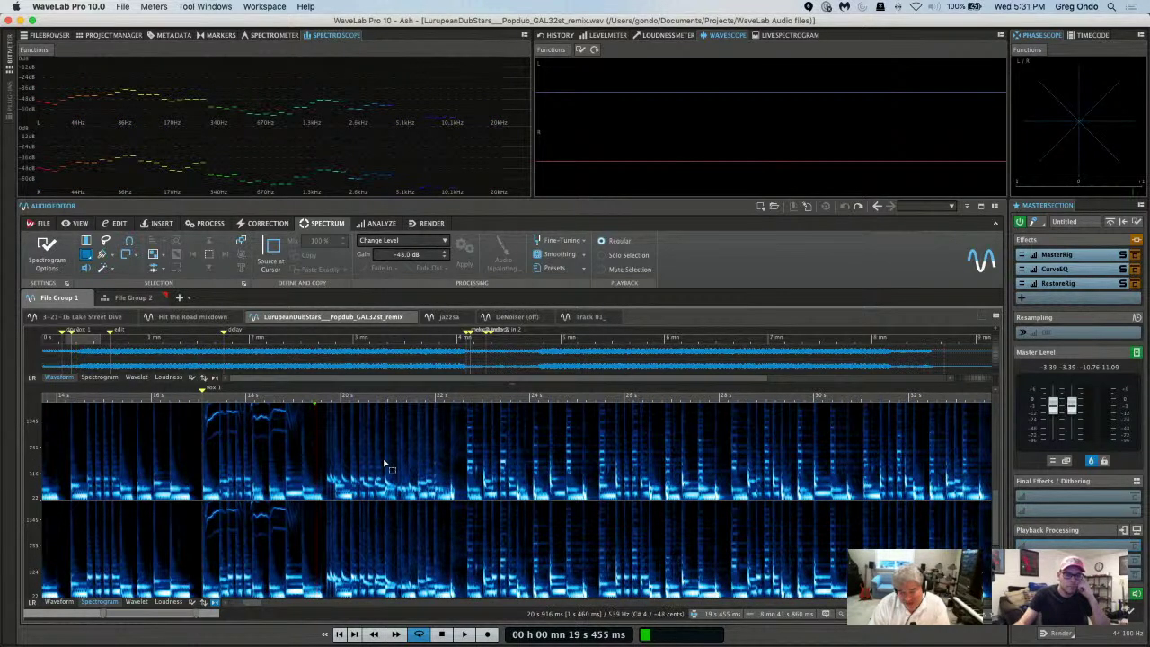
# Lower the vocal harmonics between about 17.06 and 19.07 s, 1096–3829 Hz, by 48 dB in both channels' spectrogram.
pyautogui.hscroll(-3, 894, 521)
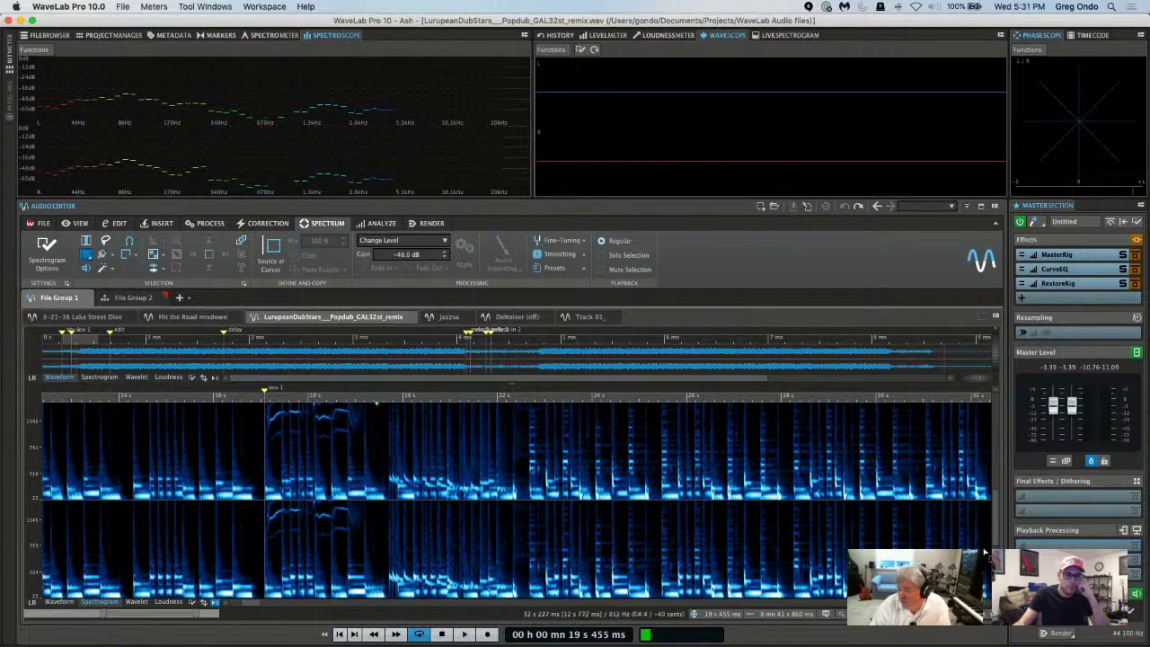
pyautogui.moveTo(996, 511); pyautogui.dragTo(996, 472)
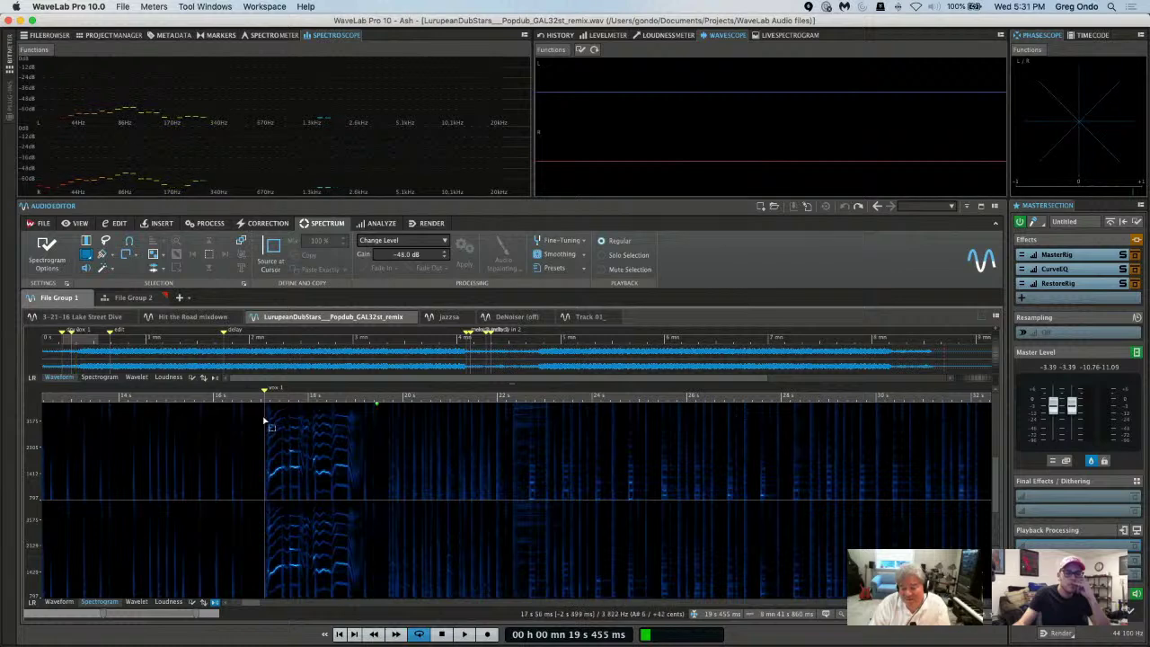
pyautogui.moveTo(264, 415); pyautogui.dragTo(359, 491)
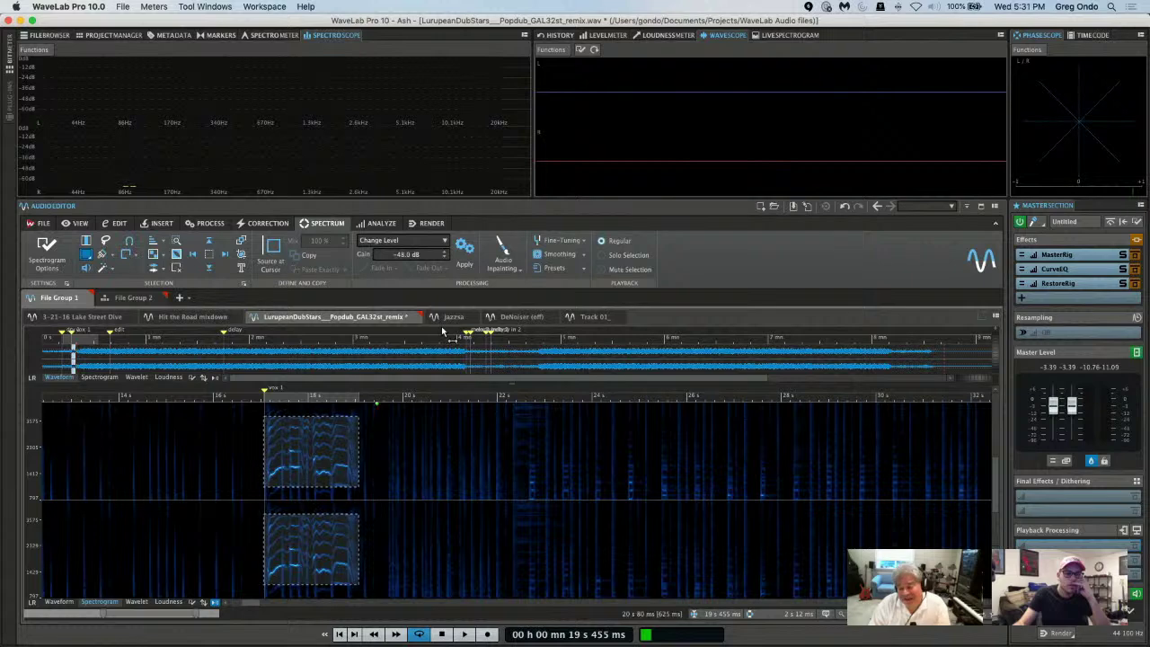
pyautogui.click(464, 257)
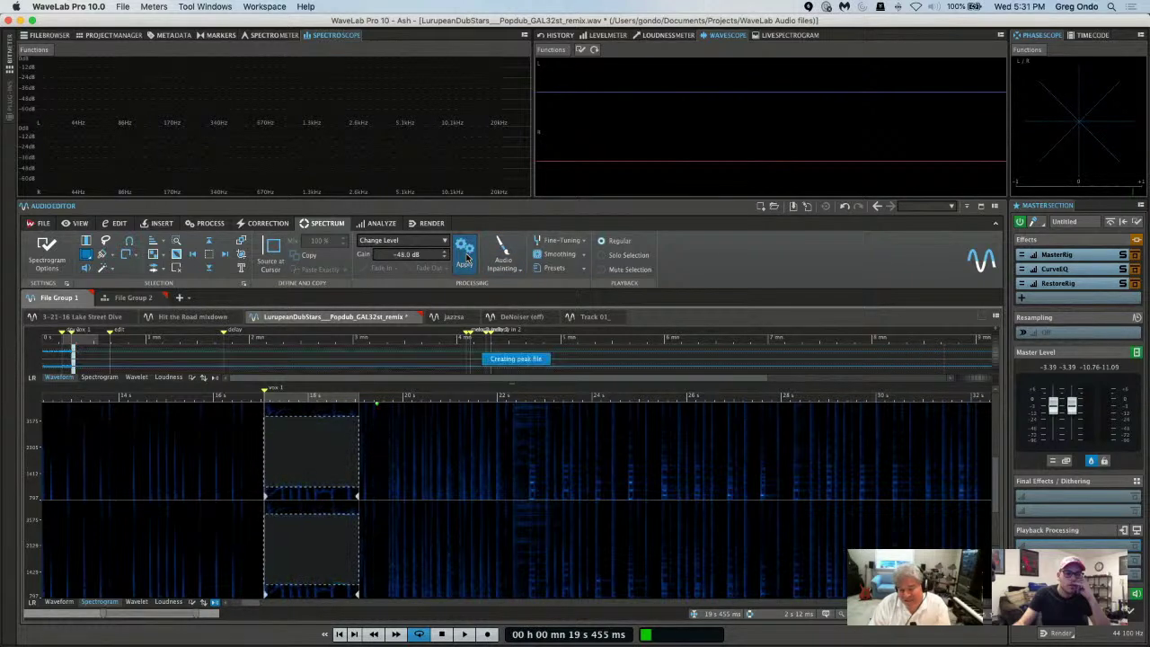
# Play the edited vocal passage from about 14 s to just past 19 s, and place the cursor near 16.3 s.
pyautogui.click(124, 398)
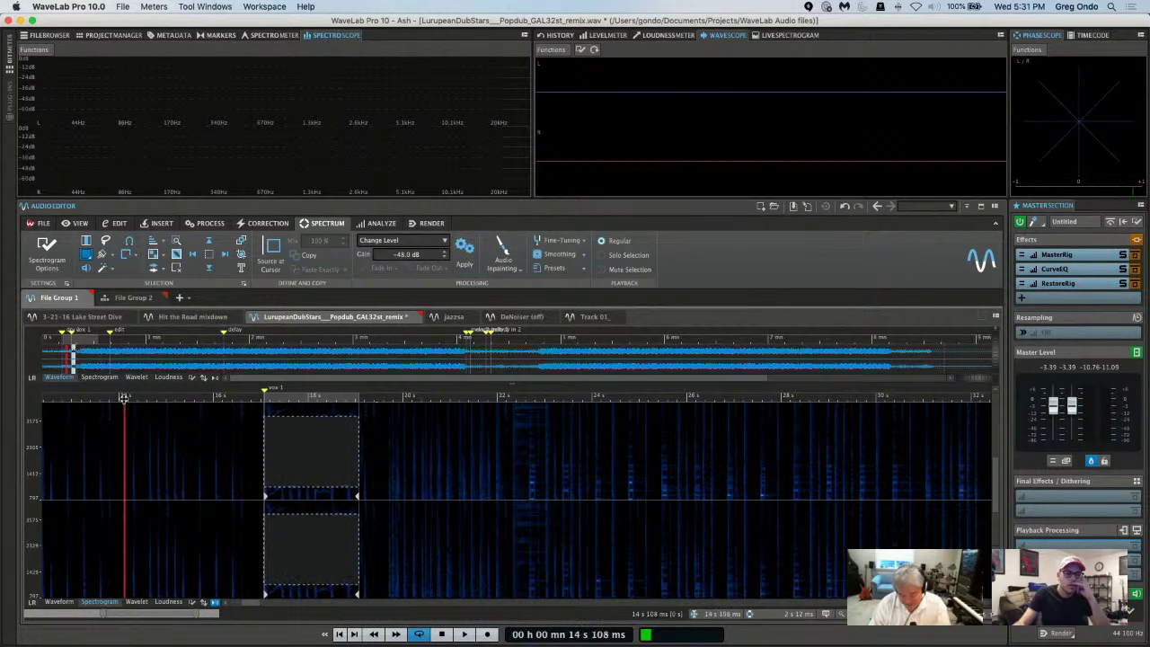
pyautogui.press('space')
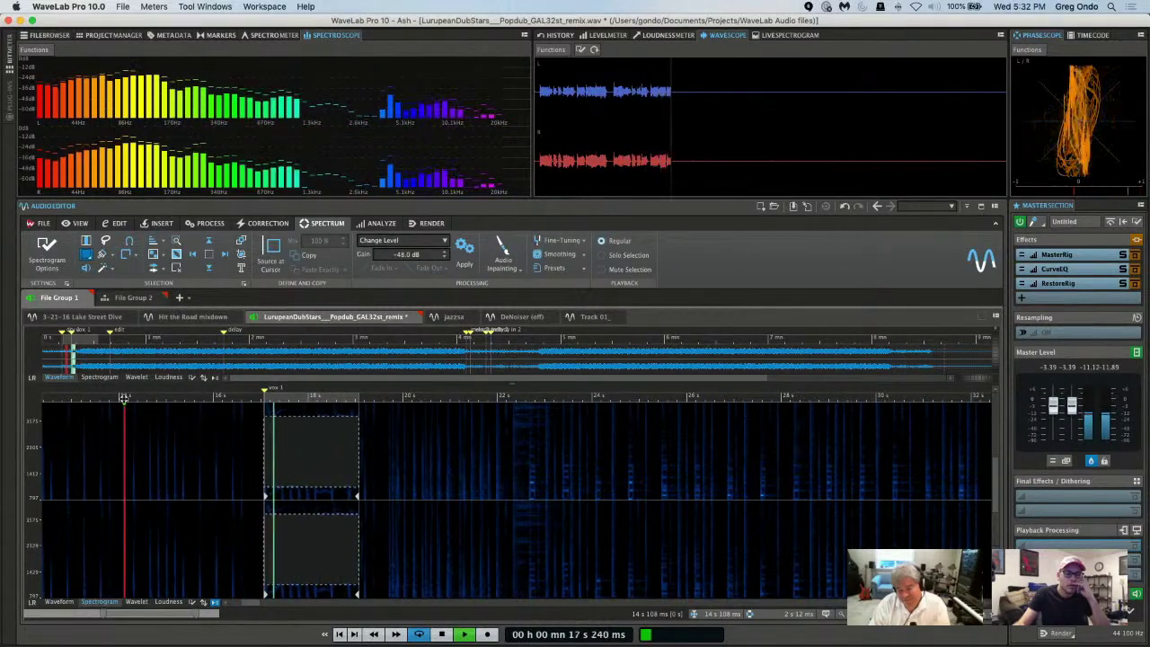
pyautogui.press('space')
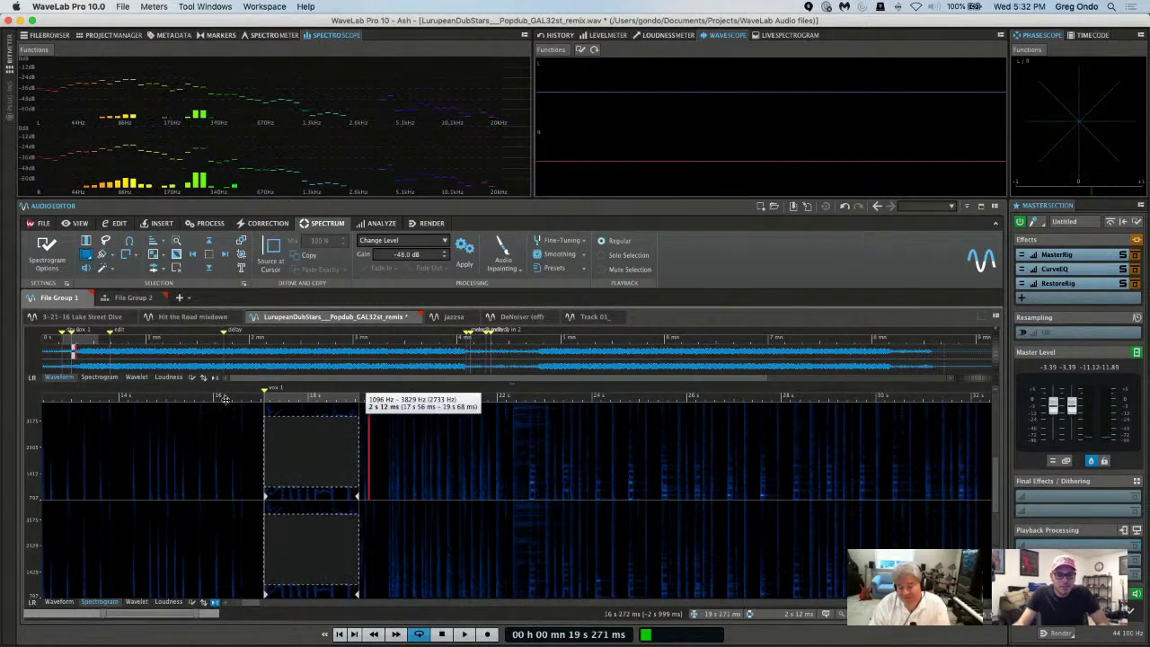
pyautogui.click(227, 398)
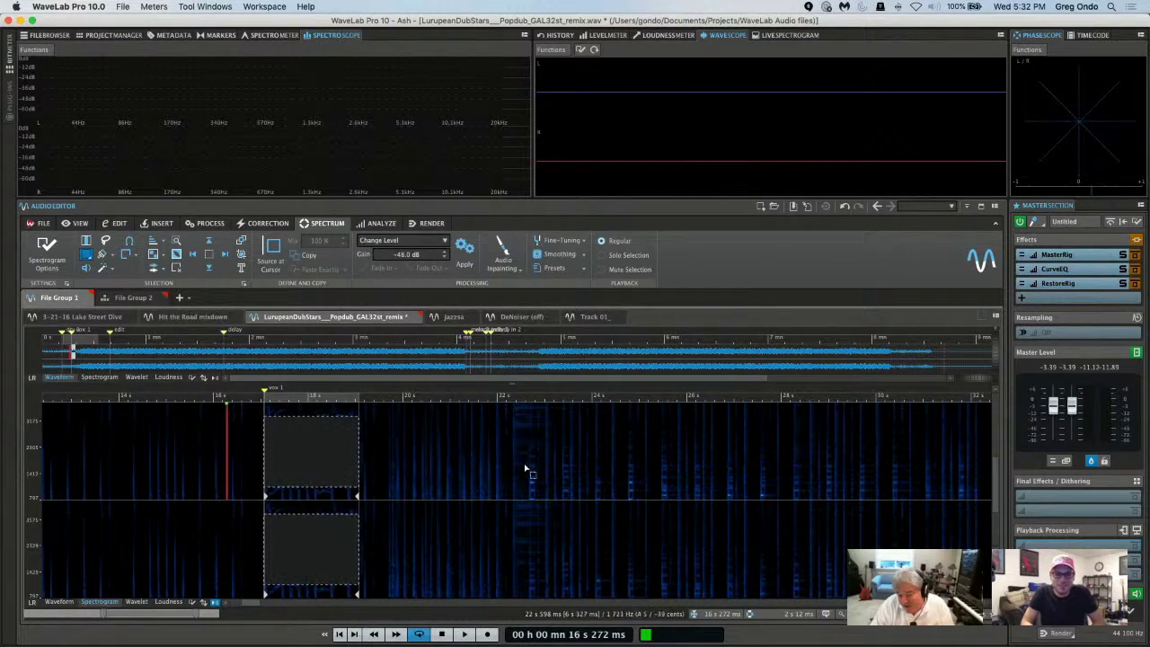
# Try the −48 dB level change on the small 1451–1777 Hz region at about 22.6–22.8 s, and undo the spectral edits.
pyautogui.moveTo(529, 463); pyautogui.dragTo(540, 474)
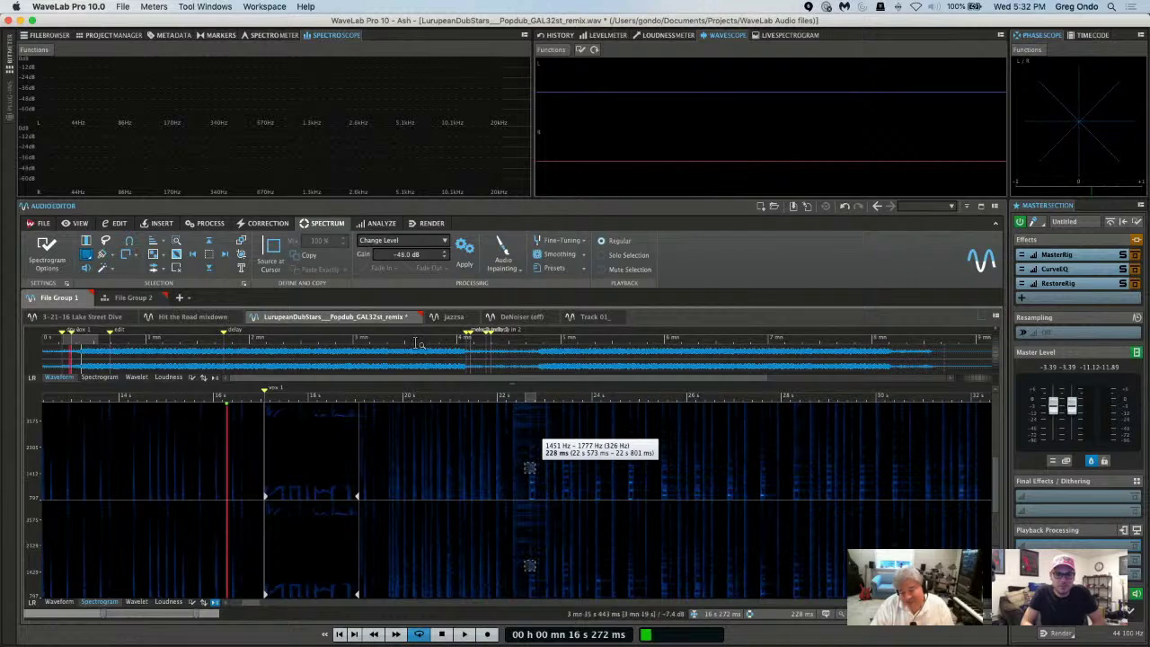
pyautogui.click(472, 253)
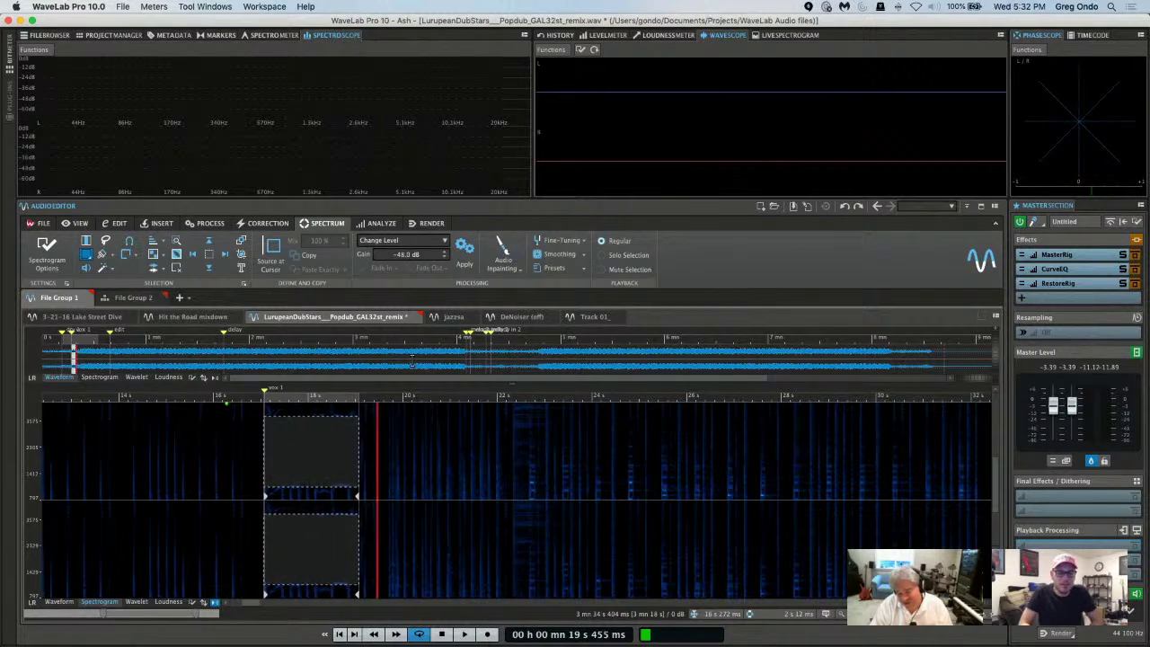
pyautogui.press('super+z')
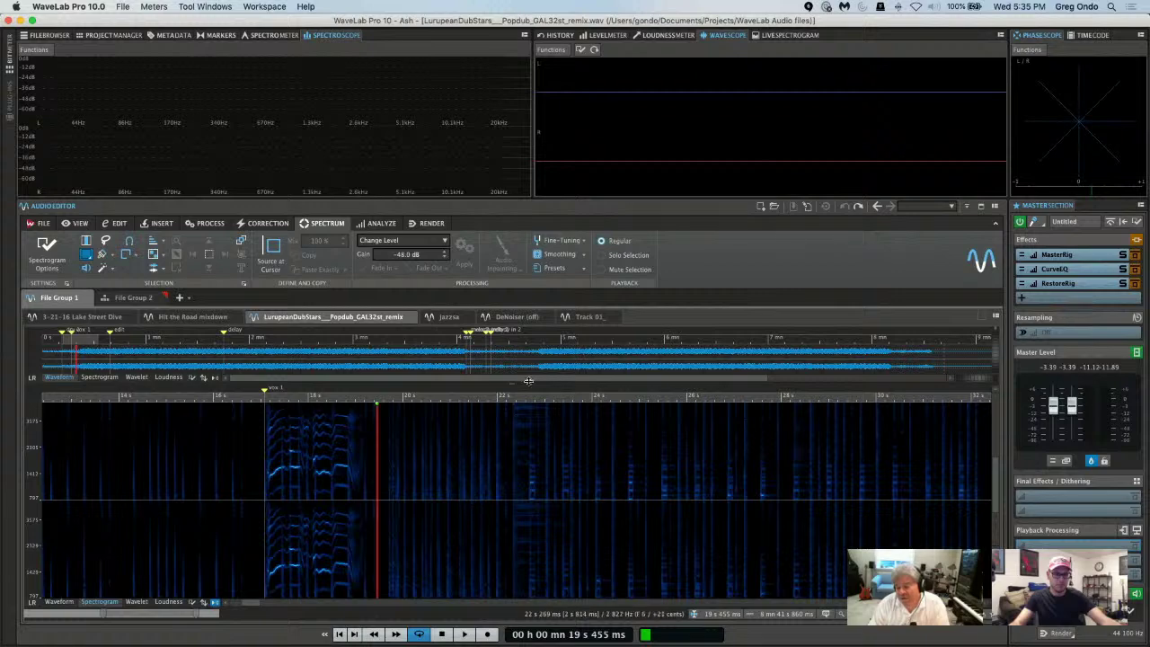
# Move the cursor to the start of the DeNoiser (off) file, and open RestoreRig in the master section with its bypass switched on.
pyautogui.click(520, 317)
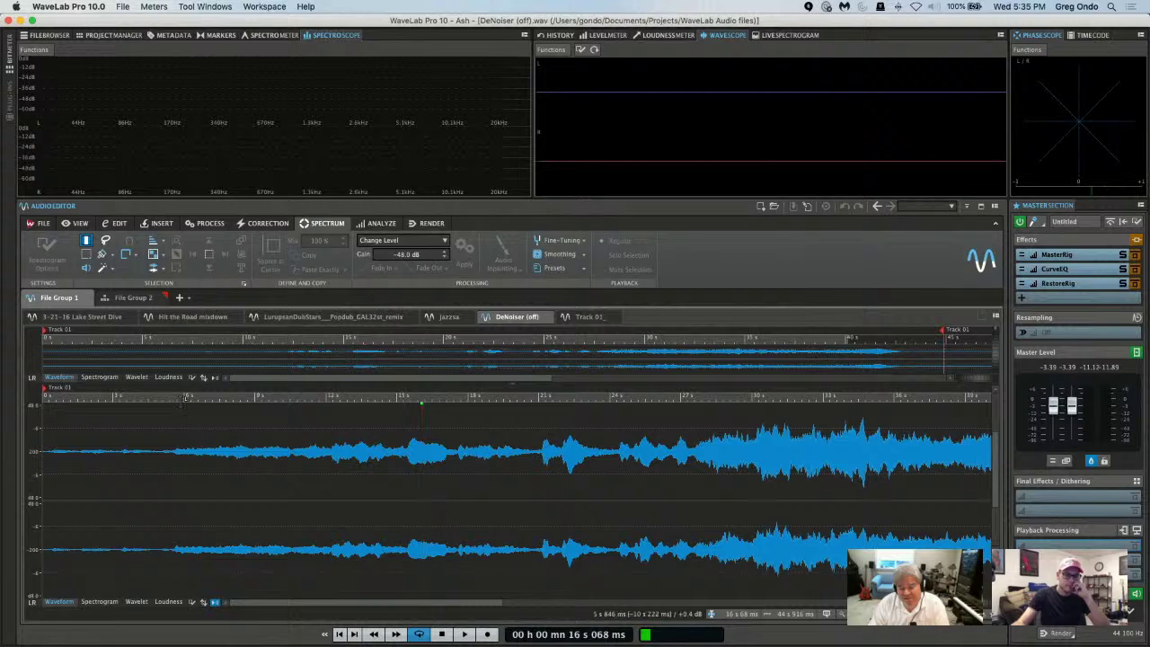
pyautogui.press('Home')
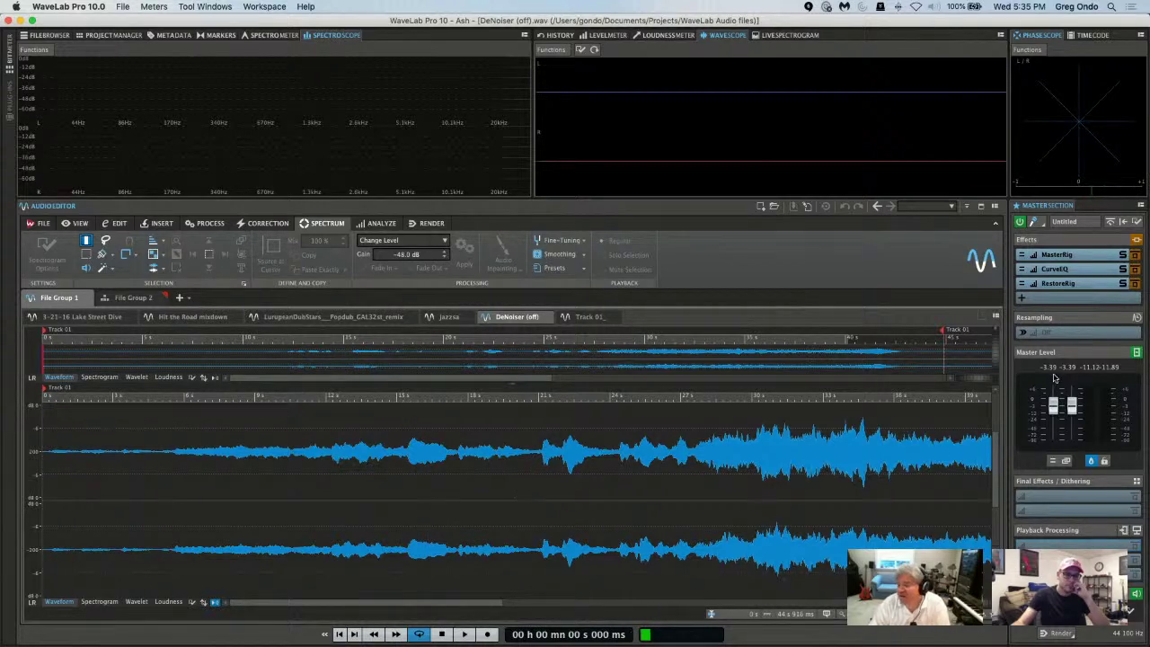
pyautogui.click(1070, 284)
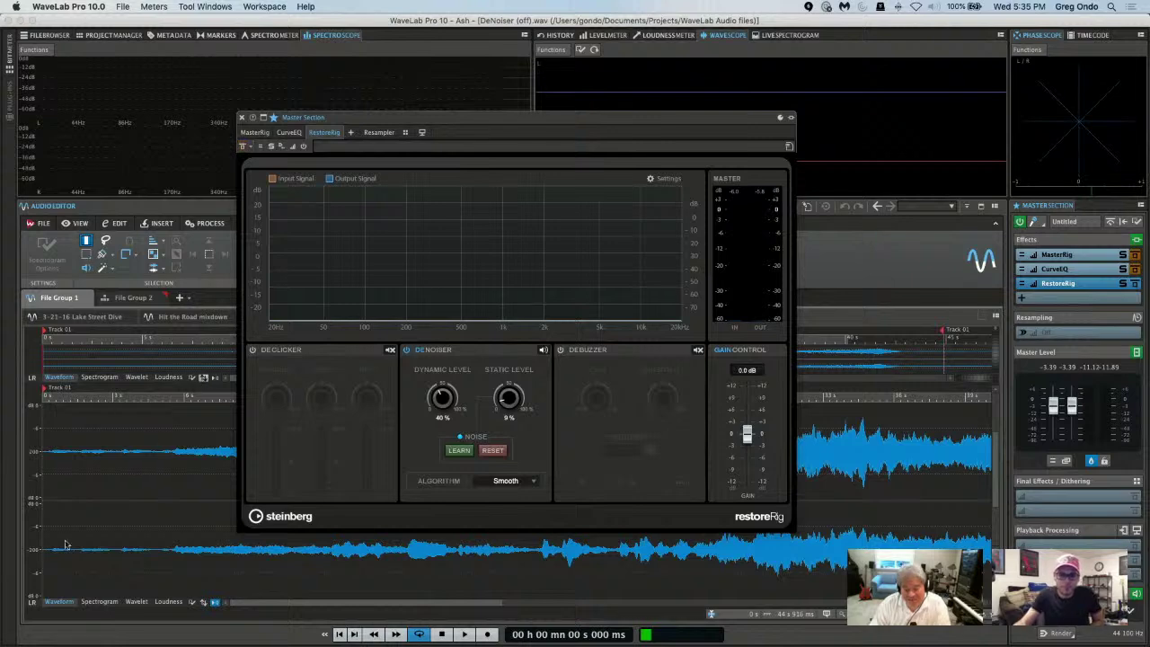
pyautogui.click(243, 149)
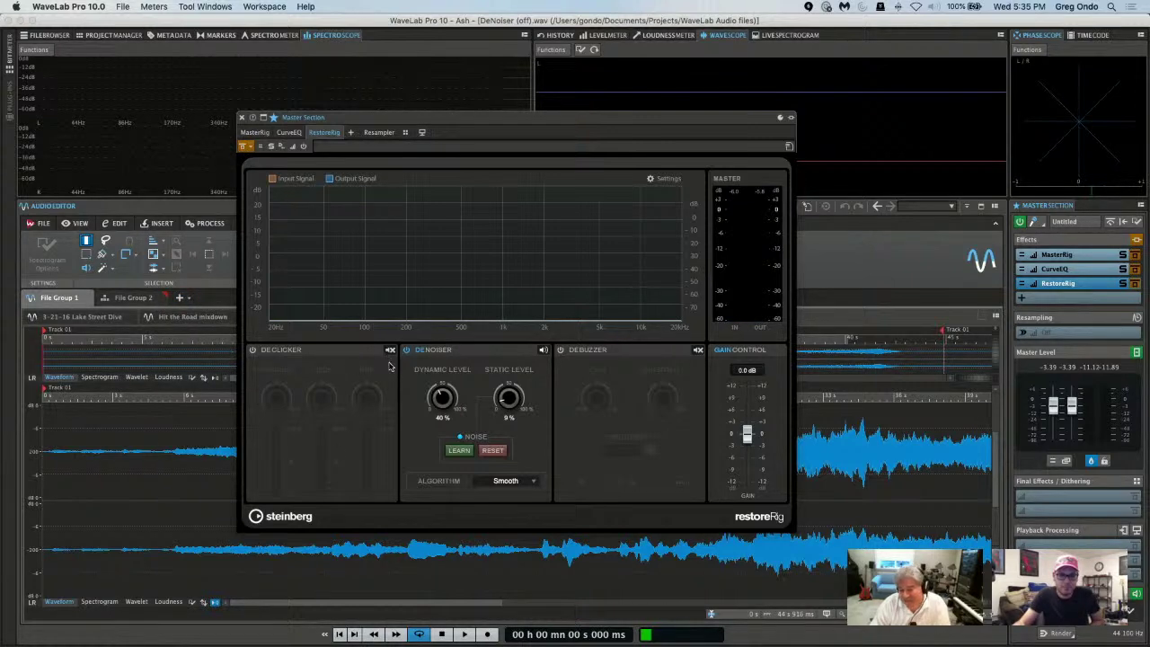
# Play DeNoiser (off) from about 1.2 s with the master level at +5.92 dB, and set RestoreRig's DeNoiser dynamic level to 40%.
pyautogui.click(74, 401)
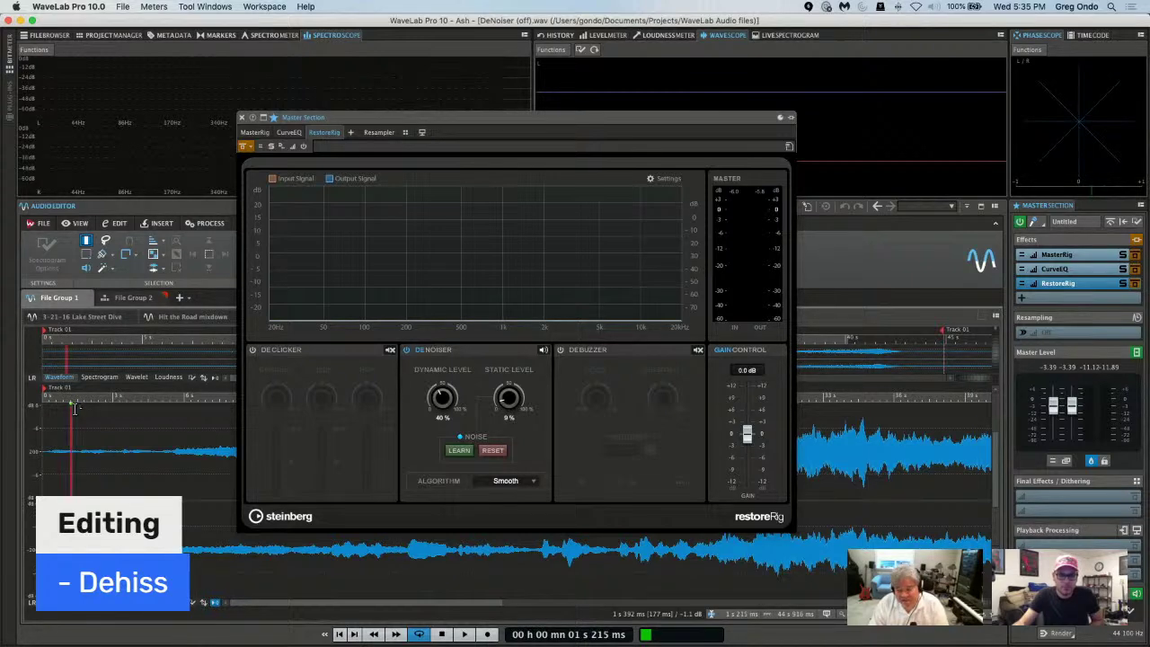
pyautogui.press('space')
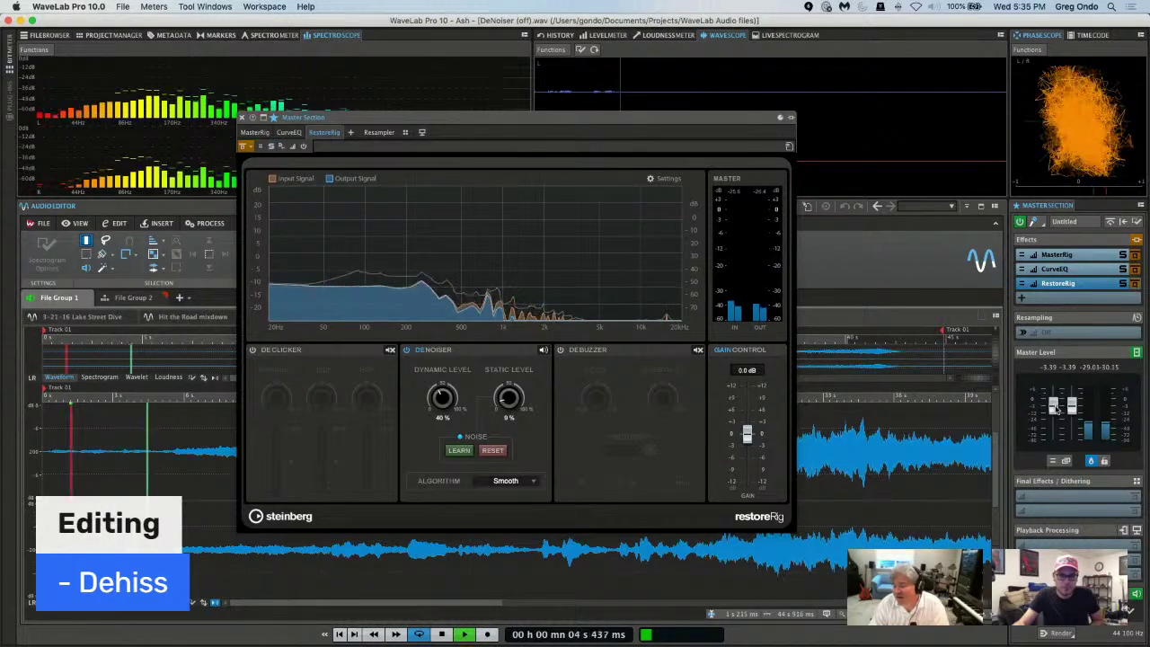
pyautogui.moveTo(1062, 406); pyautogui.dragTo(1058, 388)
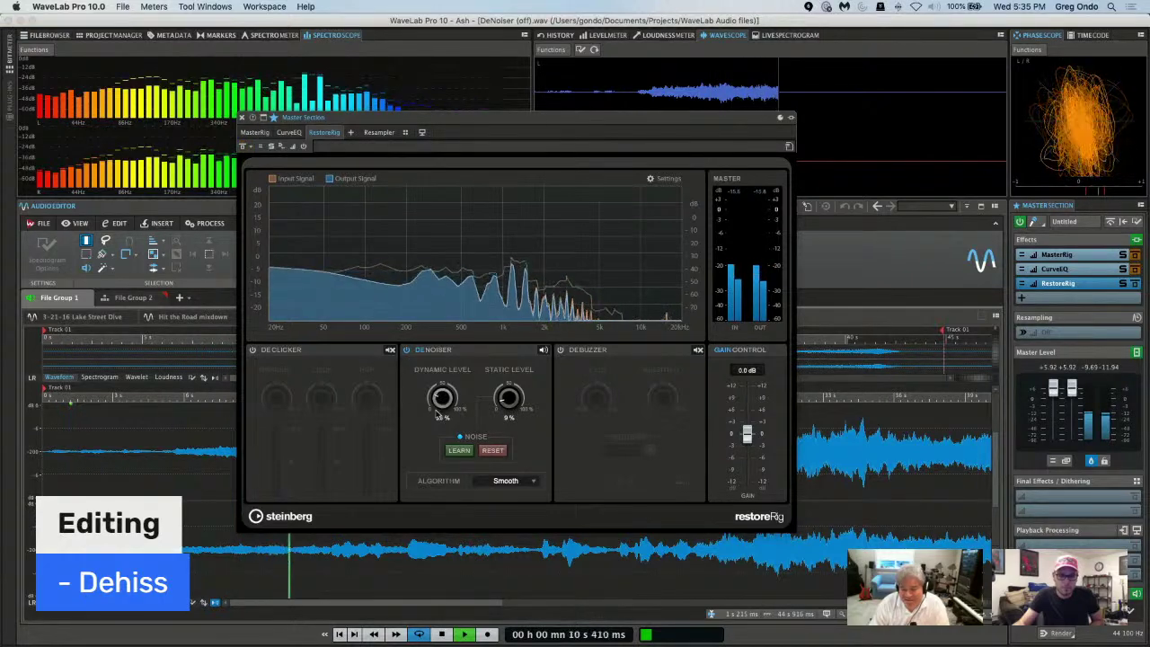
pyautogui.moveTo(438, 423); pyautogui.dragTo(439, 395)
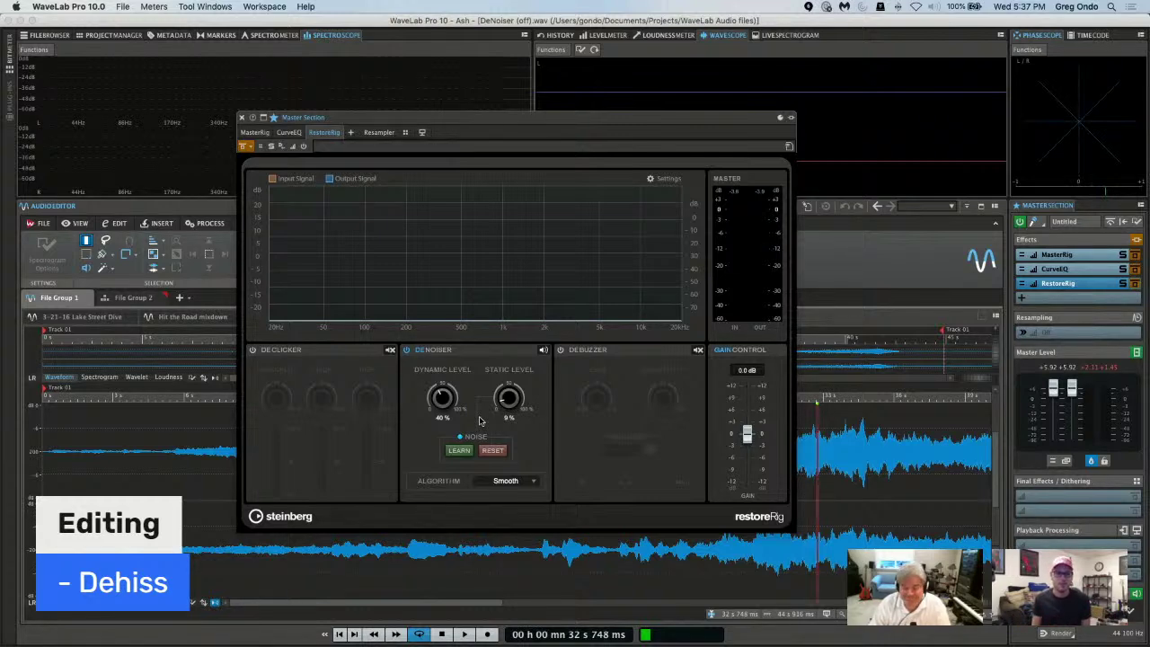
pyautogui.press('space')
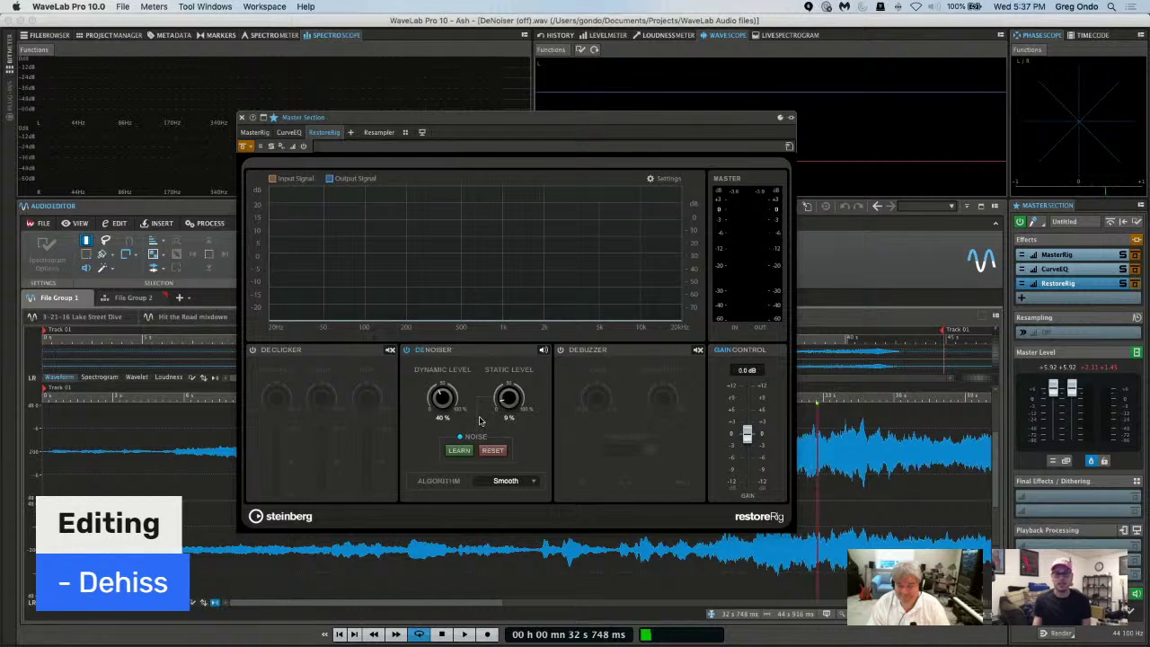
# Switch on RestoreRig's DeClicker and DeBuzzer alongside the DeNoiser, and close the plug-in window.
pyautogui.click(459, 450)
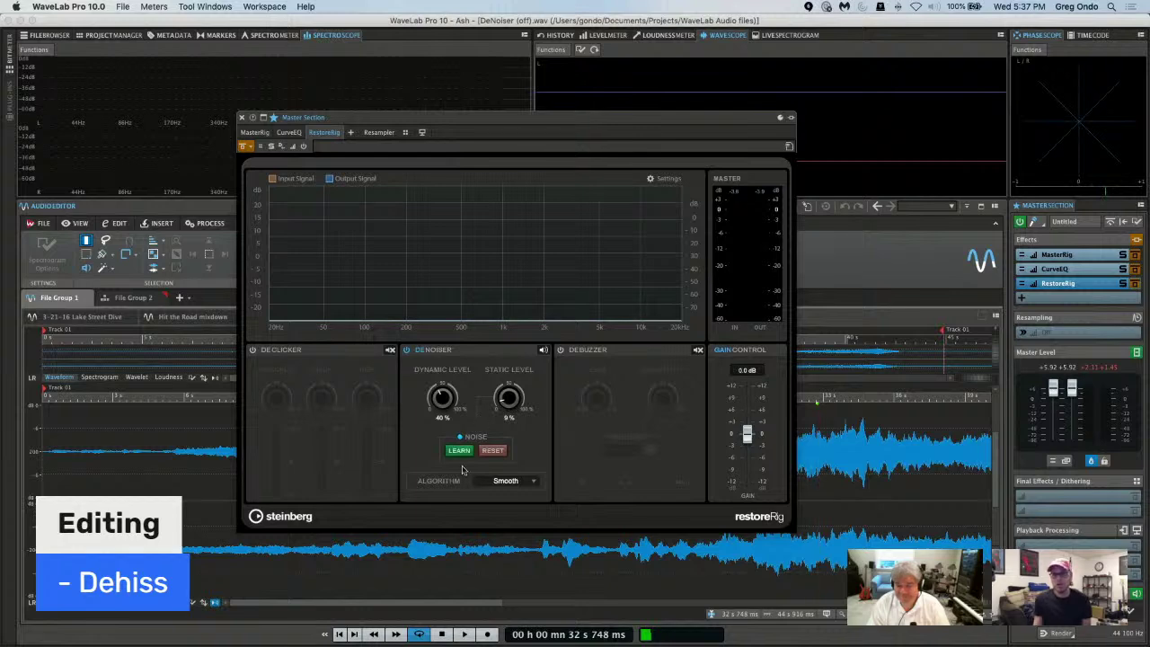
pyautogui.click(254, 350)
pyautogui.click(560, 349)
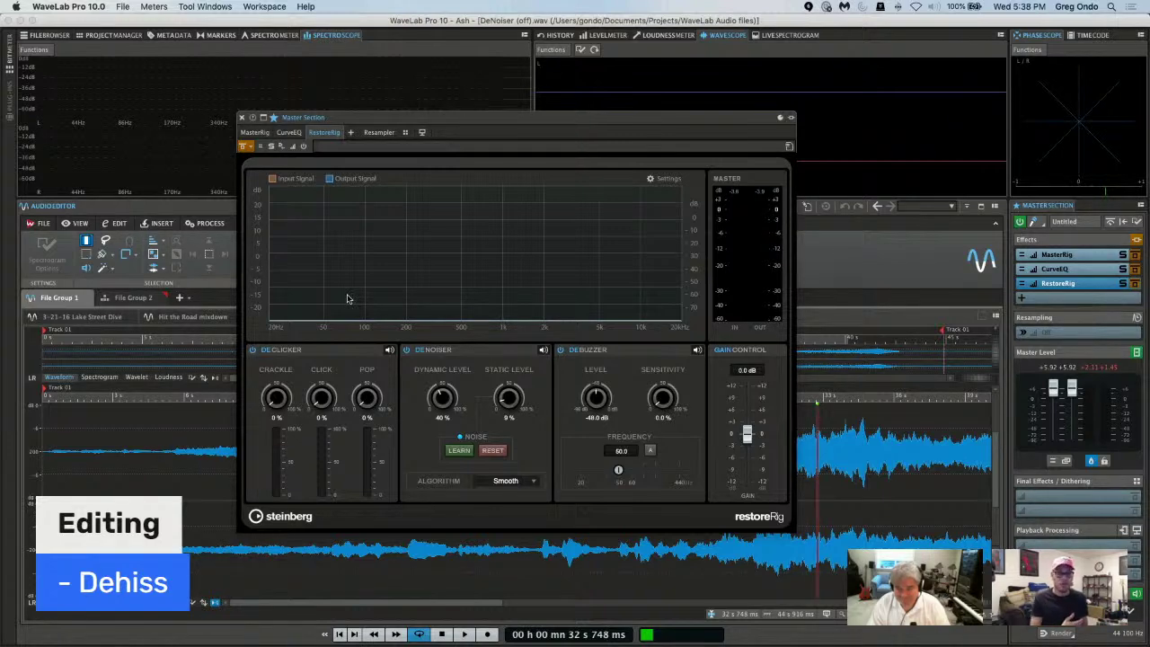
pyautogui.press('space')
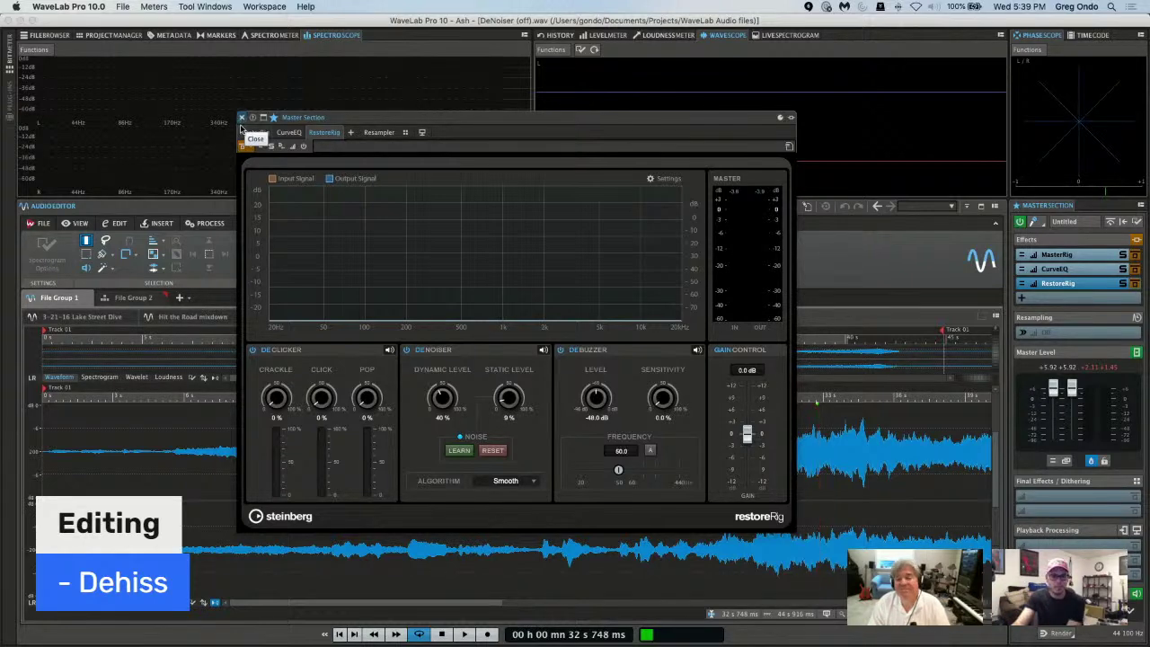
pyautogui.click(242, 119)
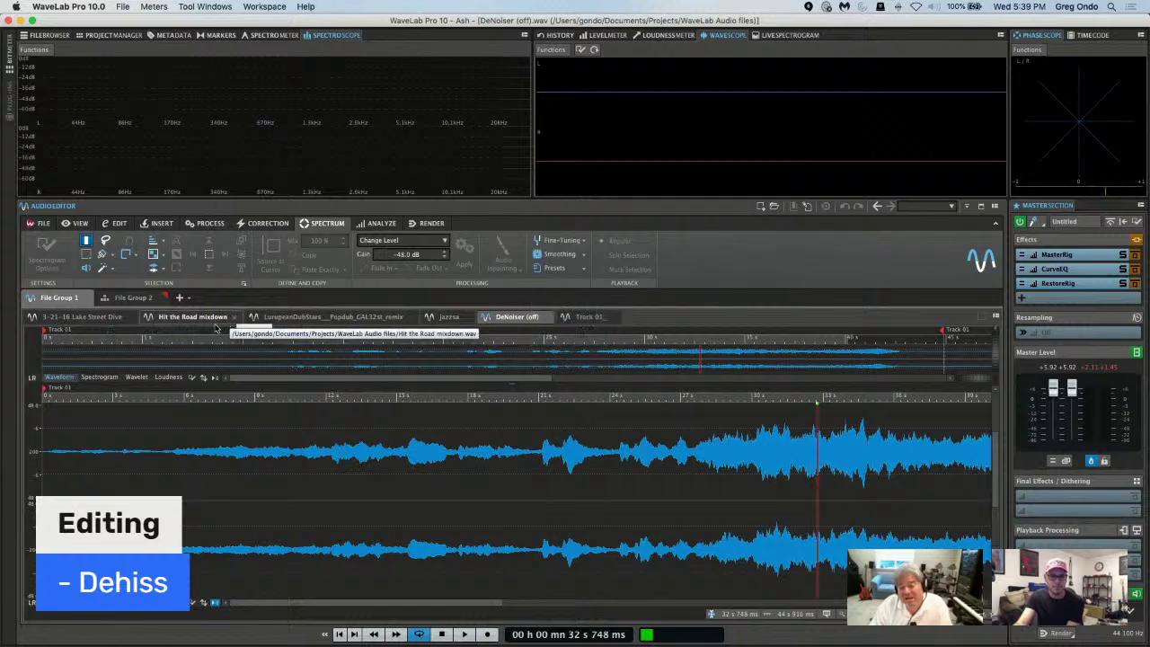
# Lower the master level to −4.7 dB and play Hit the Road mixdown from about 35.4 s to 38 s.
pyautogui.click(214, 321)
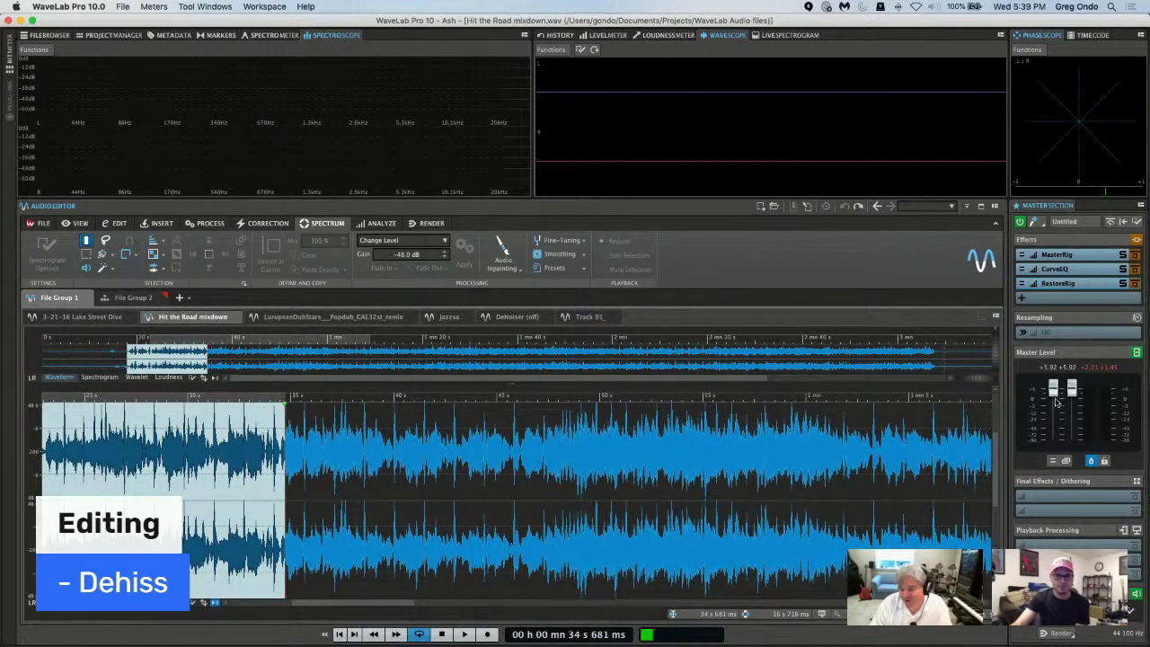
pyautogui.moveTo(1053, 388); pyautogui.dragTo(1054, 411)
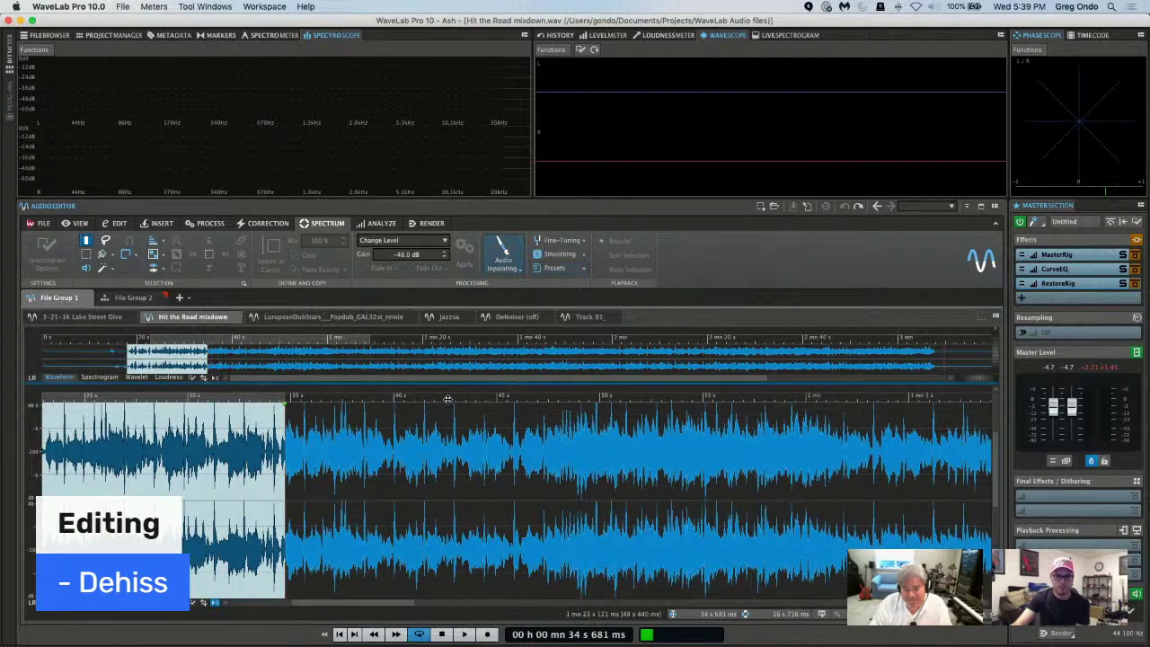
pyautogui.click(299, 452)
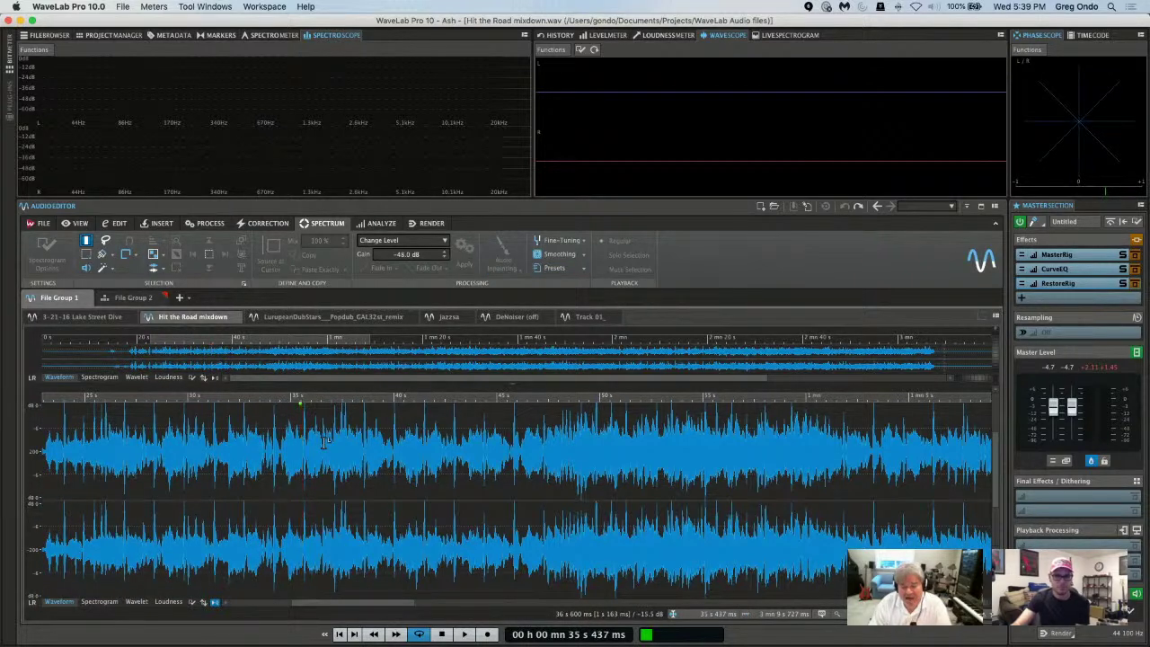
pyautogui.press('space')
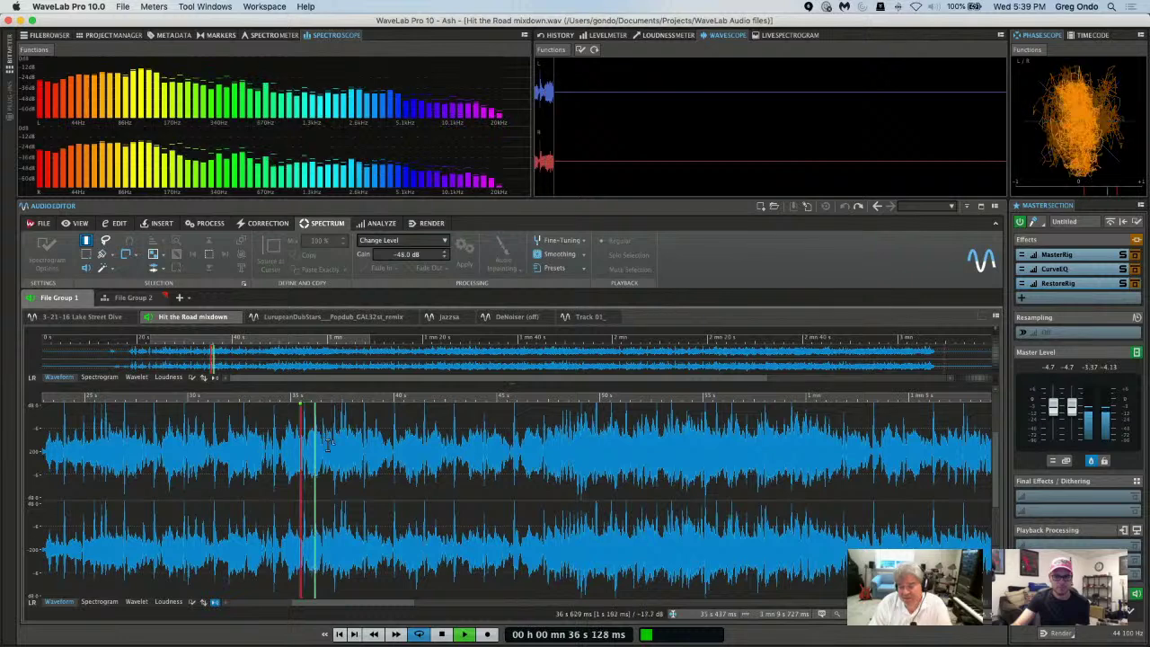
pyautogui.moveTo(1106, 276)
pyautogui.press('space')
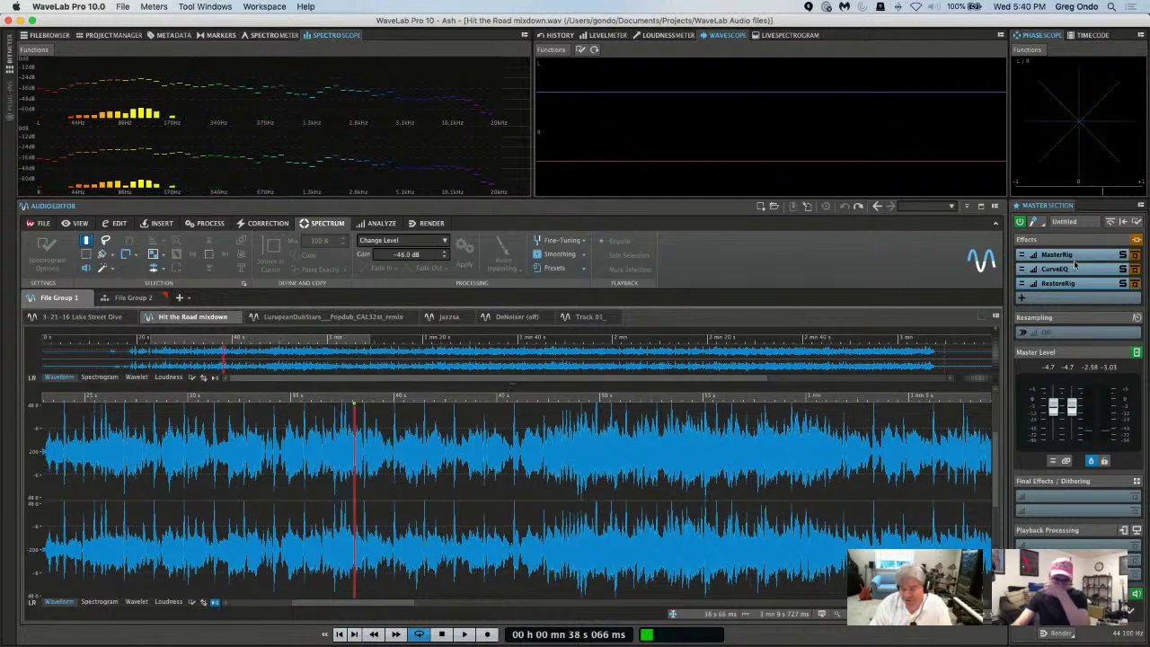
# Compare the mixdown's mid/side and left/right waveform displays, and examine MasterRig's channel processing options while keeping Stereo.
pyautogui.moveTo(1072, 268)
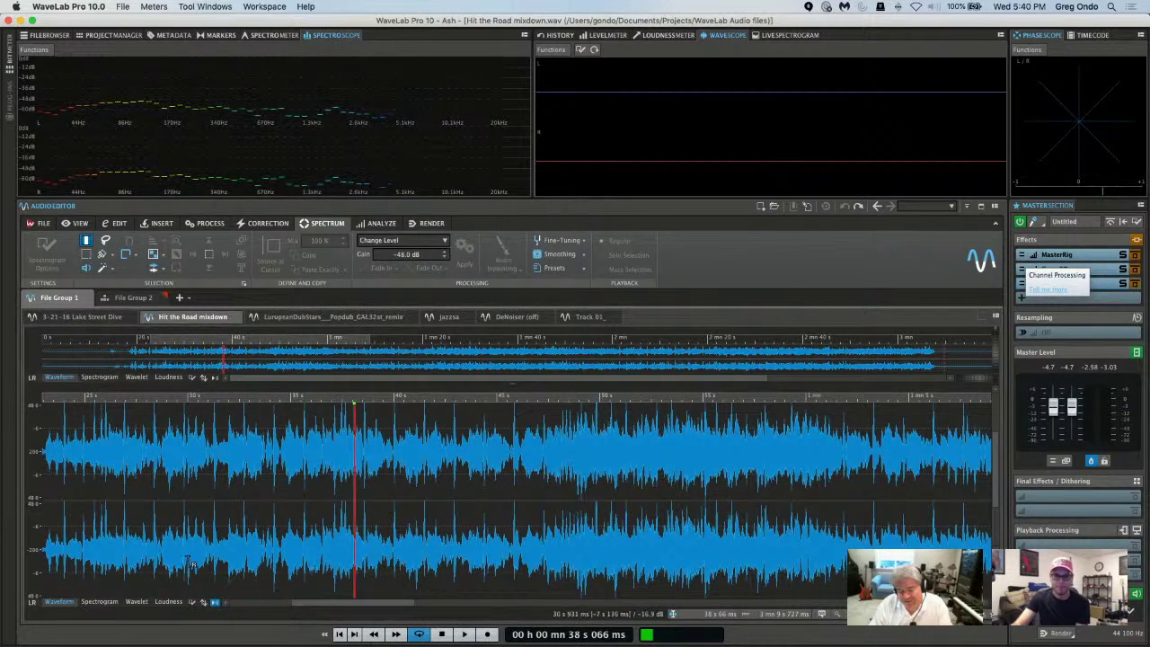
pyautogui.click(29, 604)
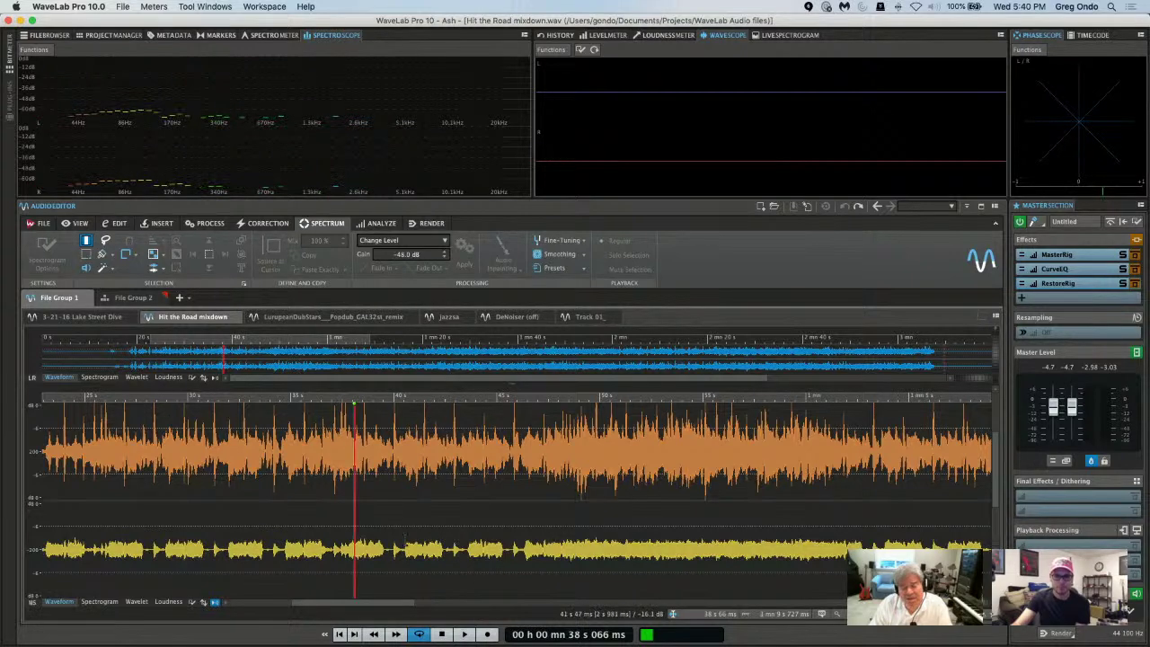
pyautogui.click(30, 602)
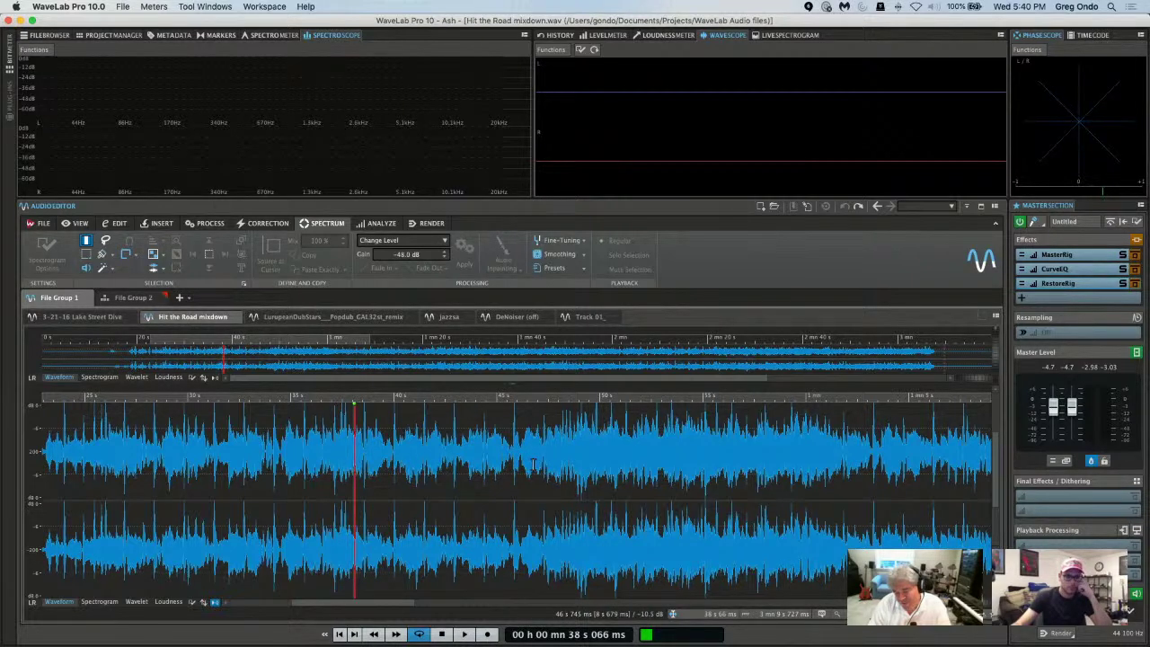
pyautogui.click(1024, 258)
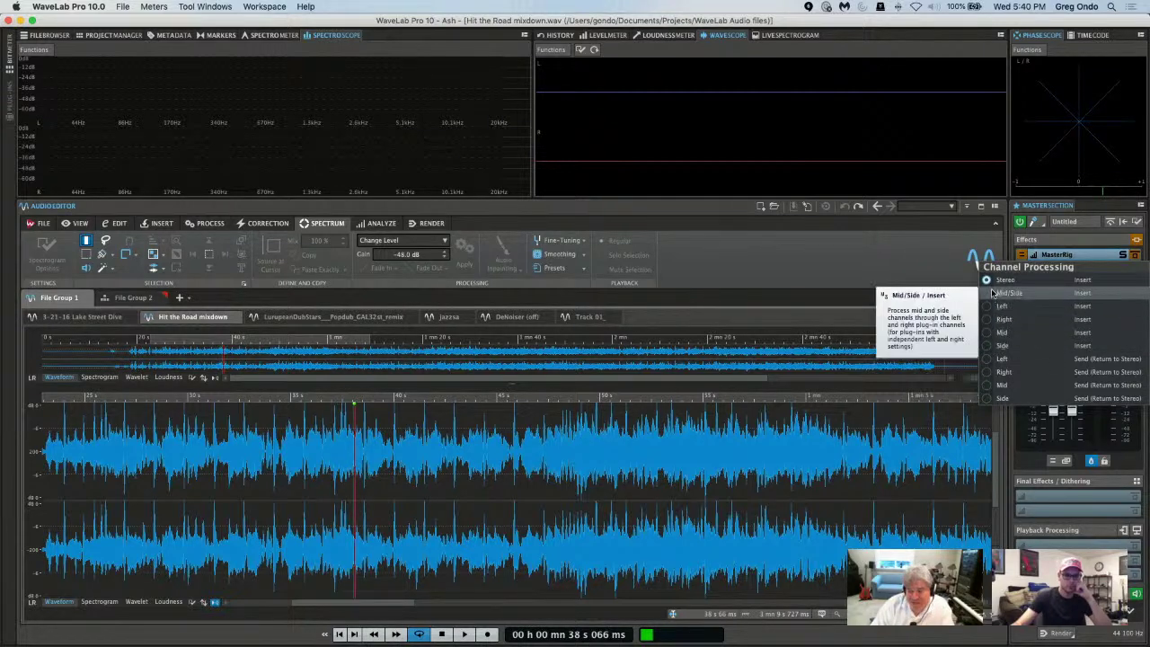
pyautogui.click(1092, 258)
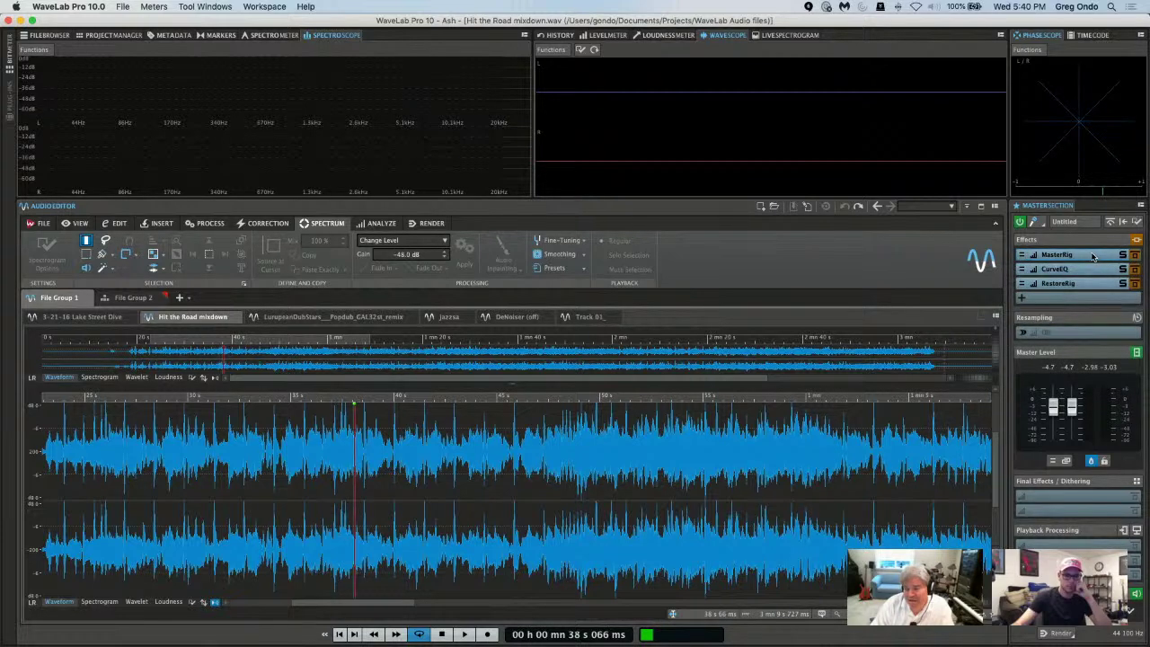
# Open MasterRig, review the modules it can add, and display the Equalizer A curve while playing the mixdown up to about 47 s.
pyautogui.click(1093, 256)
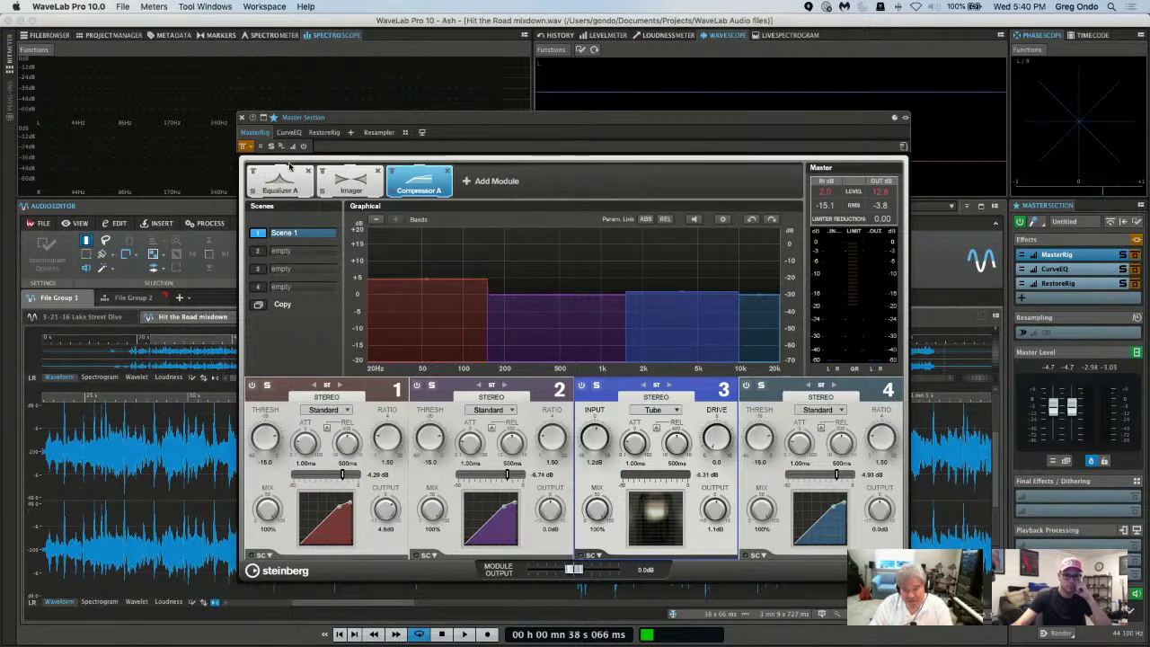
pyautogui.click(491, 182)
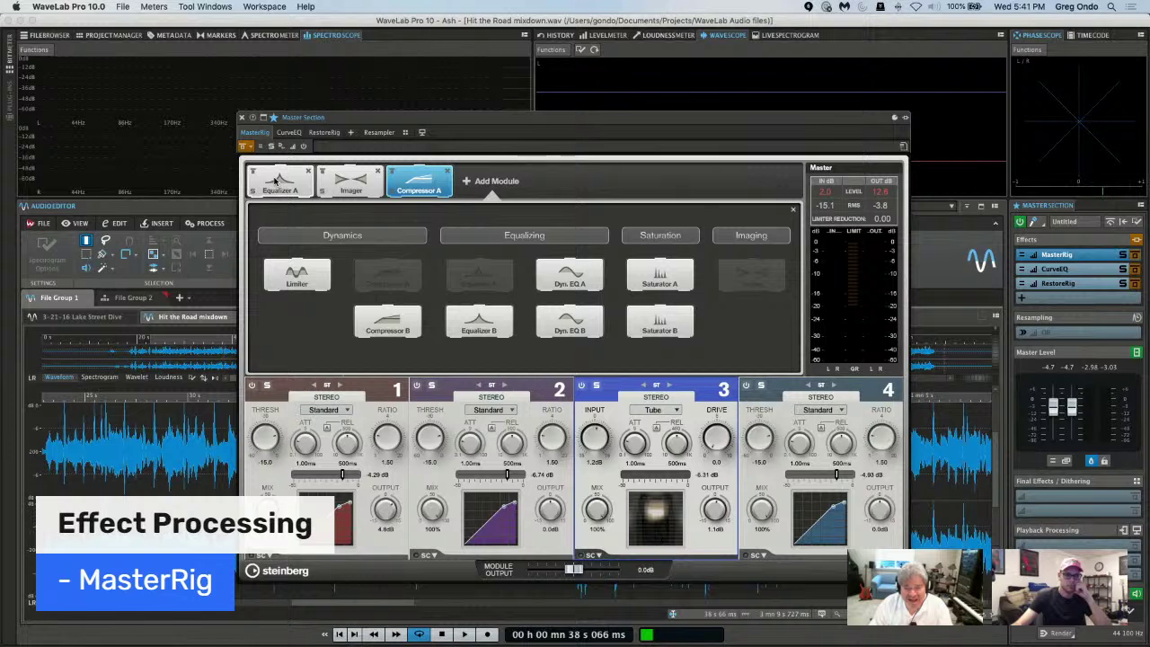
pyautogui.click(276, 183)
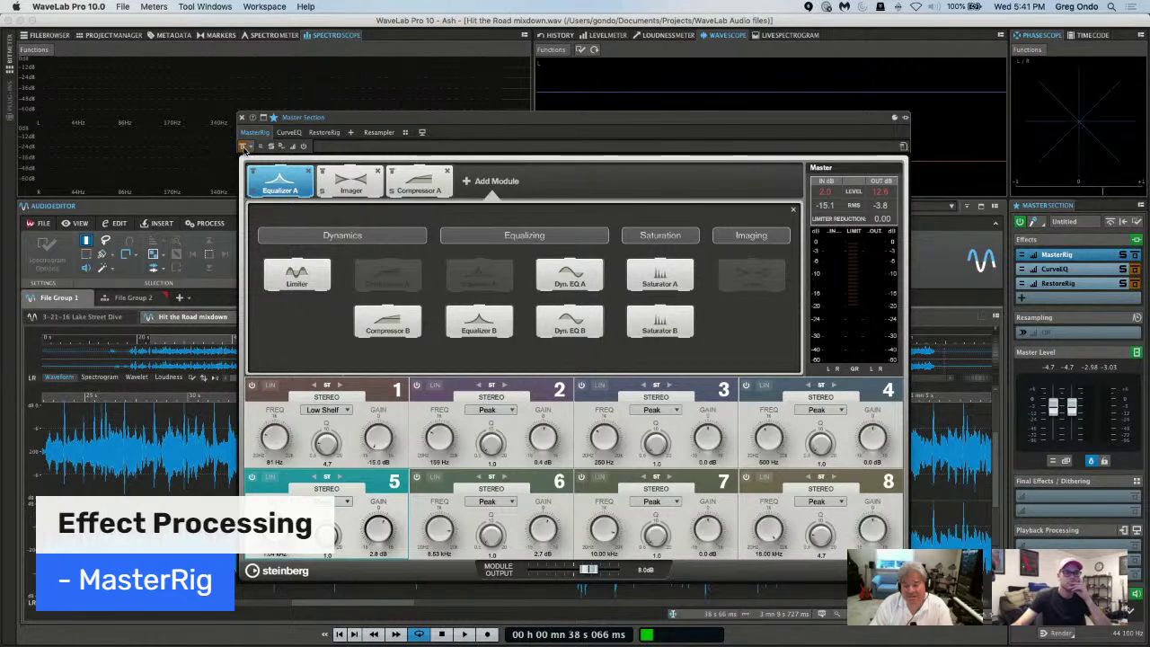
pyautogui.press('space')
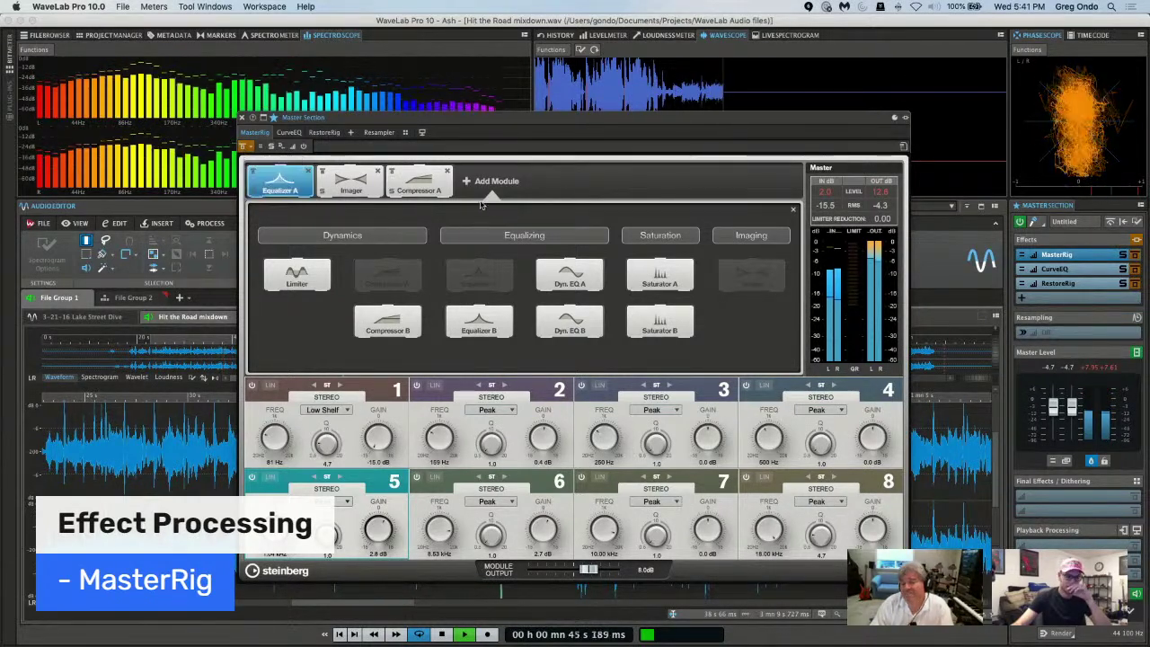
pyautogui.click(449, 219)
pyautogui.press('space')
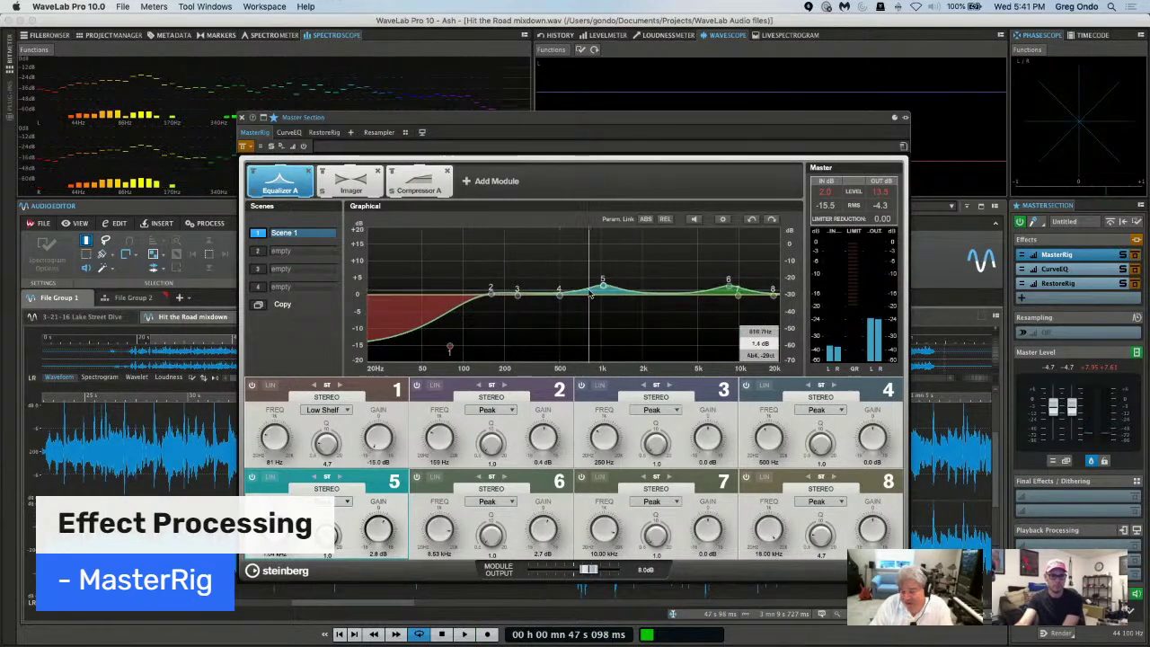
# Turn on auto listen in Equalizer A and, during playback, set band 6 to 7.87 kHz at 3.0 dB and band 5 to 1.30 kHz at 2.7 dB.
pyautogui.press('space')
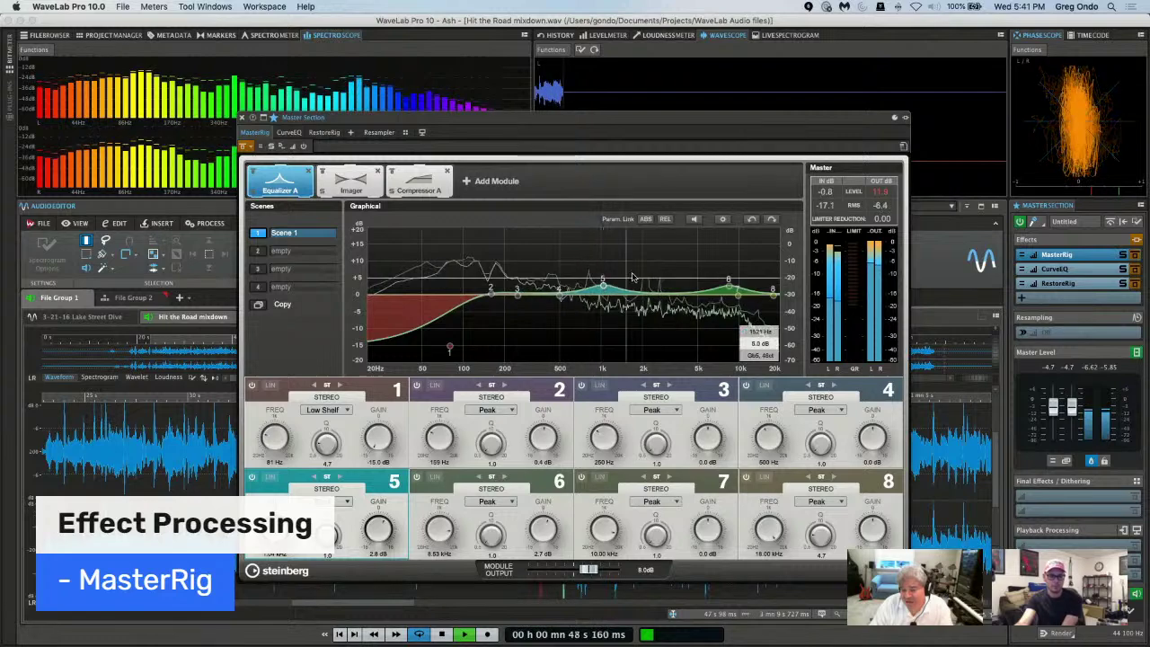
pyautogui.click(692, 218)
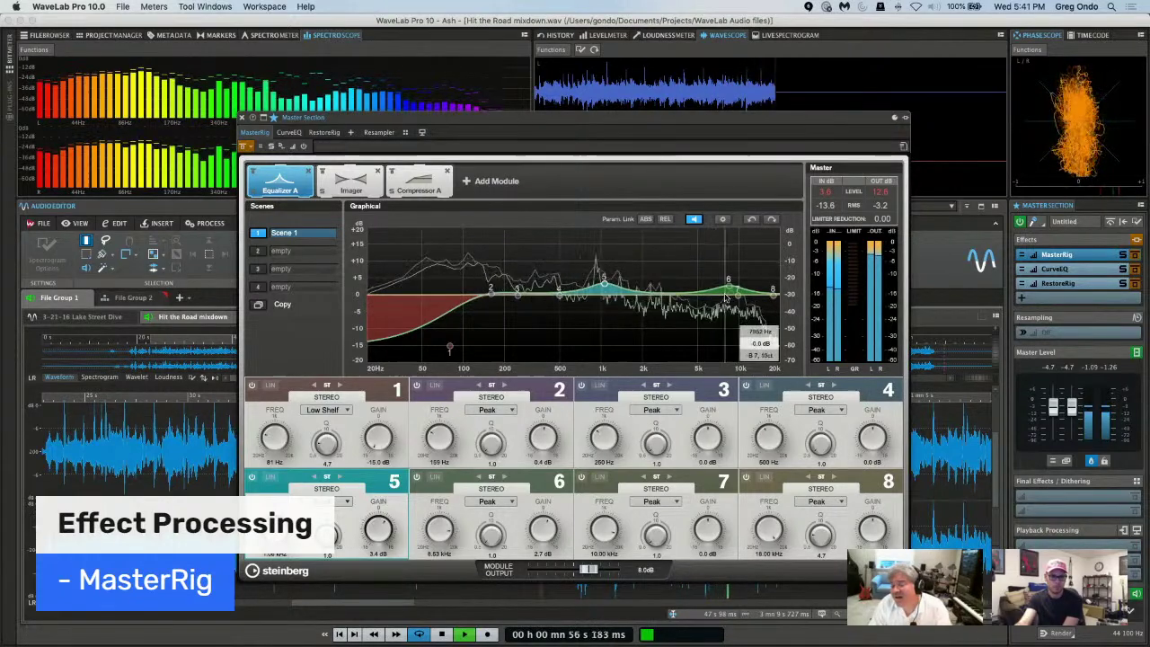
pyautogui.moveTo(728, 290); pyautogui.dragTo(725, 287)
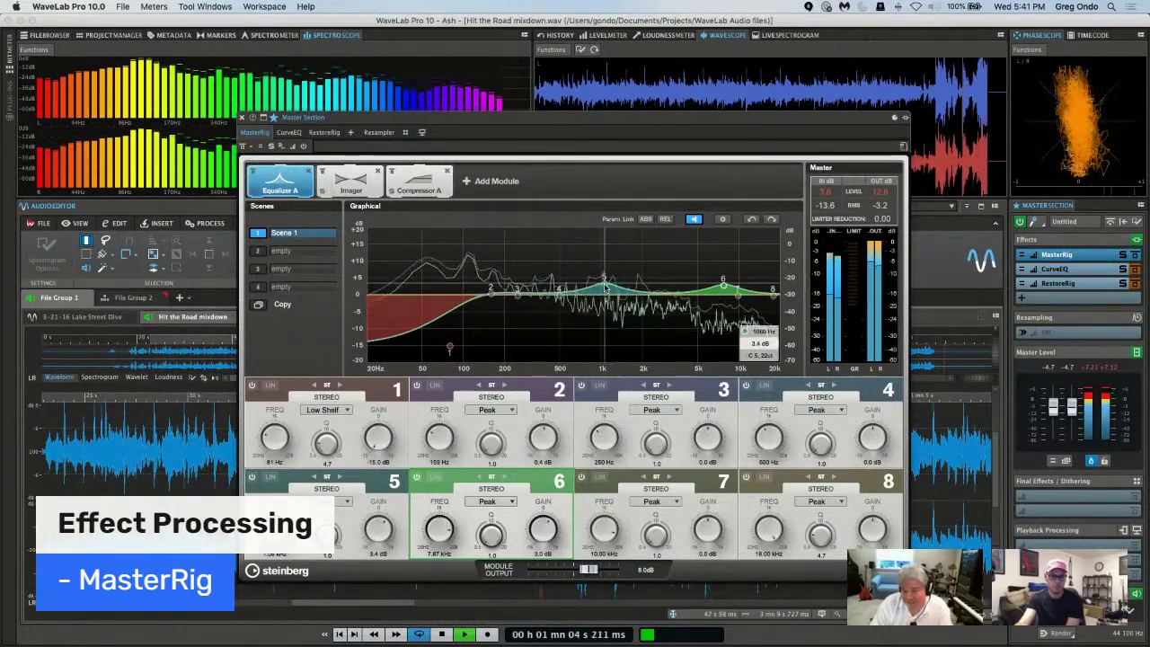
pyautogui.moveTo(604, 285)
pyautogui.mouseDown()
pyautogui.moveTo(610, 315)
pyautogui.moveTo(616, 287)
pyautogui.mouseUp()
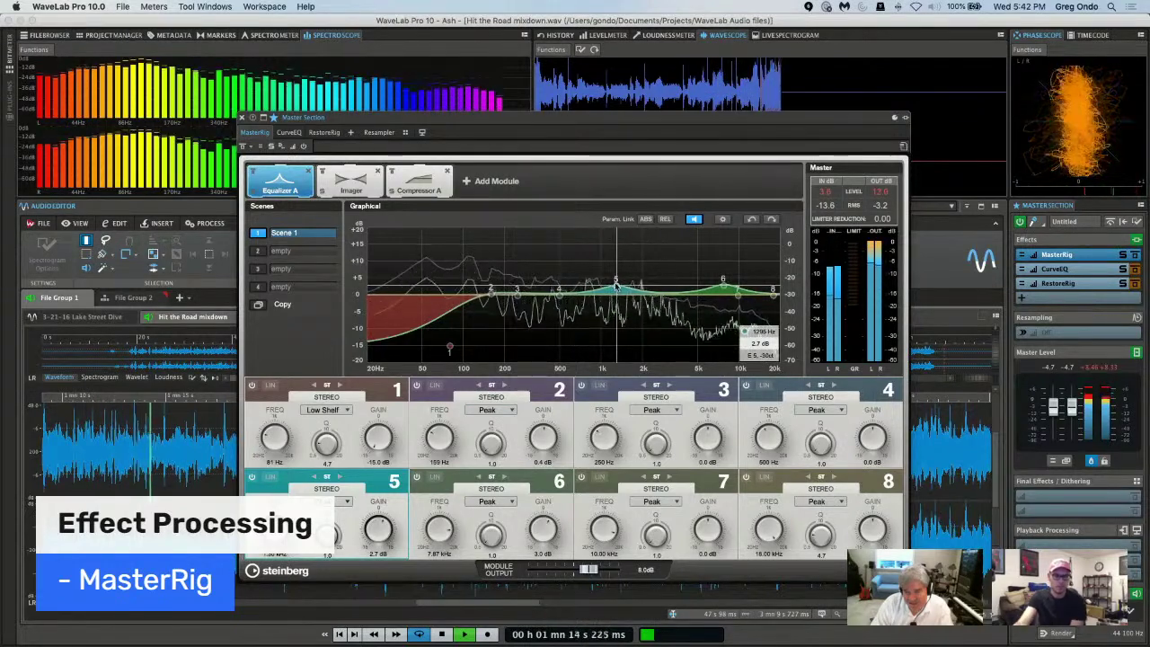
pyautogui.press('space')
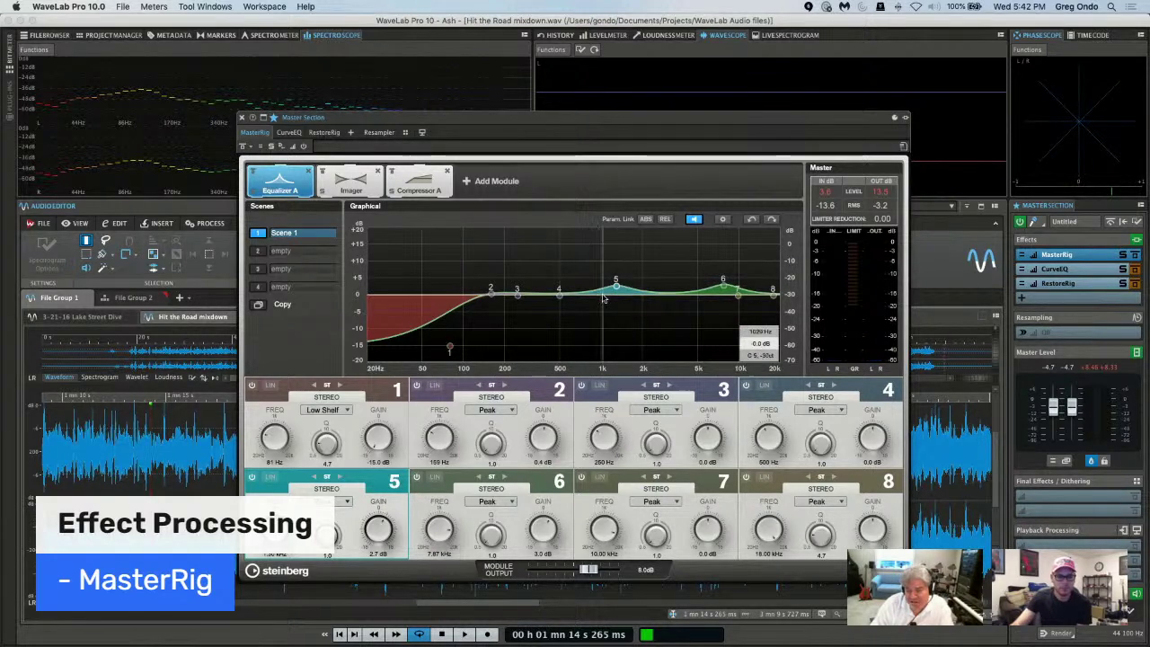
# Resume playback, raise Equalizer A's band 5 to 4.2 dB at a slightly higher frequency, and switch that band off.
pyautogui.press('space')
pyautogui.moveTo(616, 282); pyautogui.dragTo(626, 283)
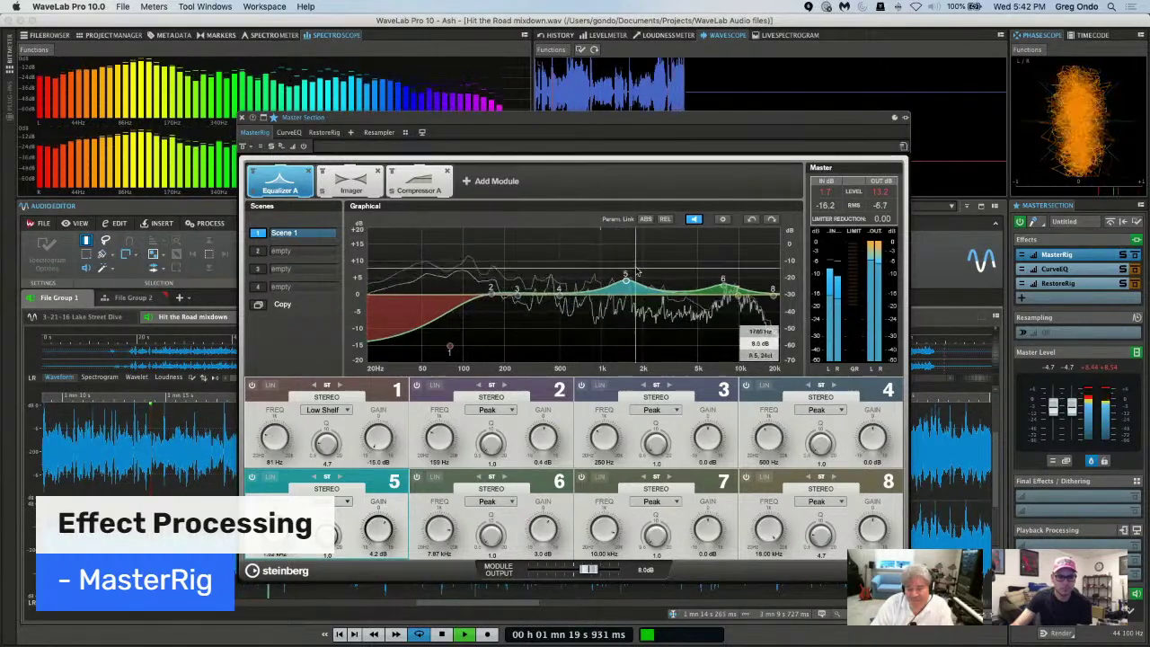
pyautogui.click(253, 478)
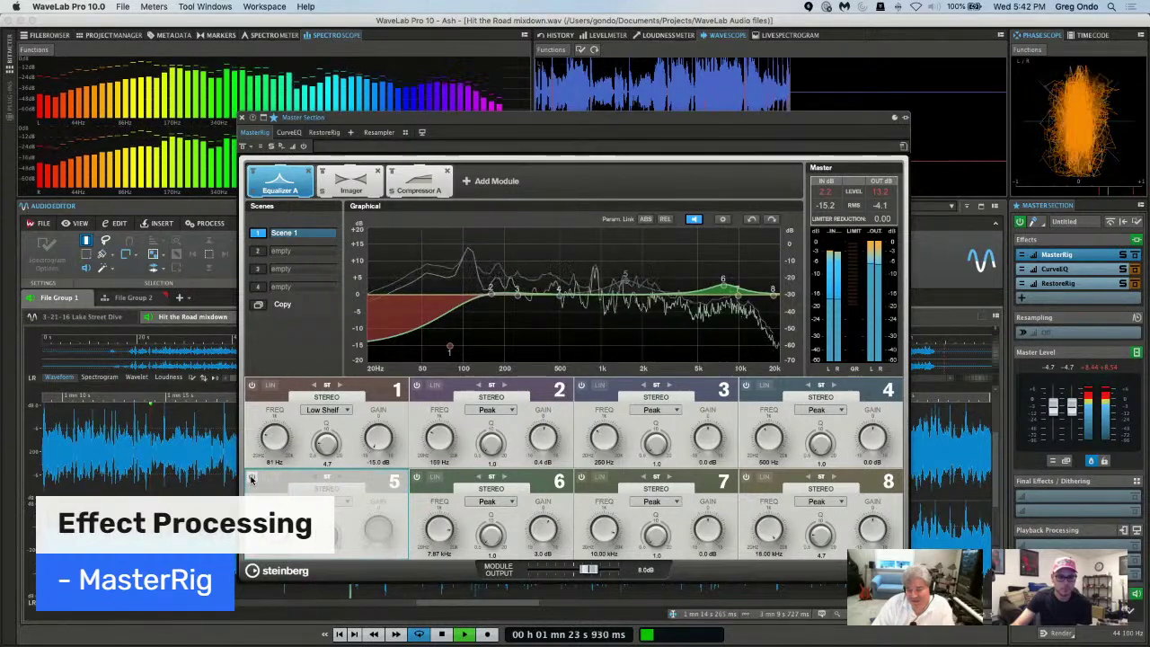
# Switch Equalizer A's band 5 back on, raise it to about 7 dB near 1 kHz, switch it off, and stop playback.
pyautogui.click(252, 478)
pyautogui.moveTo(629, 280)
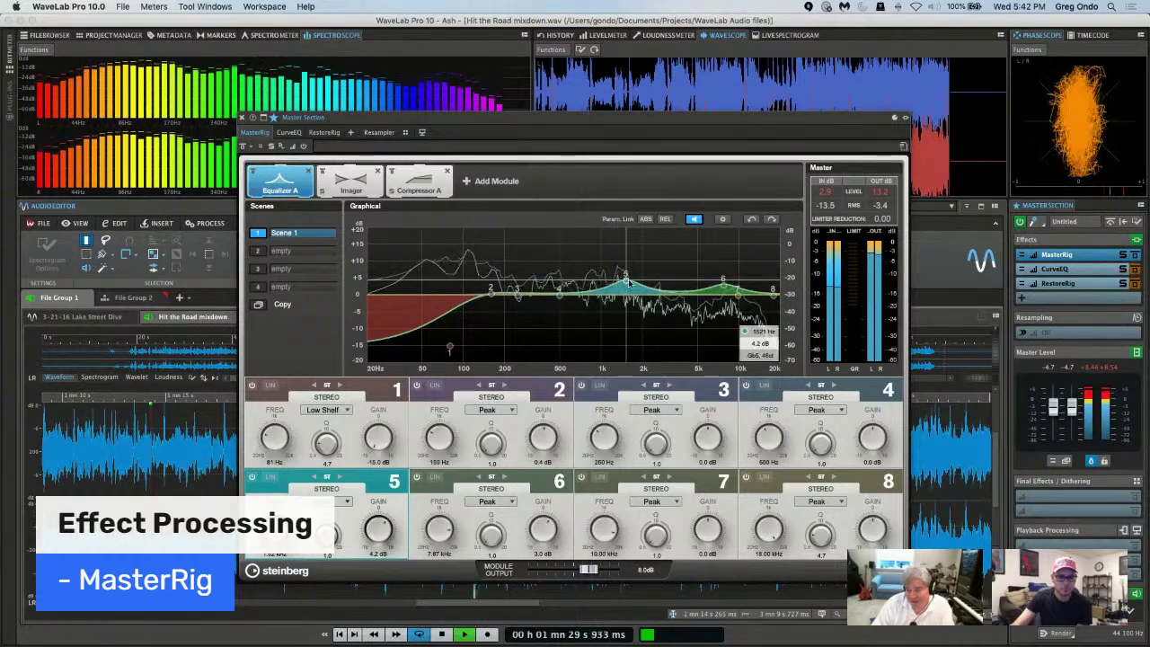
pyautogui.moveTo(629, 280); pyautogui.dragTo(607, 268)
pyautogui.click(252, 477)
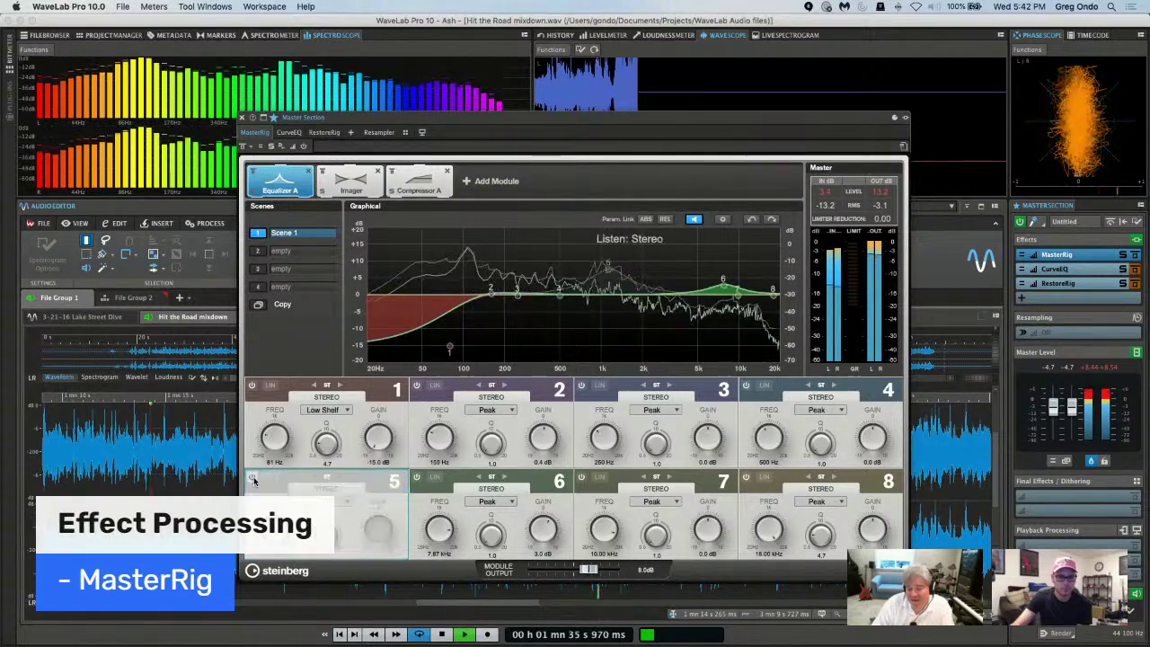
pyautogui.press('space')
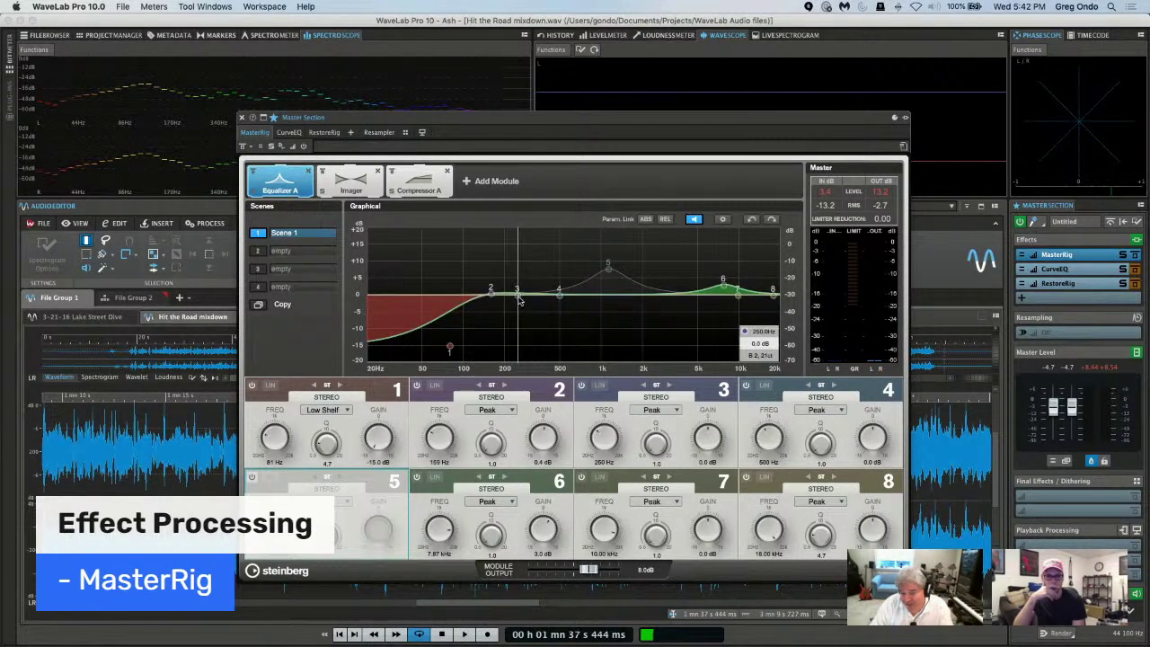
# Set band 3 to 277 Hz at 3.9 dB, split it into L/R with separate left and right curves, and switch it off.
pyautogui.moveTo(519, 300); pyautogui.dragTo(524, 281)
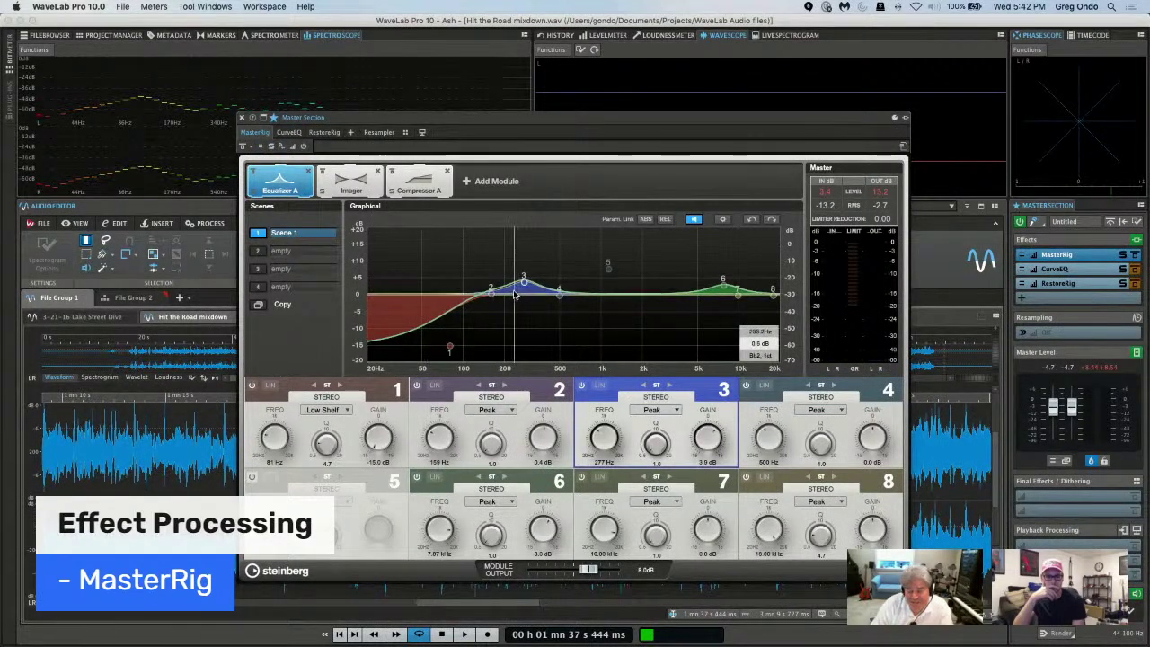
pyautogui.click(643, 385)
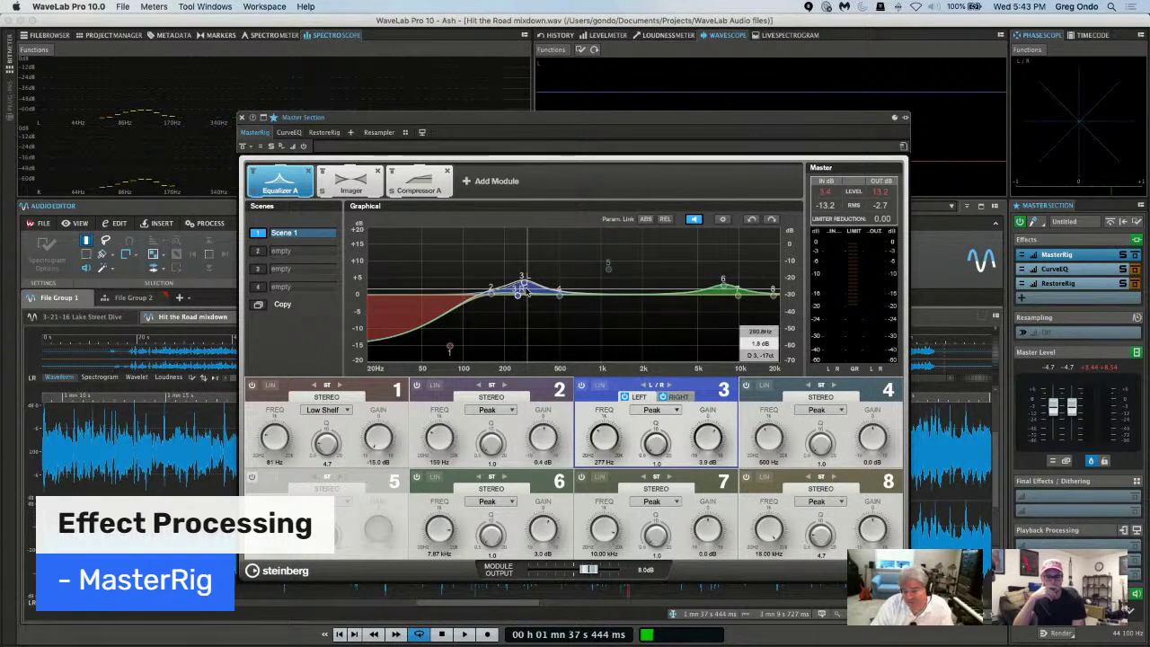
pyautogui.moveTo(525, 286); pyautogui.dragTo(587, 280)
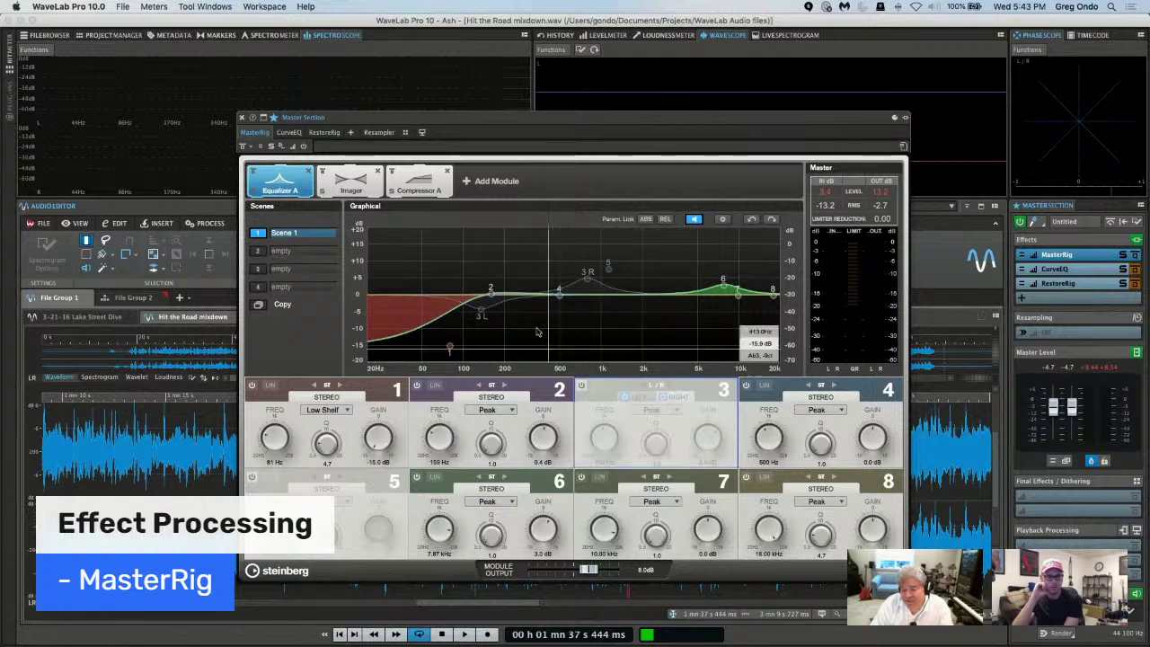
# Review the Imager and Compressor A settings, and add a Saturator B module to MasterRig.
pyautogui.click(351, 184)
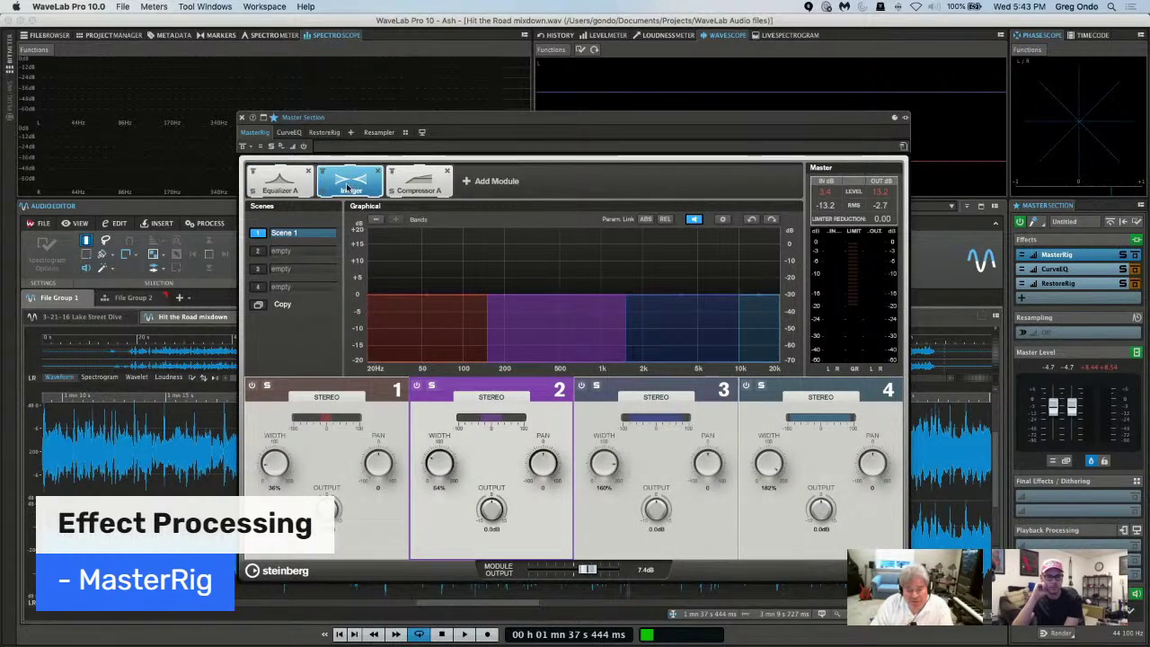
pyautogui.click(427, 184)
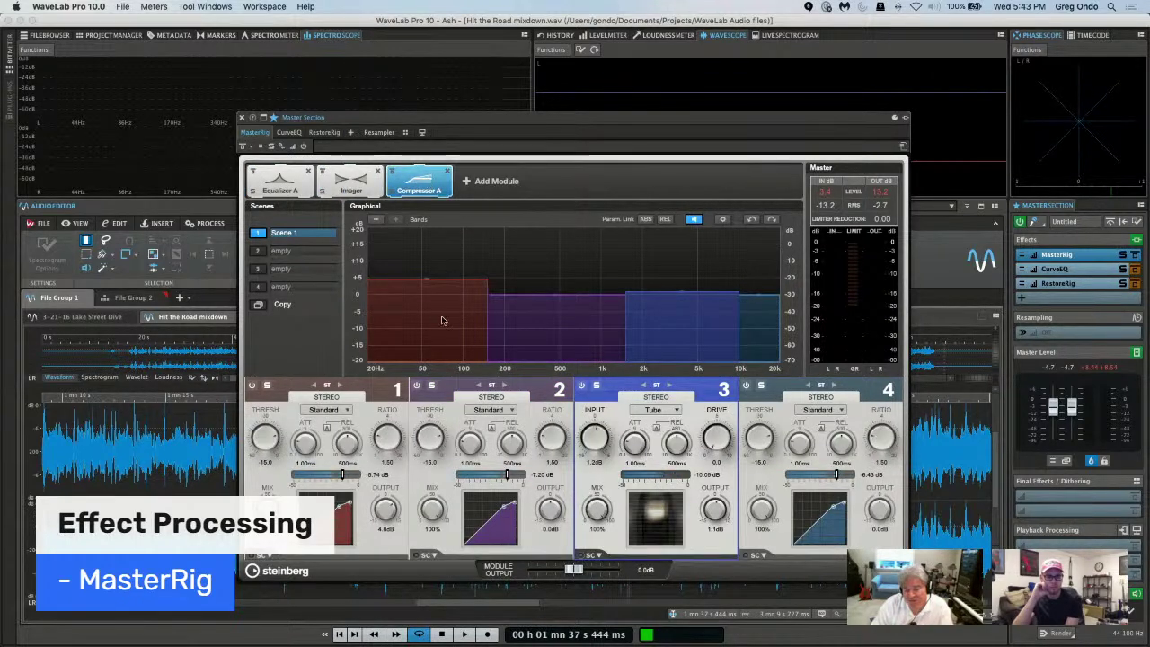
pyautogui.click(509, 182)
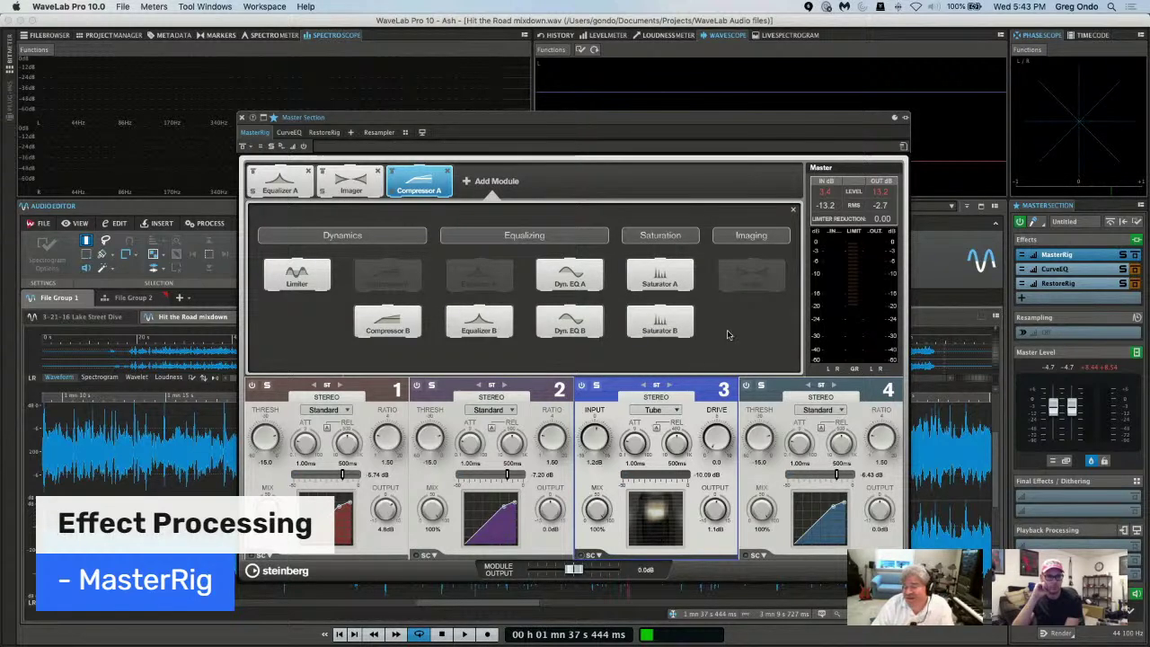
pyautogui.click(660, 321)
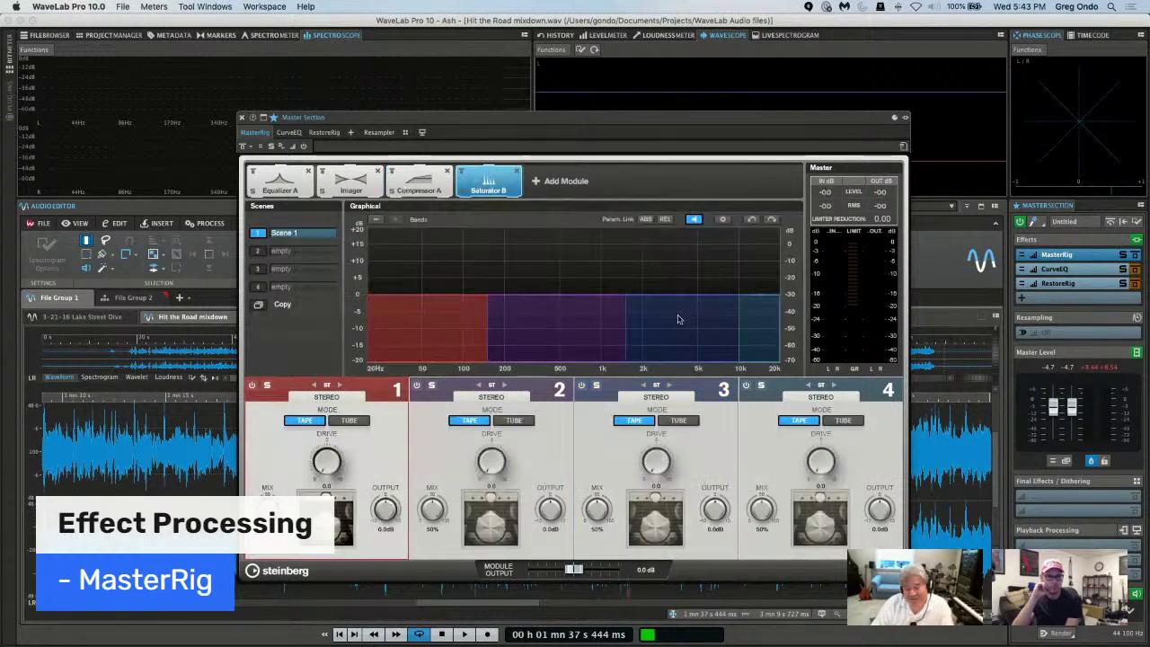
# Try a Limiter module ahead of Compressor A and at the chain's end, remove it, and display Saturator B.
pyautogui.click(559, 184)
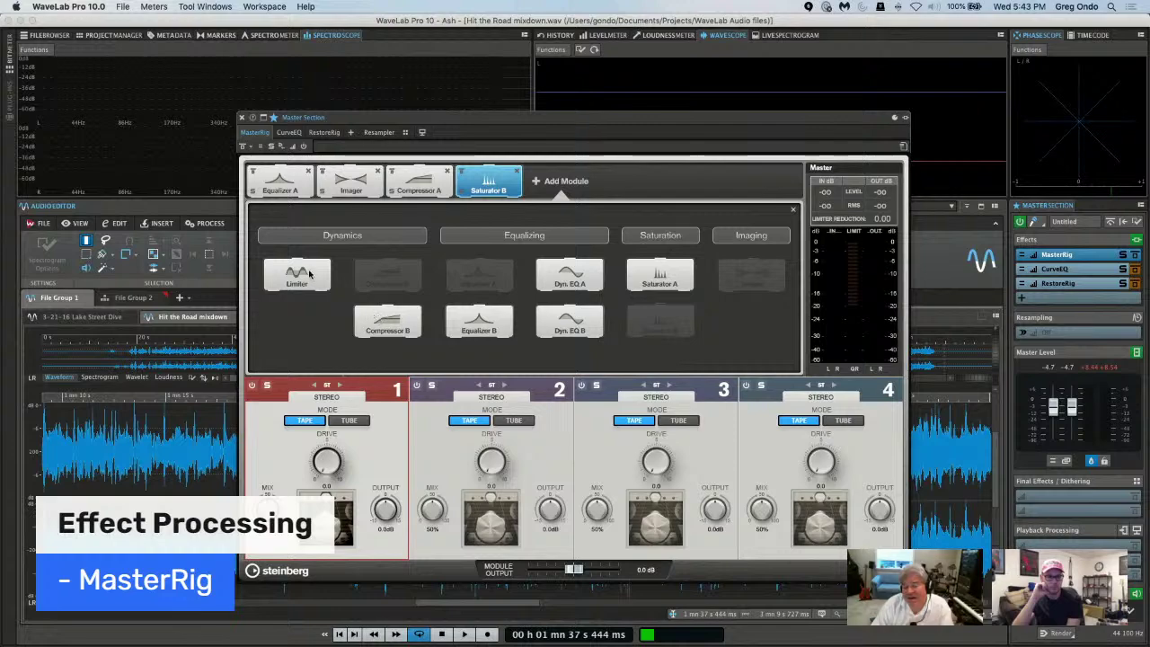
pyautogui.click(299, 274)
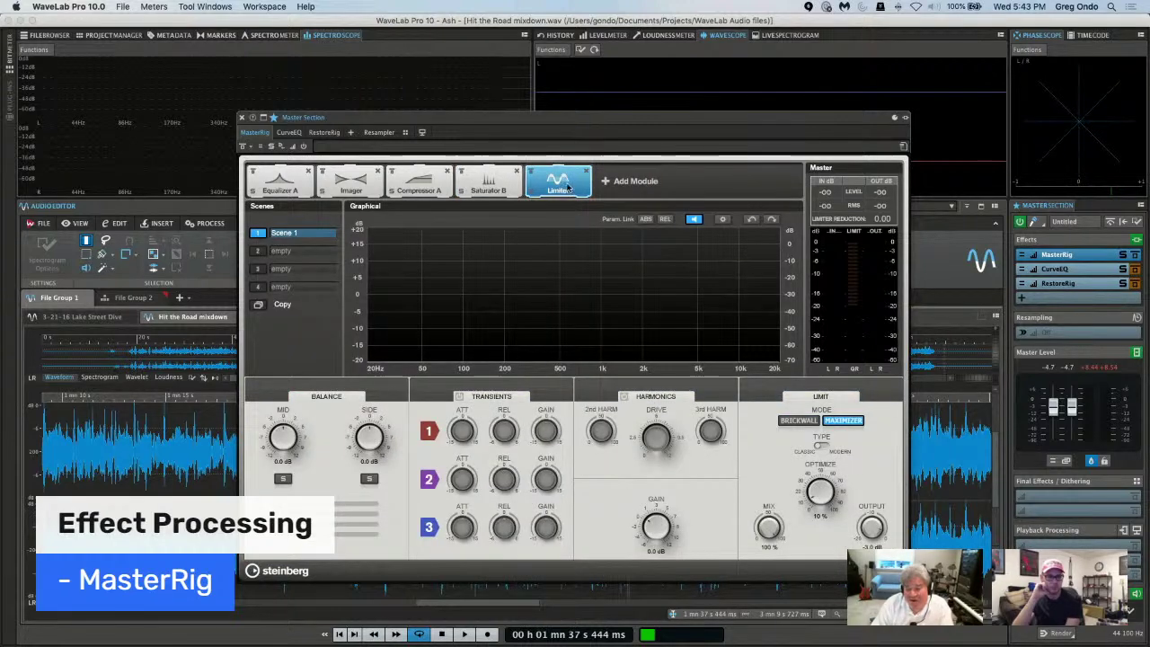
pyautogui.moveTo(568, 184); pyautogui.dragTo(419, 184)
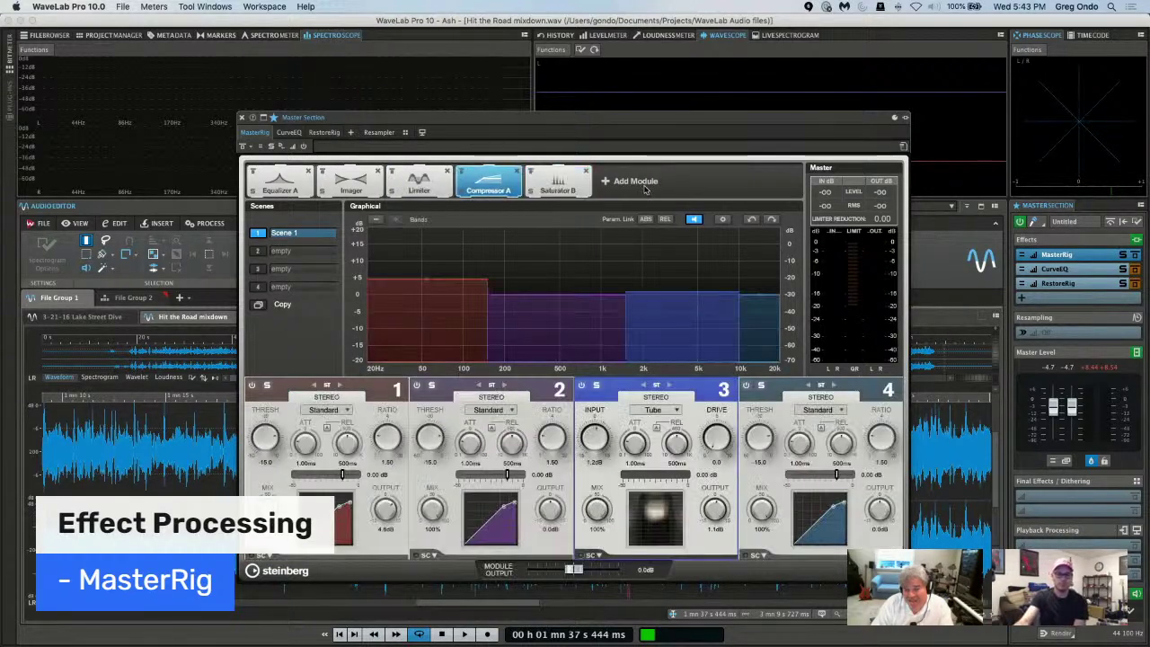
pyautogui.click(422, 184)
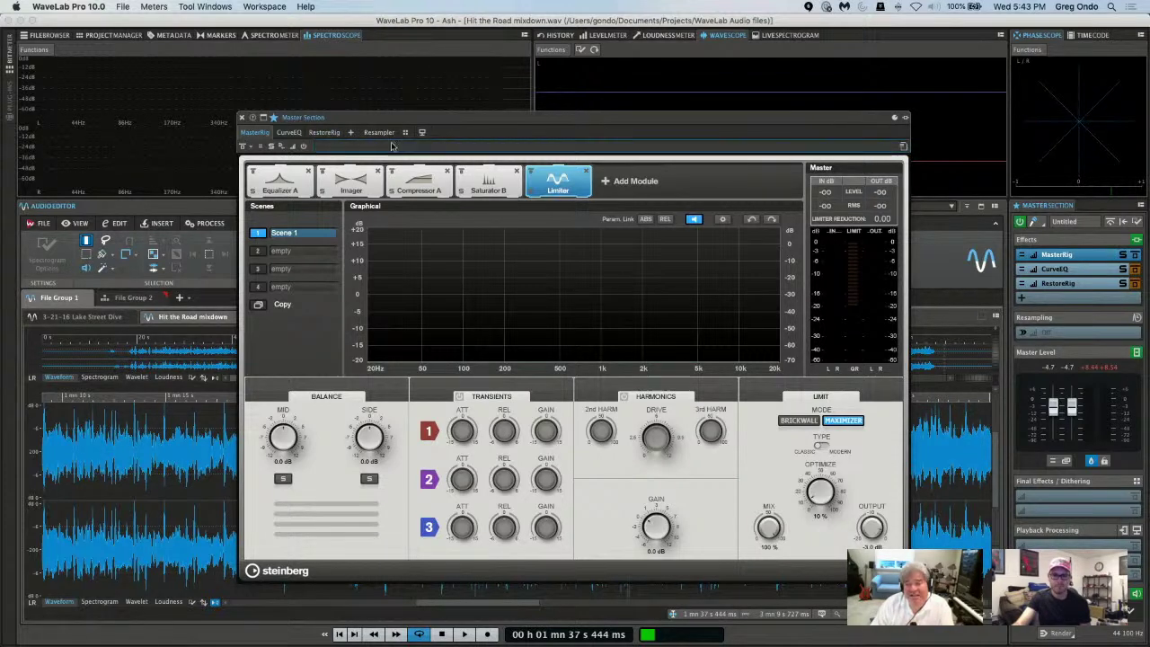
pyautogui.click(586, 172)
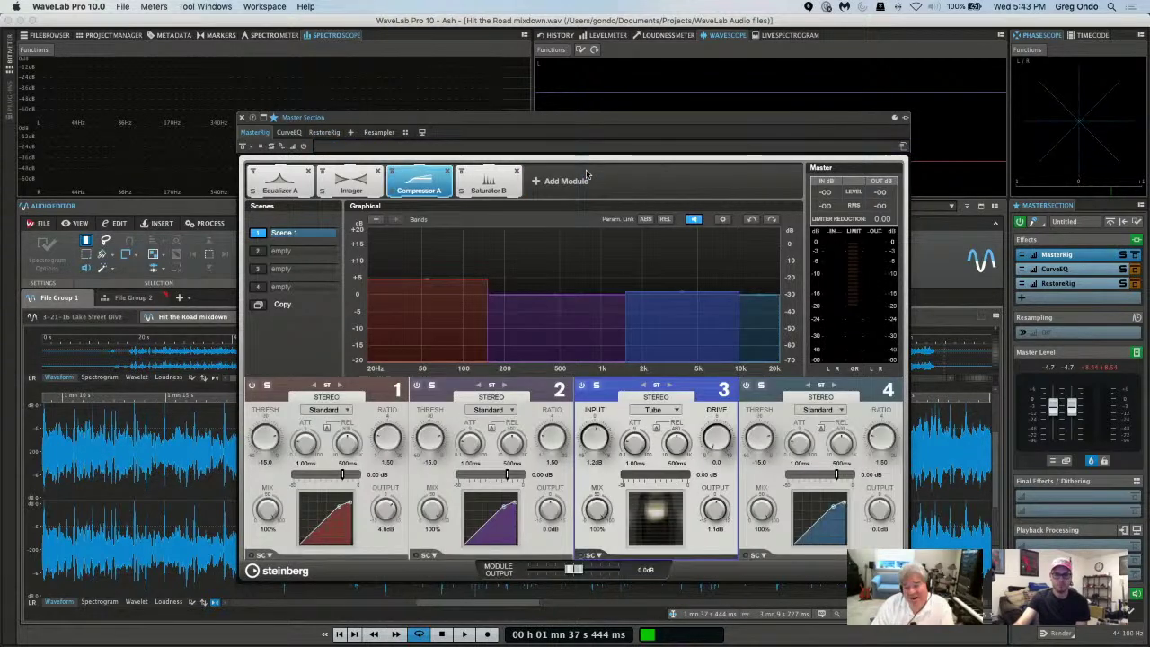
pyautogui.click(505, 183)
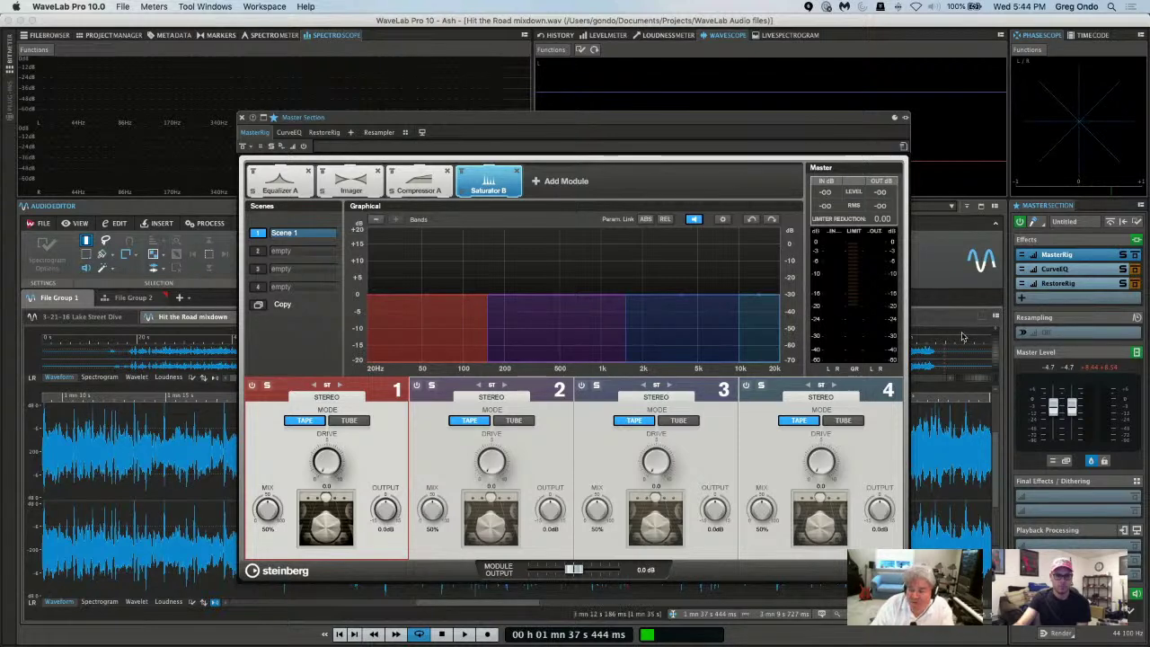
# Open Smart Bypass, choose Original Audio, start playback, and update the level correction gains with Match Loudness (RMS) and 2 s analysis time.
pyautogui.click(1110, 224)
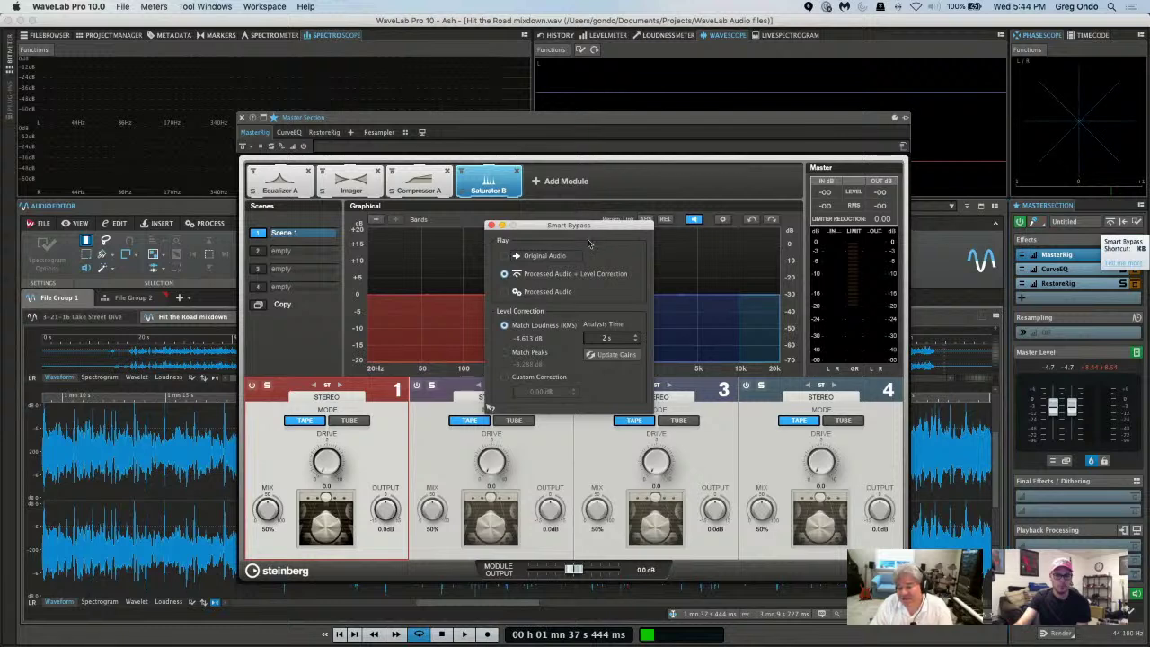
pyautogui.click(505, 256)
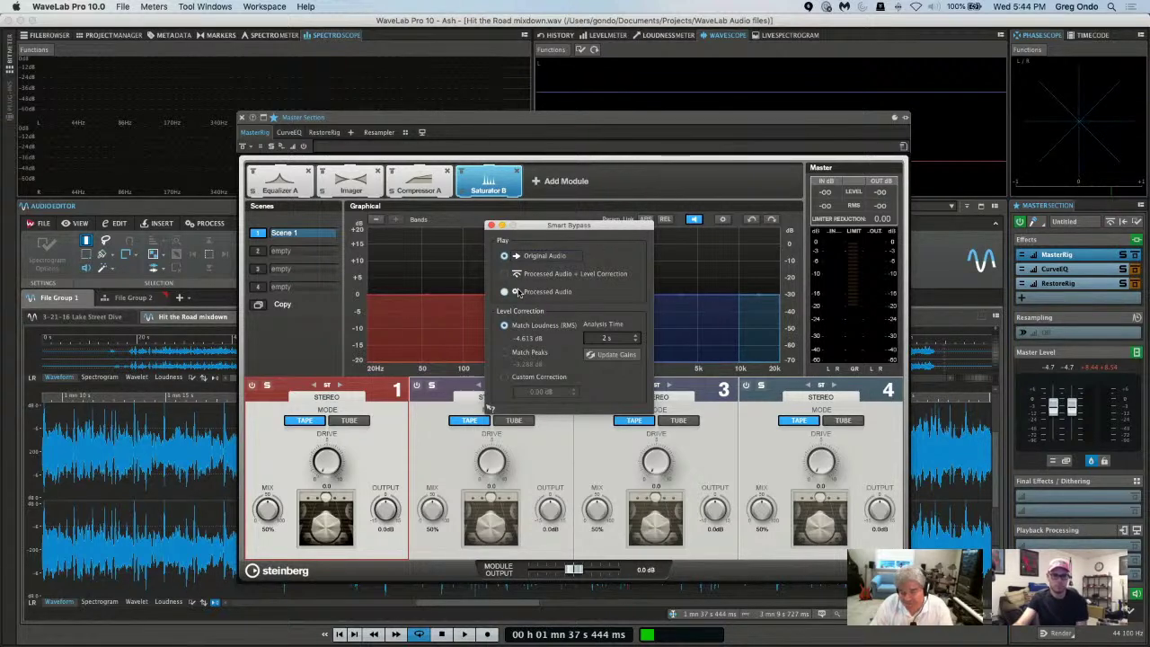
pyautogui.press('space')
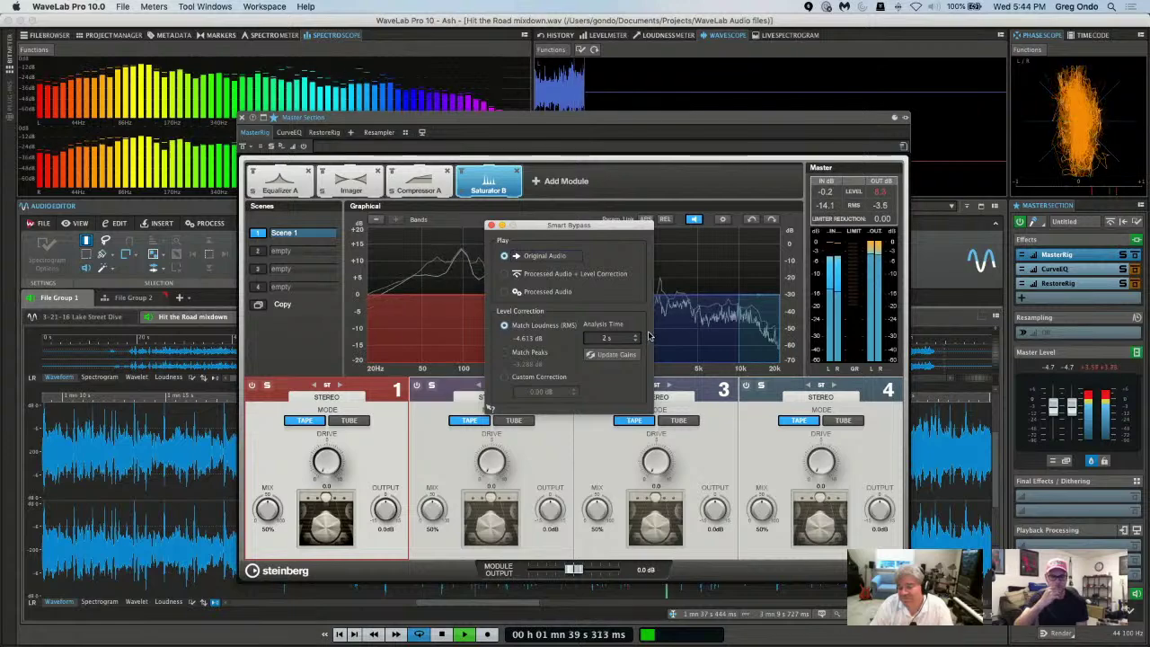
pyautogui.click(616, 356)
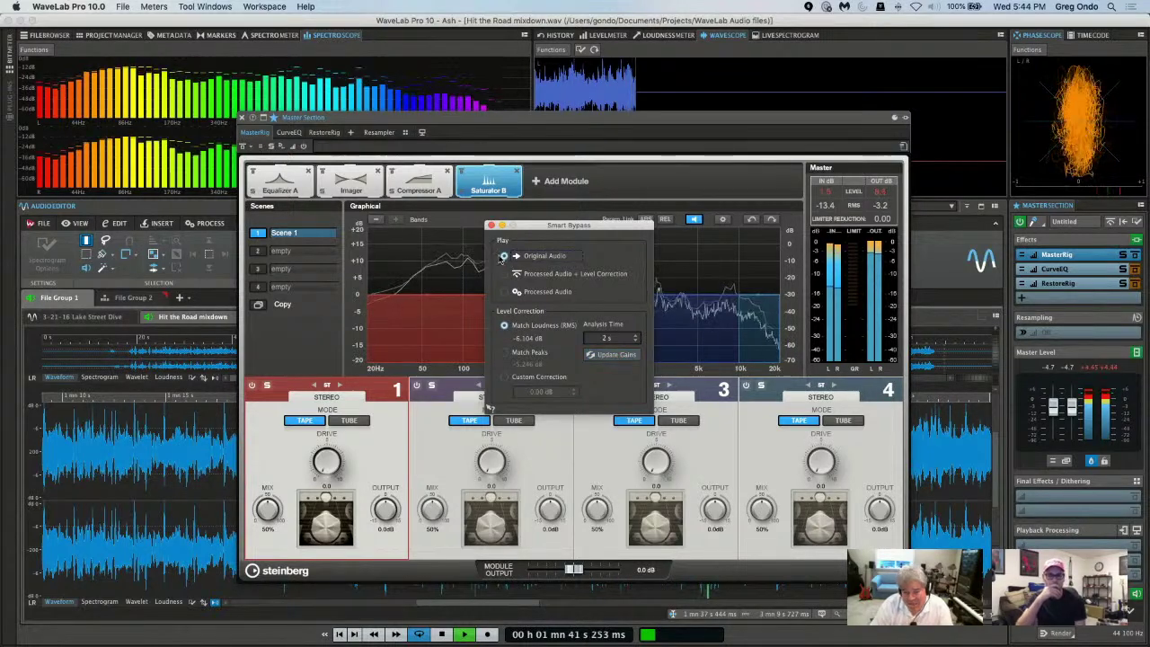
# Compare original, processed and level-corrected playback, ending on Processed Audio + Level Correction, and close Smart Bypass and MasterRig.
pyautogui.click(505, 292)
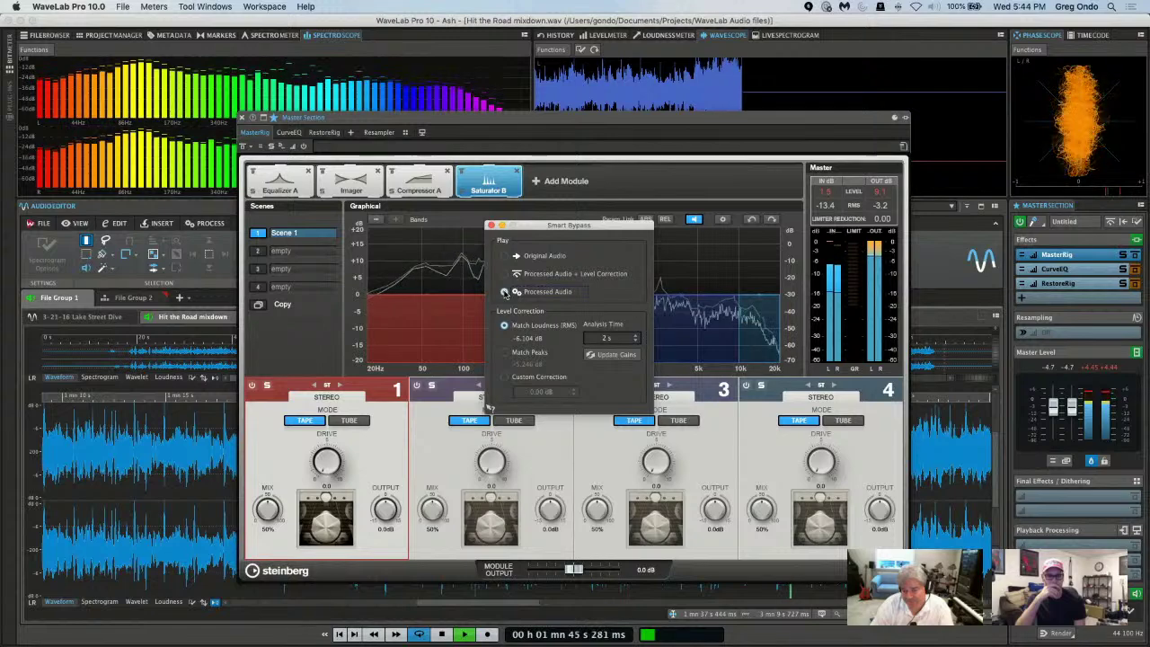
pyautogui.click(503, 256)
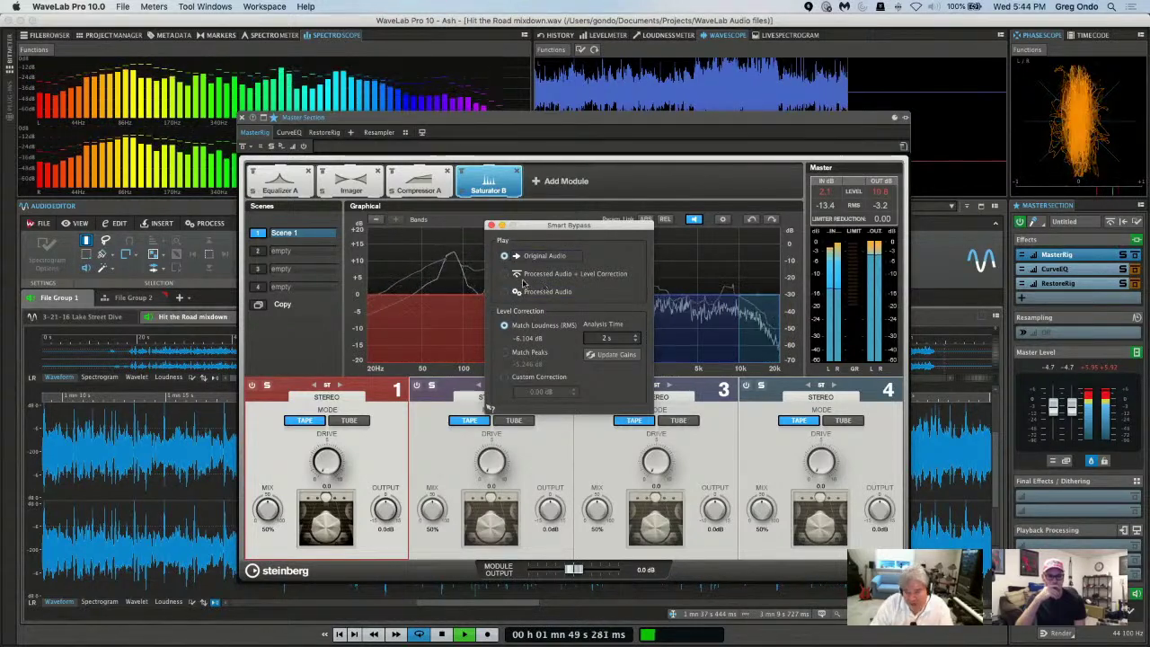
pyautogui.click(504, 274)
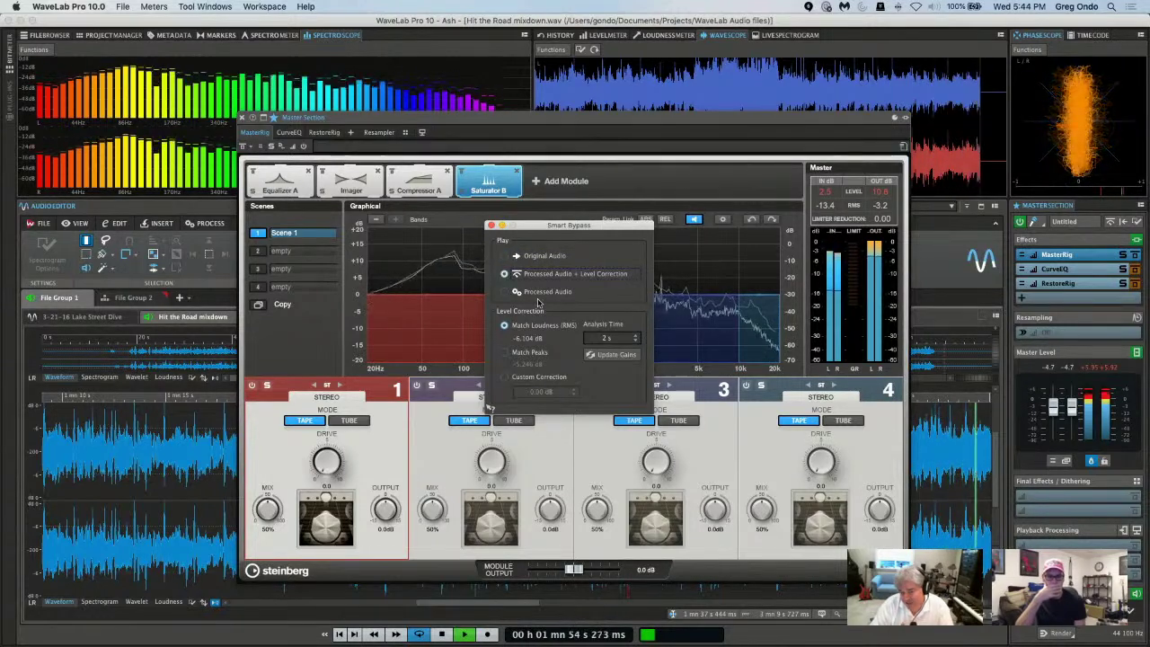
pyautogui.click(505, 257)
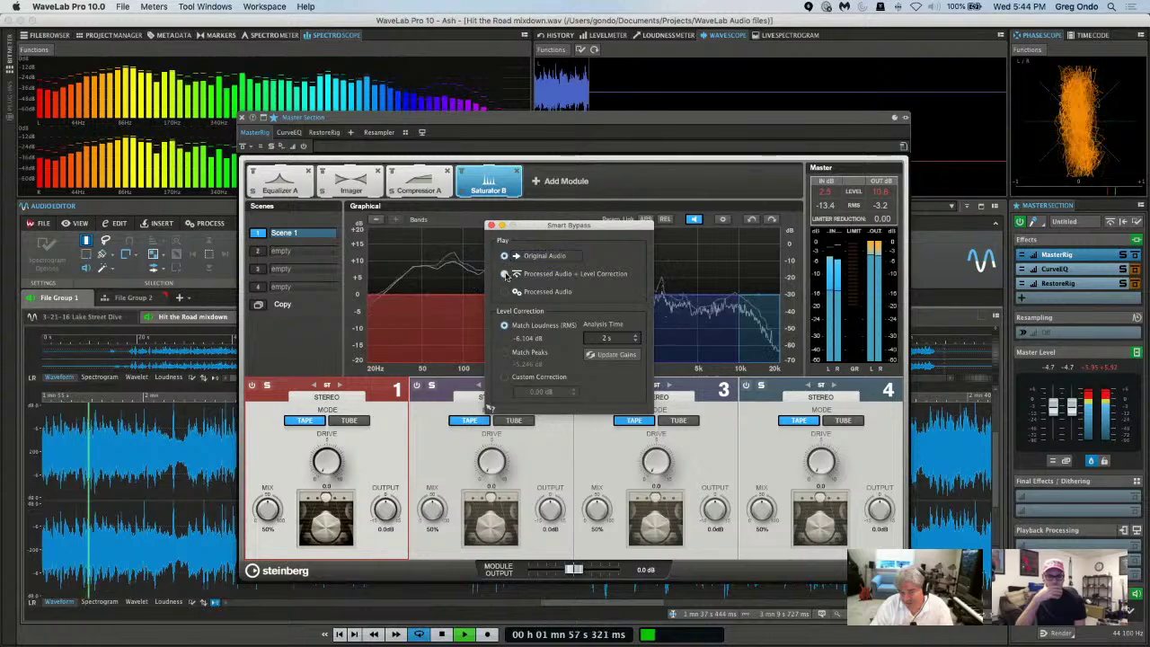
pyautogui.click(505, 274)
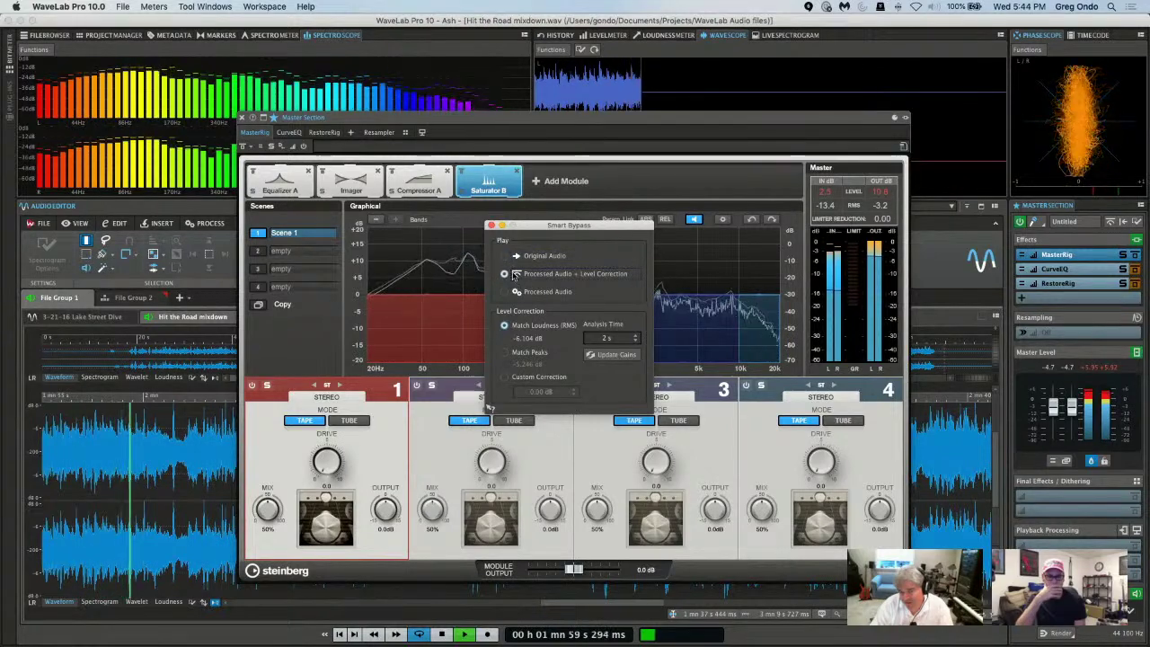
pyautogui.press('space')
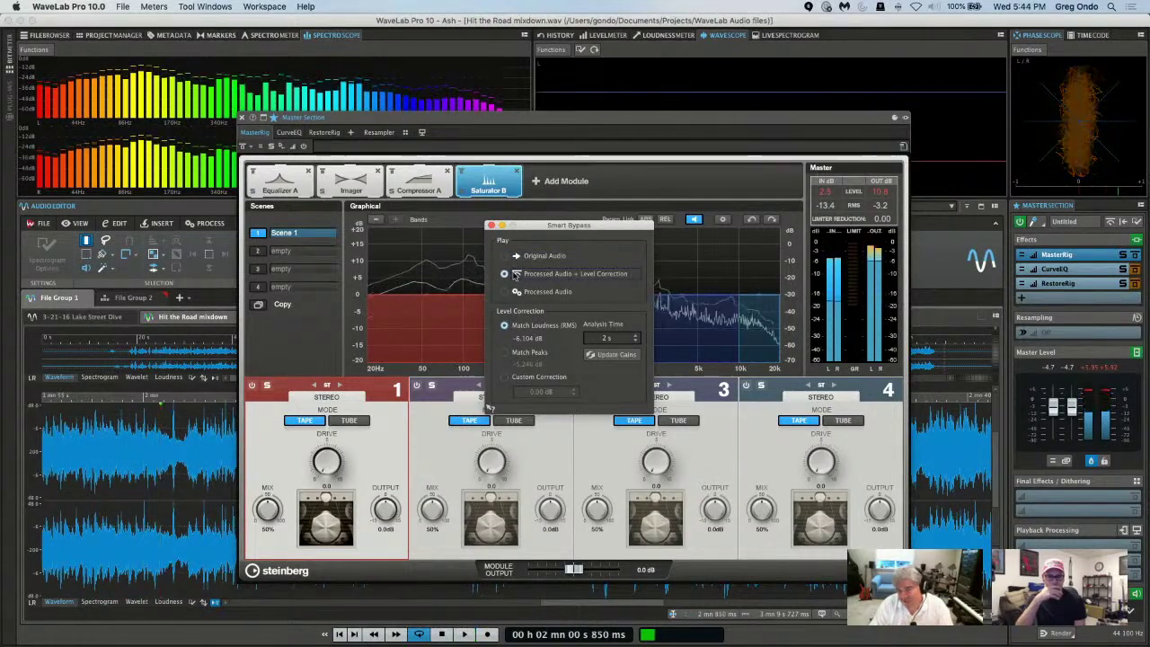
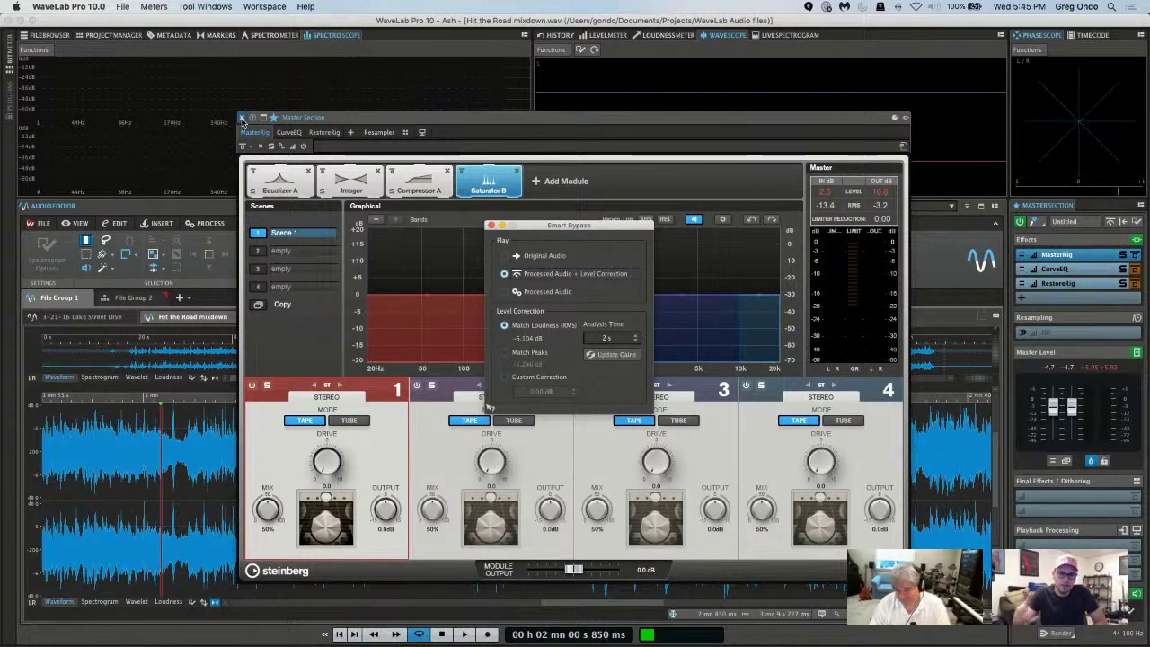
pyautogui.click(492, 225)
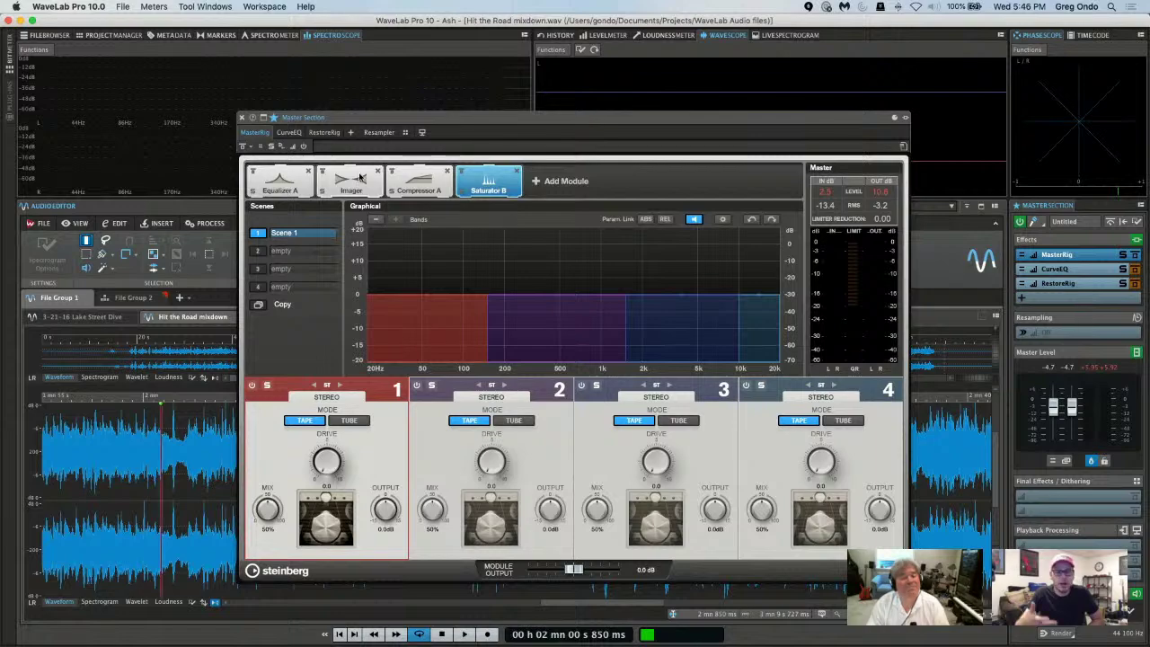
pyautogui.click(242, 120)
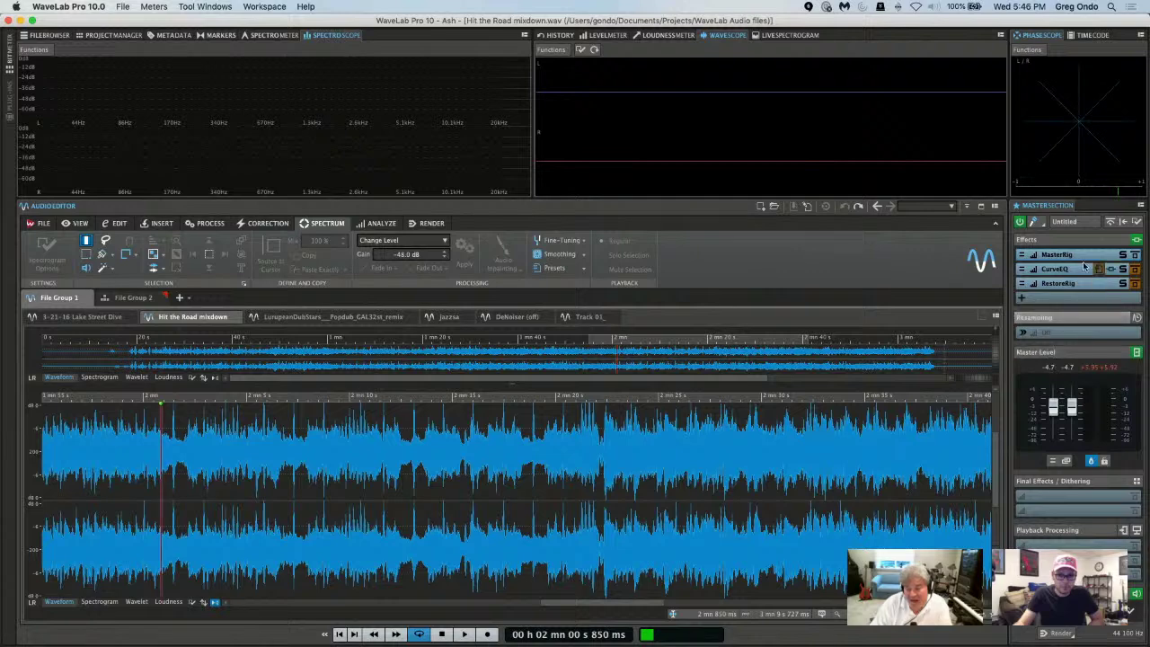
# Examine the Multi render settings and presets for the mixdown, keeping Whole File as the part, and return to the waveform editor.
pyautogui.click(1056, 634)
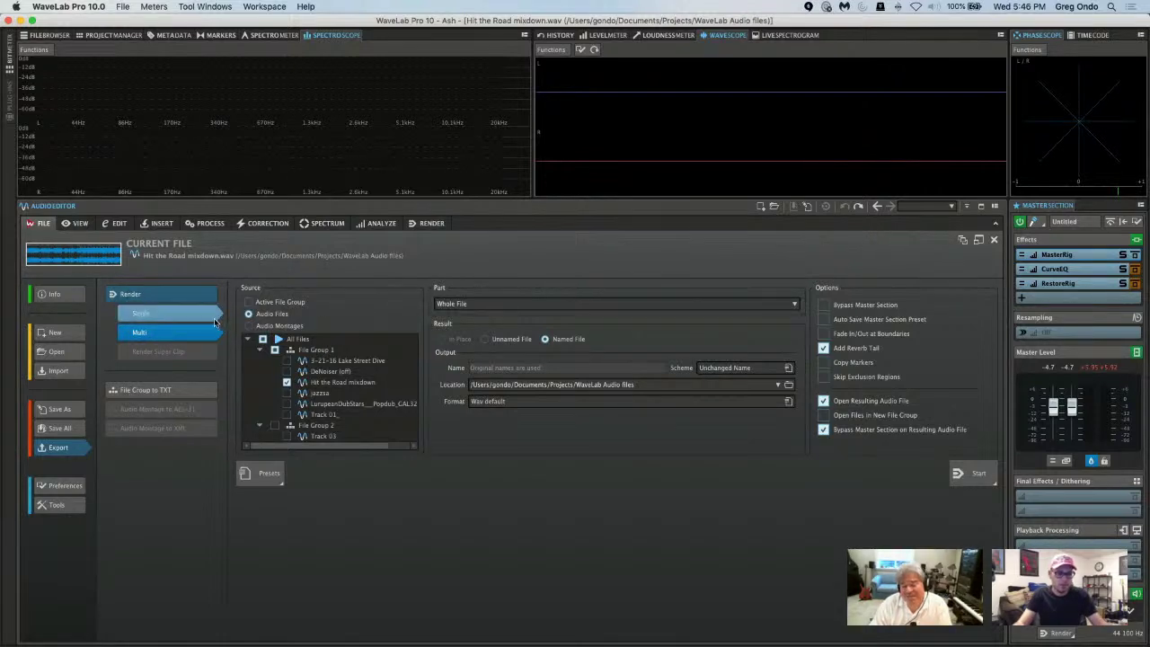
pyautogui.click(282, 471)
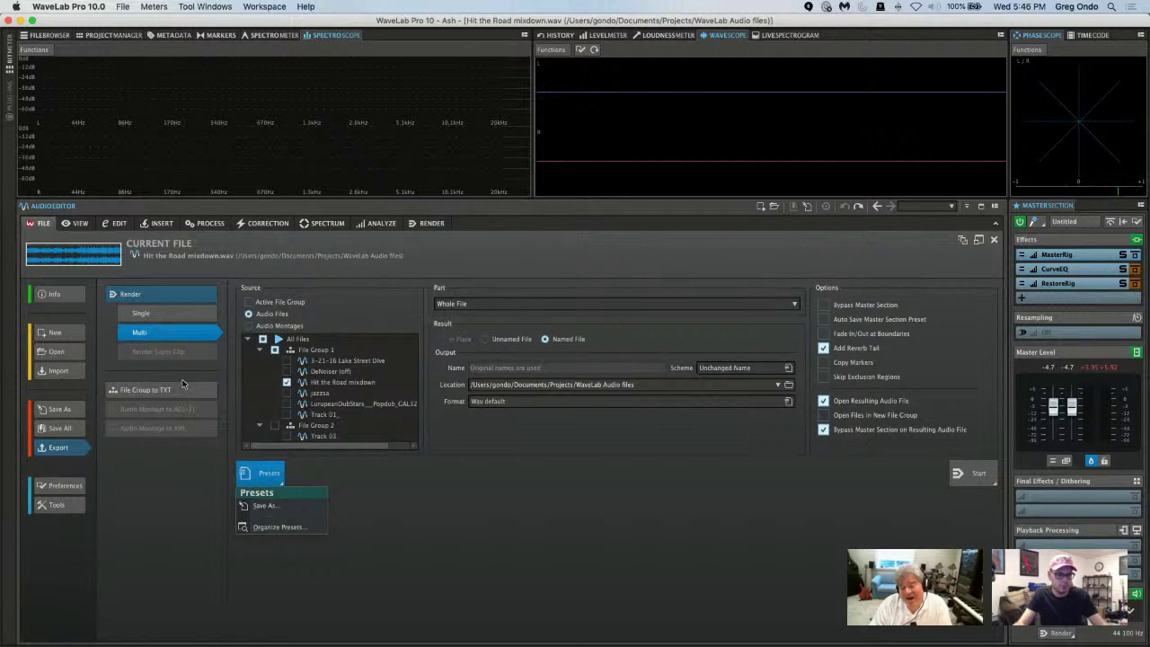
pyautogui.click(182, 331)
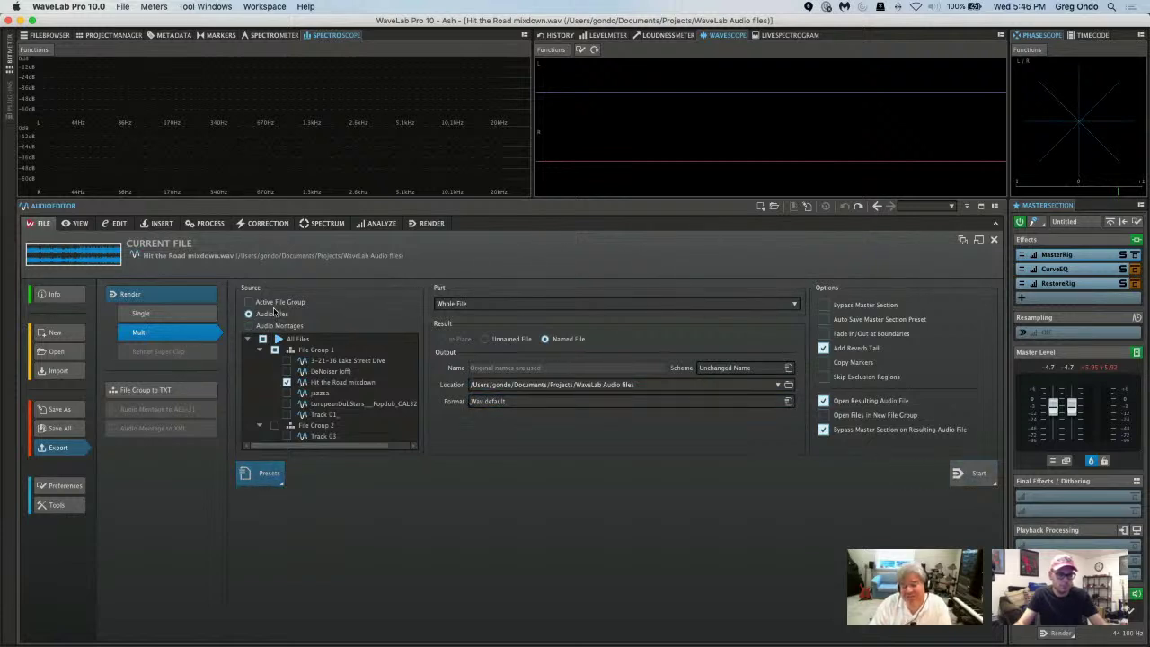
pyautogui.click(516, 303)
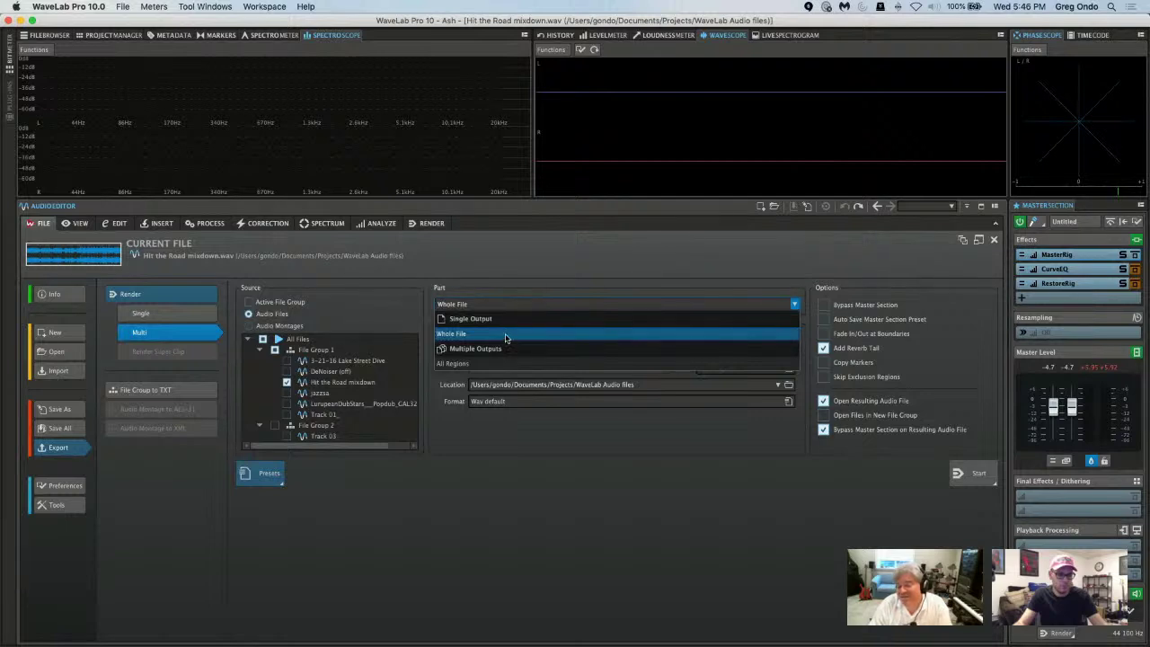
pyautogui.click(510, 334)
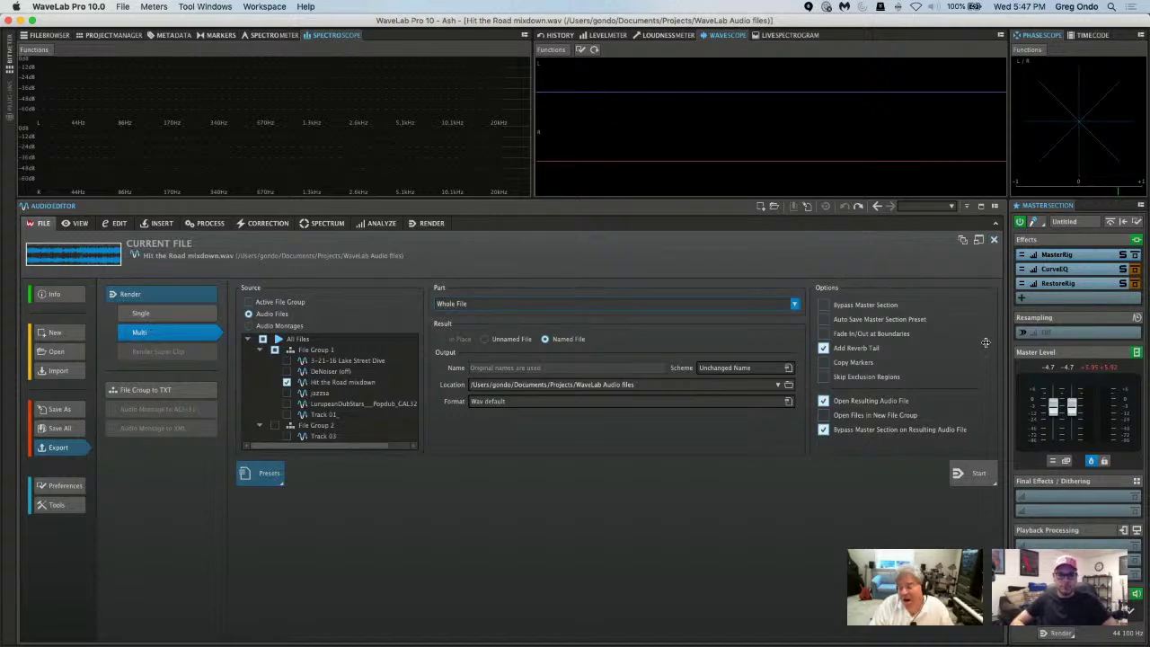
pyautogui.click(993, 241)
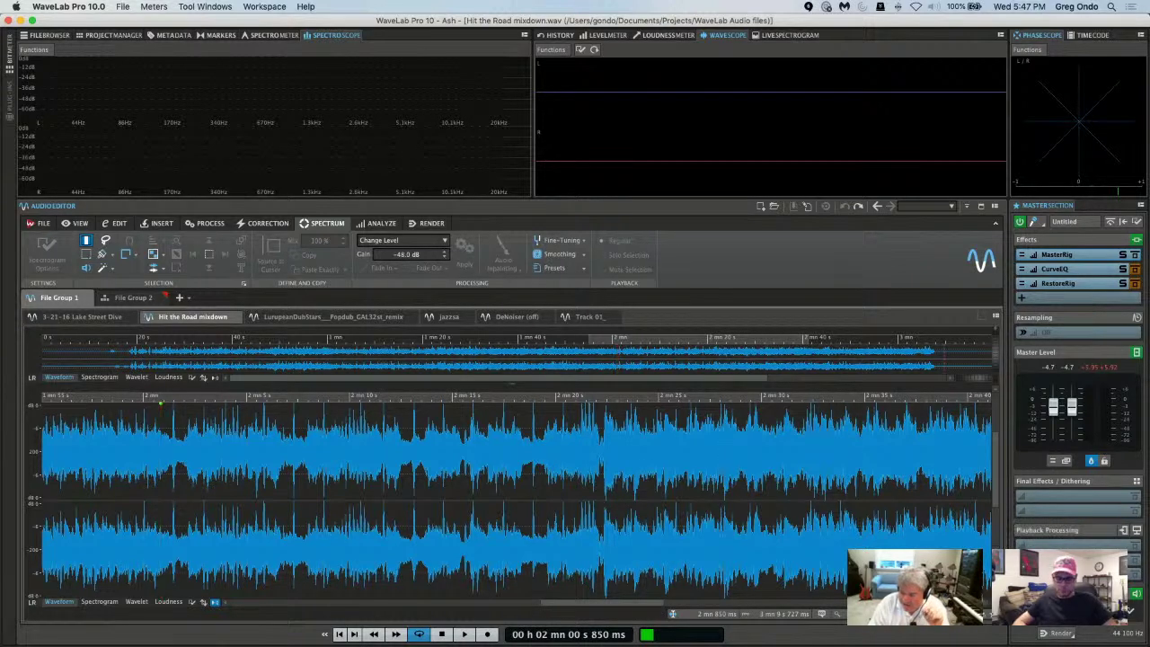
# Add Encoder Checker as a playback processing plug-in and load the iTunes + (AAC) factory preset in its first encoder slot.
pyautogui.click(1090, 545)
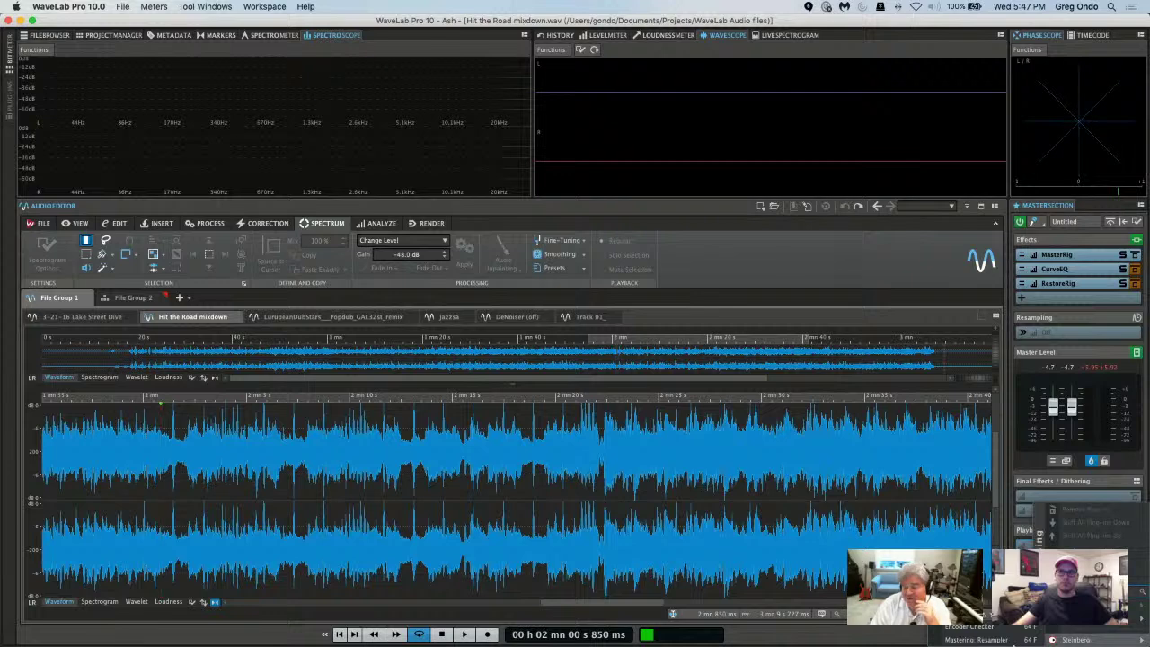
pyautogui.click(966, 629)
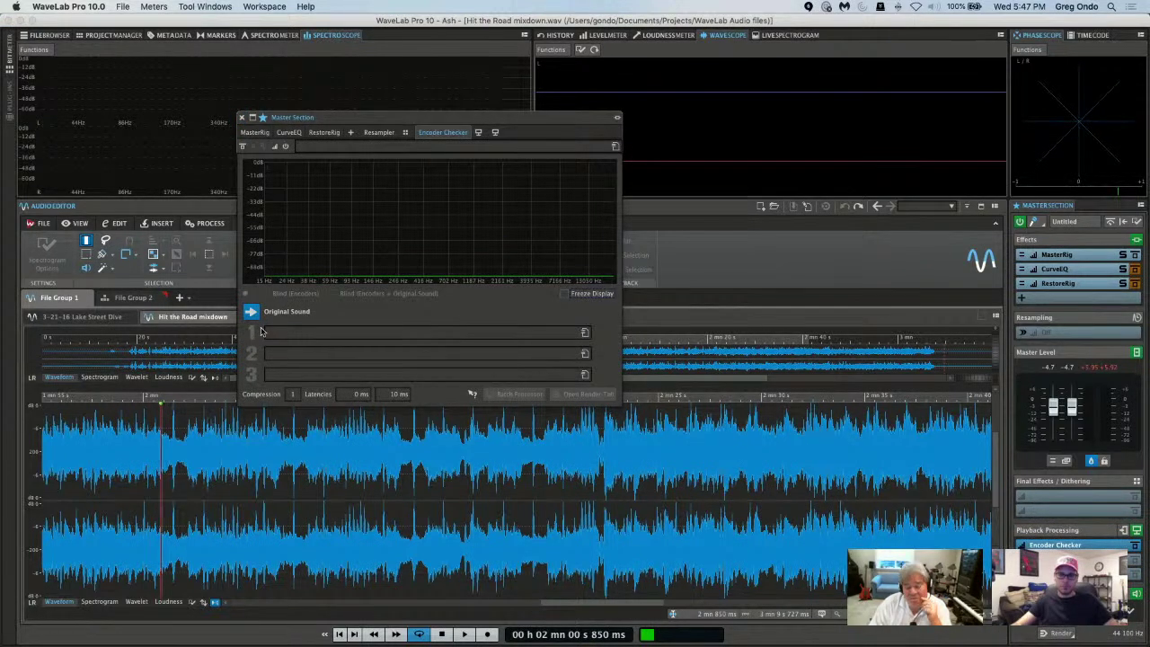
pyautogui.click(403, 333)
pyautogui.moveTo(468, 394)
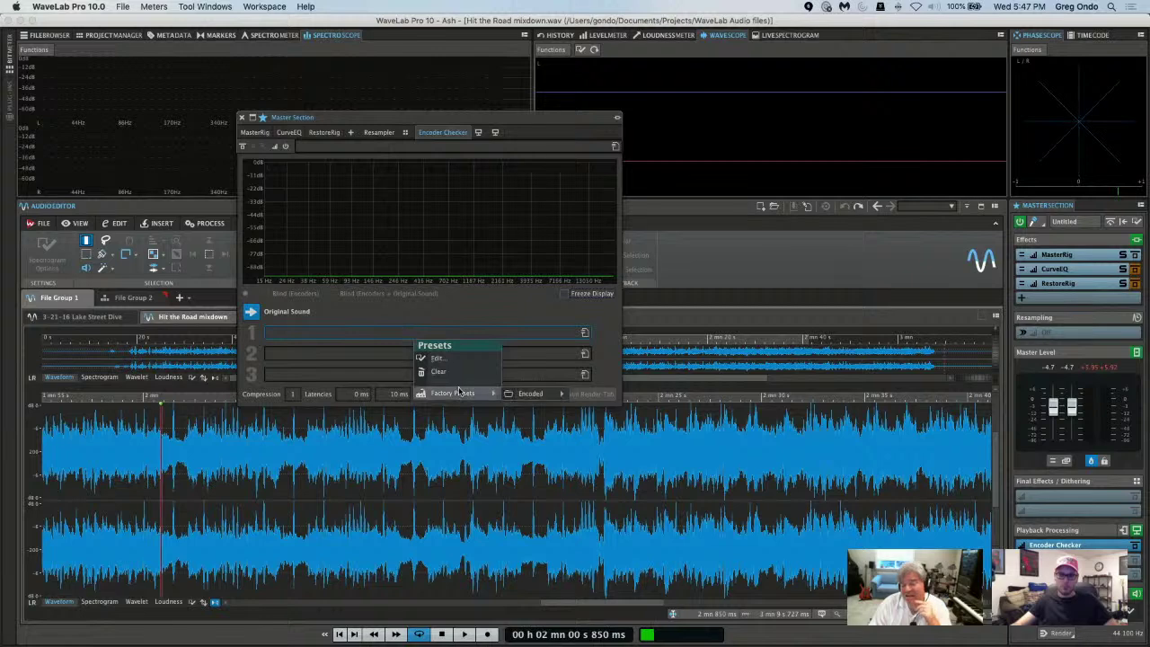
pyautogui.moveTo(532, 394)
pyautogui.moveTo(608, 396)
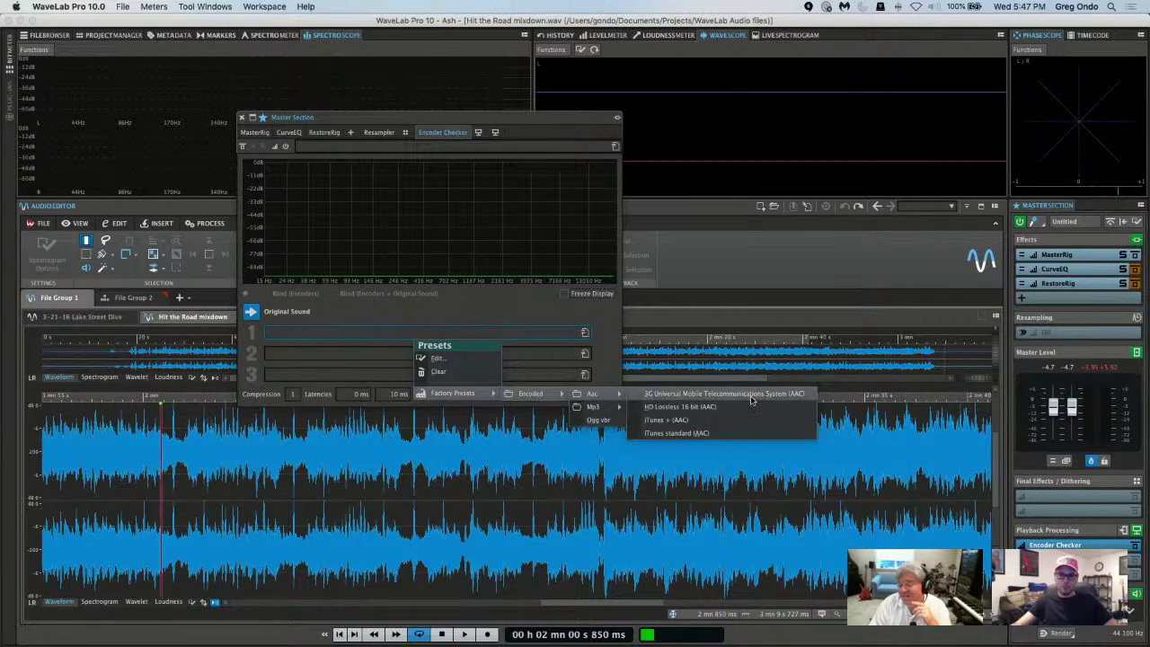
pyautogui.click(706, 421)
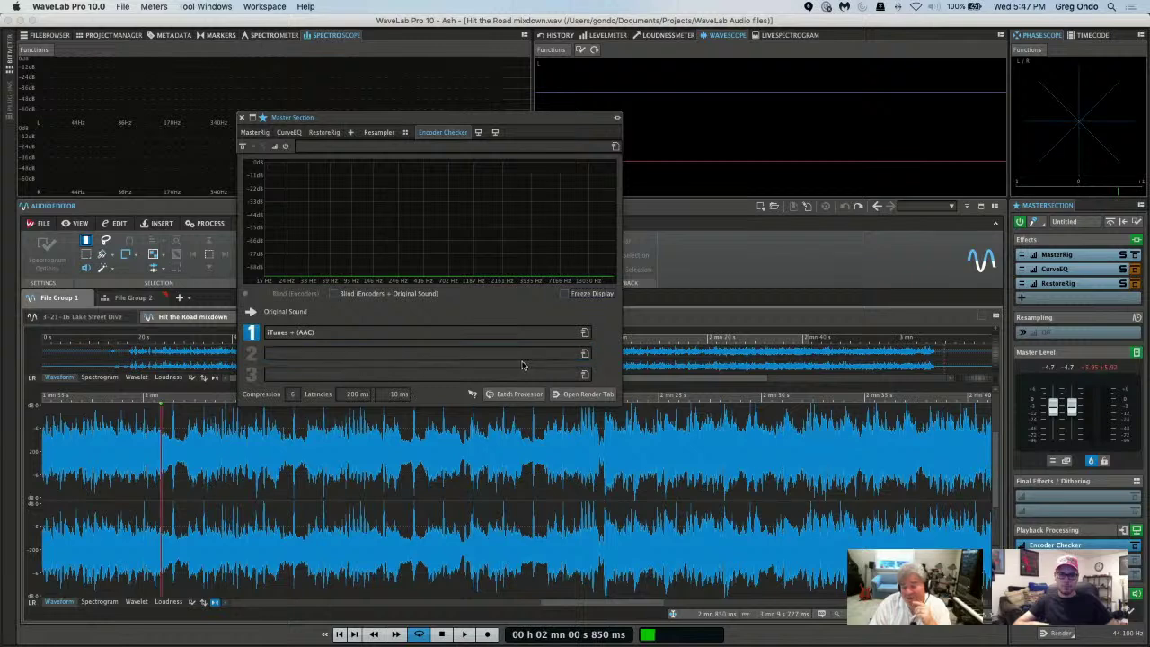
# Load the Mp3 FH 192k cbr hq factory preset in Encoder Checker's second slot.
pyautogui.click(584, 353)
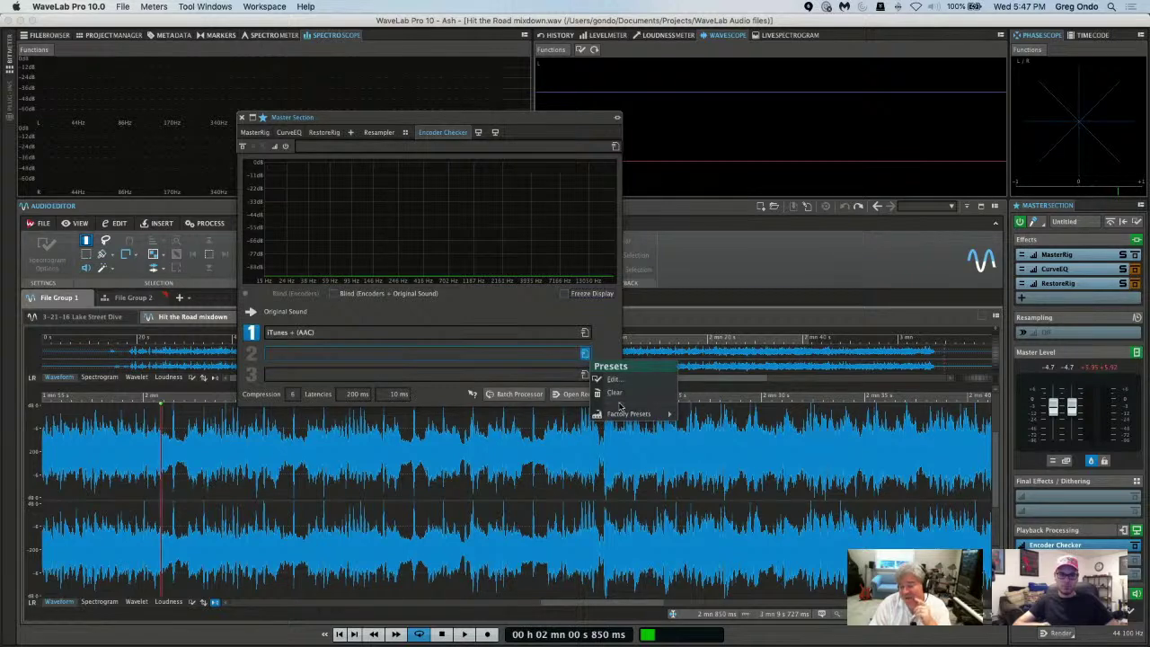
pyautogui.moveTo(646, 414)
pyautogui.moveTo(710, 414)
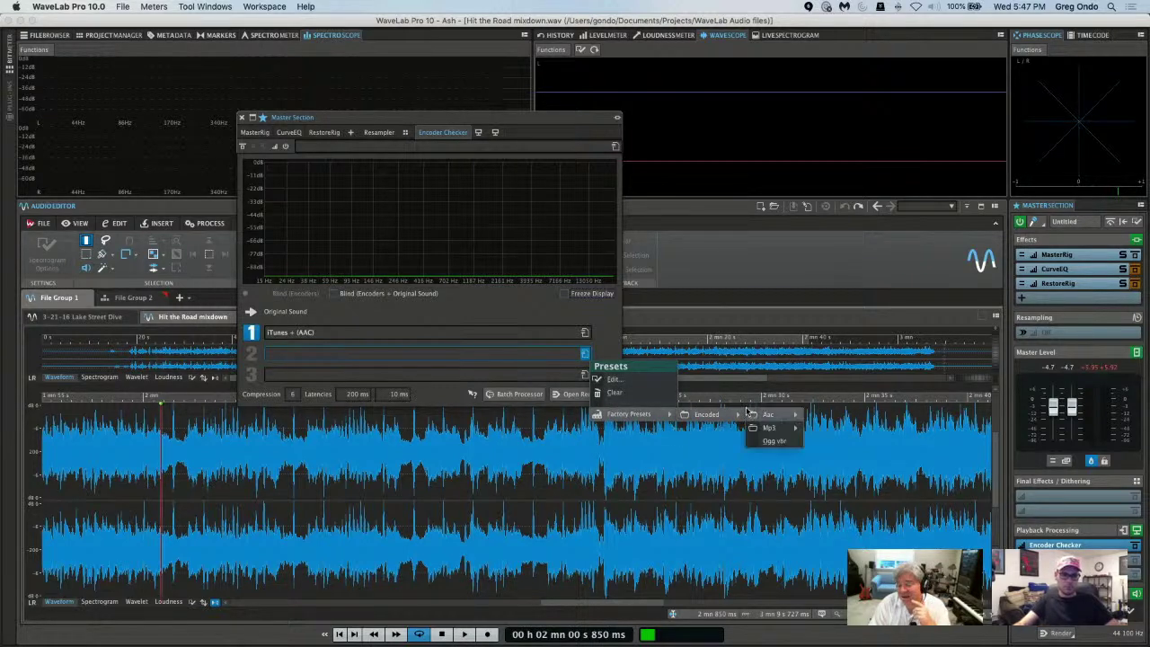
pyautogui.moveTo(769, 427)
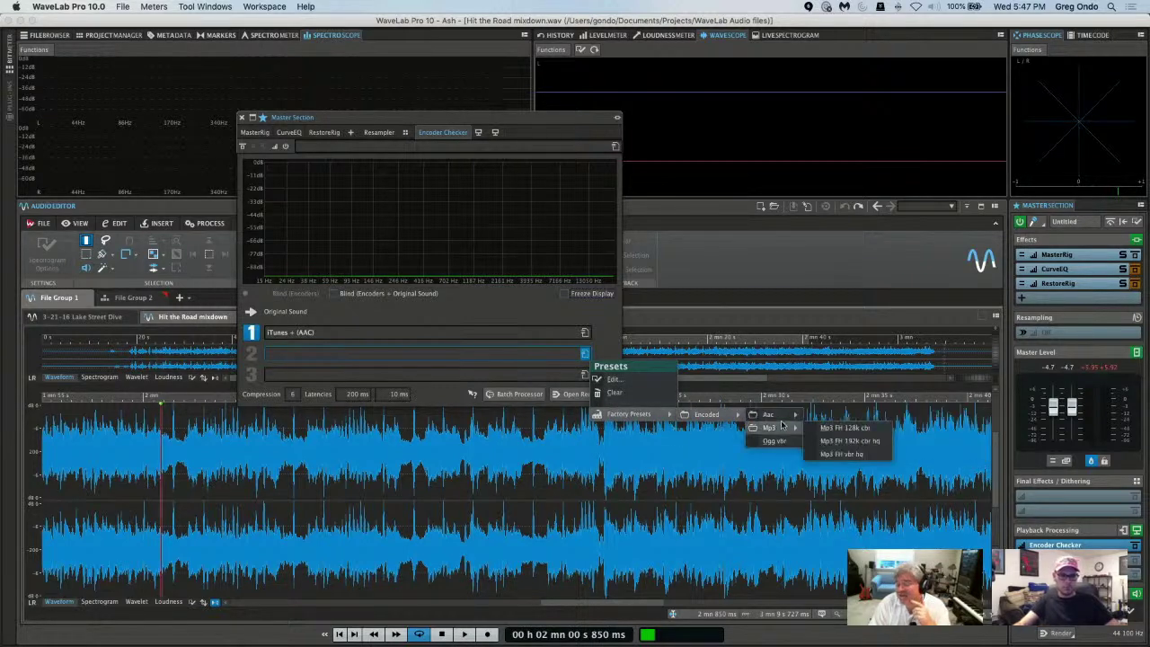
pyautogui.click(853, 441)
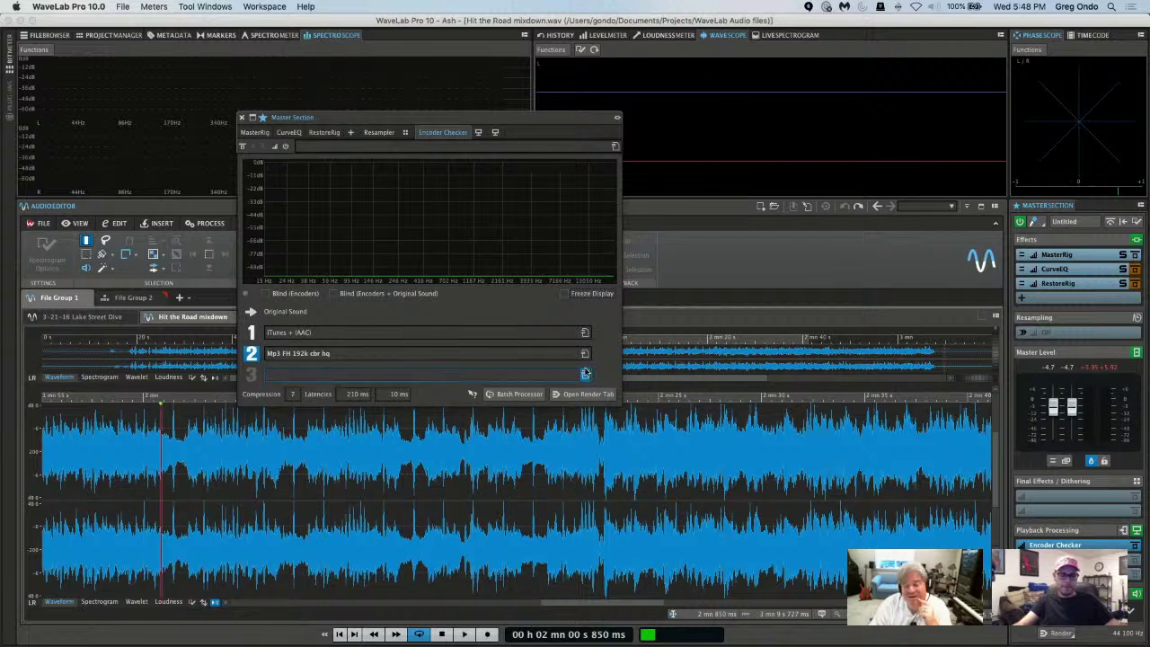
# Load the Mp3 FH 128k cbr factory preset in Encoder Checker's third slot.
pyautogui.click(585, 374)
pyautogui.moveTo(643, 434)
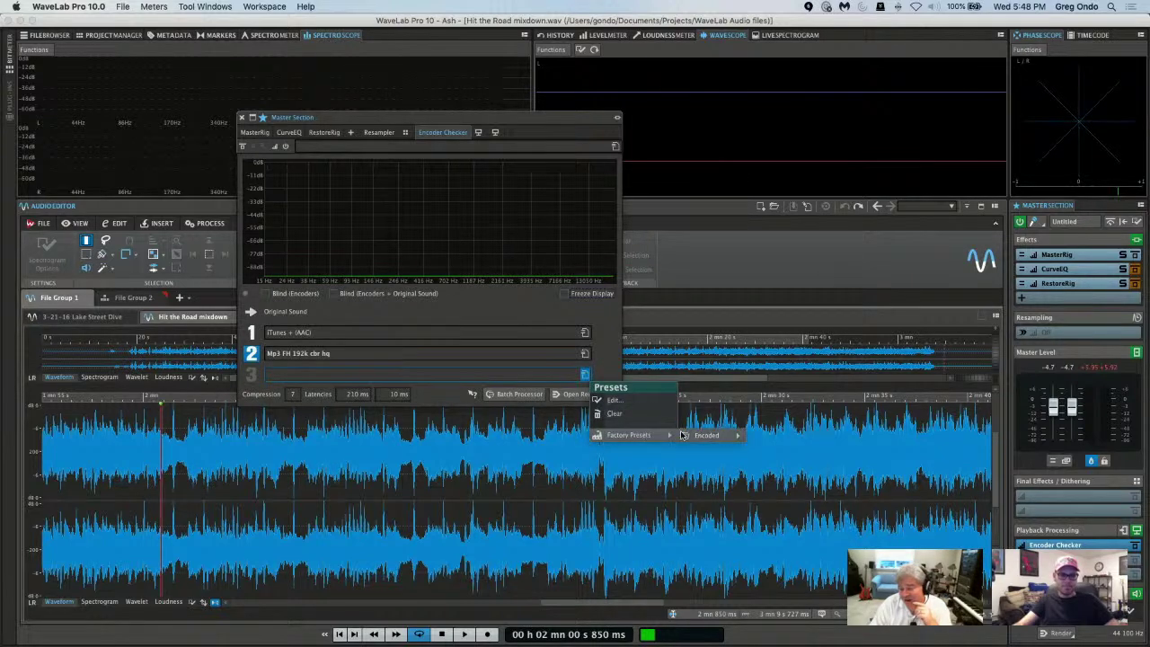
pyautogui.moveTo(710, 435)
pyautogui.moveTo(773, 448)
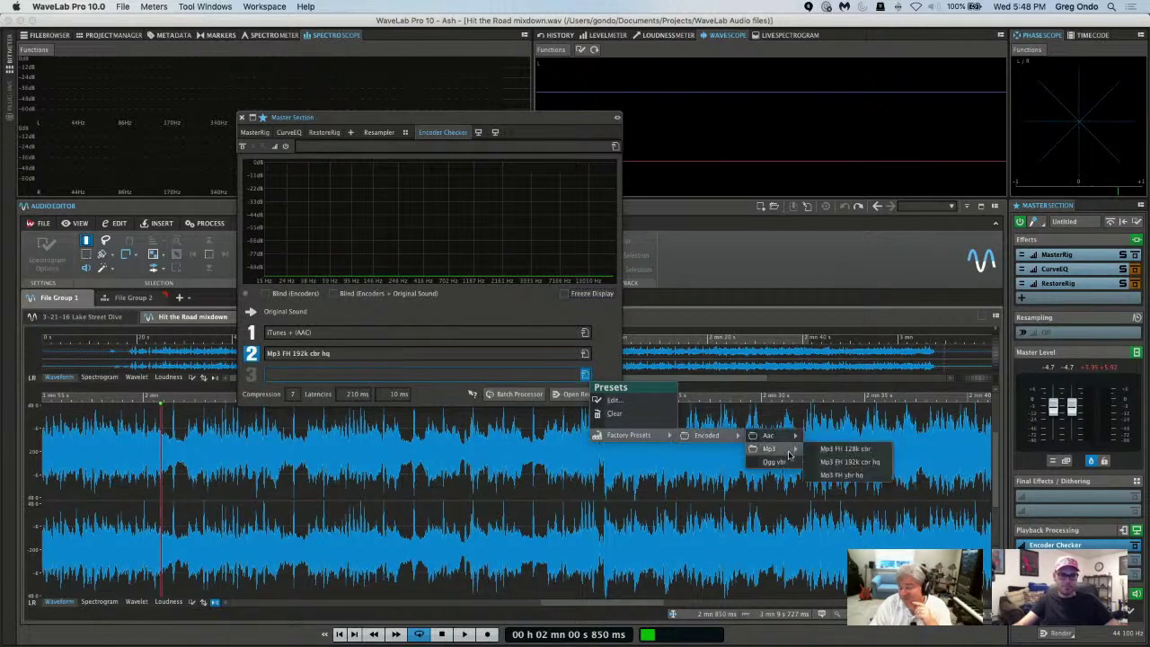
pyautogui.click(854, 448)
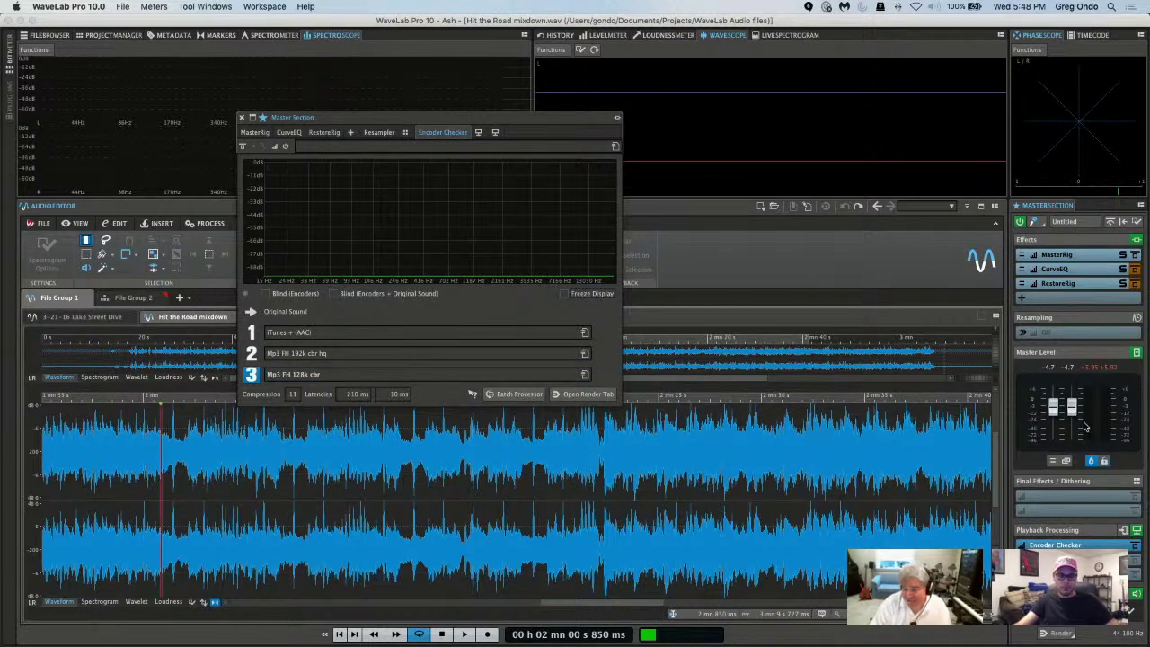
# Play the mixdown while comparing encoders 1, 2 and 3 in turn, stop playback, and close Encoder Checker.
pyautogui.press('space')
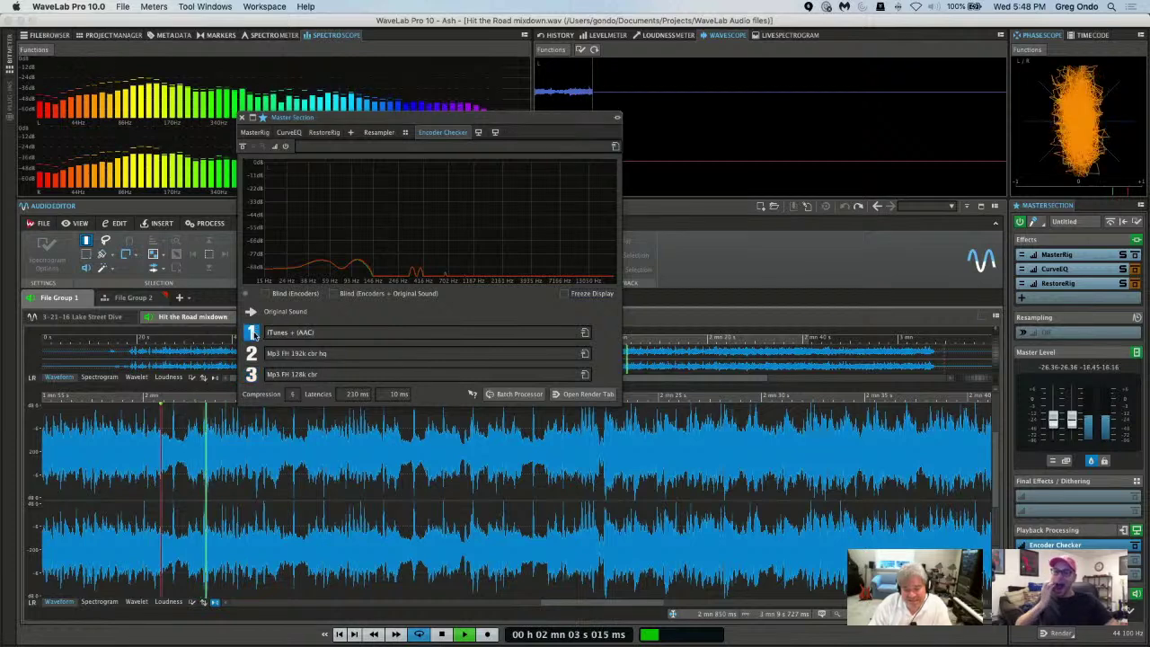
pyautogui.press('1')
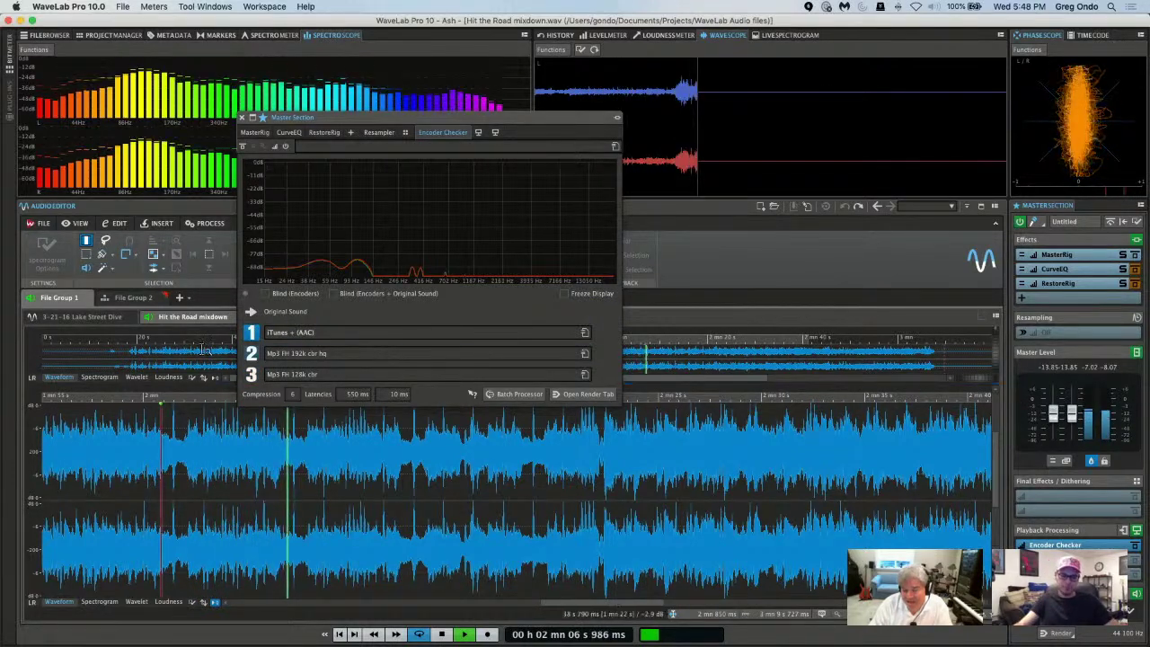
pyautogui.click(252, 354)
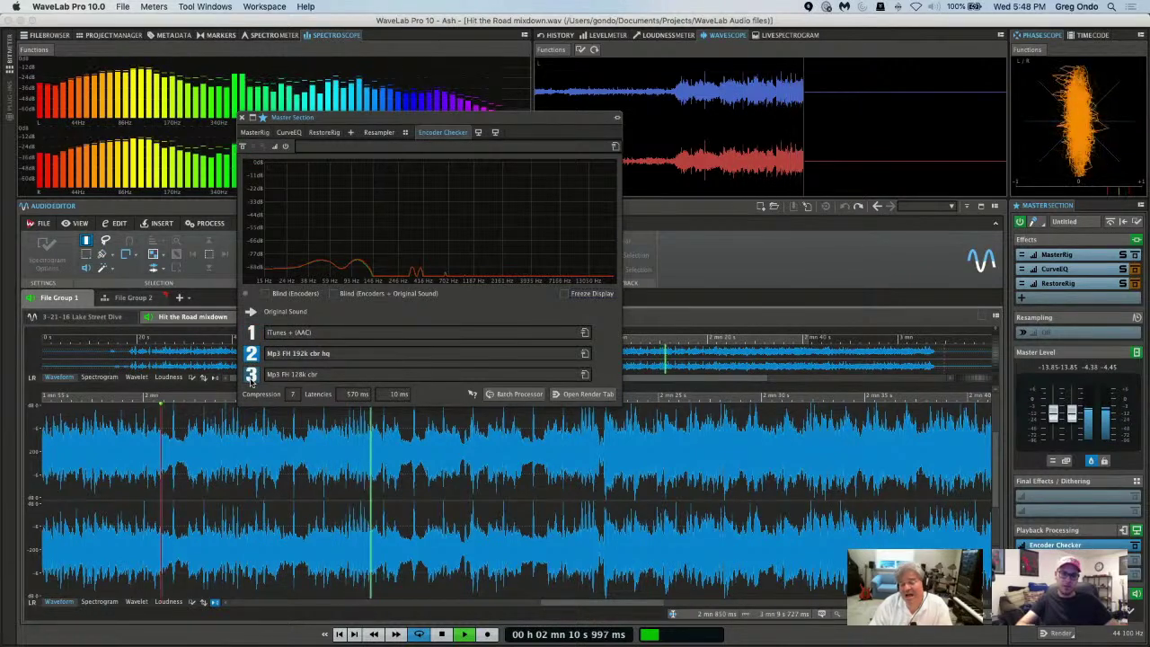
pyautogui.click(251, 375)
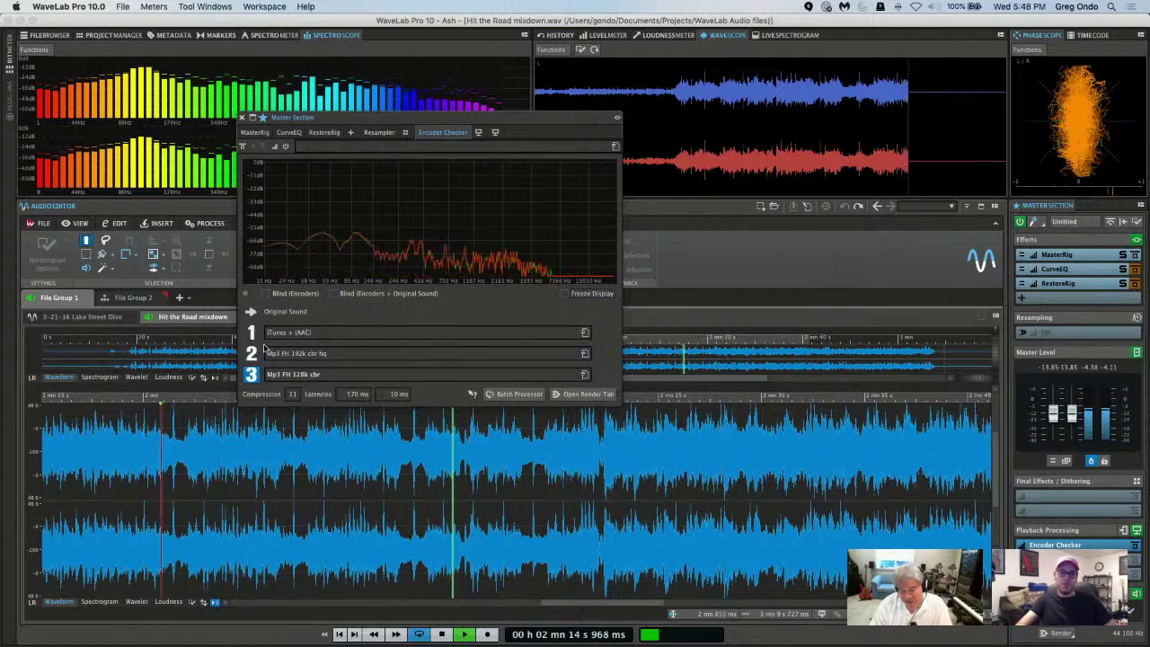
pyautogui.press('space')
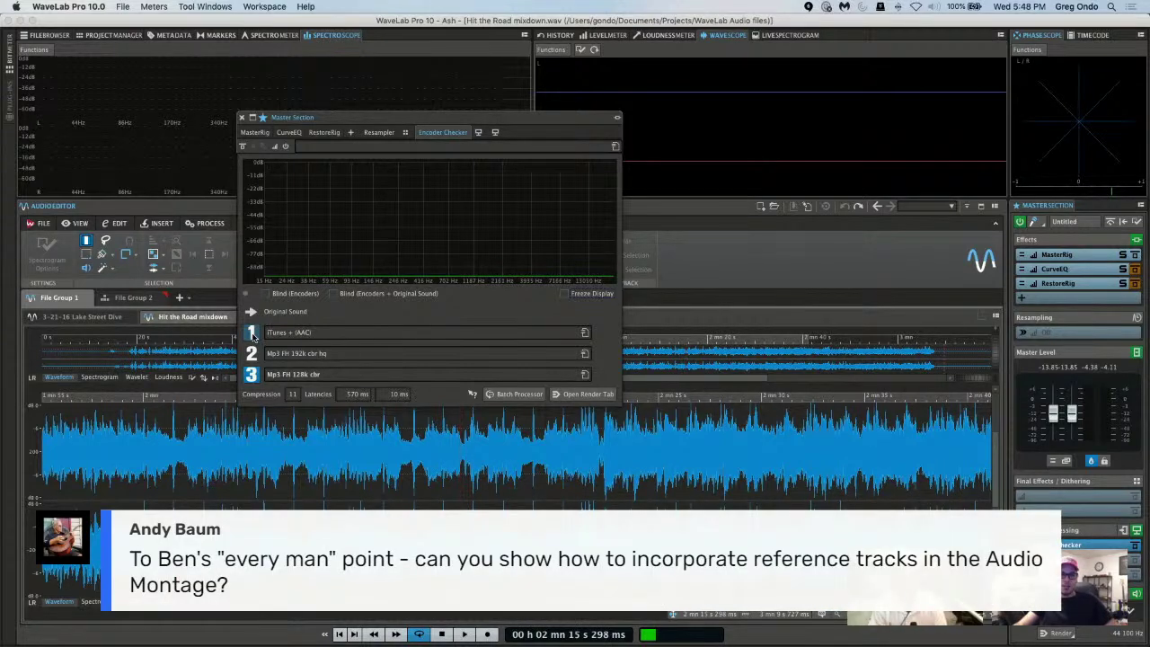
pyautogui.click(241, 118)
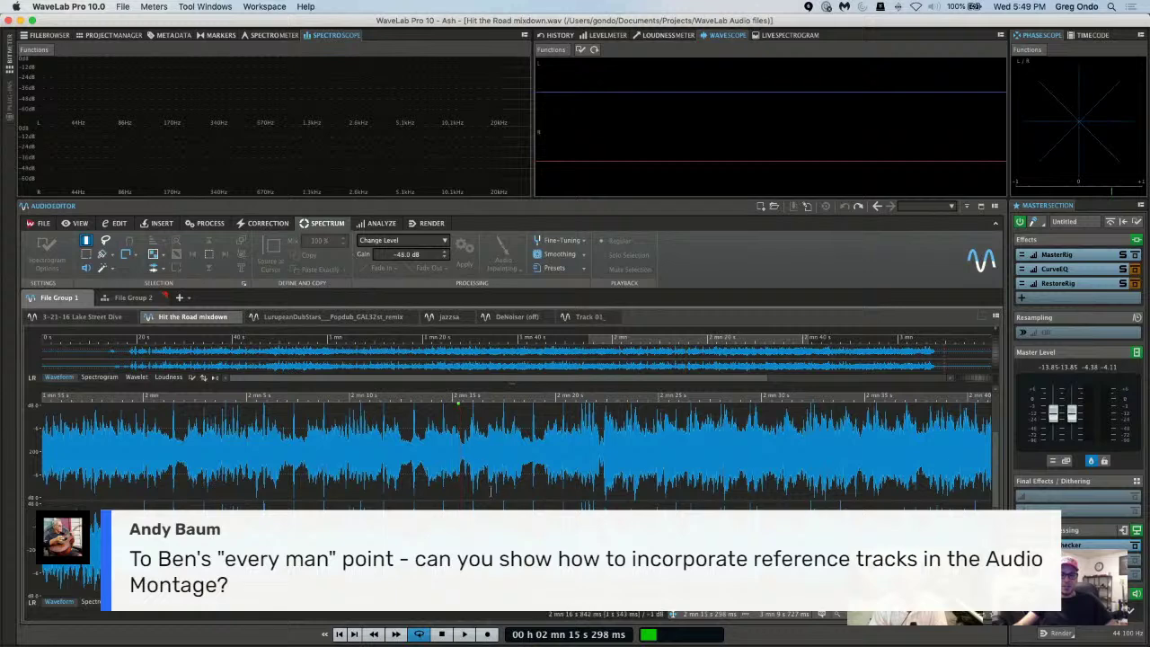
pyautogui.press('space')
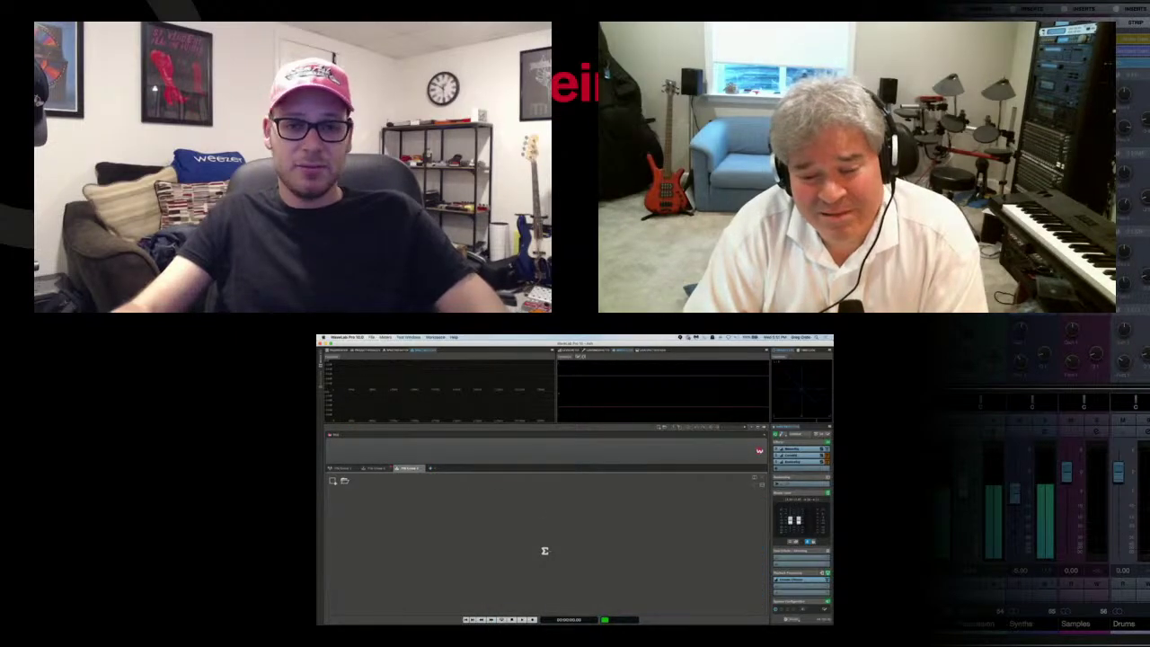
pyautogui.click(332, 480)
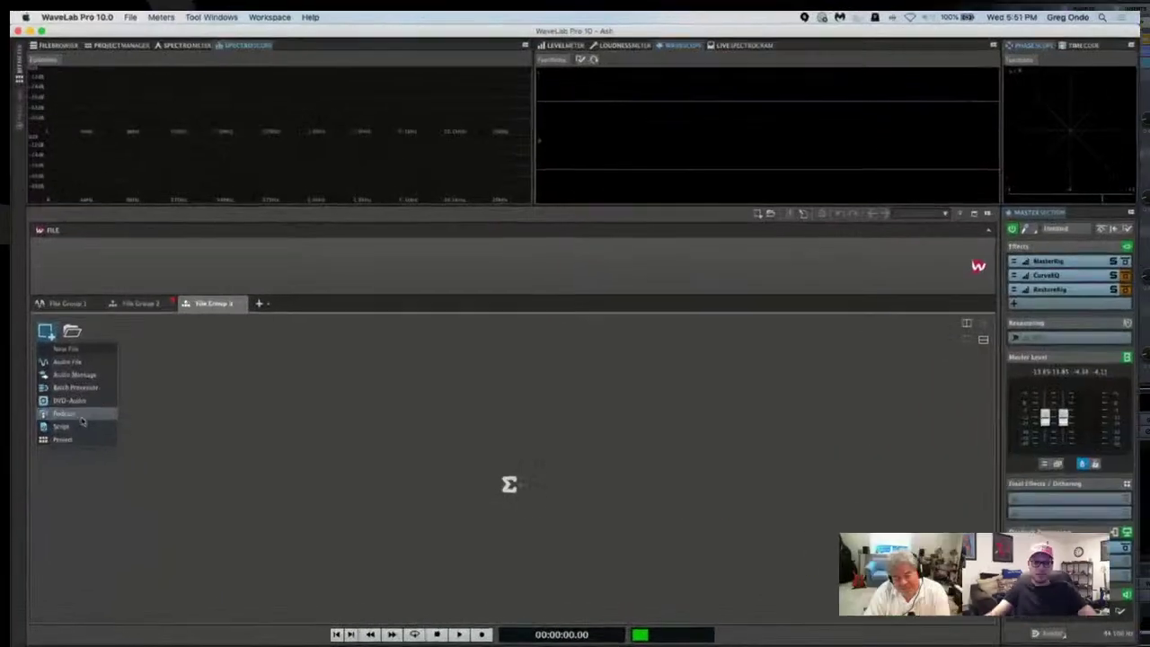
pyautogui.moveTo(81, 373)
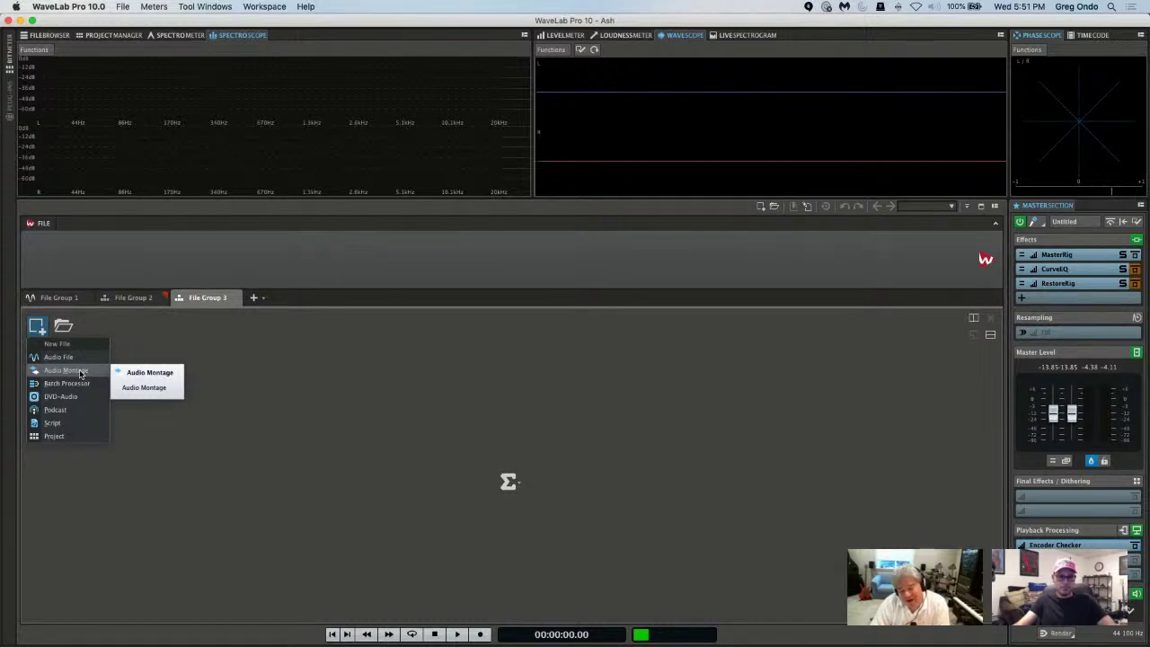
pyautogui.click(132, 373)
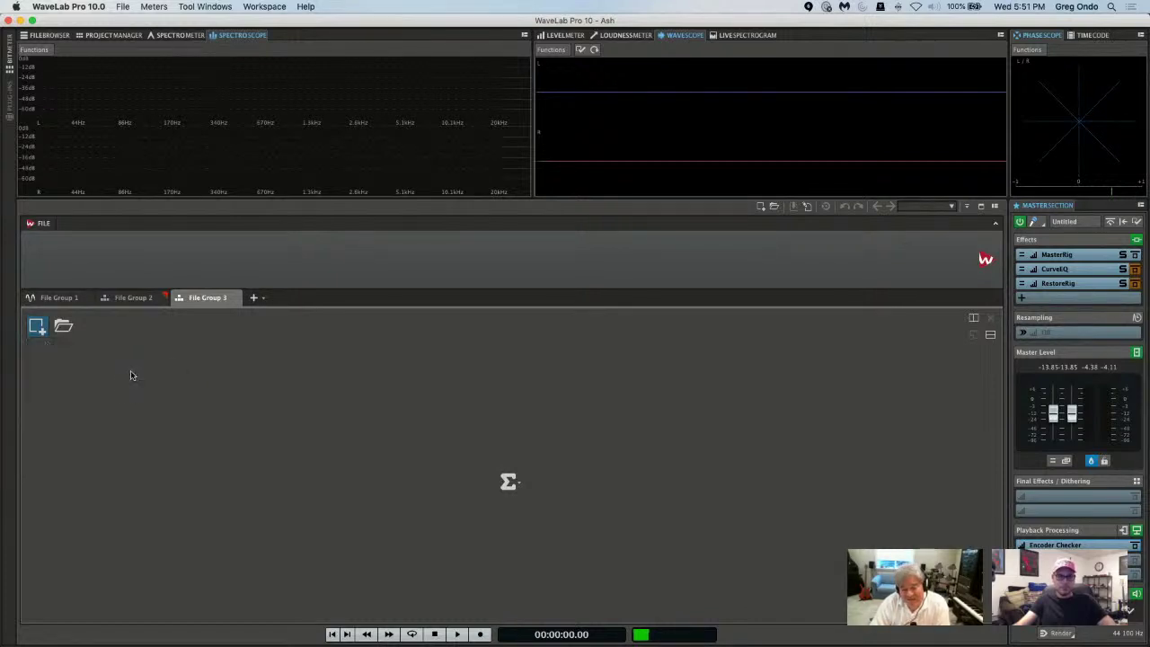
pyautogui.click(36, 325)
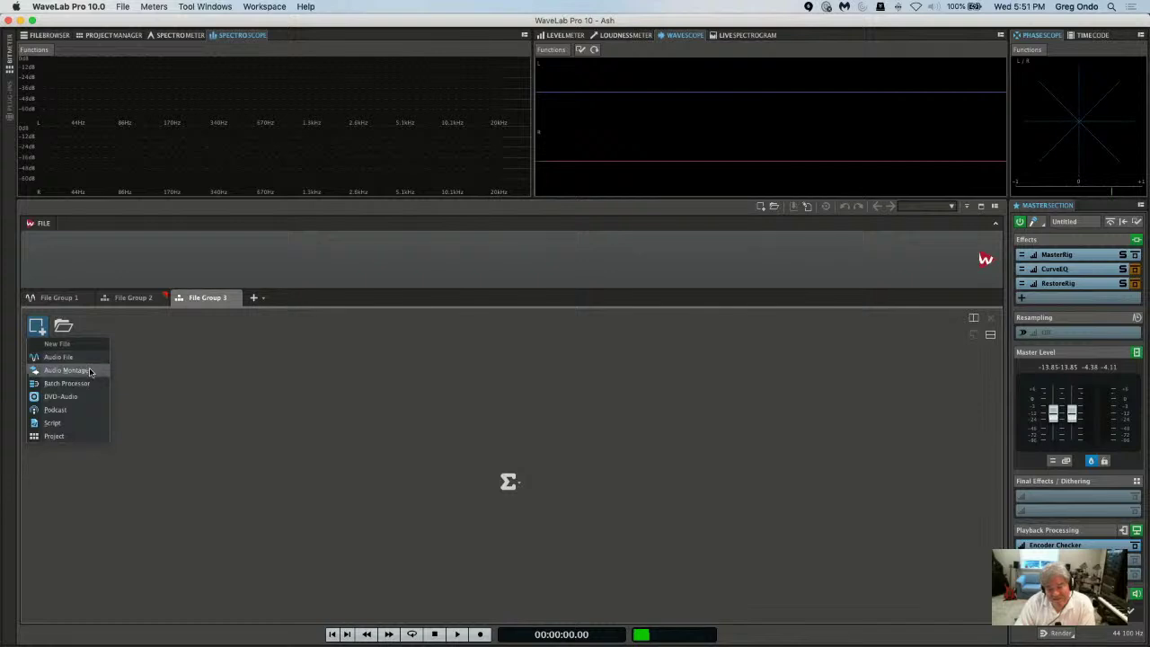
pyautogui.click(218, 354)
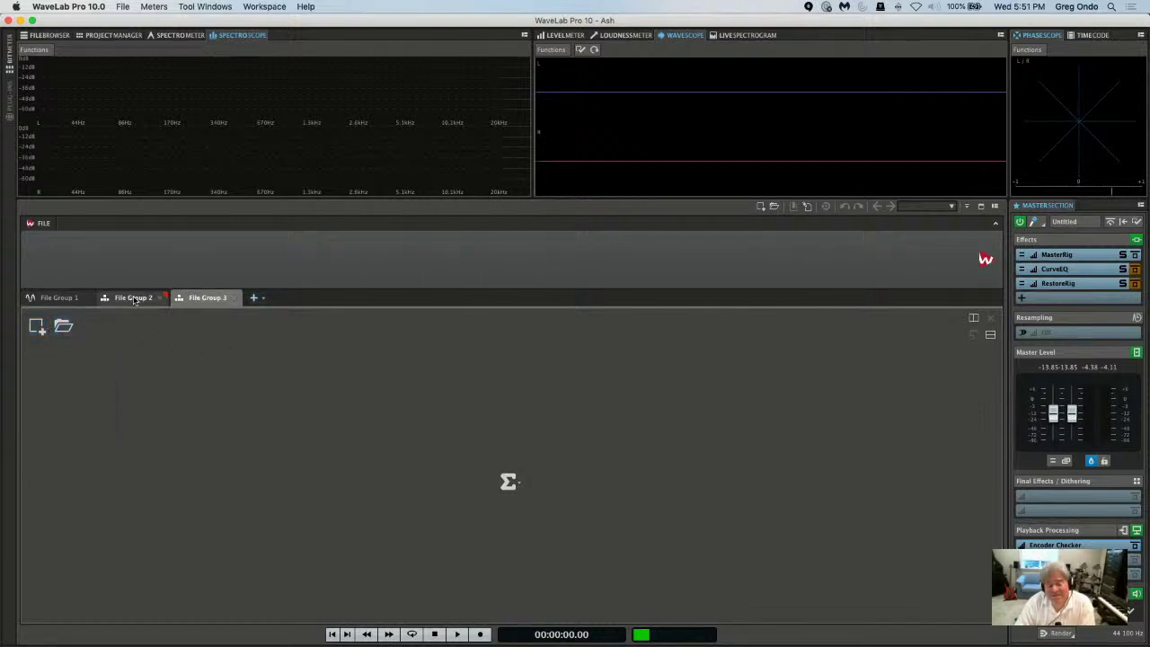
# Open all six audio files, Track 01_.wav through Track 06.wav, from the brian audio folder.
pyautogui.click(63, 327)
pyautogui.click(99, 354)
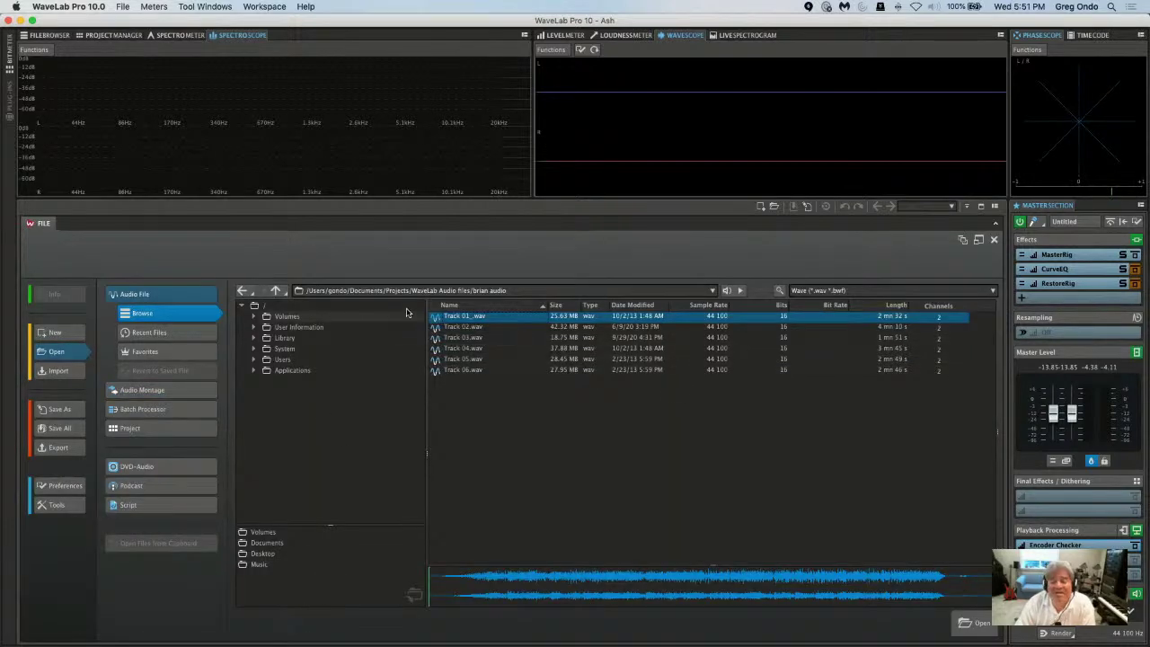
pyautogui.keyDown('shift'); pyautogui.click(471, 371); pyautogui.keyUp('shift')
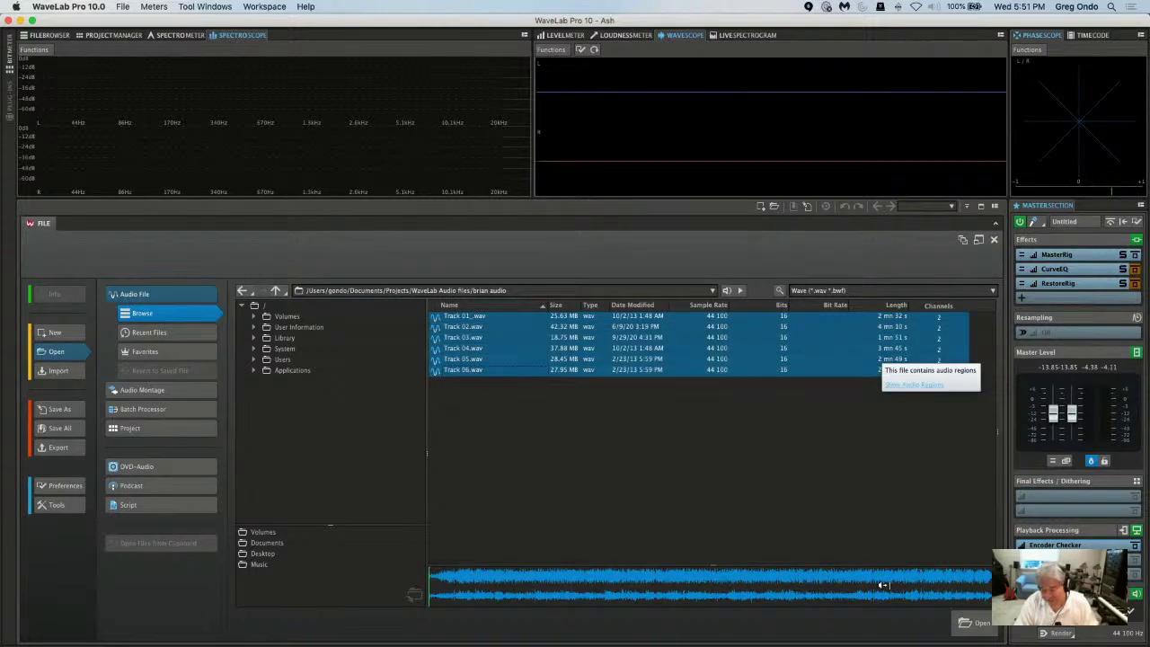
pyautogui.click(968, 625)
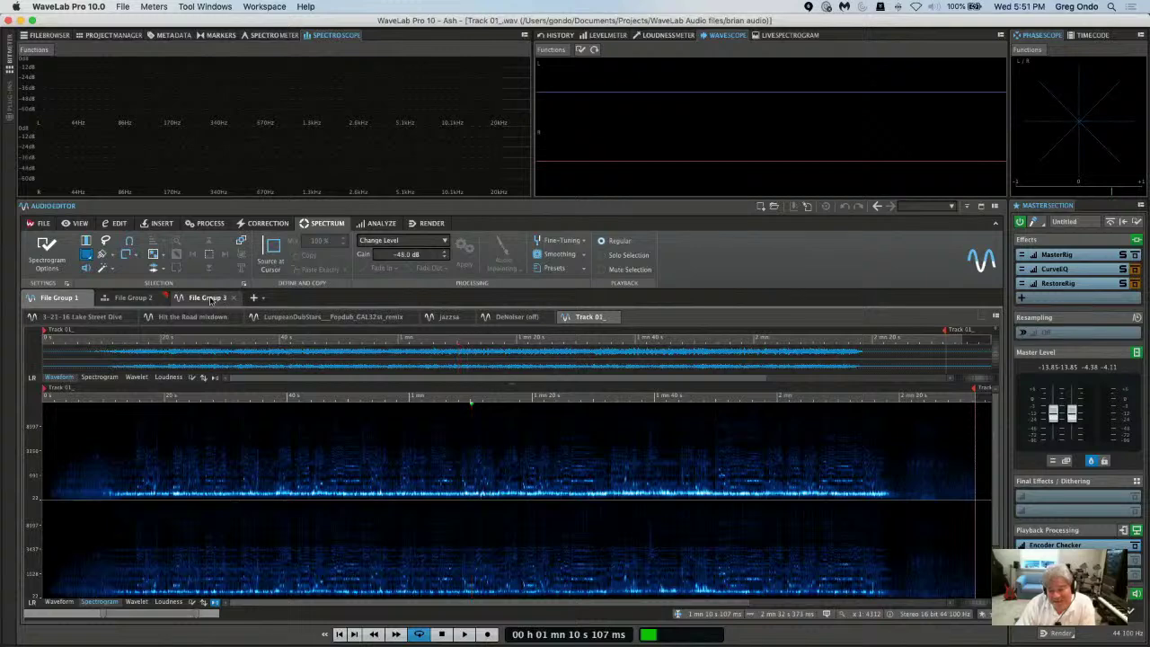
# Display Track 01_ as a waveform and bring up the untitled audio montage in File Group 2.
pyautogui.click(59, 602)
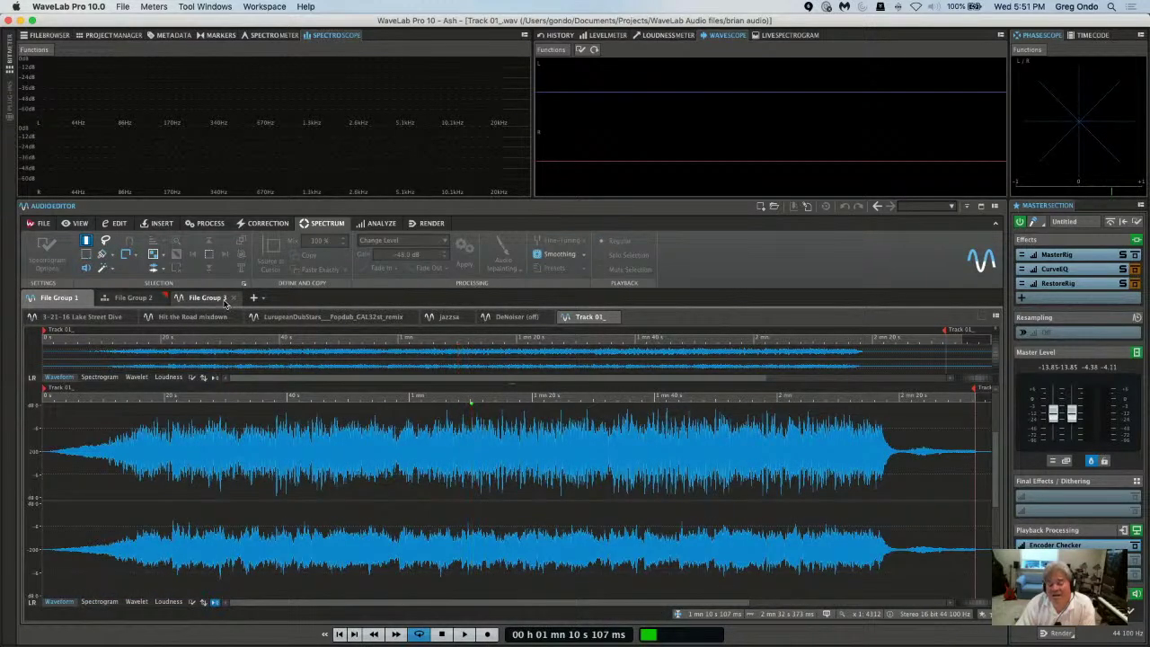
pyautogui.click(130, 298)
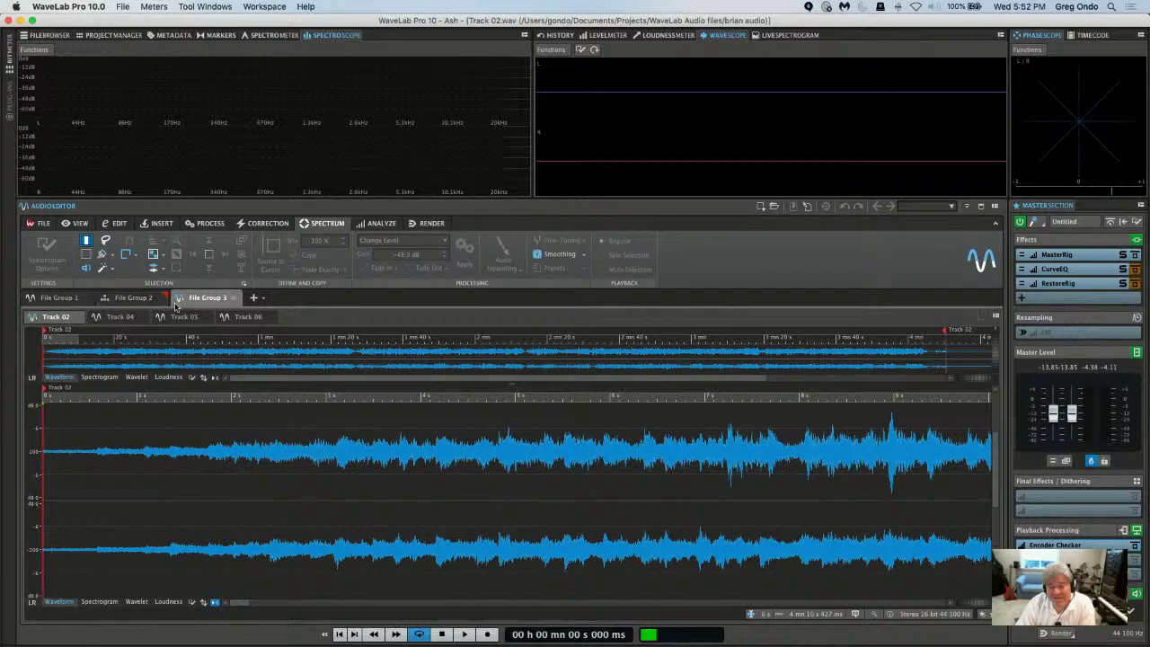
pyautogui.click(133, 299)
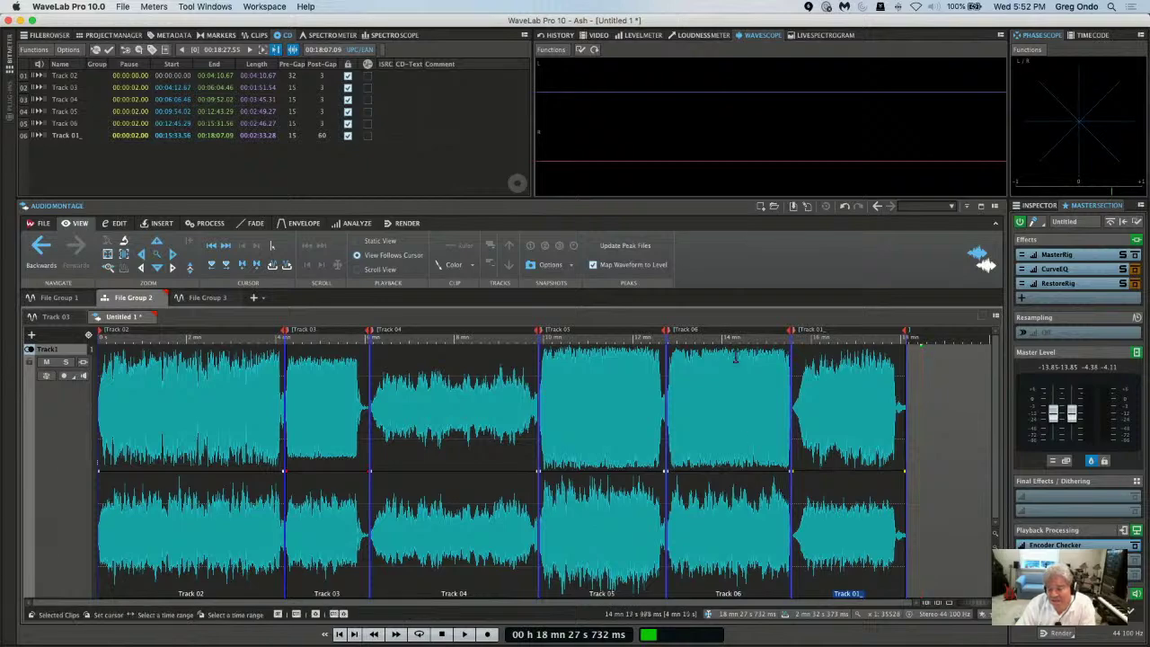
# Move the Track 03 clip in the montage slightly earlier, to a CD track start of 00:04:12.49.
pyautogui.moveTo(267, 336); pyautogui.dragTo(273, 367)
pyautogui.moveTo(395, 539)
pyautogui.mouseDown()
pyautogui.moveTo(566, 541)
pyautogui.moveTo(584, 526)
pyautogui.moveTo(433, 489)
pyautogui.moveTo(395, 503)
pyautogui.moveTo(445, 501)
pyautogui.moveTo(409, 501)
pyautogui.moveTo(430, 498)
pyautogui.mouseUp()
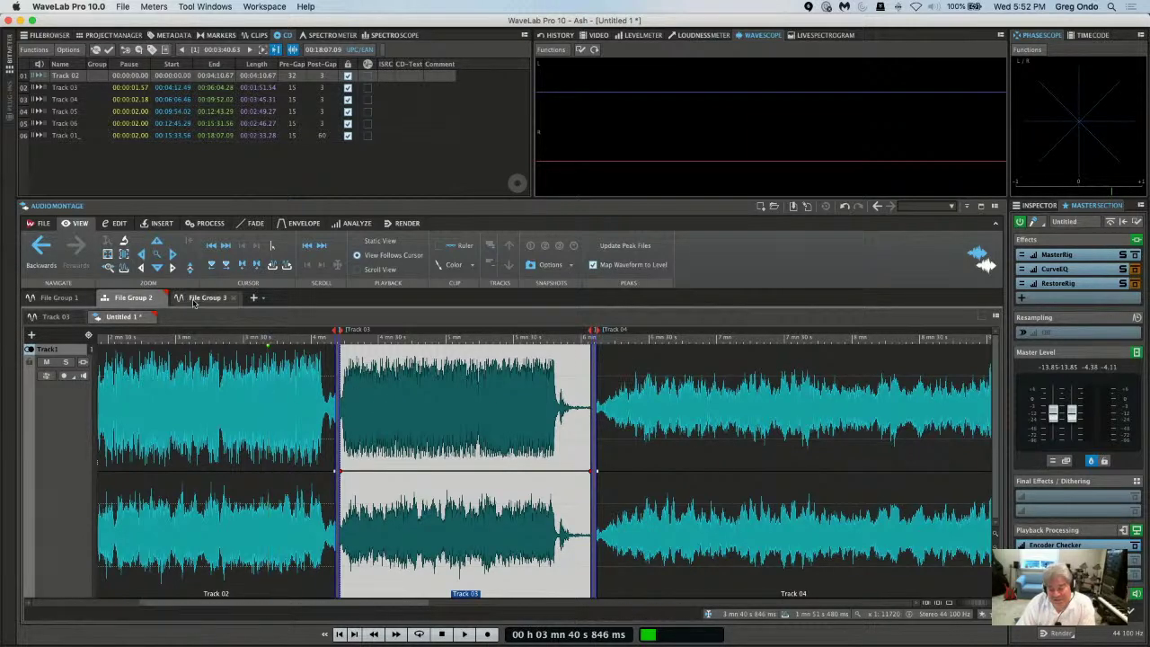
# Play the montage briefly within Track 02 from about 3 min 4 s, and within Track 03 from about 5 min 4 s.
pyautogui.click(187, 425)
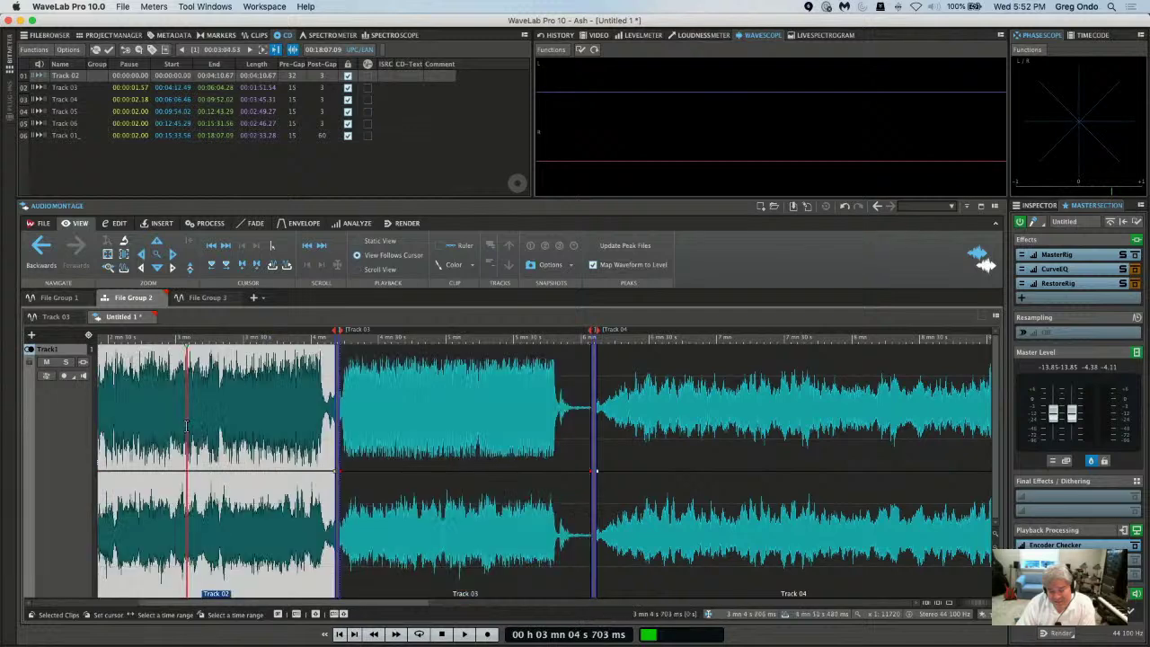
pyautogui.press('space')
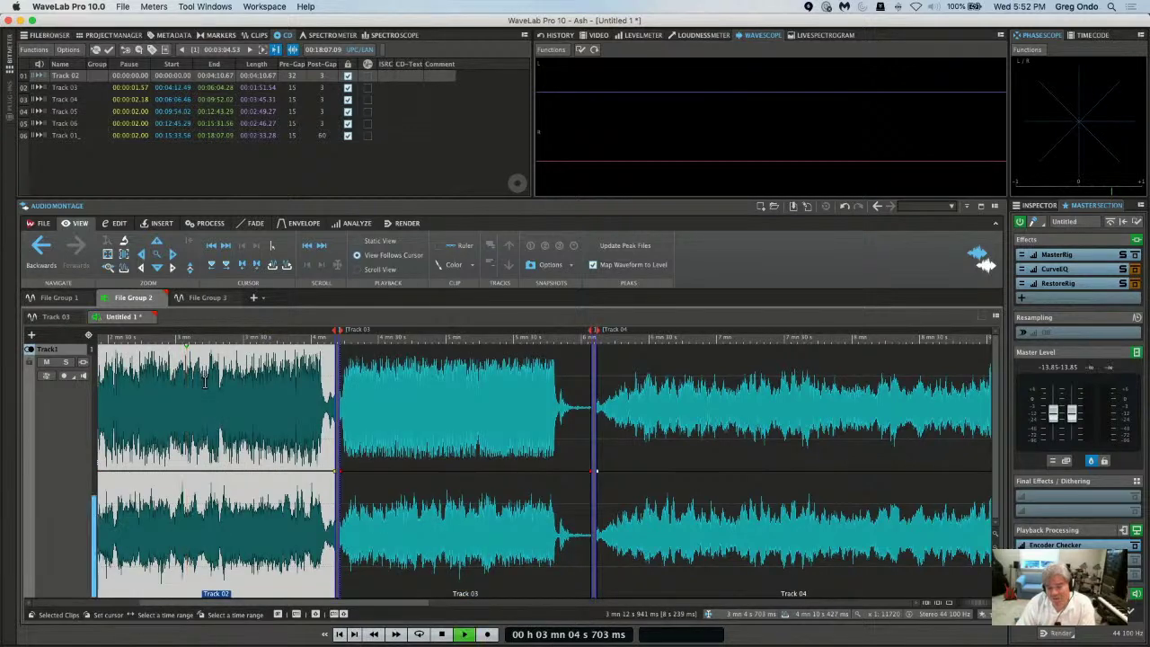
pyautogui.press('space')
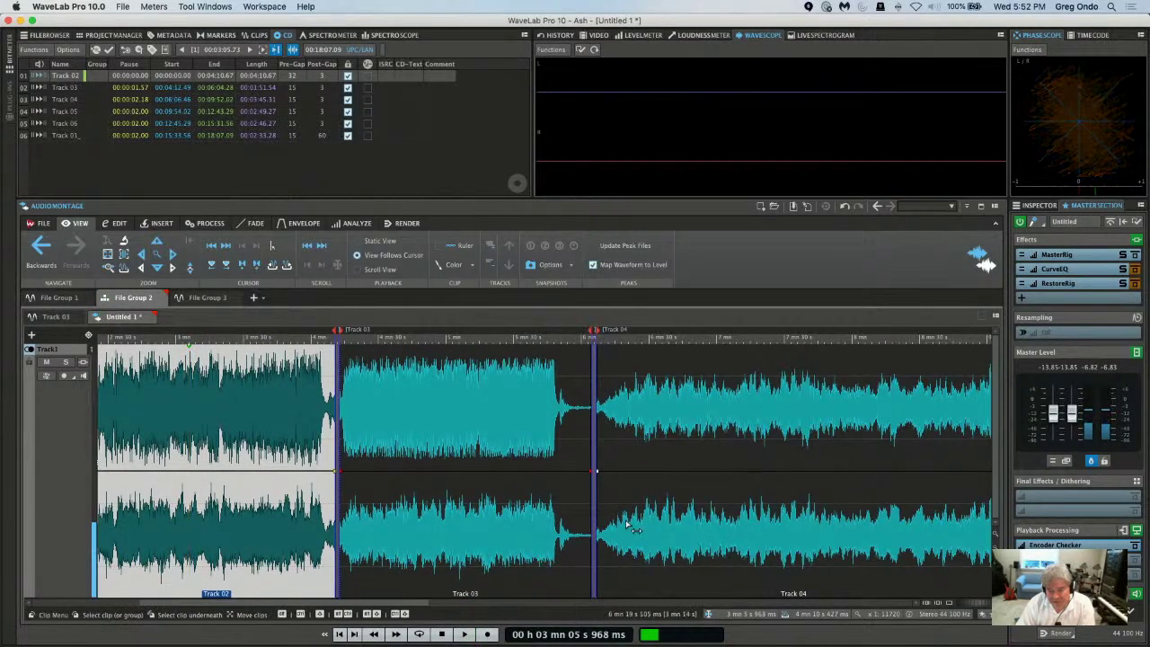
pyautogui.click(456, 479)
pyautogui.press('space')
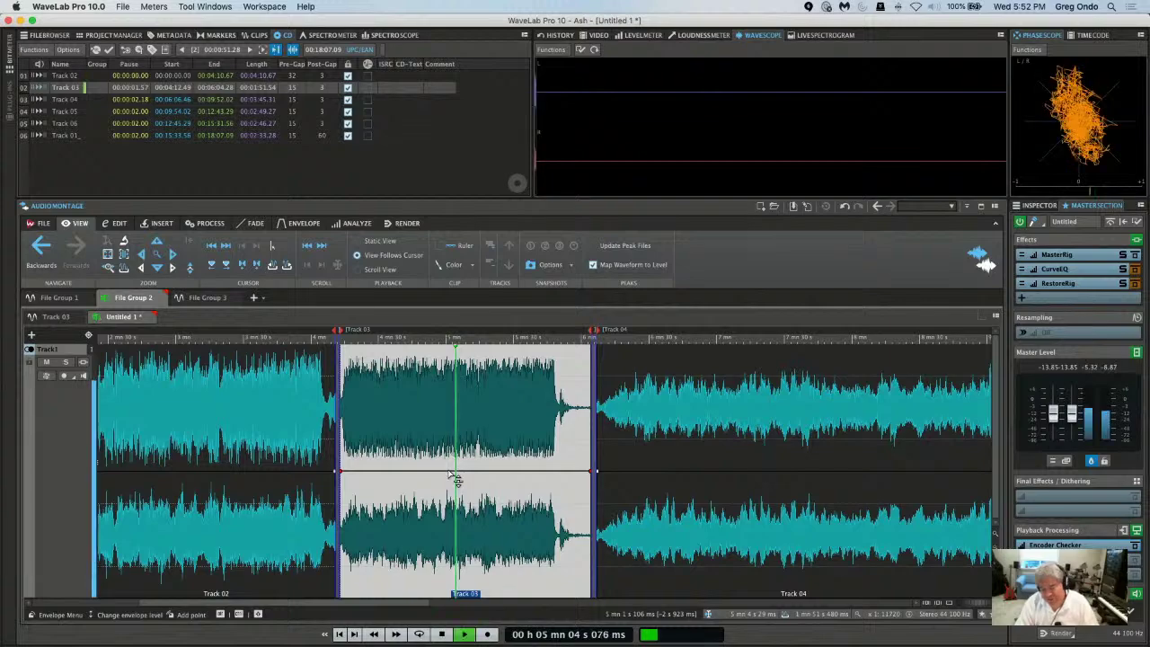
# Play the montage briefly within Track 04 from about 7 min 10 s and bring all six tracks into view.
pyautogui.click(740, 429)
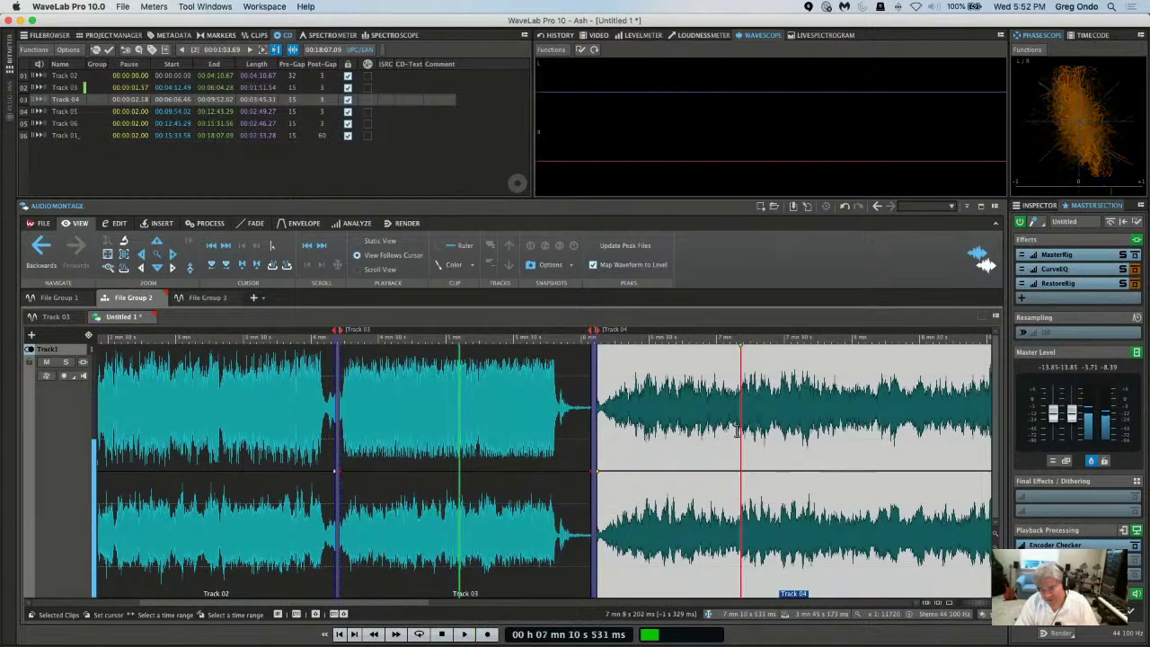
pyautogui.press('space')
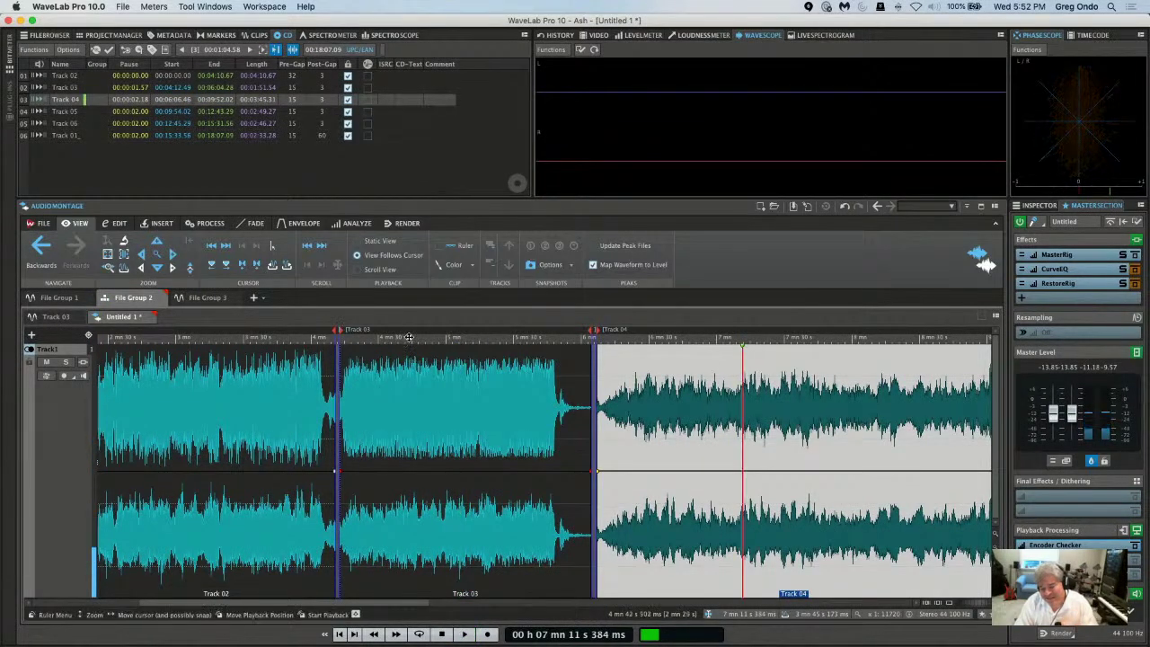
pyautogui.click(408, 337)
pyautogui.moveTo(409, 337); pyautogui.dragTo(449, 495)
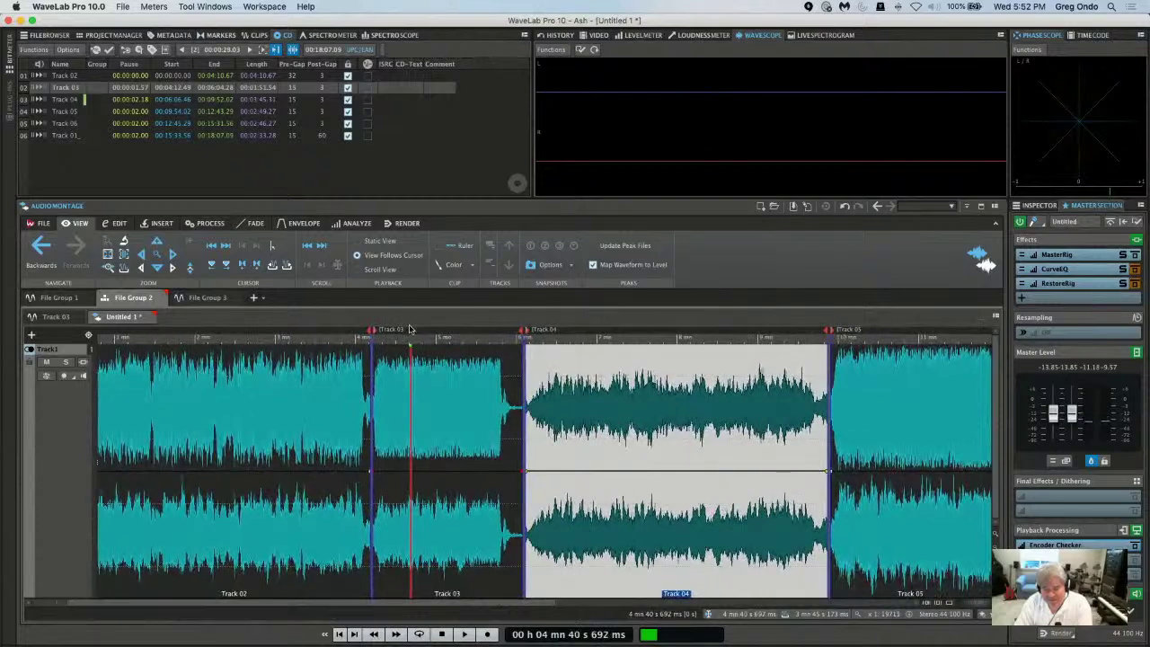
pyautogui.click(482, 480)
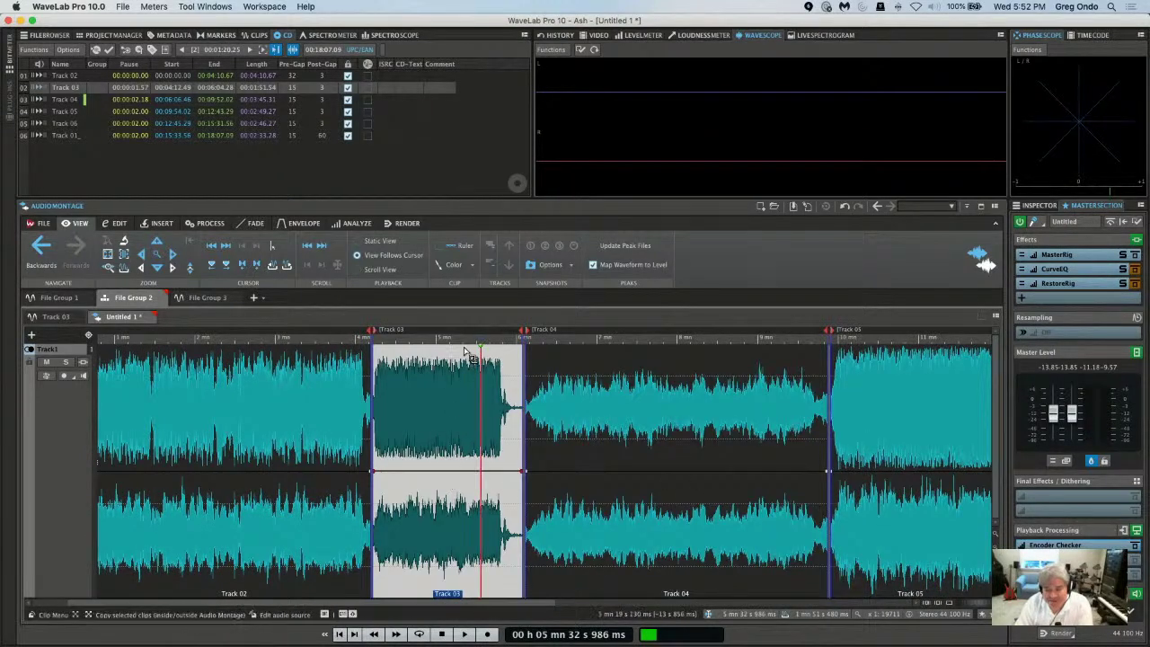
pyautogui.moveTo(463, 337); pyautogui.dragTo(576, 458)
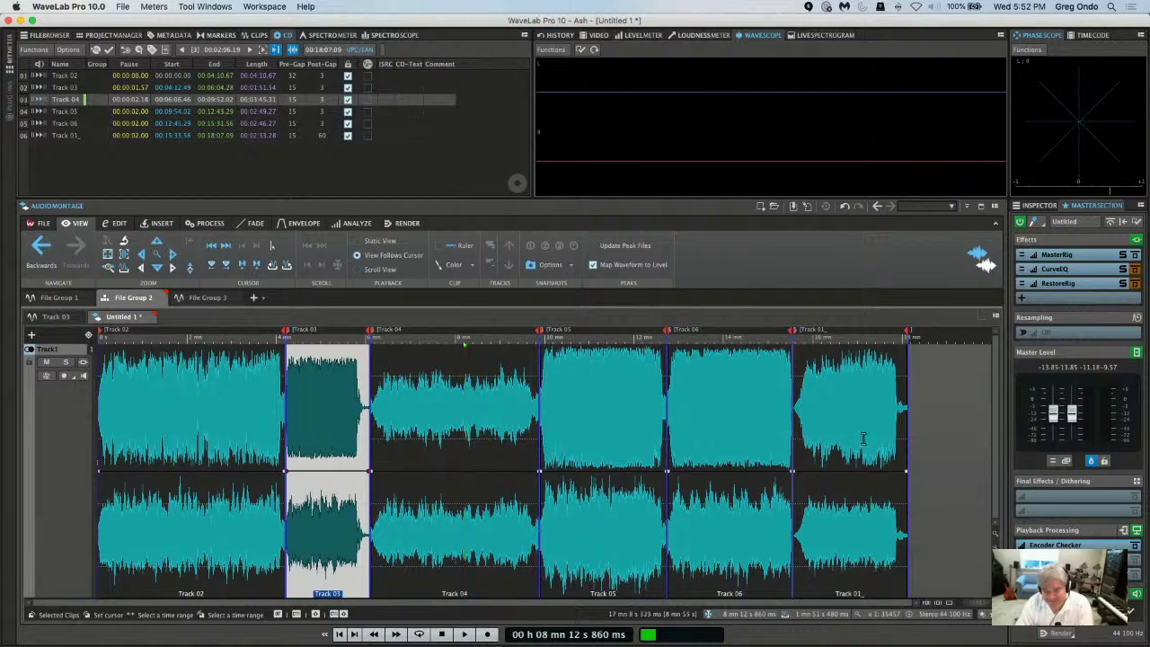
# Open the source audio file of the Track 03 clip for editing from the montage.
pyautogui.doubleClick(313, 337)
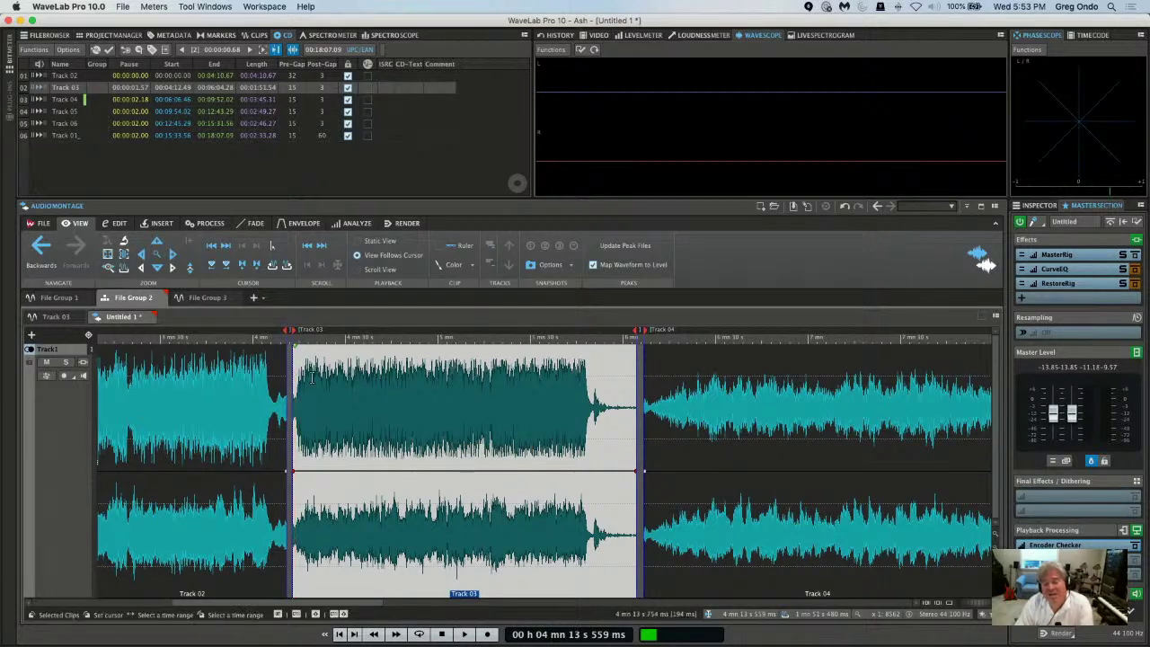
pyautogui.click(120, 223)
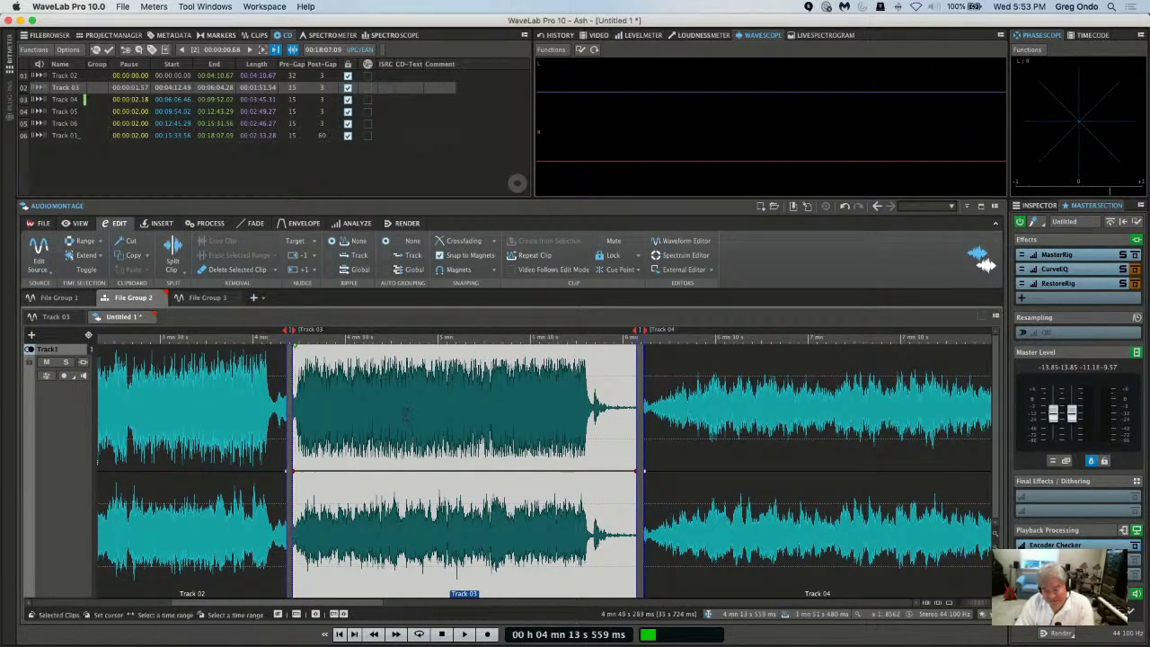
pyautogui.click(440, 534)
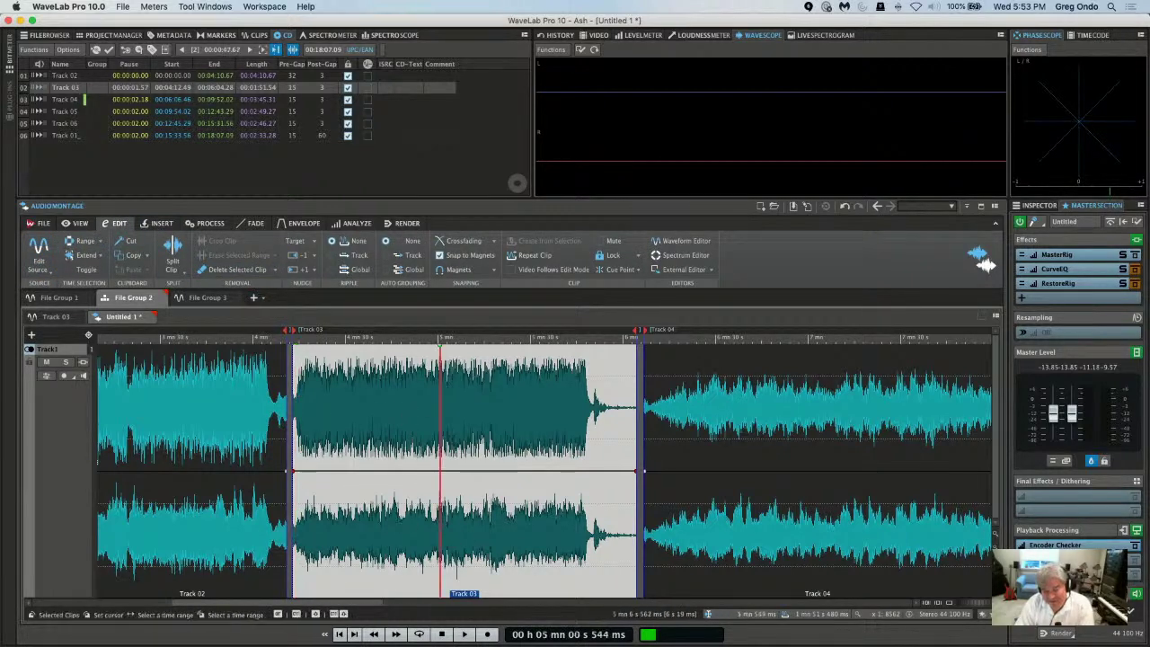
pyautogui.click(41, 264)
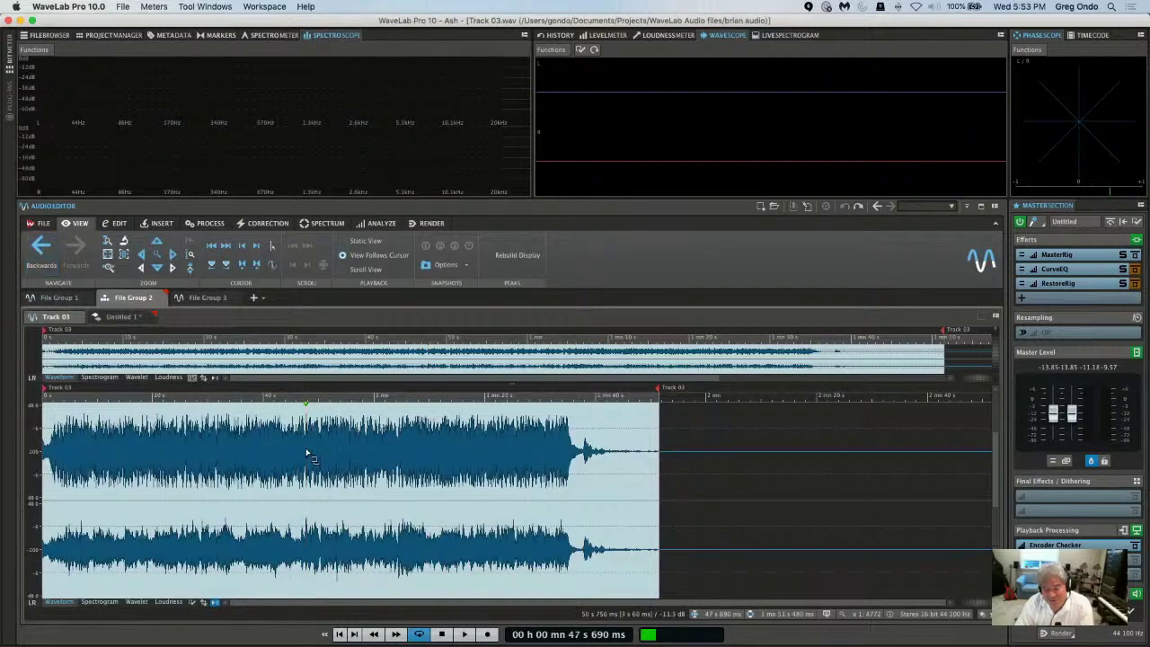
# Select the entire Track 03 file and apply the Pan Normalizer with Loudness (EBU R-128) as reference and Equal Loudness.
pyautogui.doubleClick(280, 521)
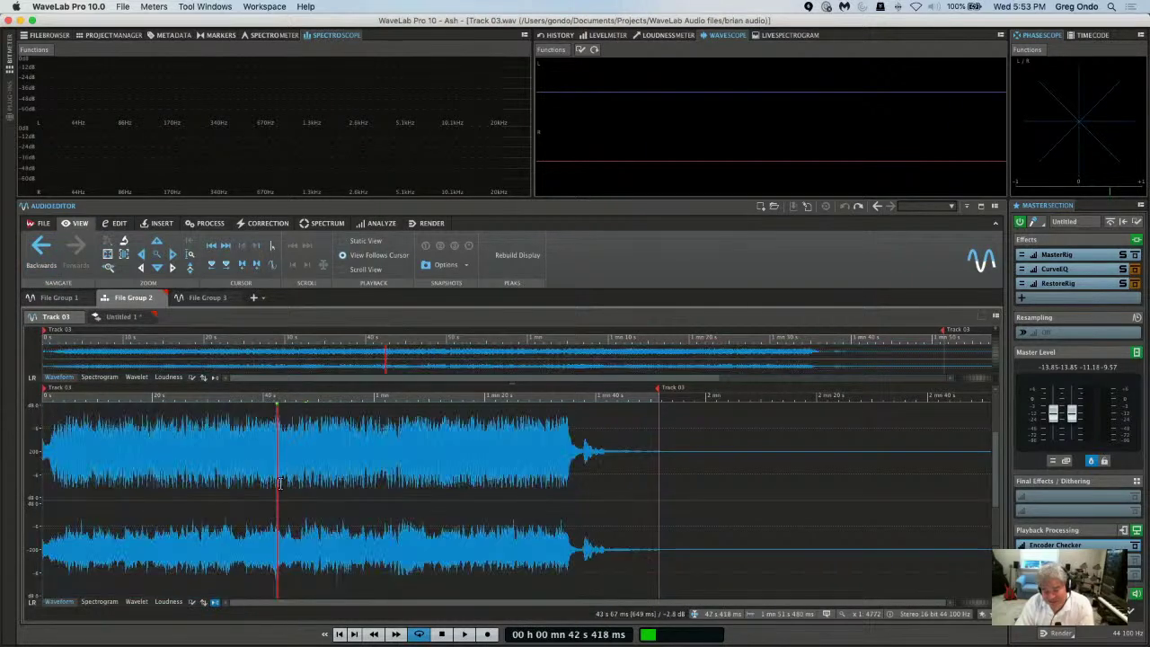
pyautogui.click(279, 483)
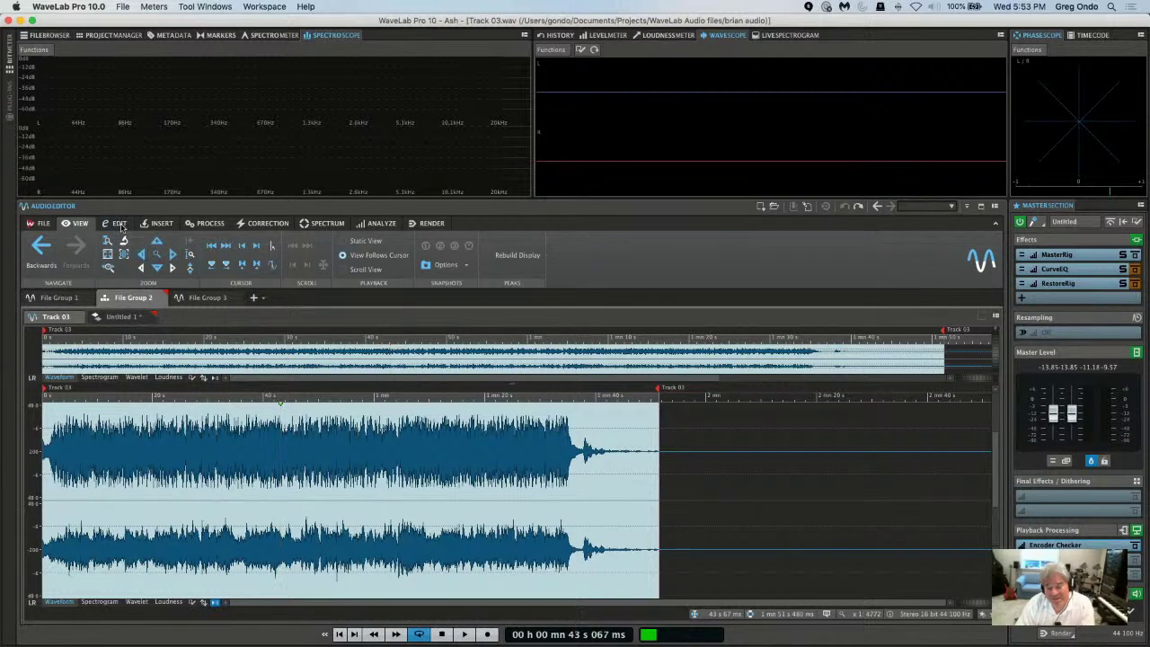
pyautogui.click(208, 223)
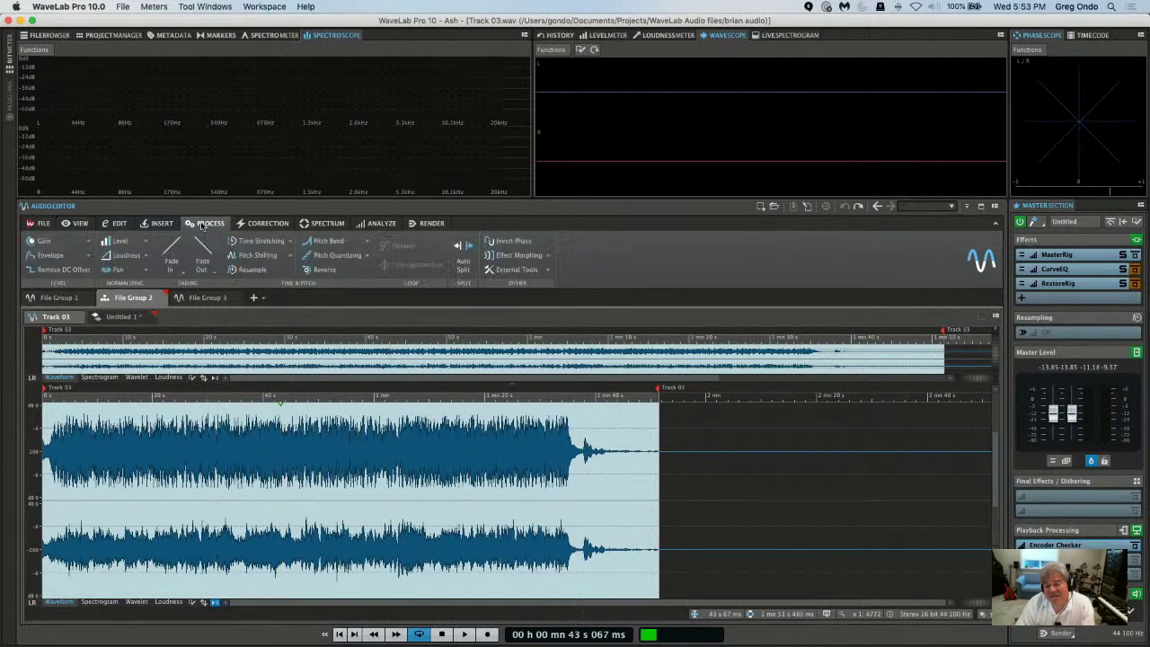
pyautogui.click(126, 272)
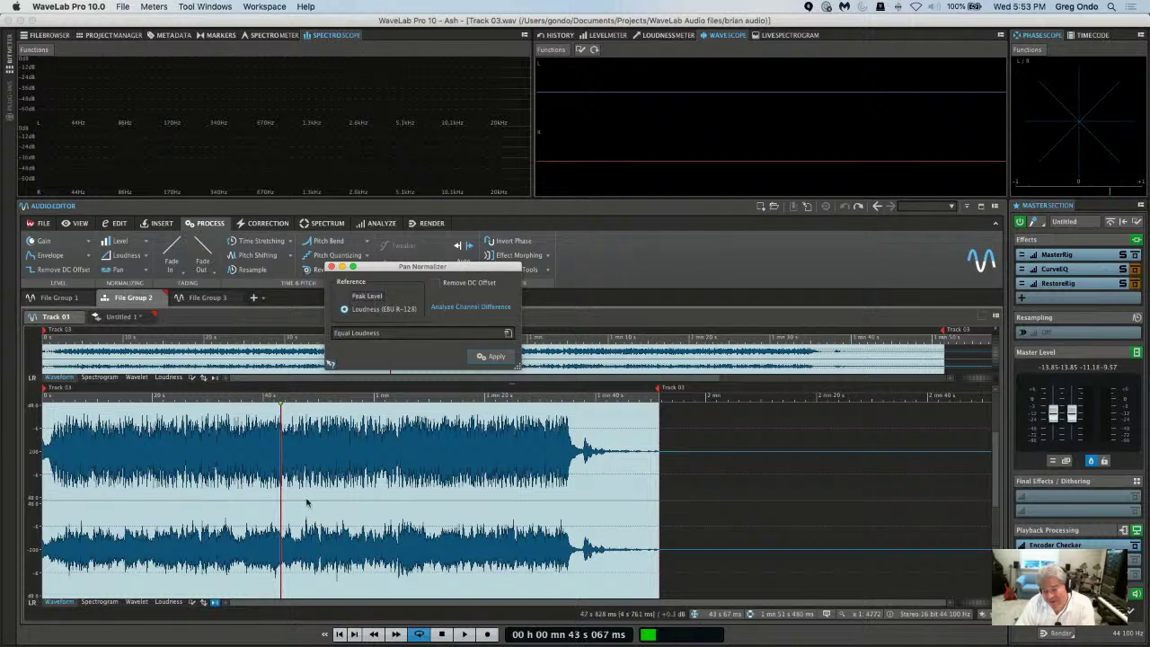
pyautogui.click(343, 309)
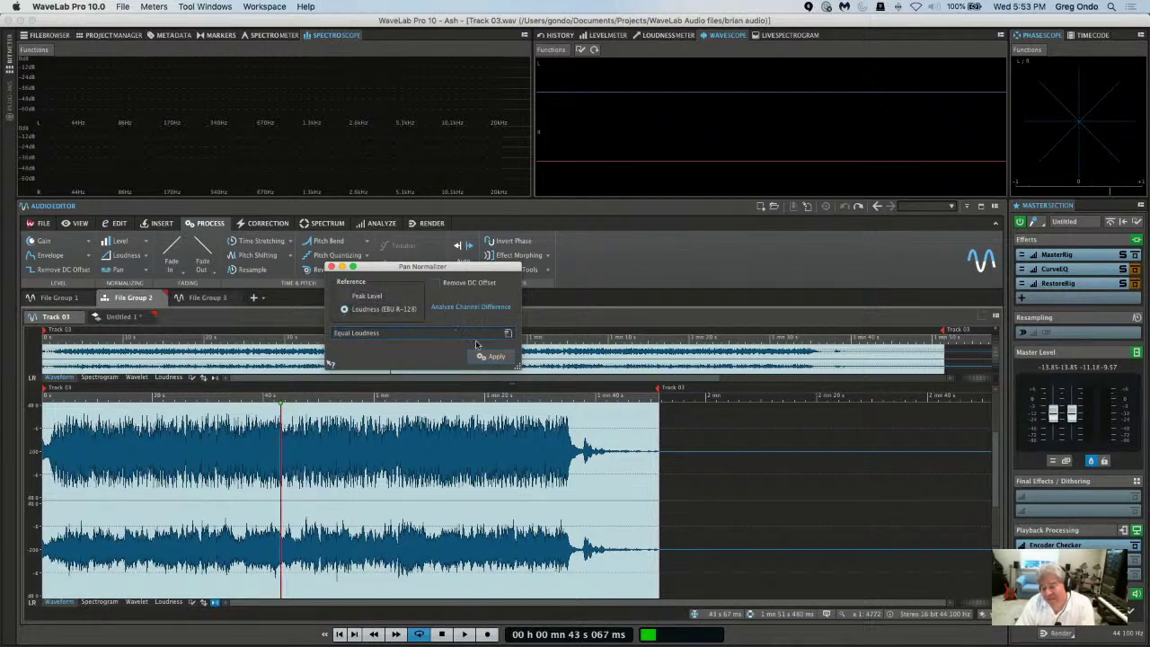
pyautogui.click(496, 357)
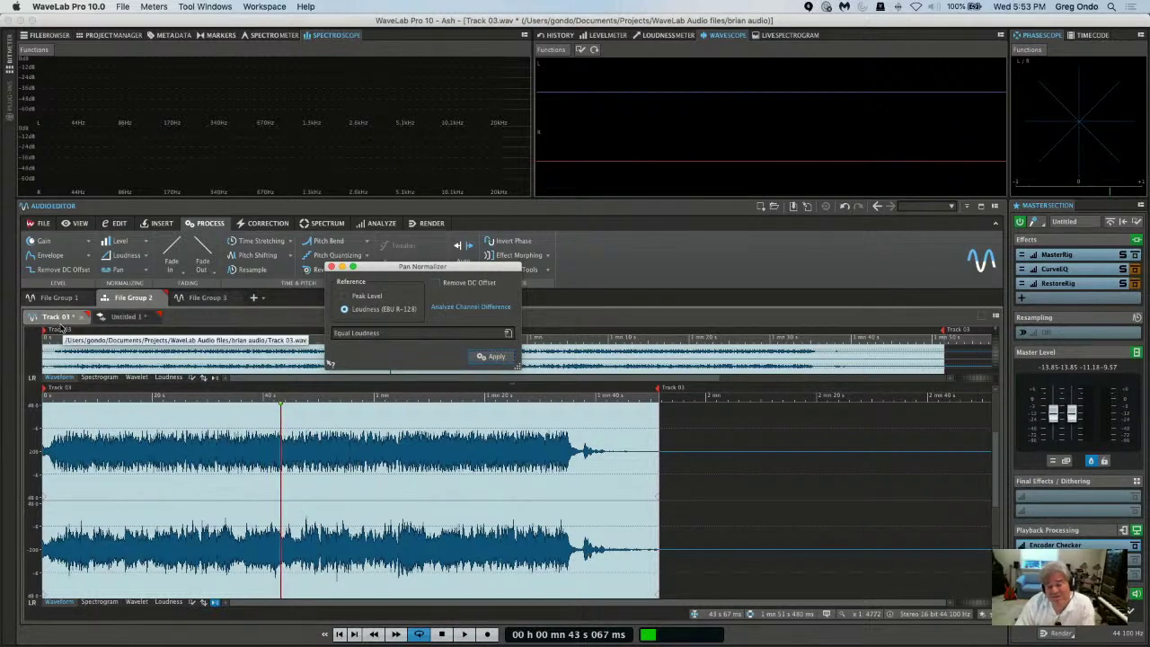
# Return to the untitled montage, close the Pan Normalizer and show the full montage.
pyautogui.click(130, 316)
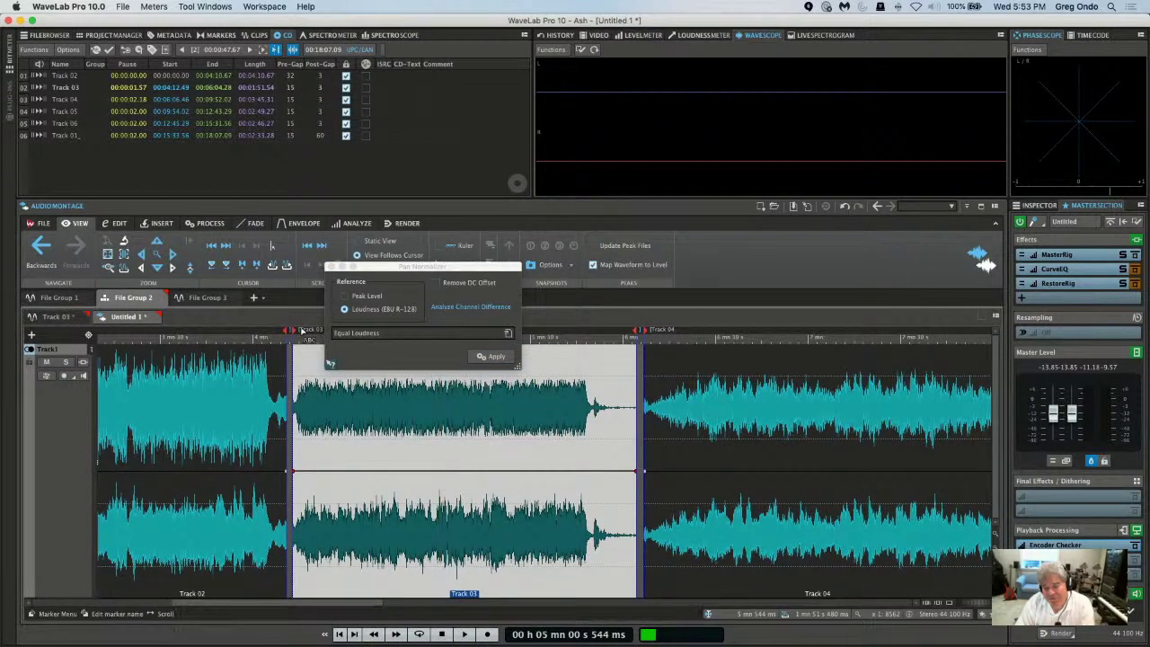
pyautogui.click(331, 267)
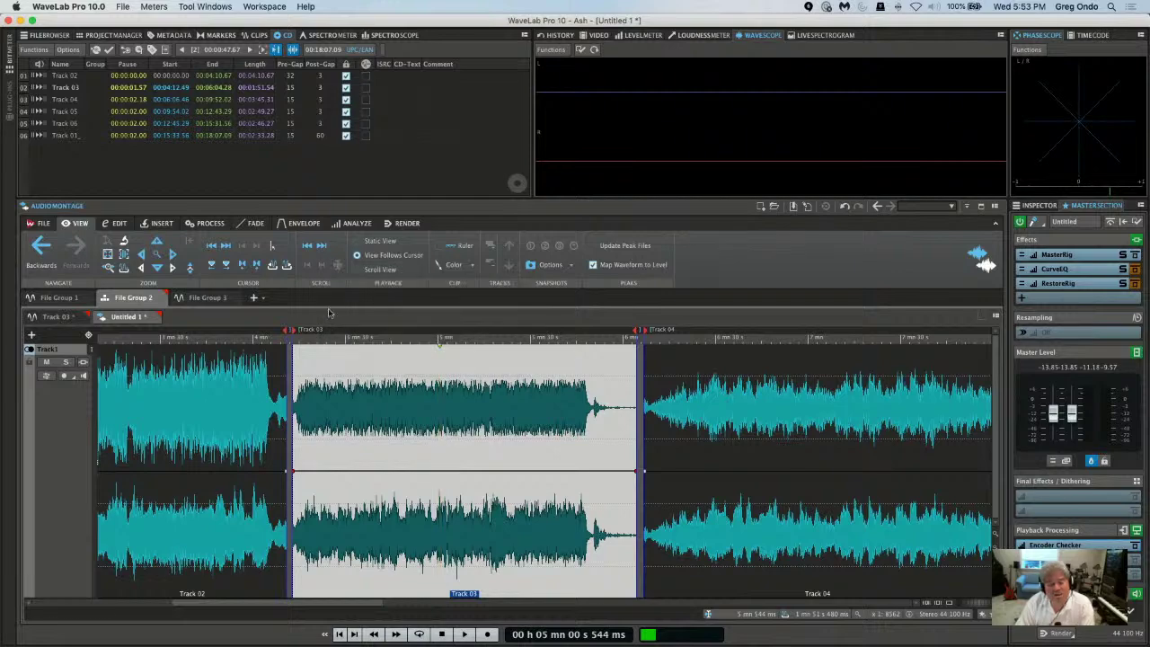
pyautogui.moveTo(332, 336); pyautogui.dragTo(333, 313)
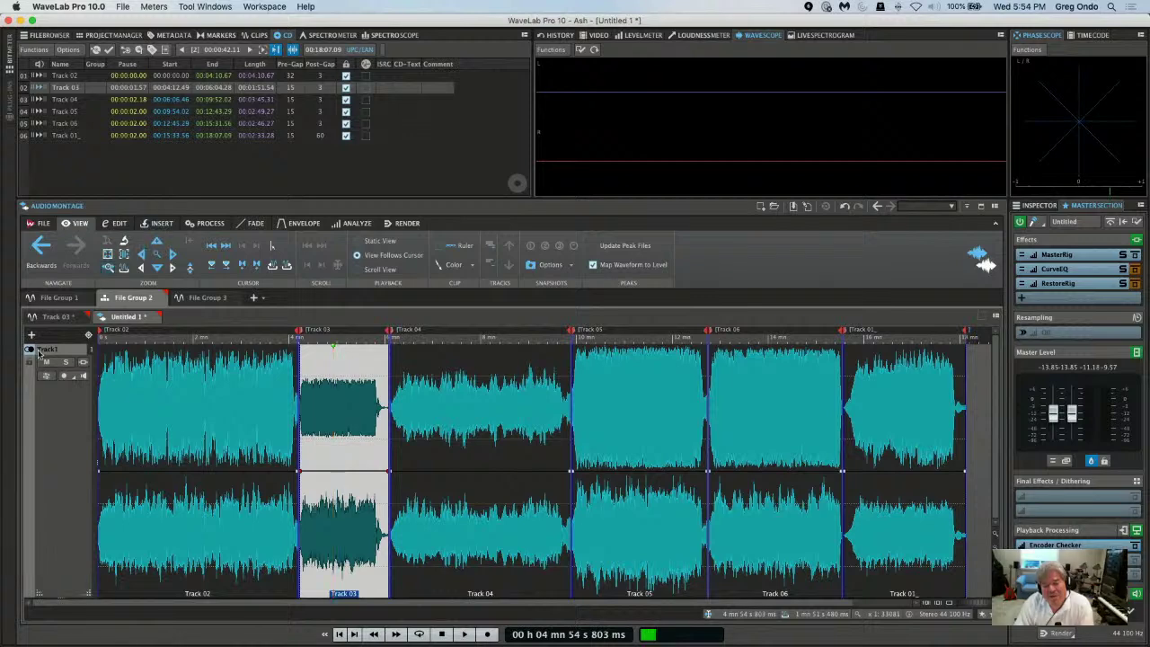
# Apply the Loudness Meta Normalizer to the clips with Match Loudness of Active Clip, using Track 03 as the active clip.
pyautogui.click(212, 223)
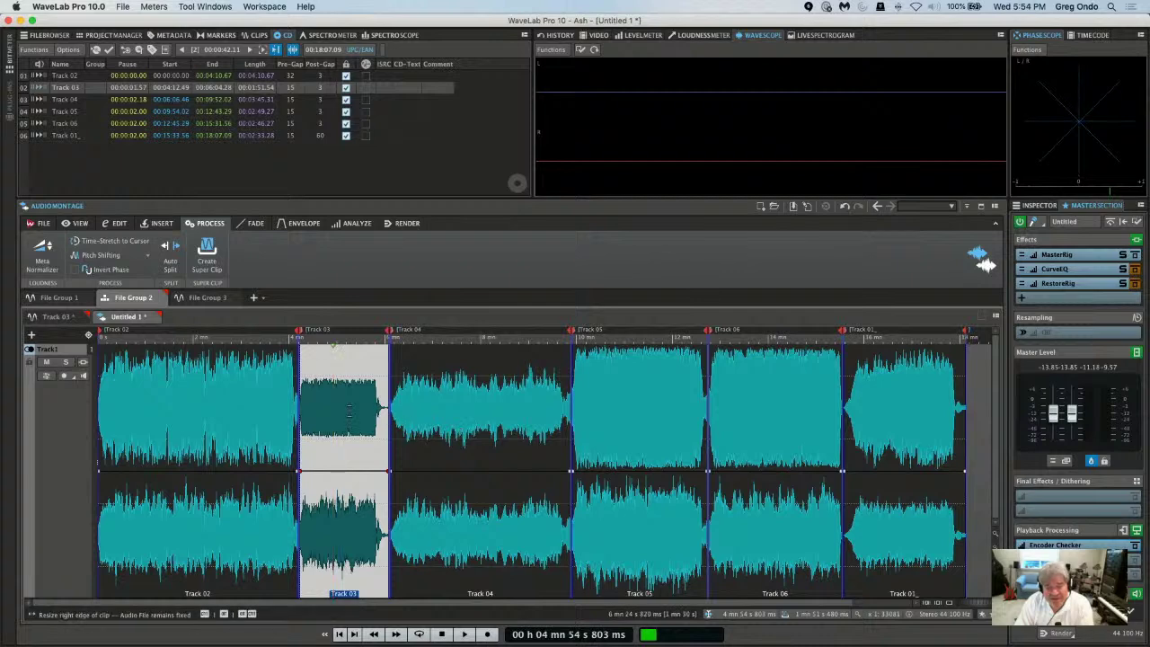
pyautogui.click(338, 485)
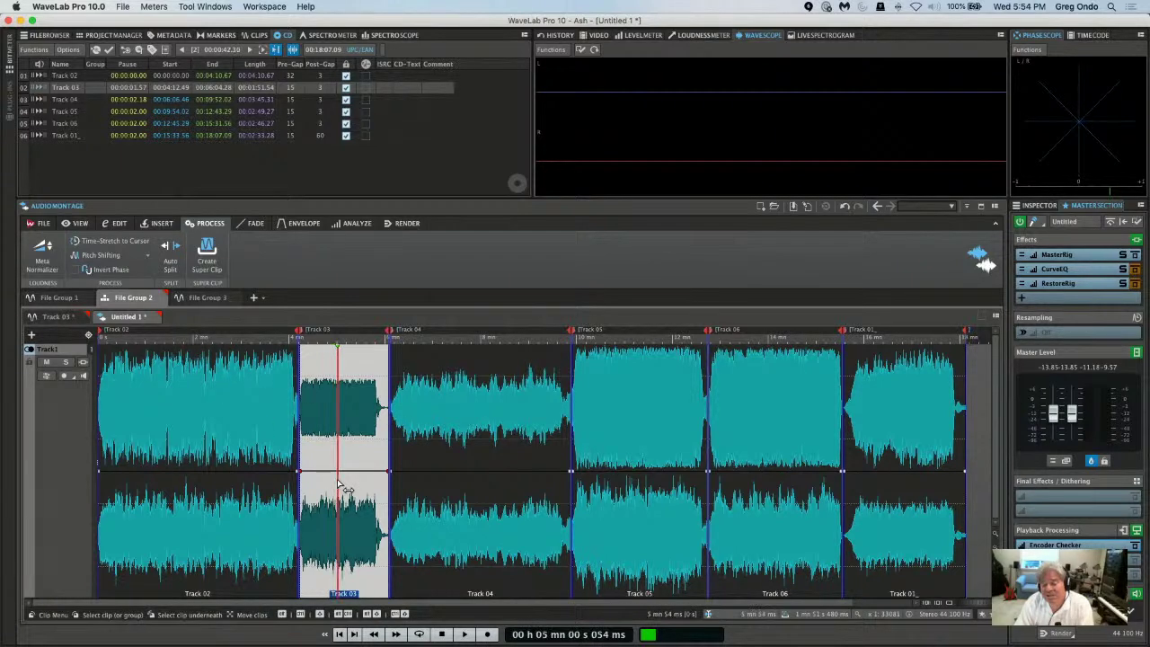
pyautogui.click(44, 257)
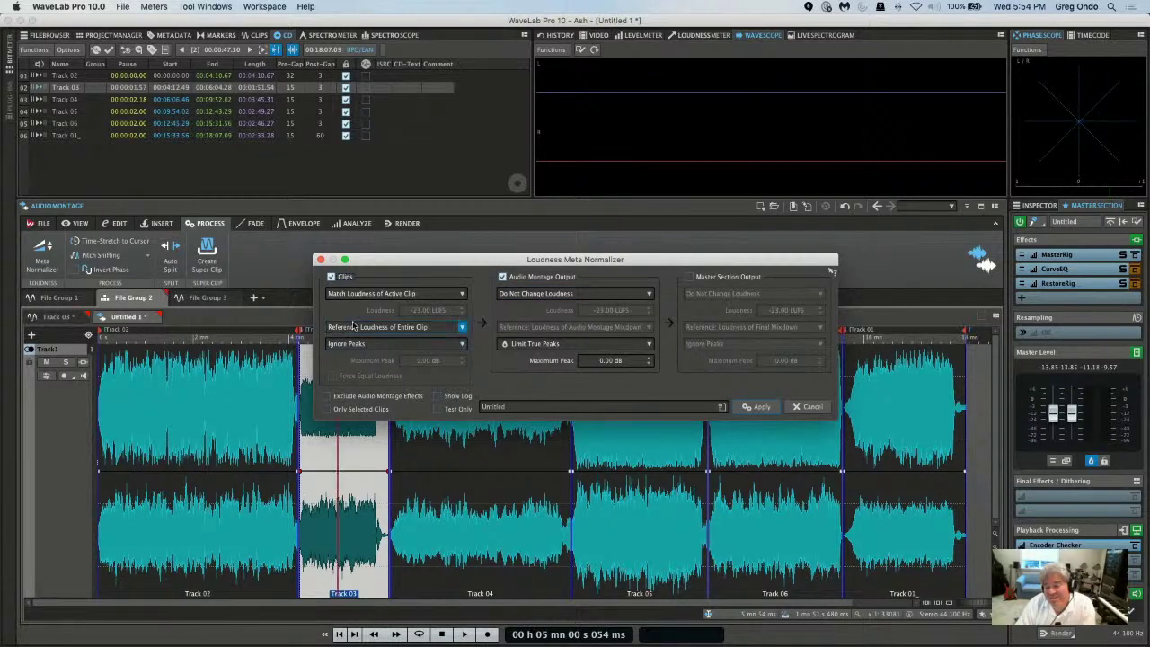
pyautogui.click(416, 293)
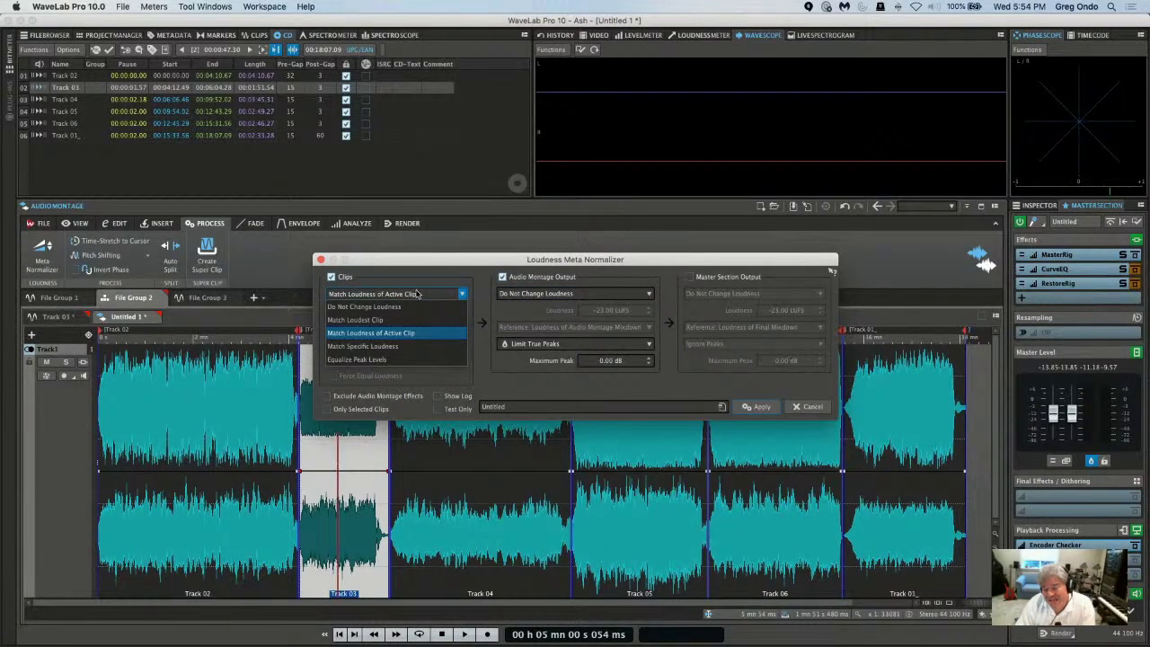
pyautogui.click(412, 334)
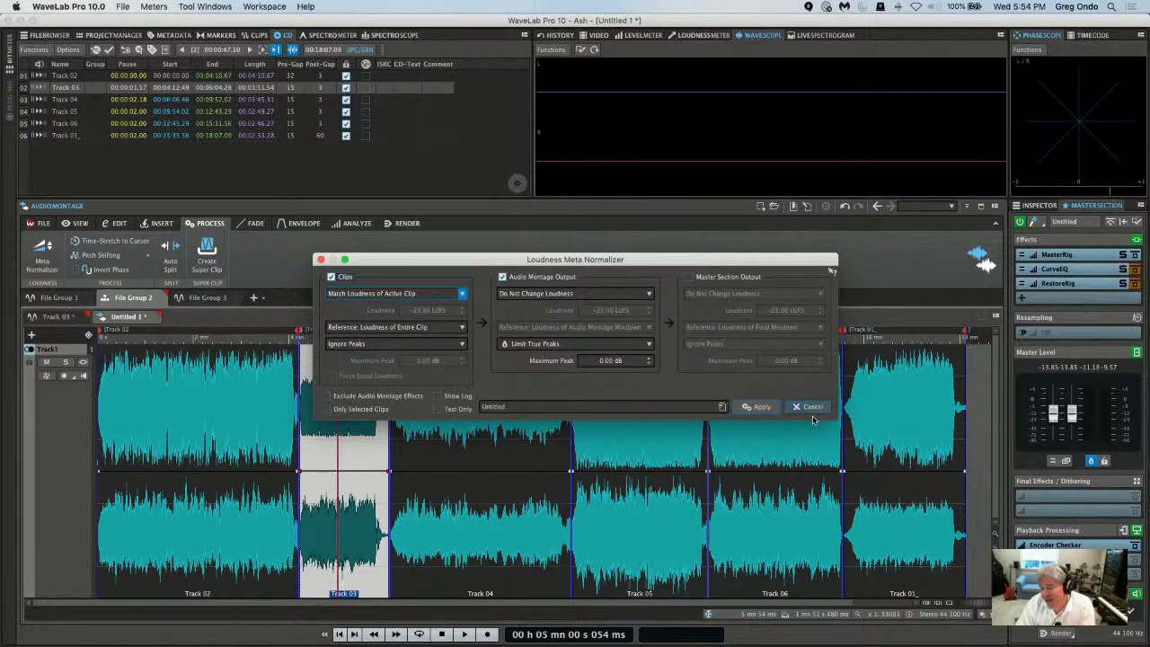
pyautogui.click(760, 406)
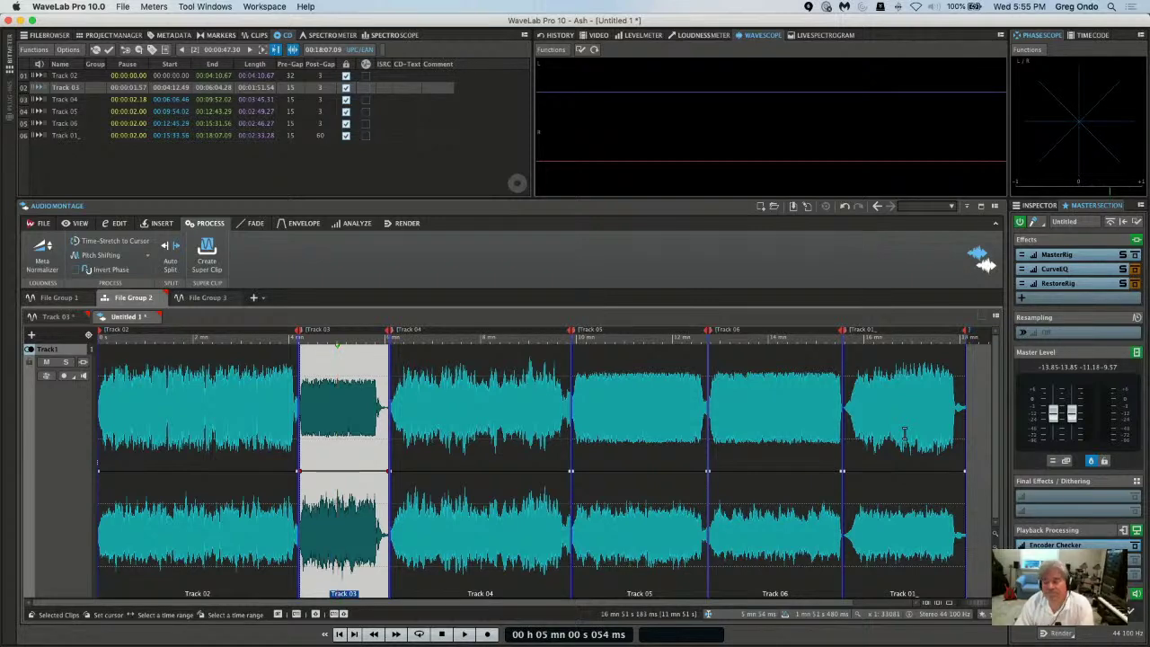
# Play Track 01_ from about 16 min 36 s and raise the master level faders to -0.22 dB.
pyautogui.moveTo(1137, 284)
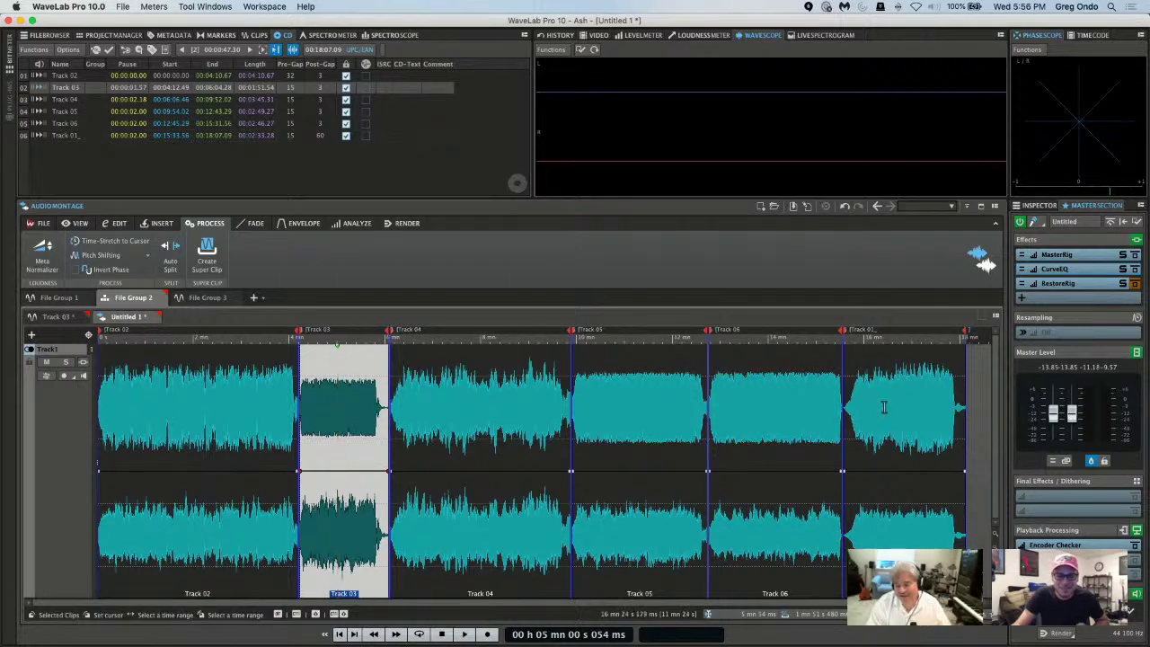
pyautogui.click(892, 340)
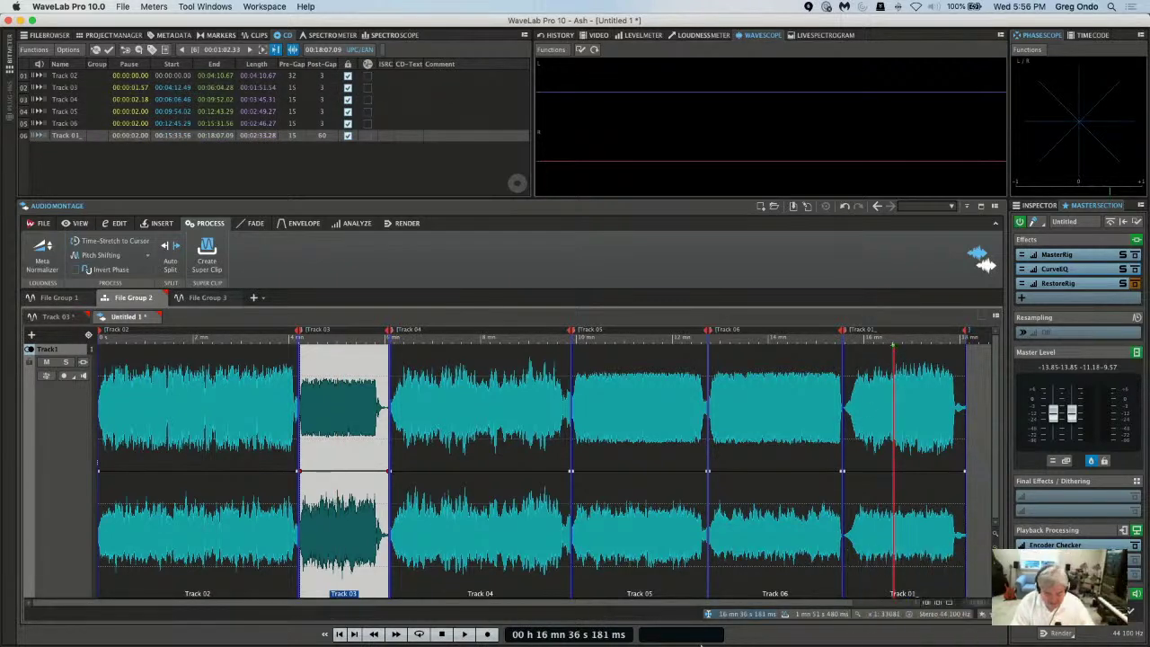
pyautogui.press('space')
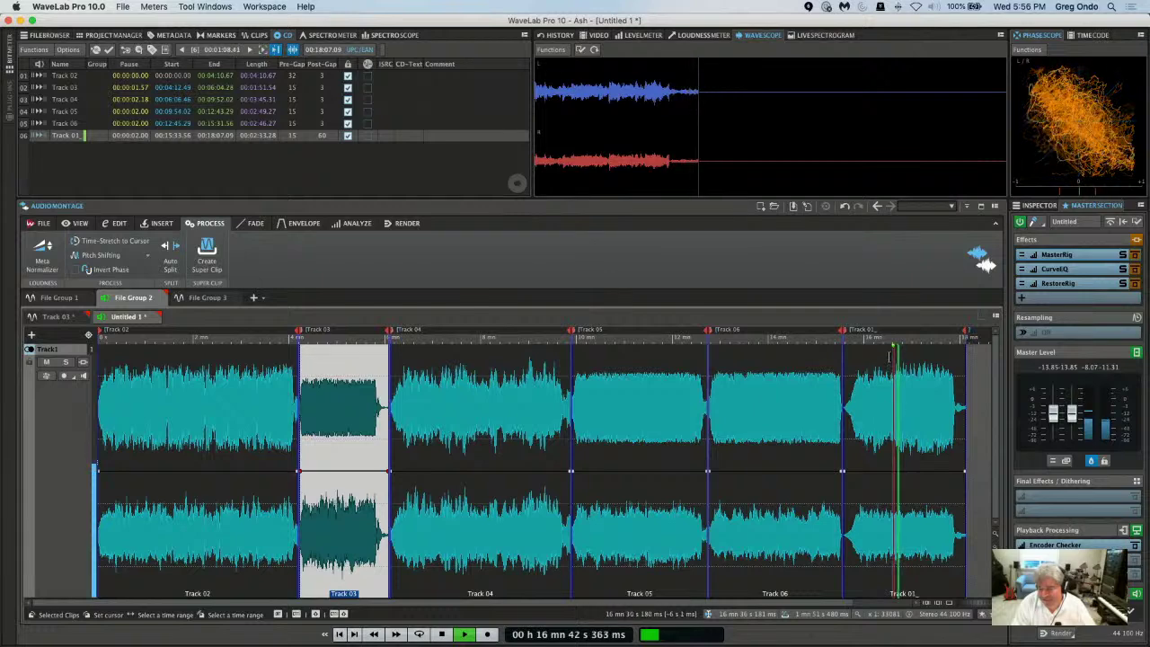
pyautogui.moveTo(1053, 418); pyautogui.dragTo(1056, 405)
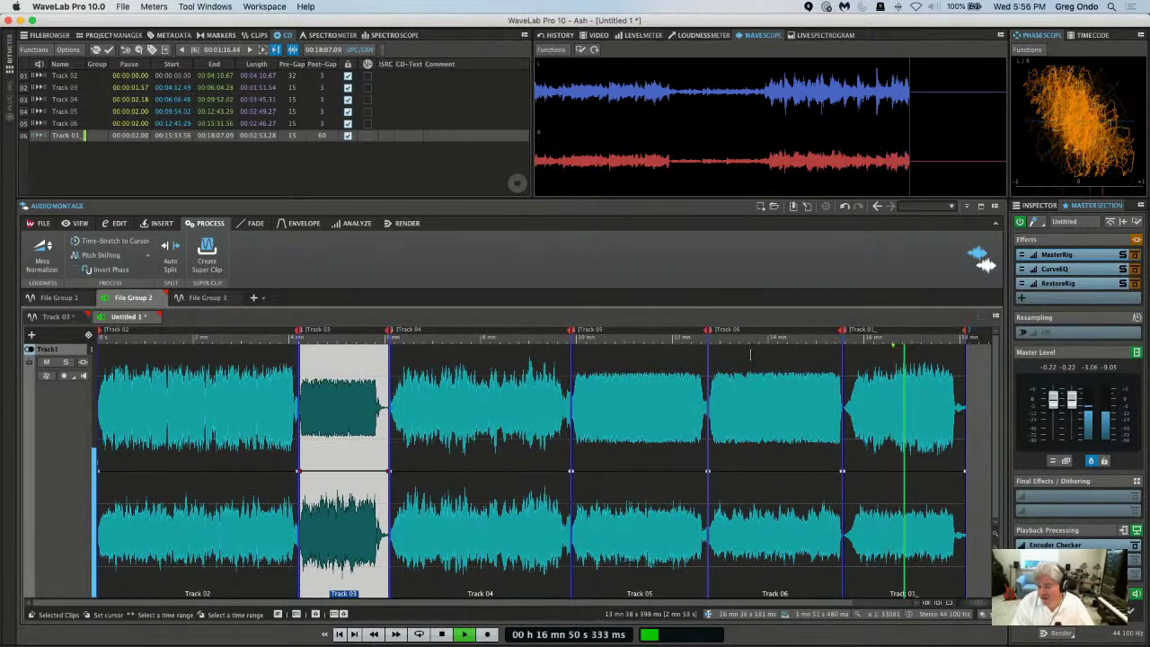
# Compare the clips' loudness by playing short passages within Tracks 06, 05, 04, 02 and 01_, and stop playback.
pyautogui.click(755, 395)
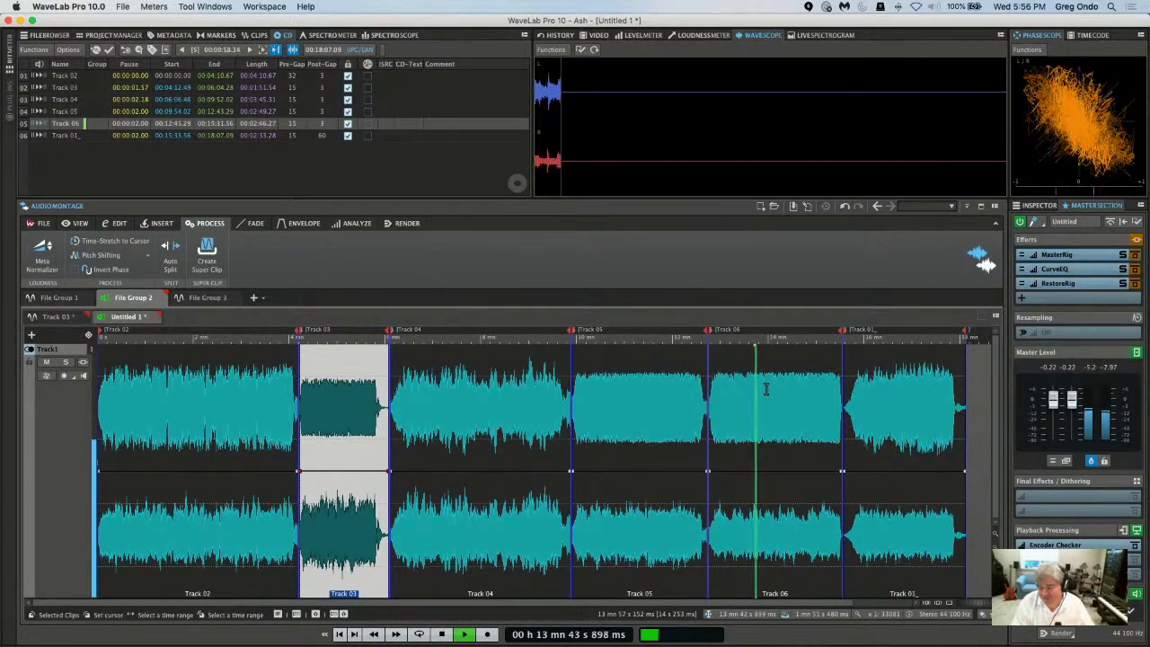
pyautogui.click(622, 341)
pyautogui.click(451, 341)
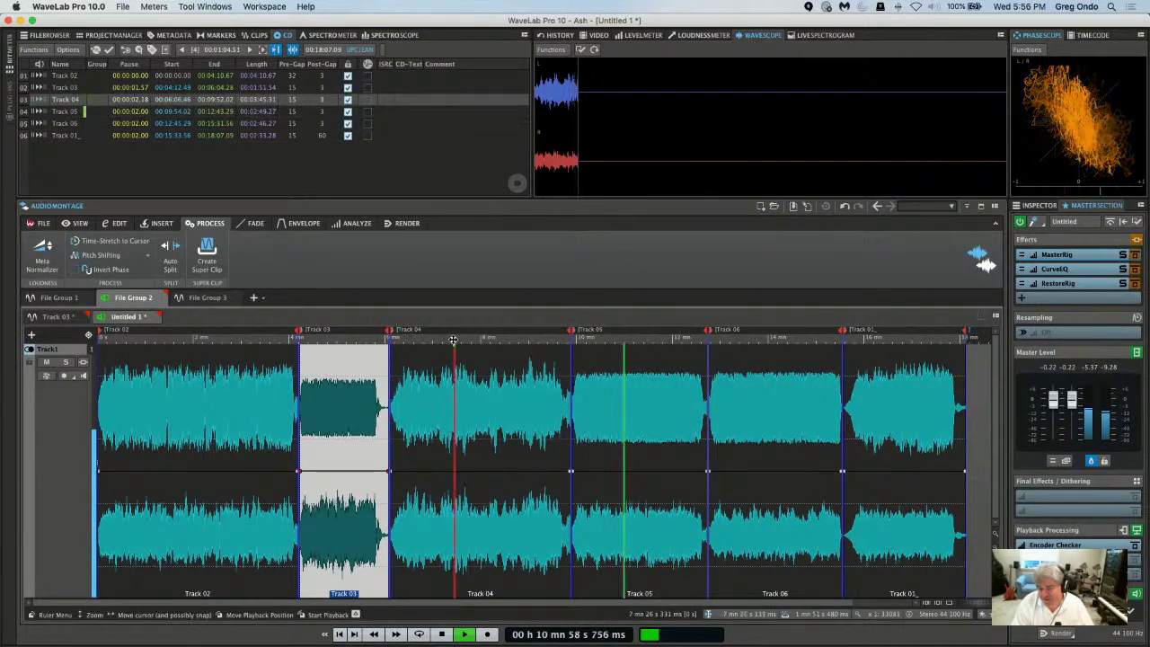
pyautogui.click(202, 338)
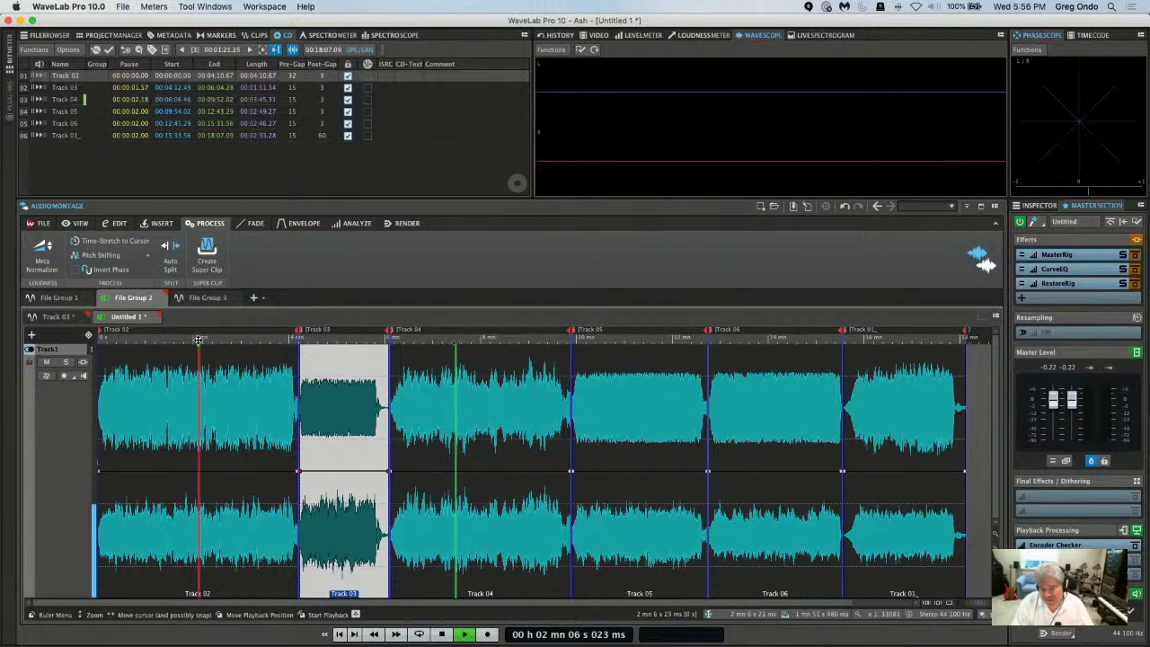
pyautogui.click(899, 341)
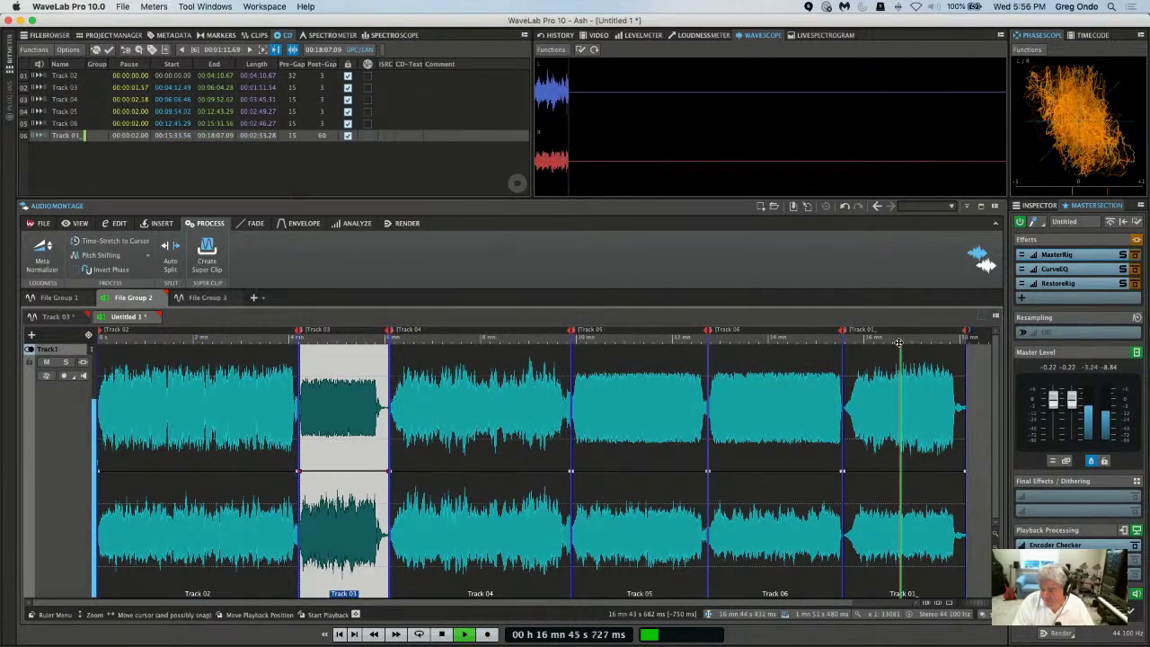
pyautogui.press('space')
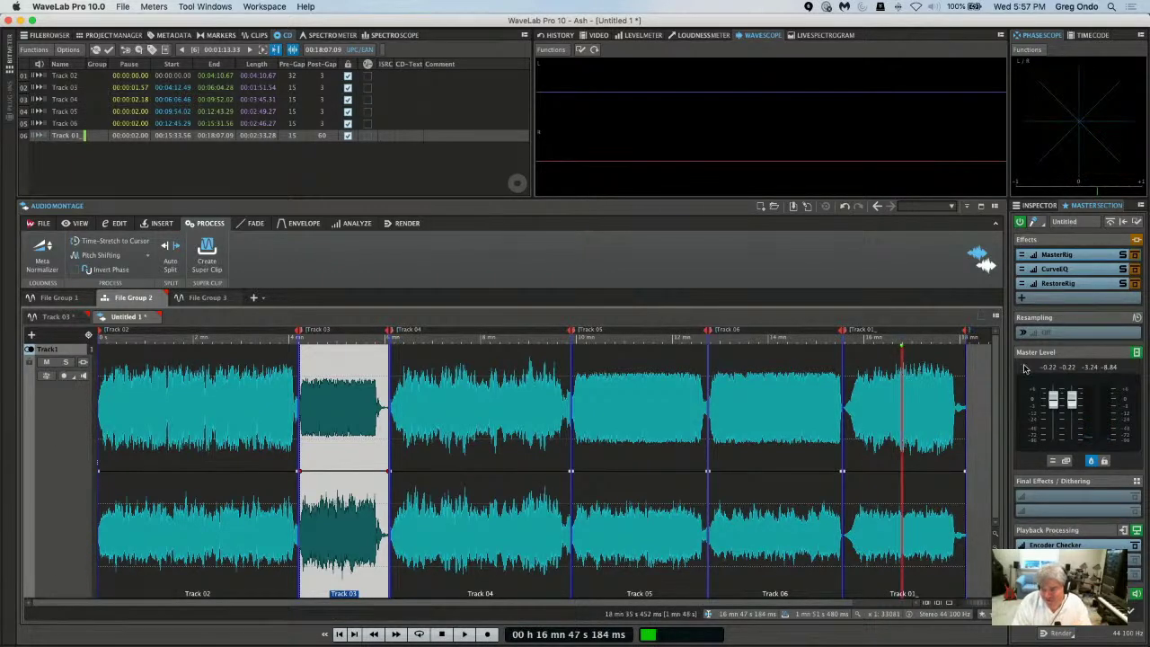
# Open the settings of the CurveEQ effect in the Master Section.
pyautogui.moveTo(1087, 283)
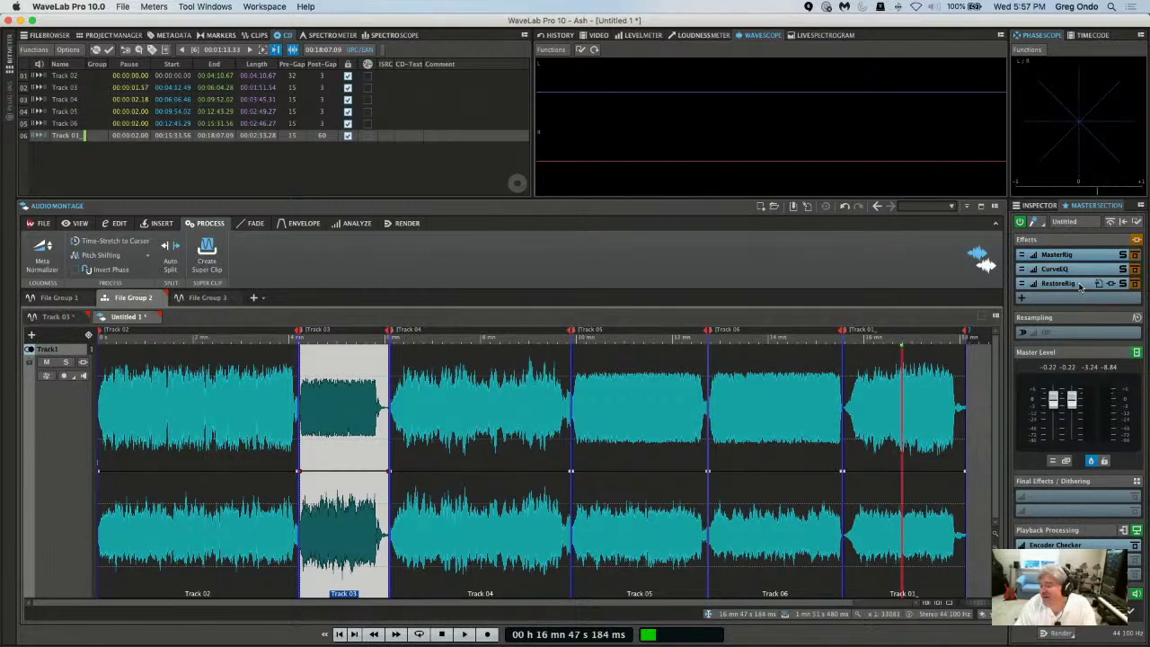
pyautogui.click(1083, 269)
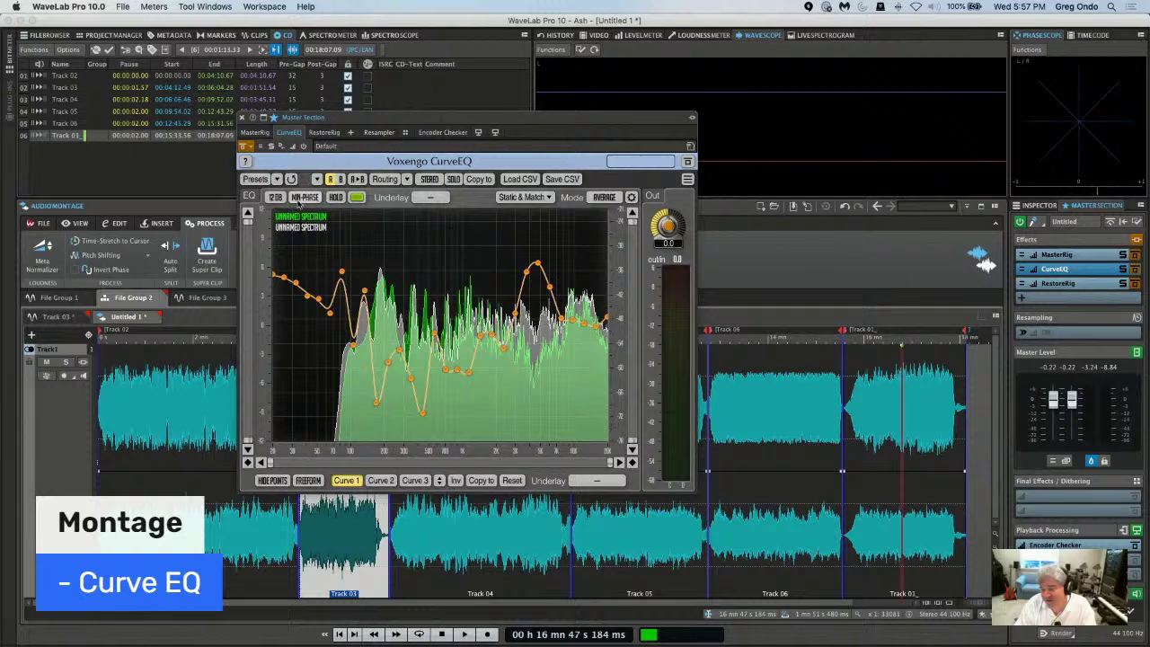
# Remove CurveEQ from the second Master Section effect slot and load a fresh Voxengo CurveEQ there.
pyautogui.moveTo(1116, 287)
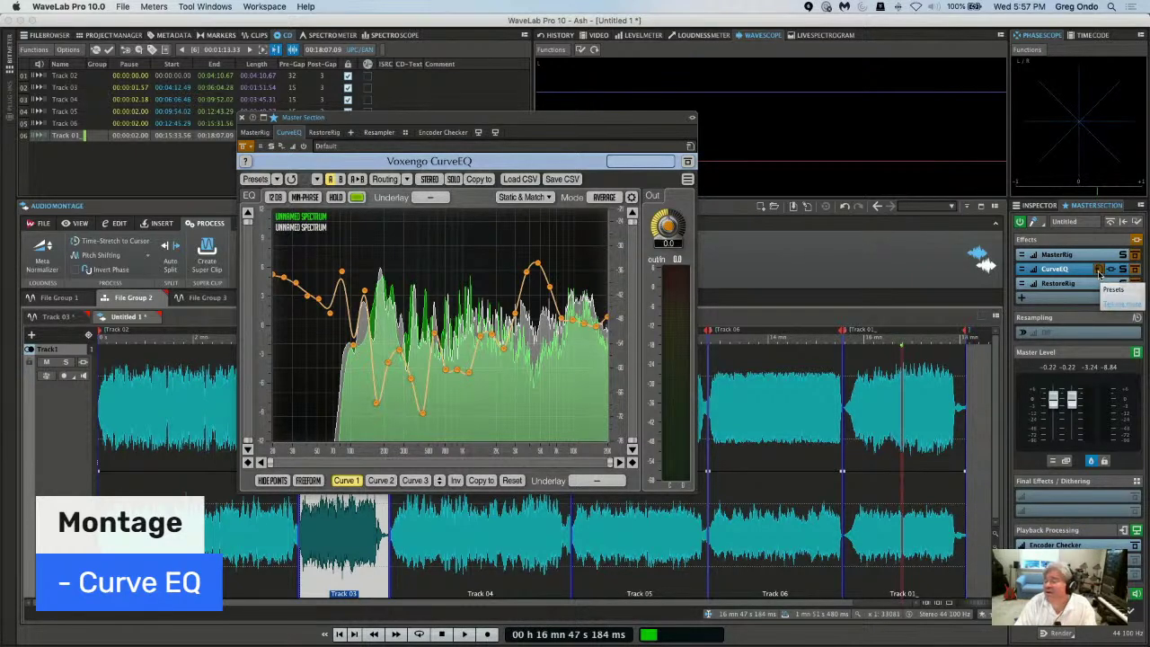
pyautogui.click(1100, 274)
pyautogui.click(1087, 276)
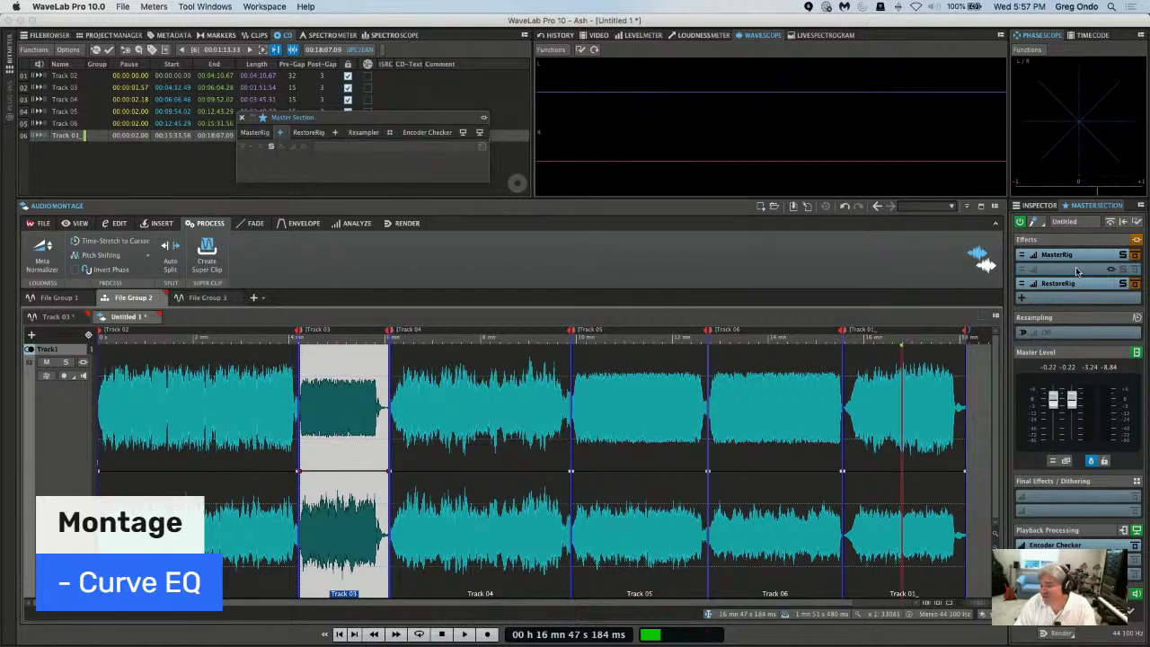
pyautogui.click(1077, 271)
pyautogui.moveTo(1078, 431)
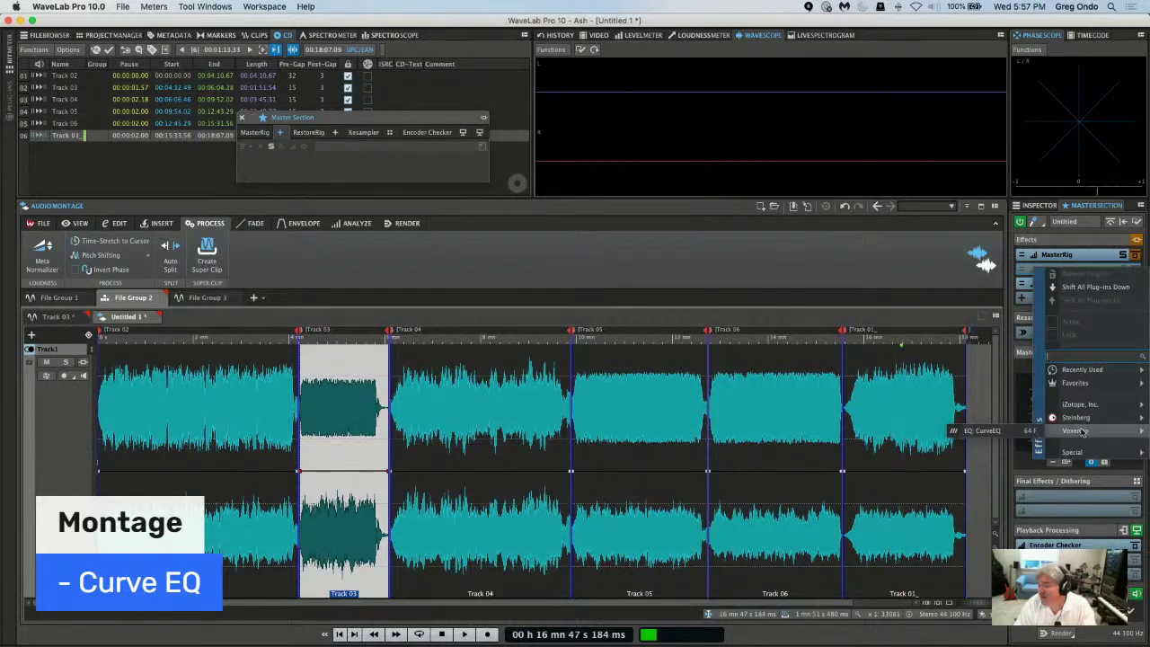
pyautogui.click(959, 432)
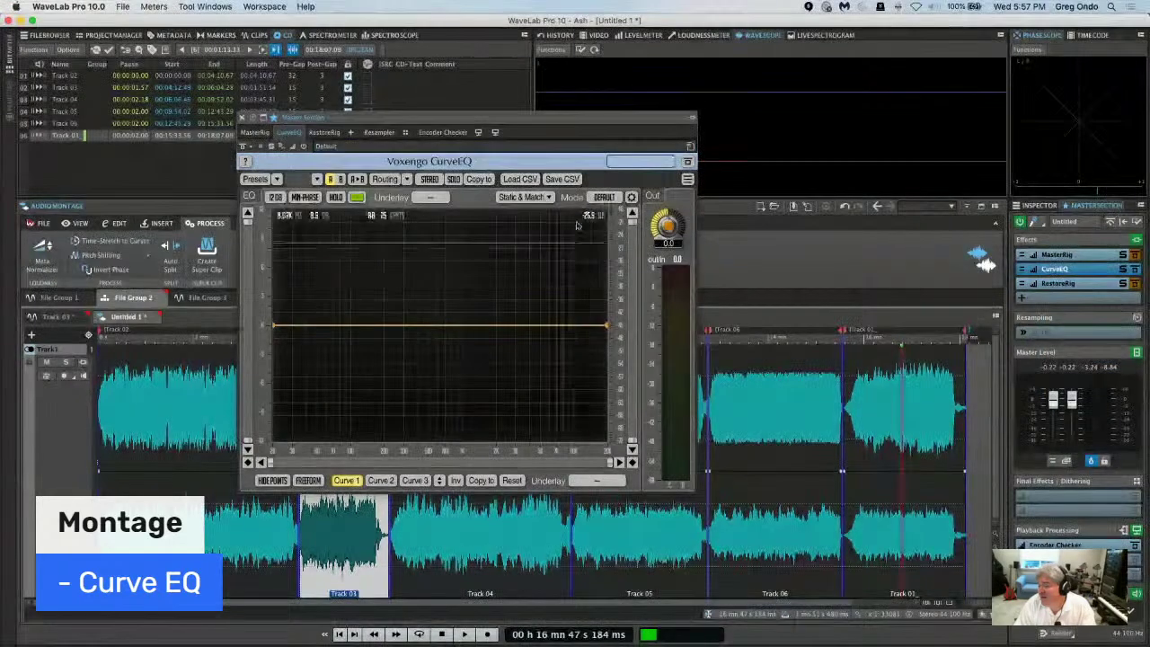
# Open CurveEQ's Static & Match spectrum editor and set the spectrum mode to Average.
pyautogui.click(524, 197)
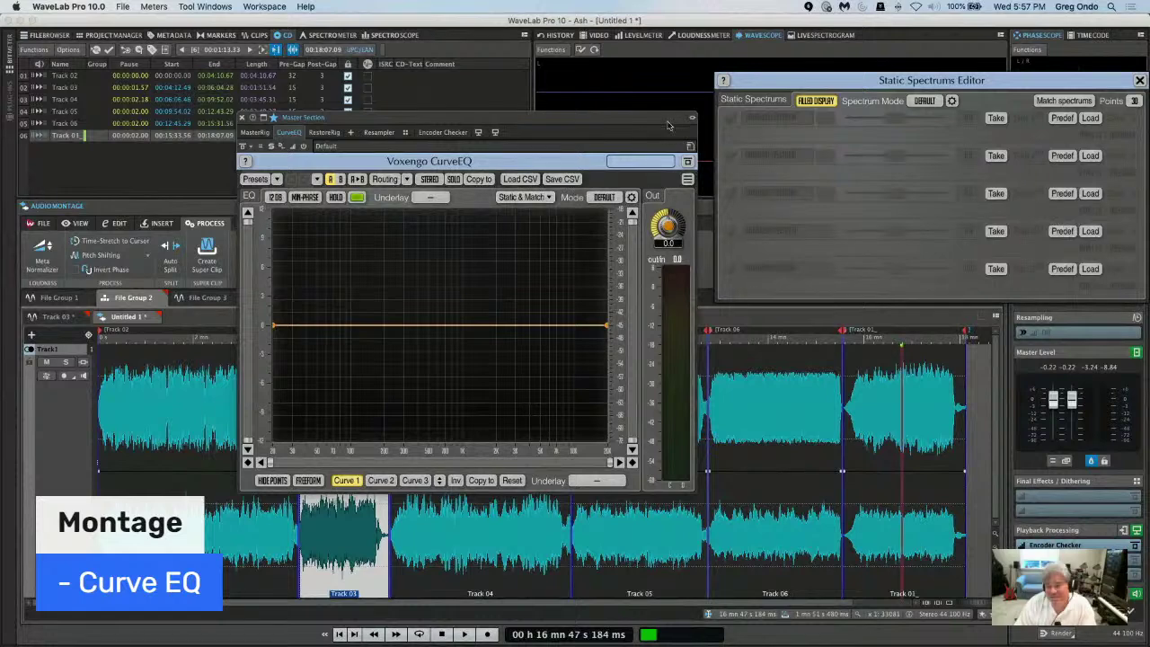
pyautogui.click(604, 196)
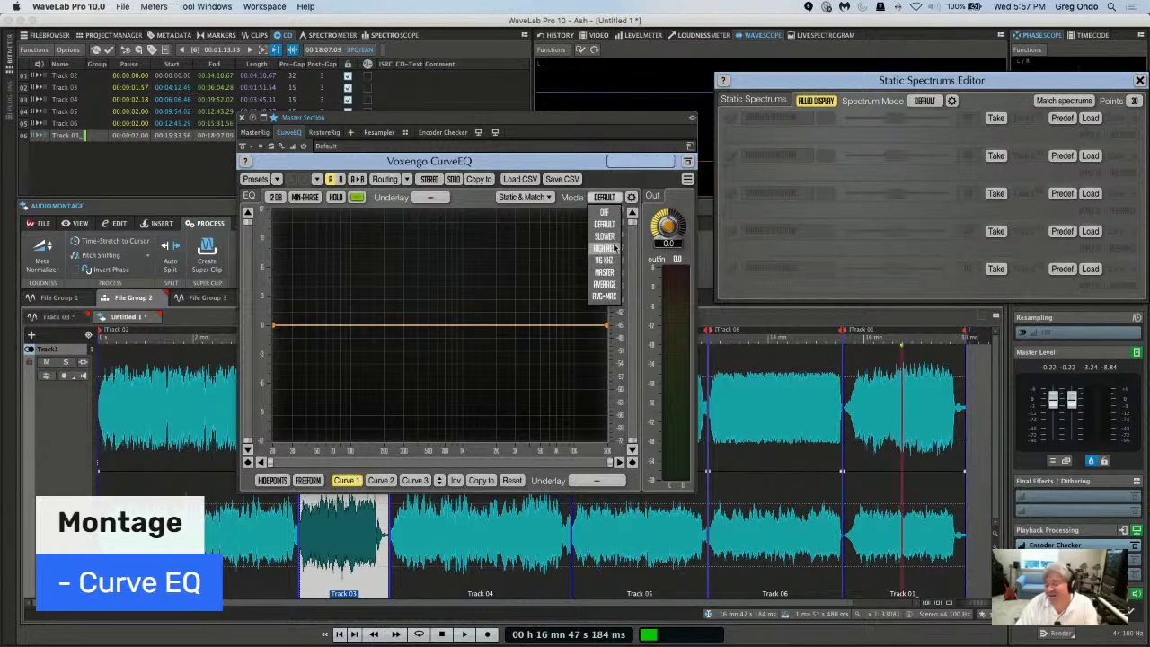
pyautogui.click(605, 284)
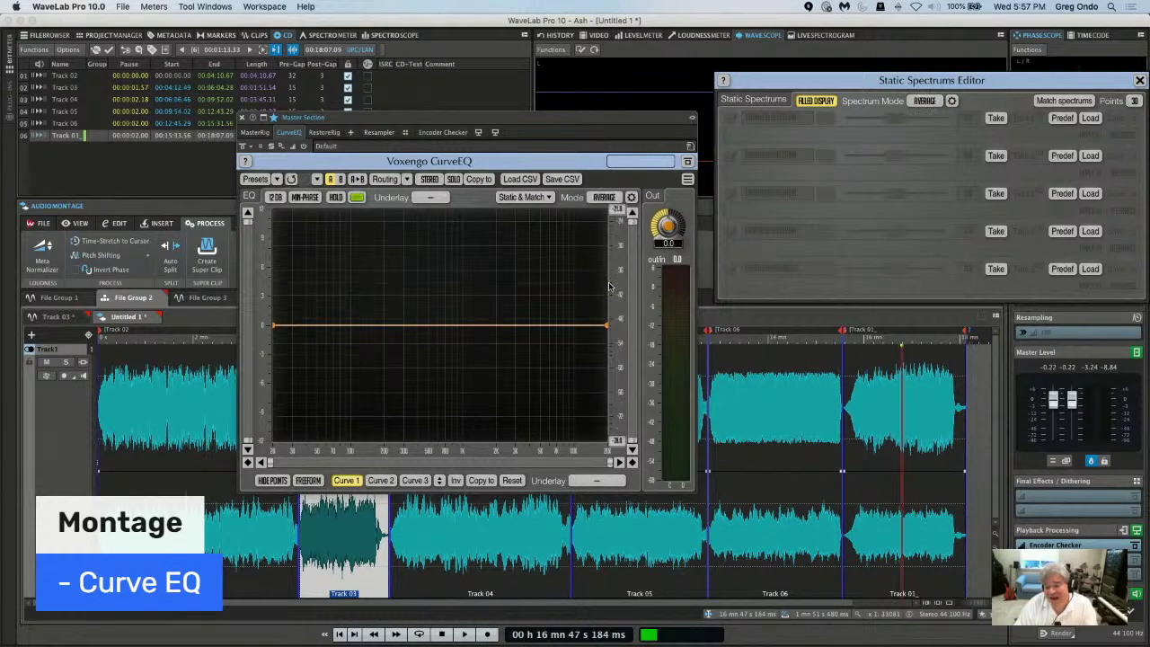
# Play Track 01_ from about 16 min 18 s for about 15 seconds and take its spectrum into the first static spectrum slot.
pyautogui.click(880, 366)
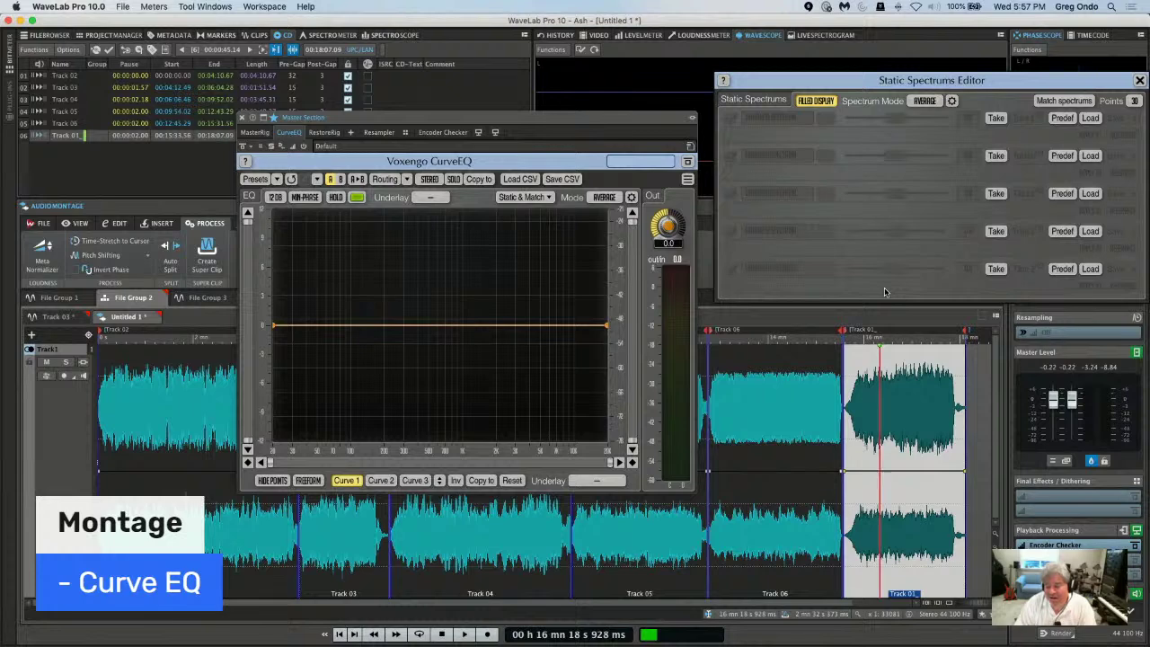
pyautogui.press('space')
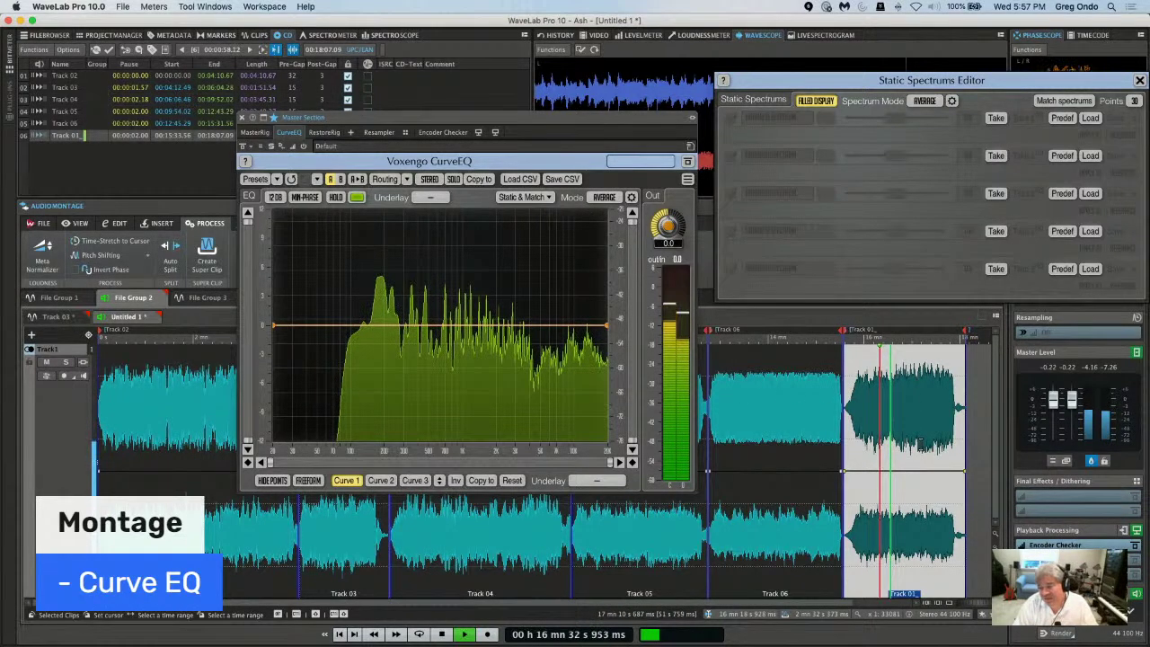
pyautogui.press('space')
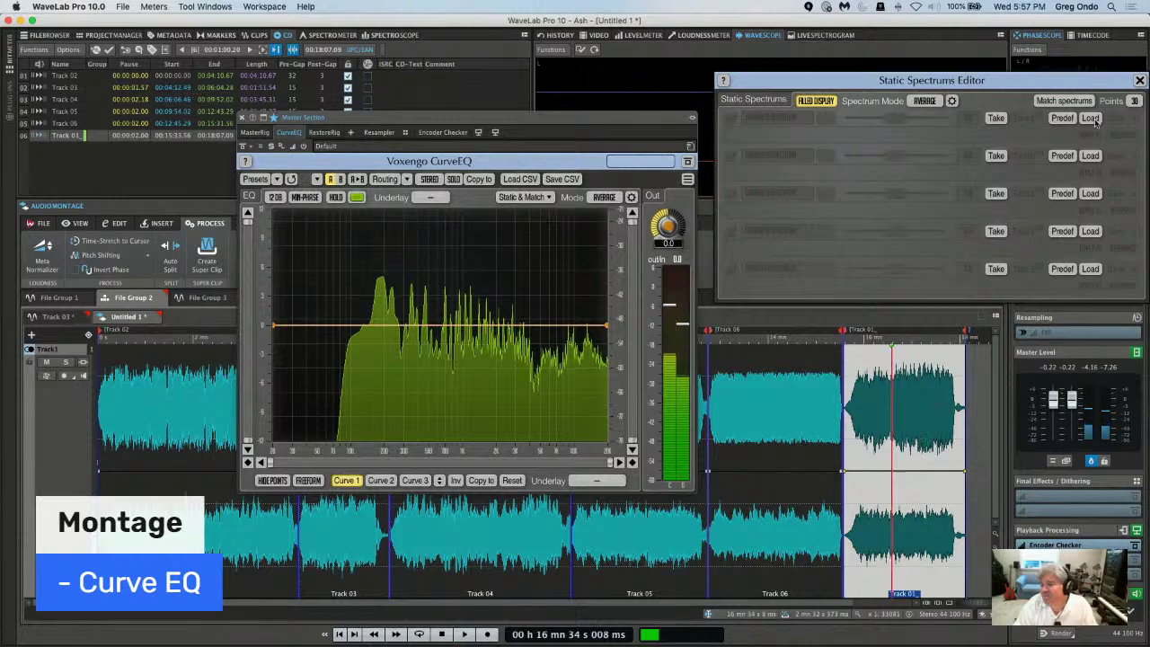
pyautogui.click(995, 119)
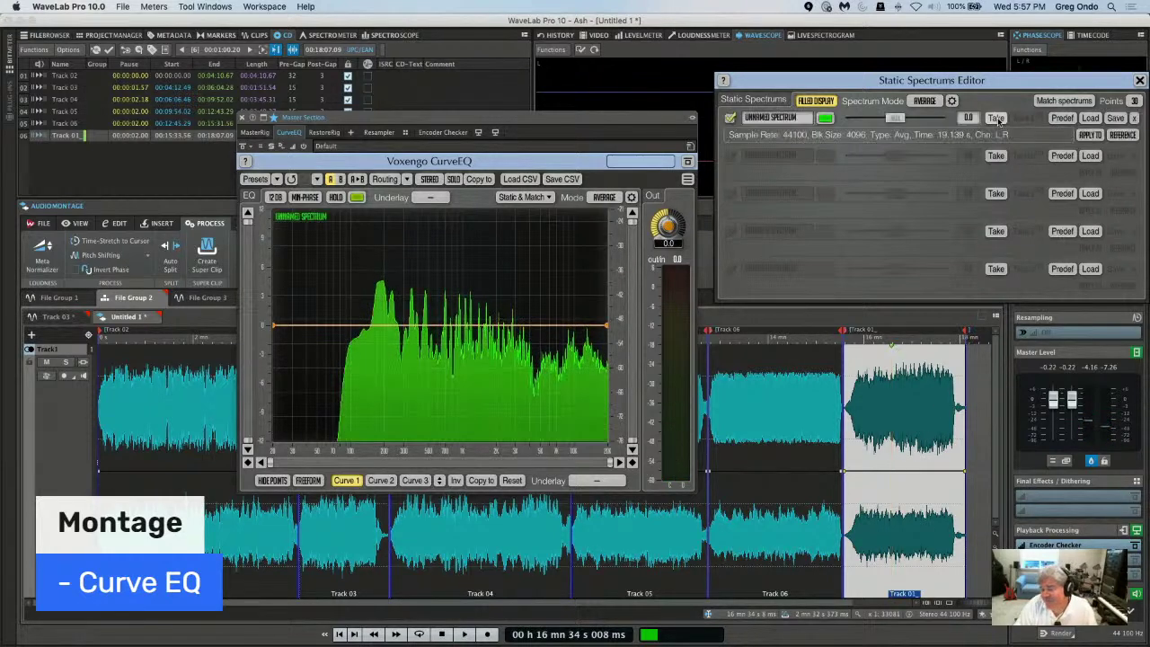
# Play Track 06 from about 13 min 51 s for about 15 seconds and take its spectrum into the second static spectrum slot.
pyautogui.click(762, 395)
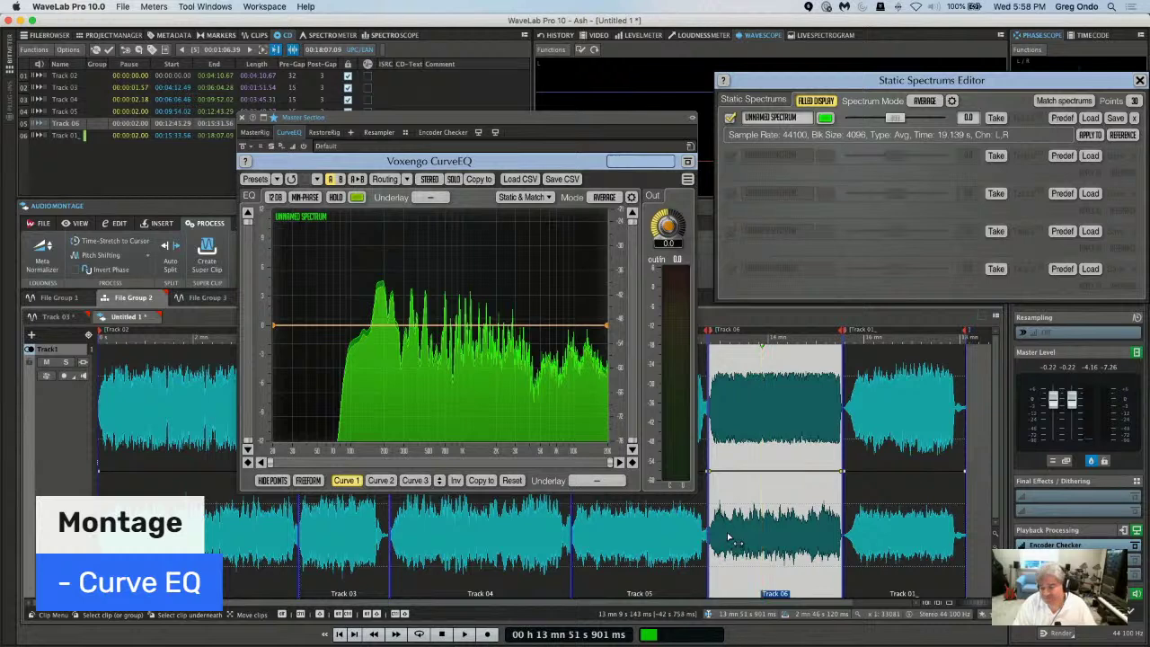
pyautogui.press('space')
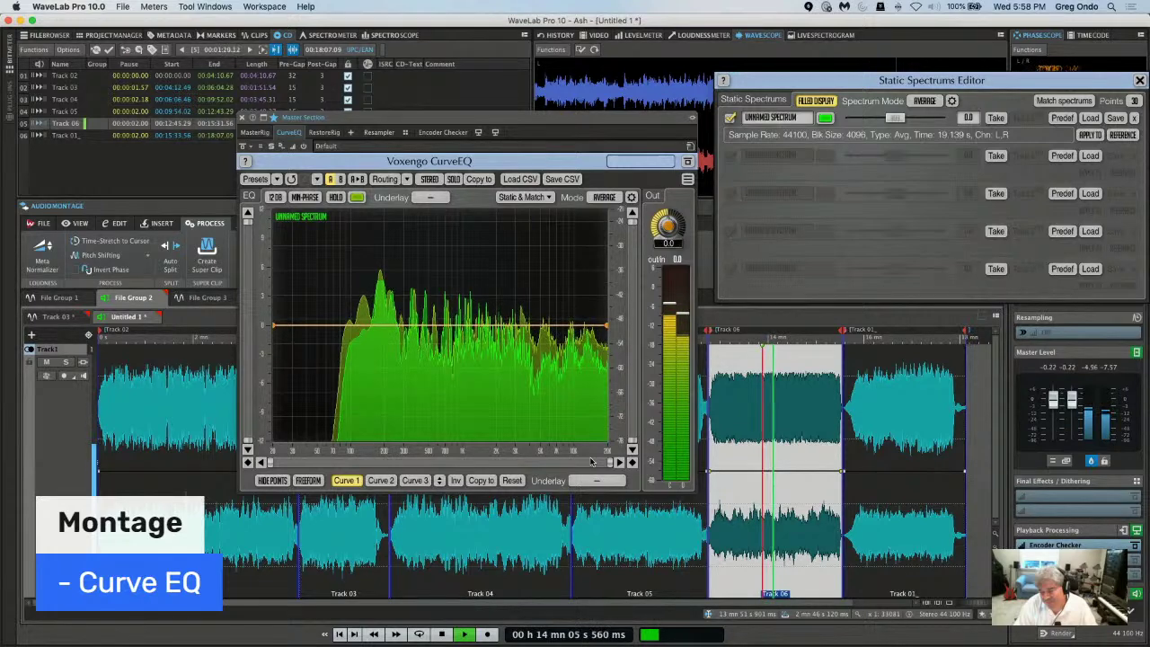
pyautogui.press('space')
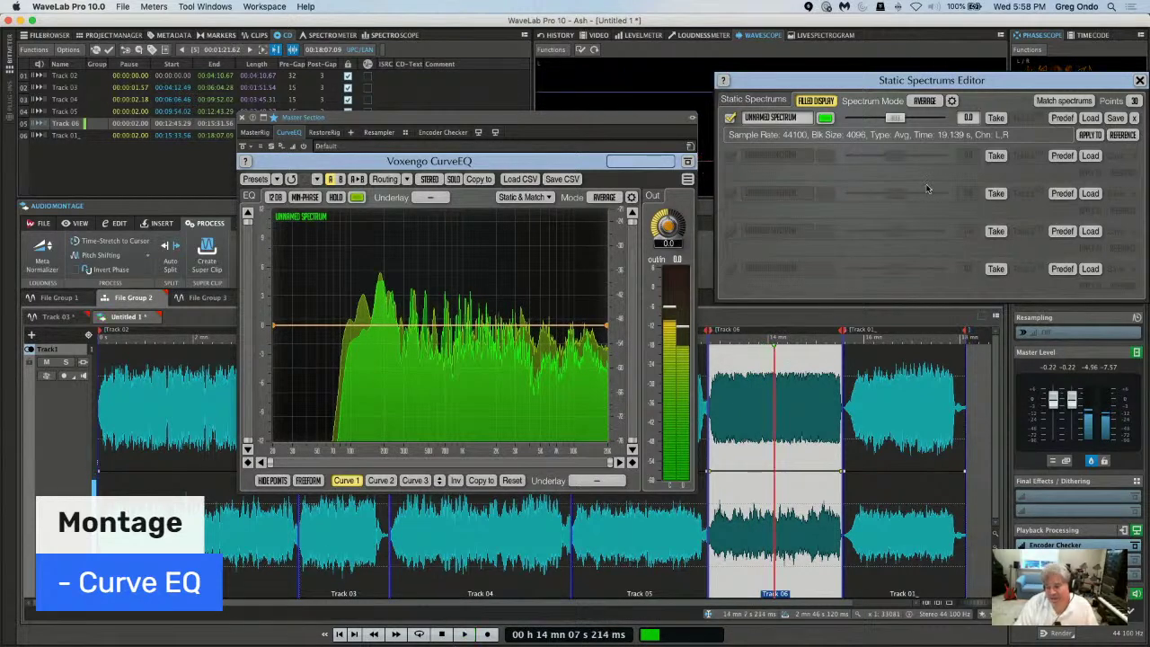
pyautogui.click(994, 156)
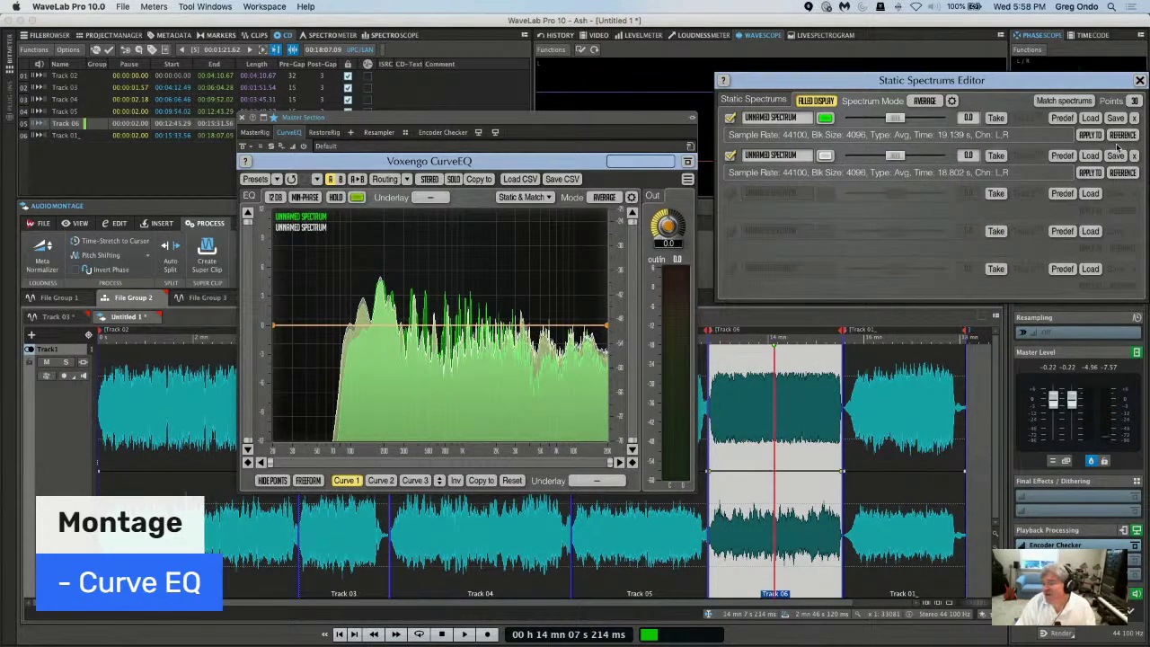
# Set the second spectrum as Reference and the first as Apply To, and match the spectrums.
pyautogui.click(1121, 173)
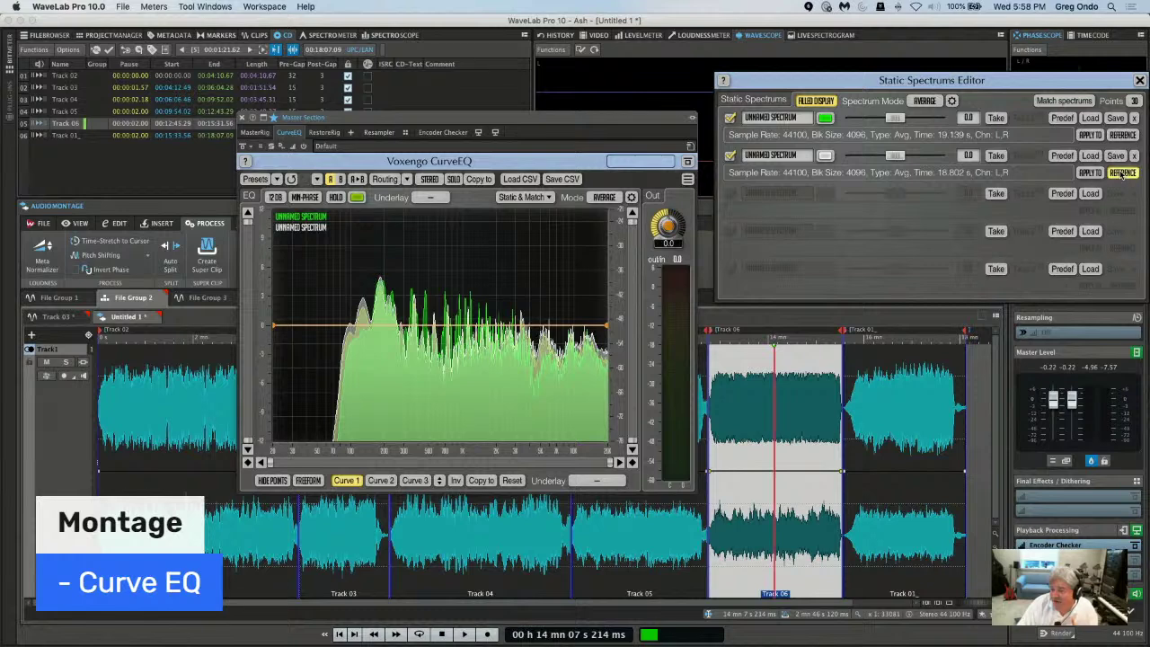
pyautogui.click(1090, 134)
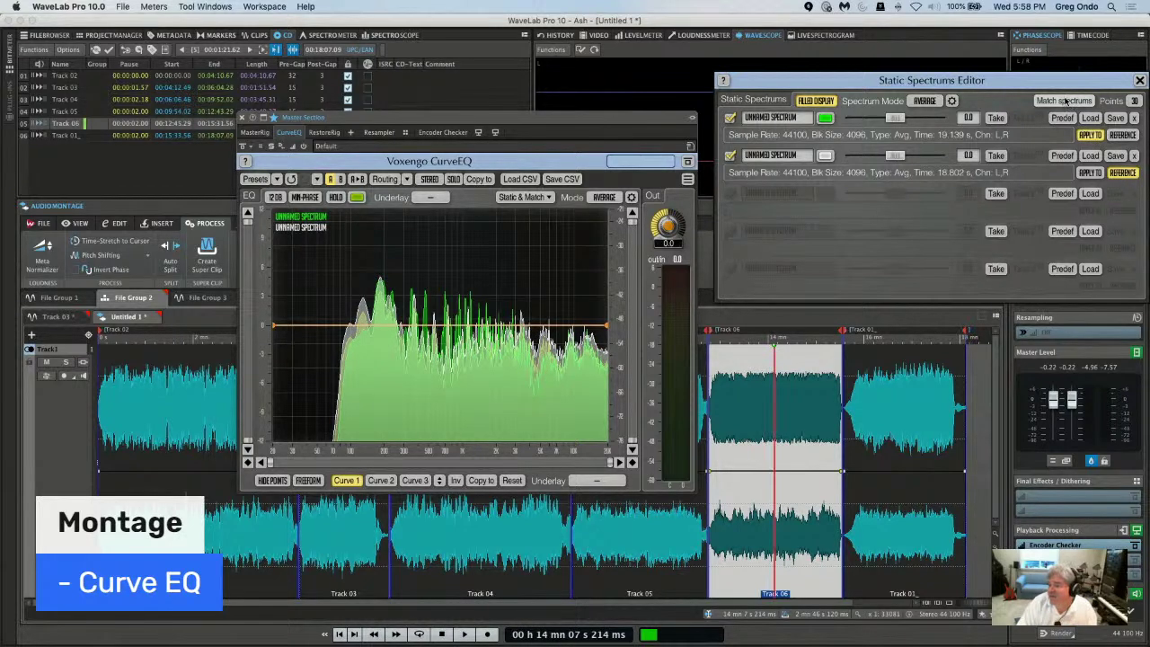
pyautogui.click(1065, 101)
# Play Track 01_ from about 16 min 38 s, comparing the sound with CurveEQ bypassed and active, and close the spectrum editor and effect window.
pyautogui.click(895, 378)
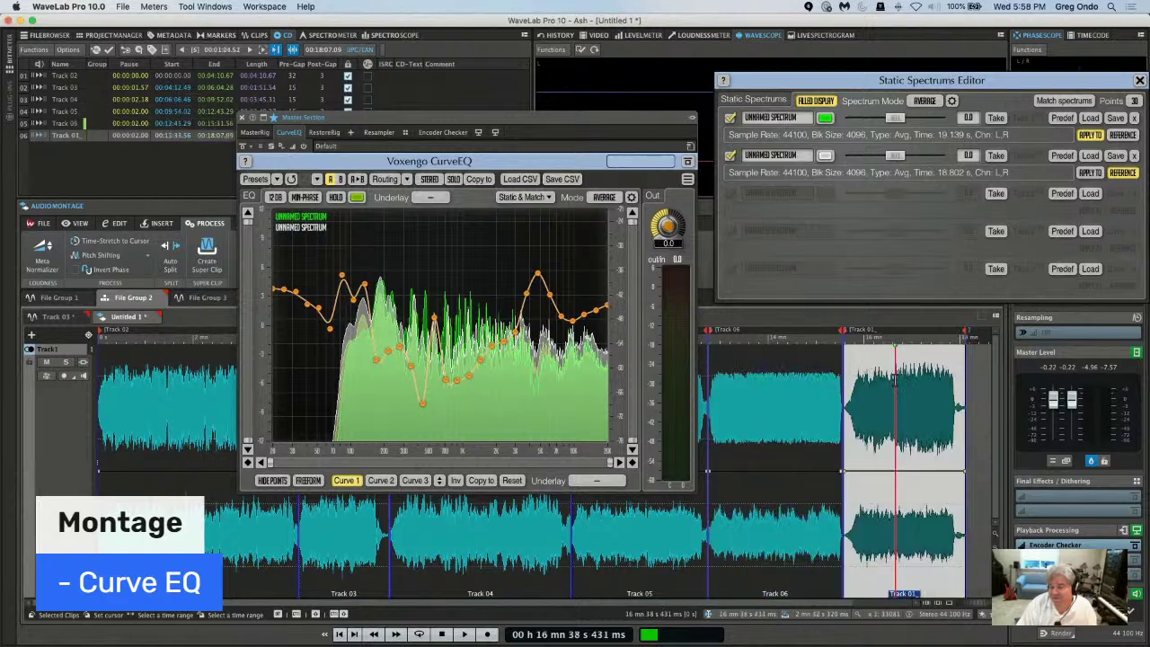
pyautogui.press('space')
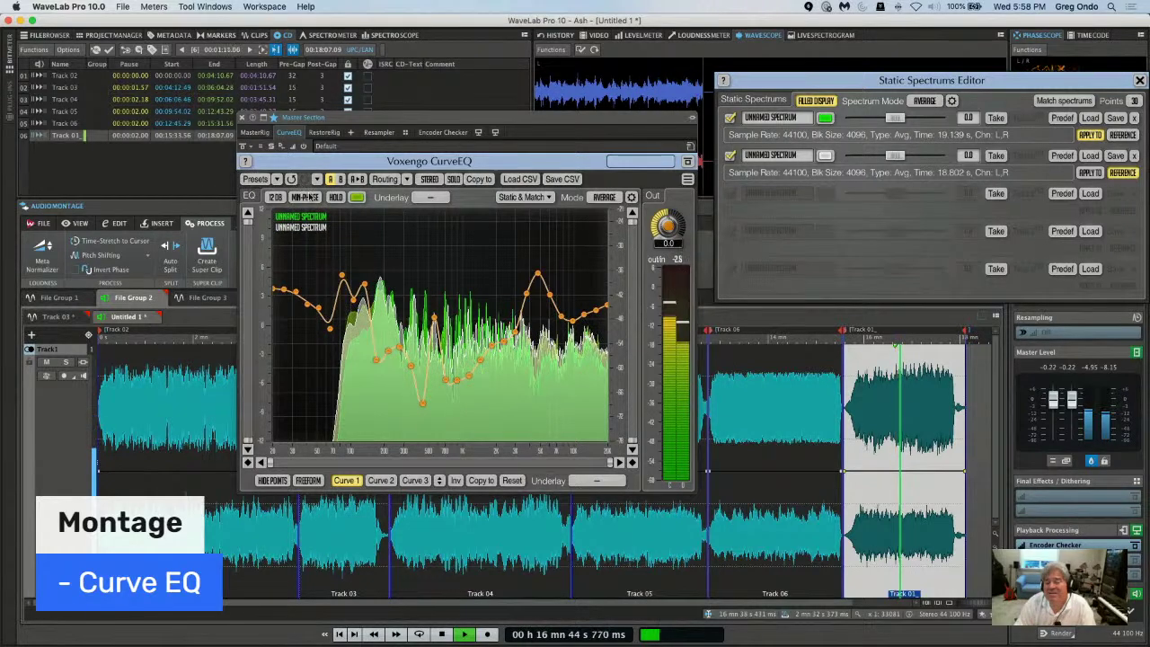
pyautogui.moveTo(742, 87); pyautogui.dragTo(452, 106)
pyautogui.click(1136, 270)
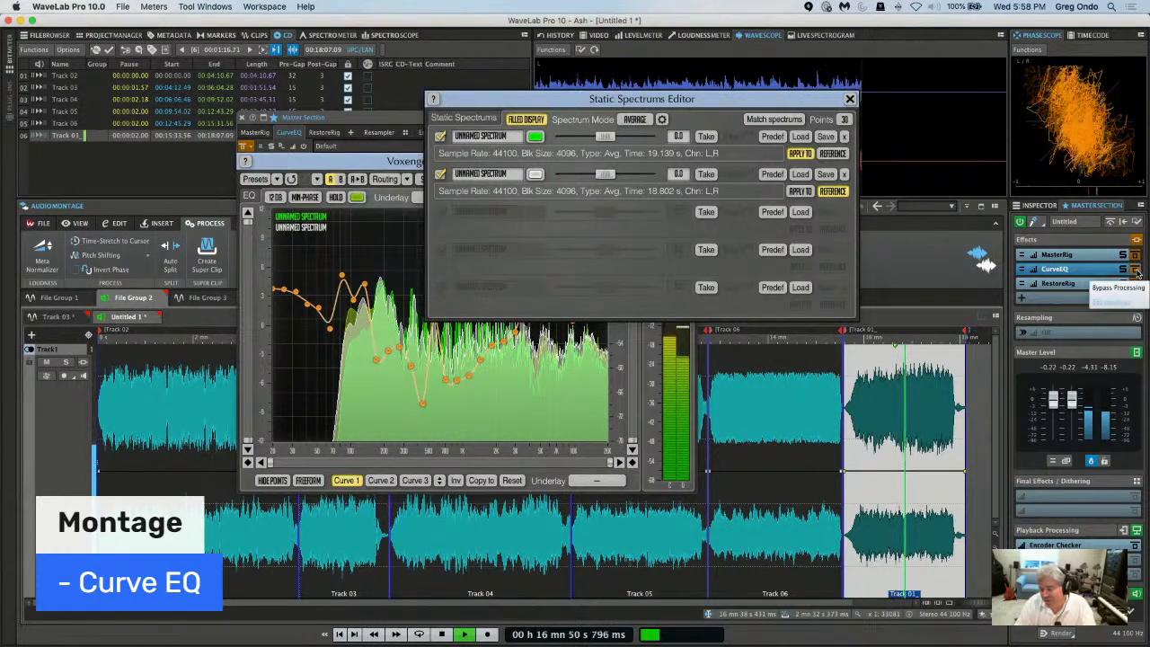
pyautogui.click(1137, 269)
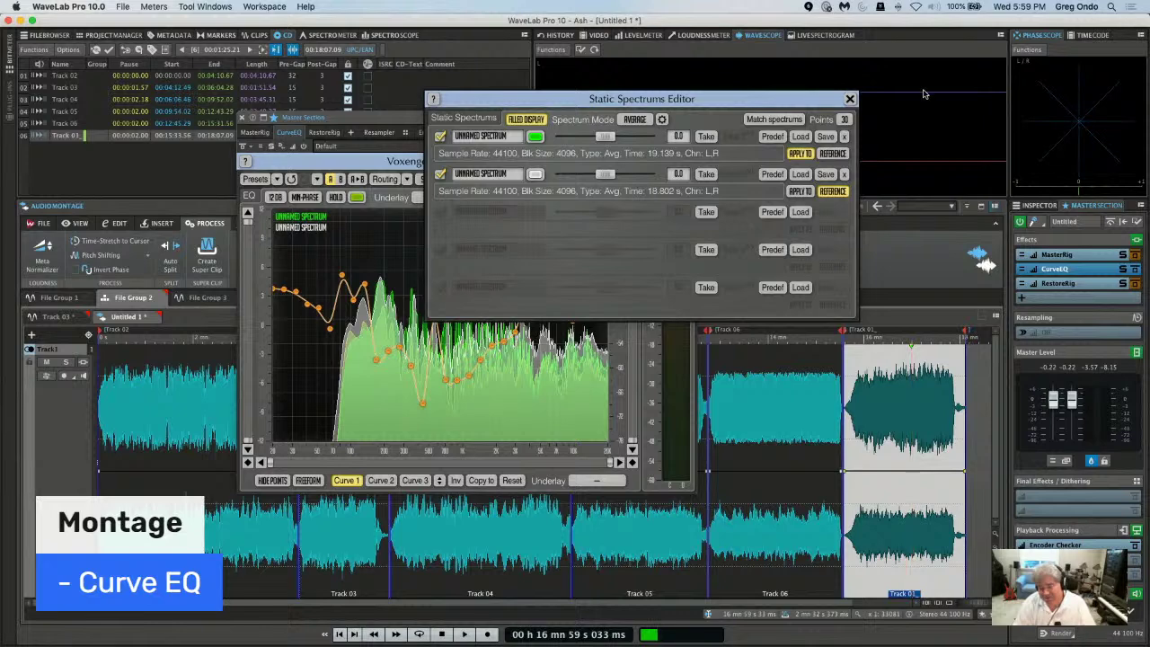
pyautogui.click(849, 100)
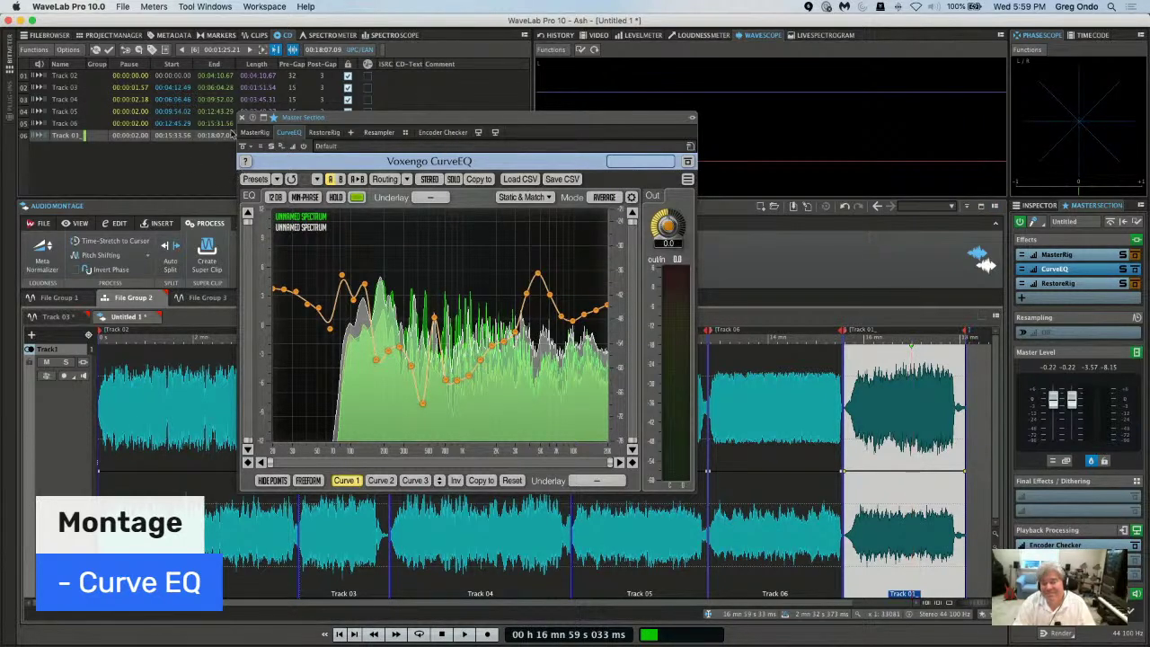
pyautogui.click(242, 118)
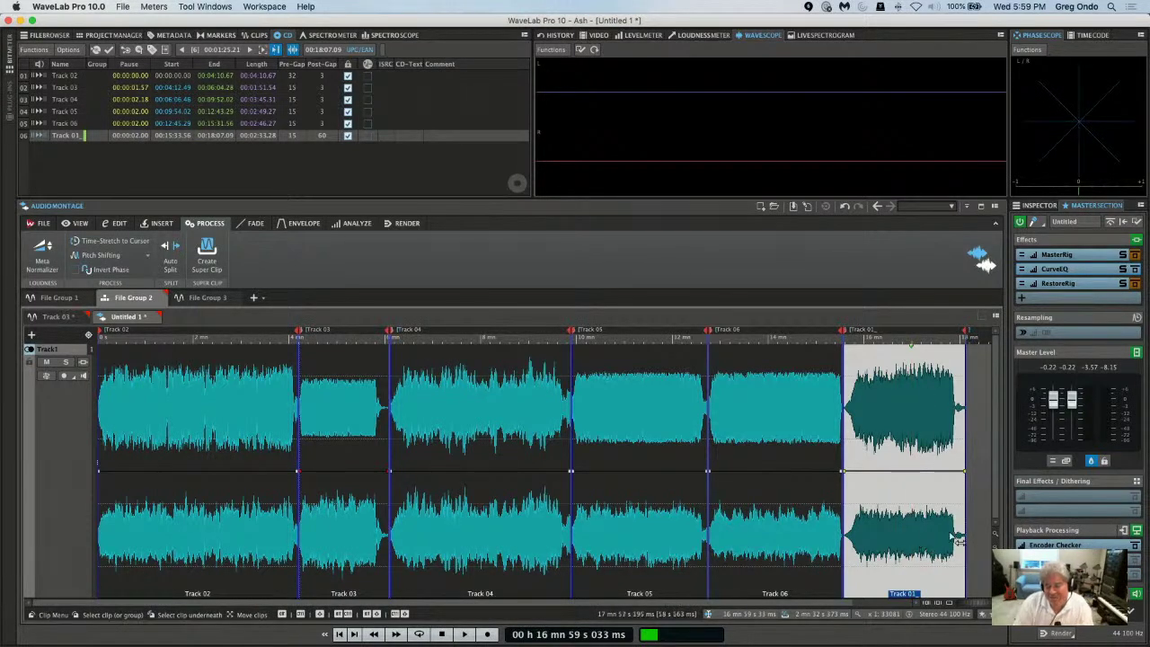
# View the Inspector's effect slots for the Track 01_ clip and the montage output, and return to the Master Section with its effect window closed.
pyautogui.click(1041, 209)
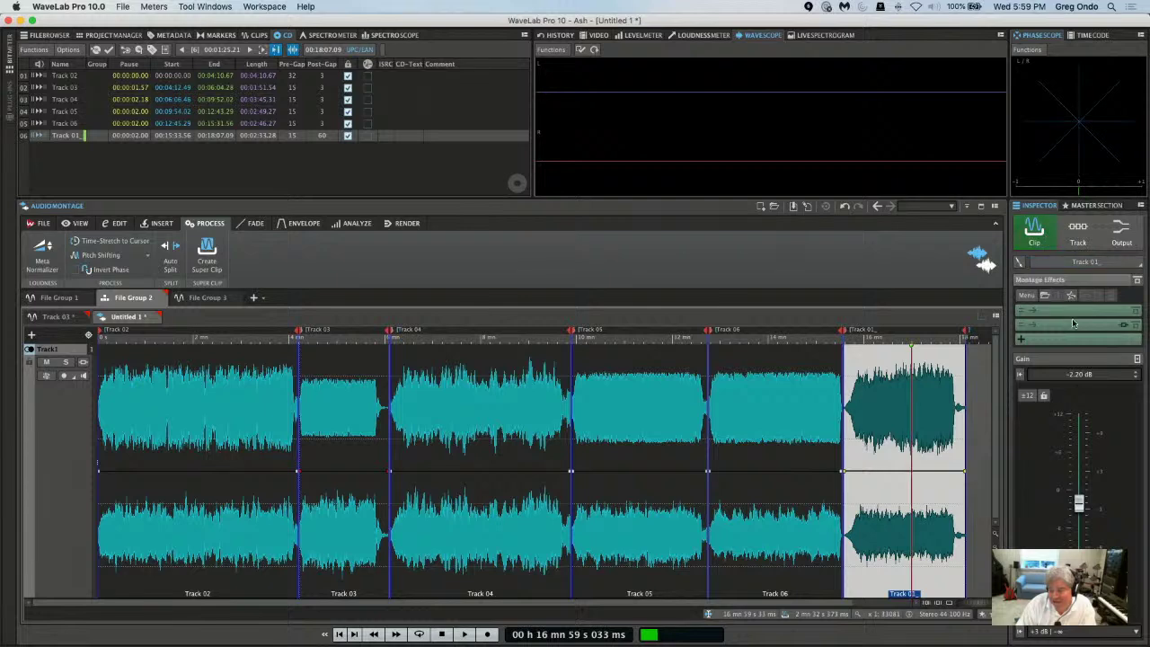
pyautogui.click(1092, 234)
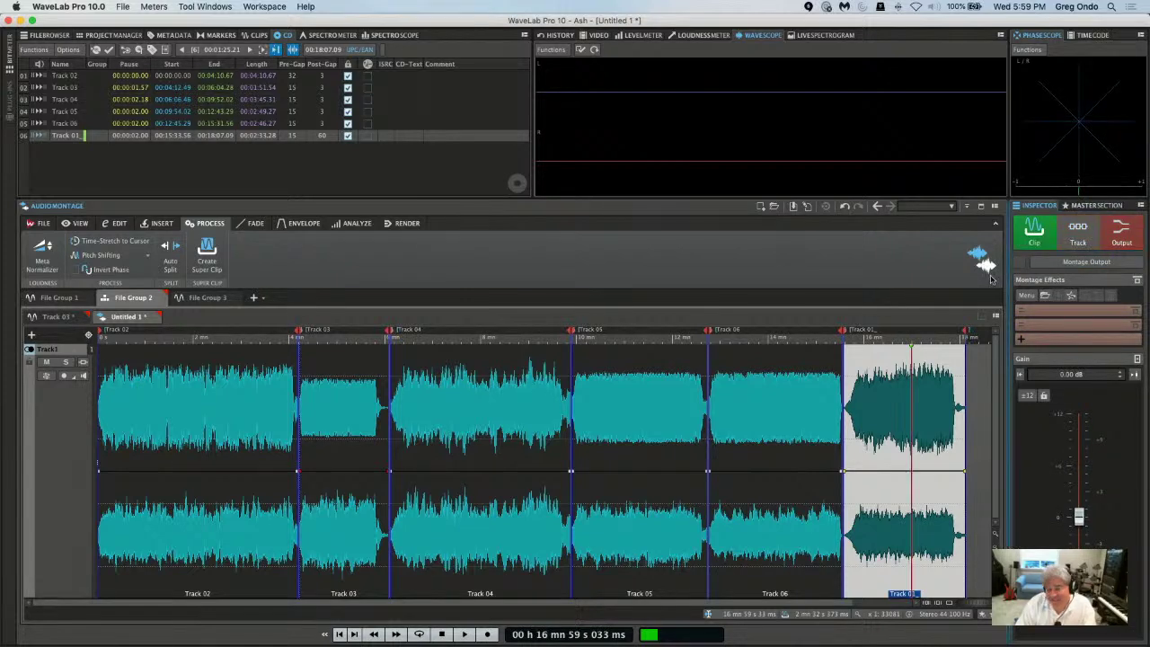
pyautogui.click(1089, 206)
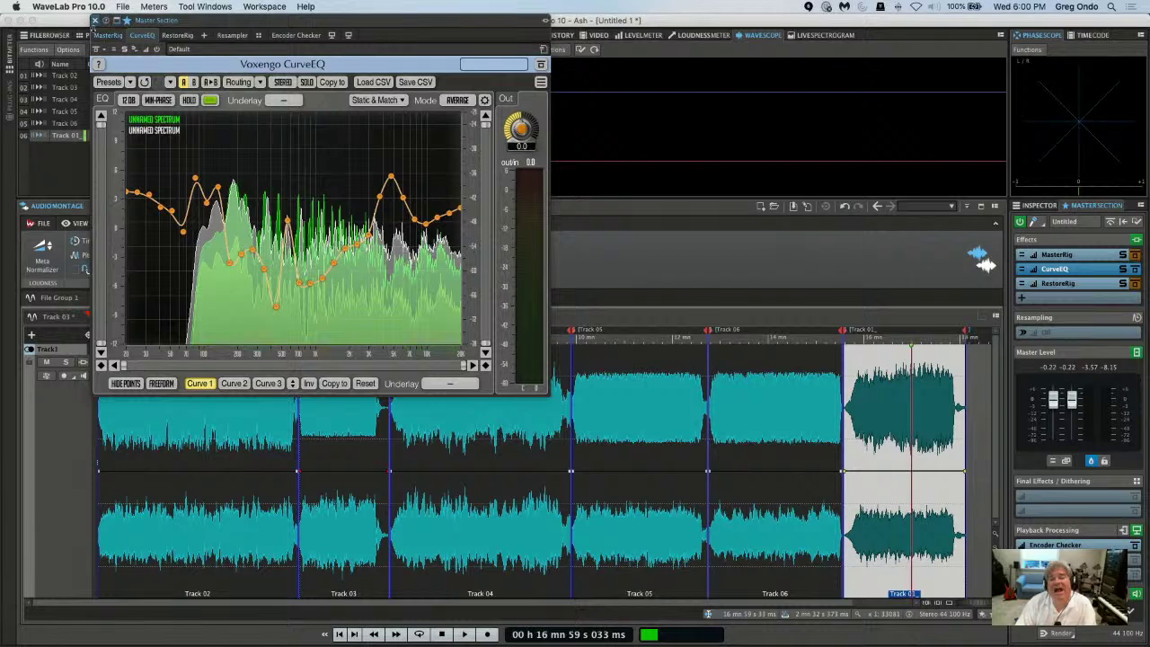
pyautogui.click(95, 20)
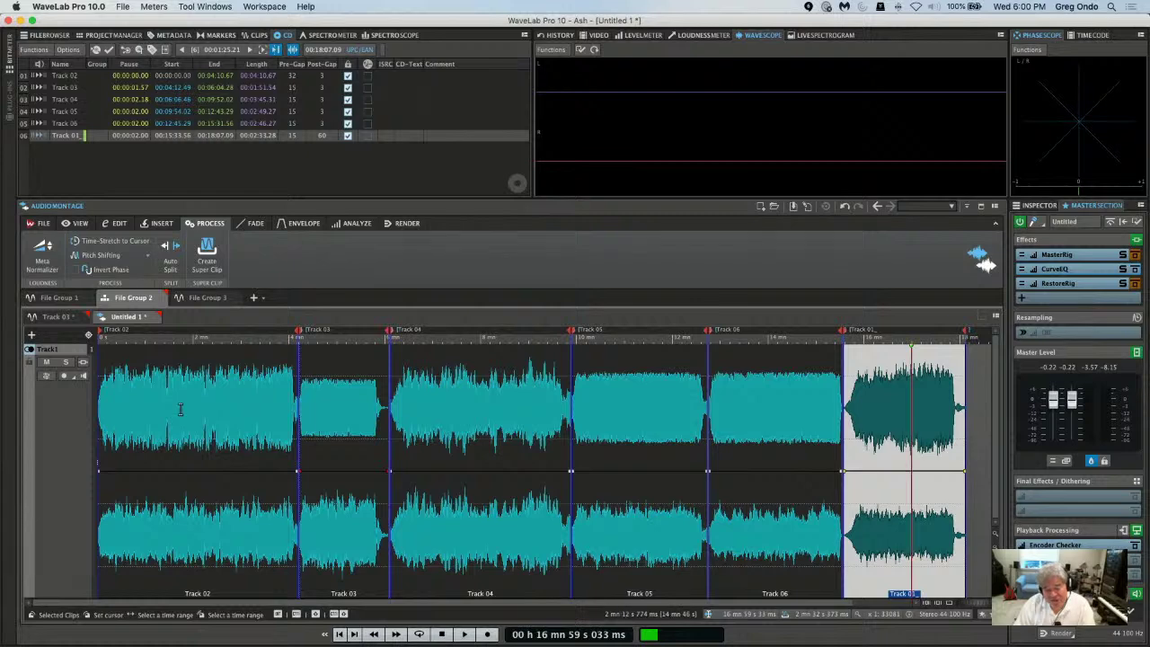
# Add a reference track to the montage and insert 3-21-16 Lake Street Dive.wav from the Lake Street Dive folder at about 37 s using Add/Mix.
pyautogui.click(32, 335)
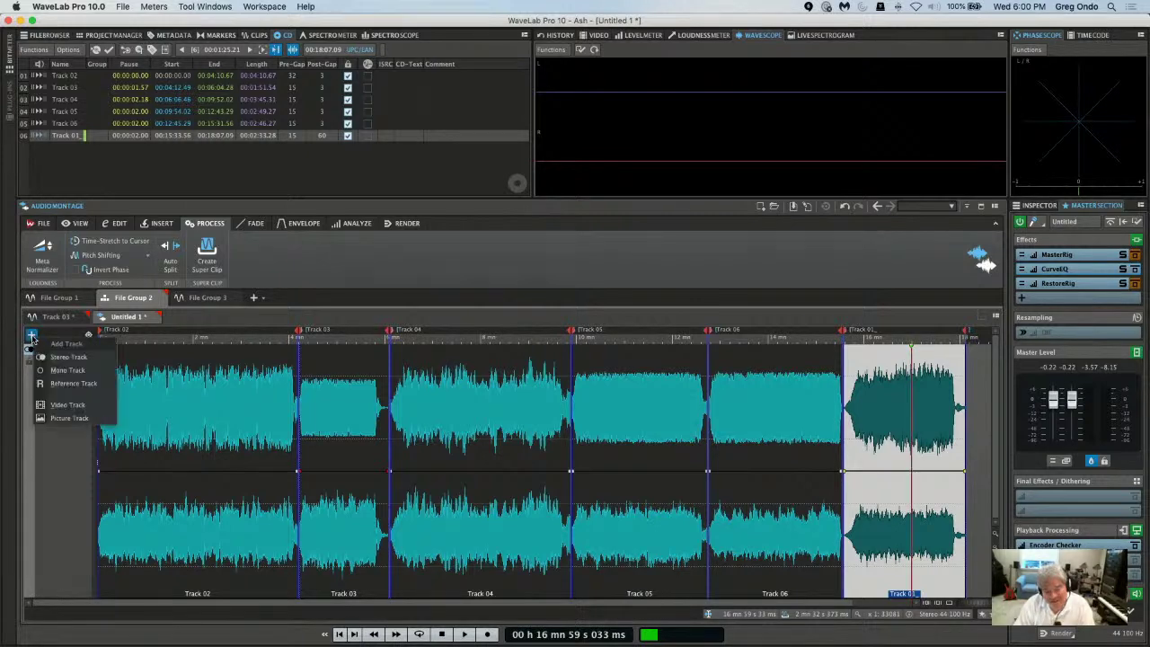
pyautogui.click(72, 384)
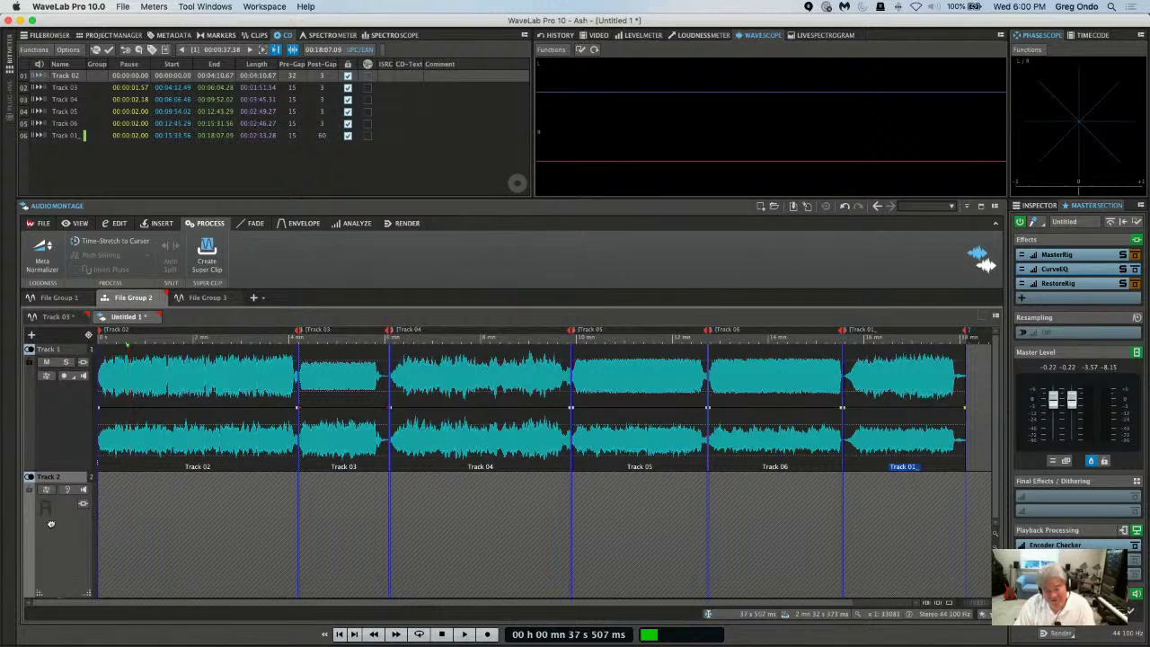
pyautogui.rightClick(135, 514)
pyautogui.moveTo(196, 569)
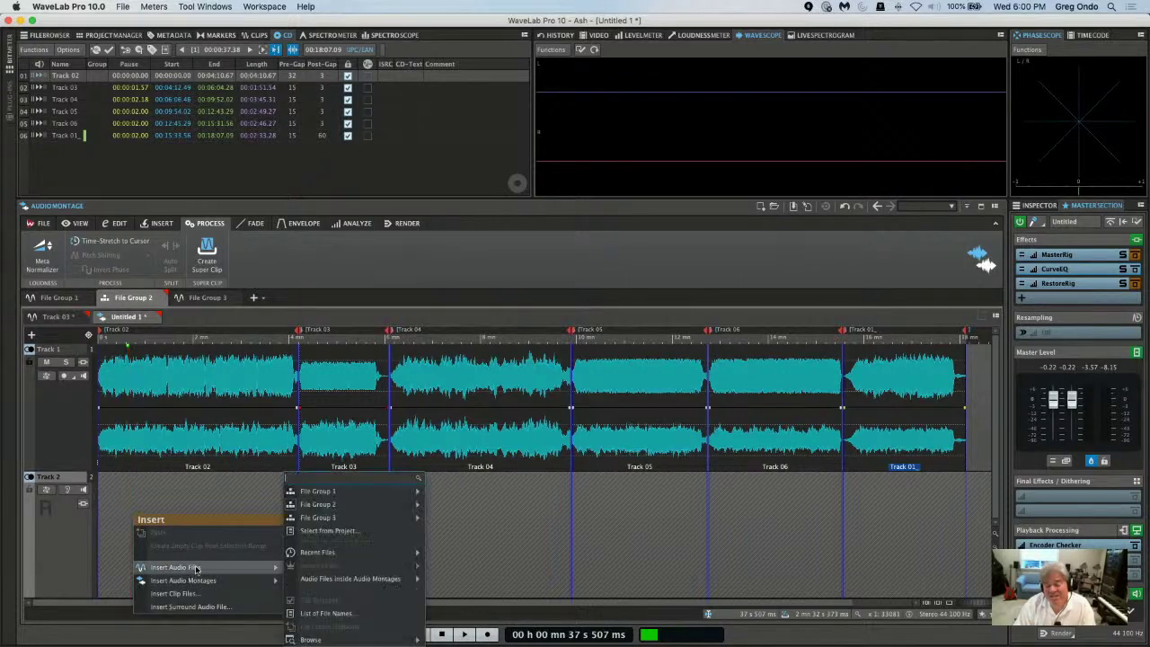
pyautogui.moveTo(370, 641)
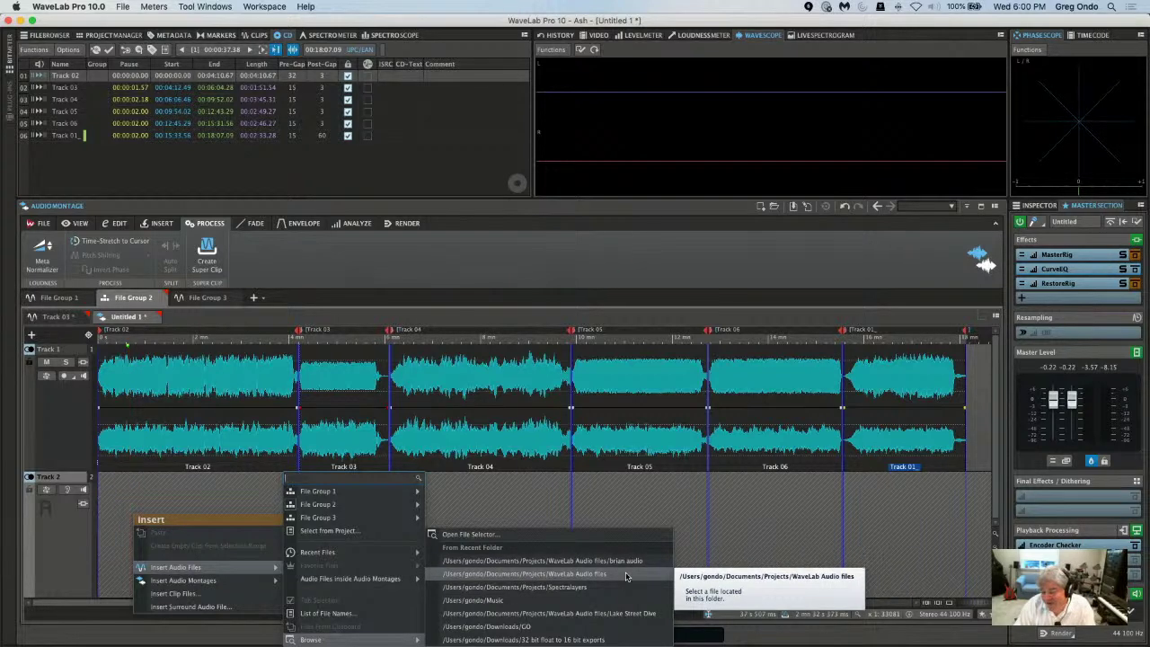
pyautogui.click(626, 613)
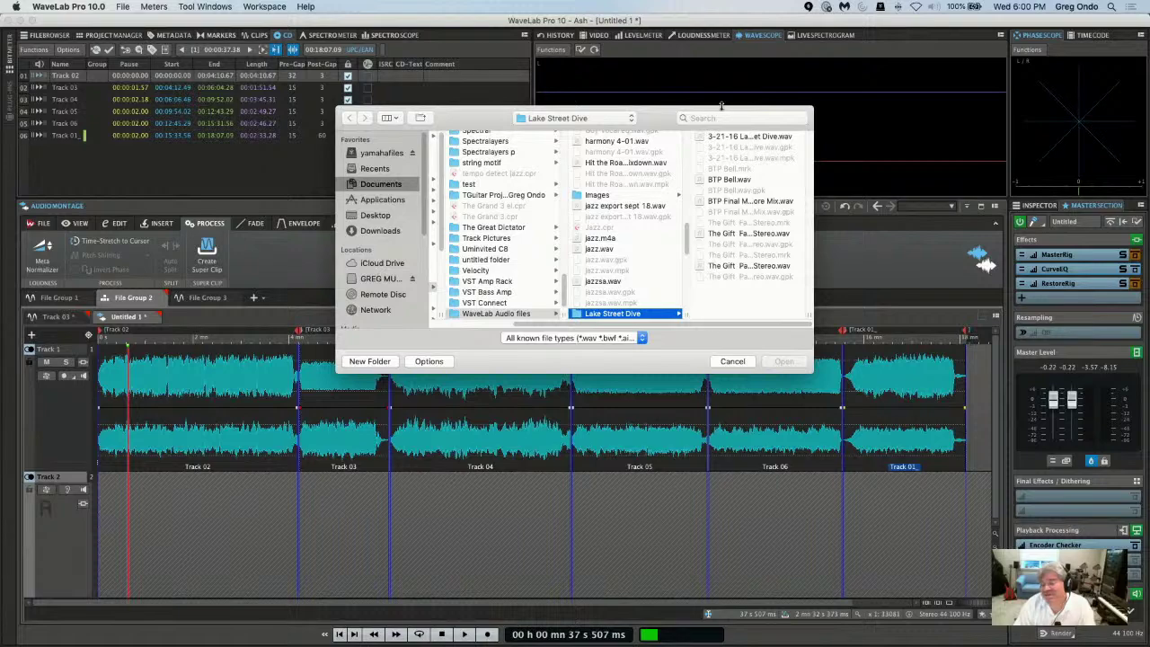
pyautogui.click(746, 137)
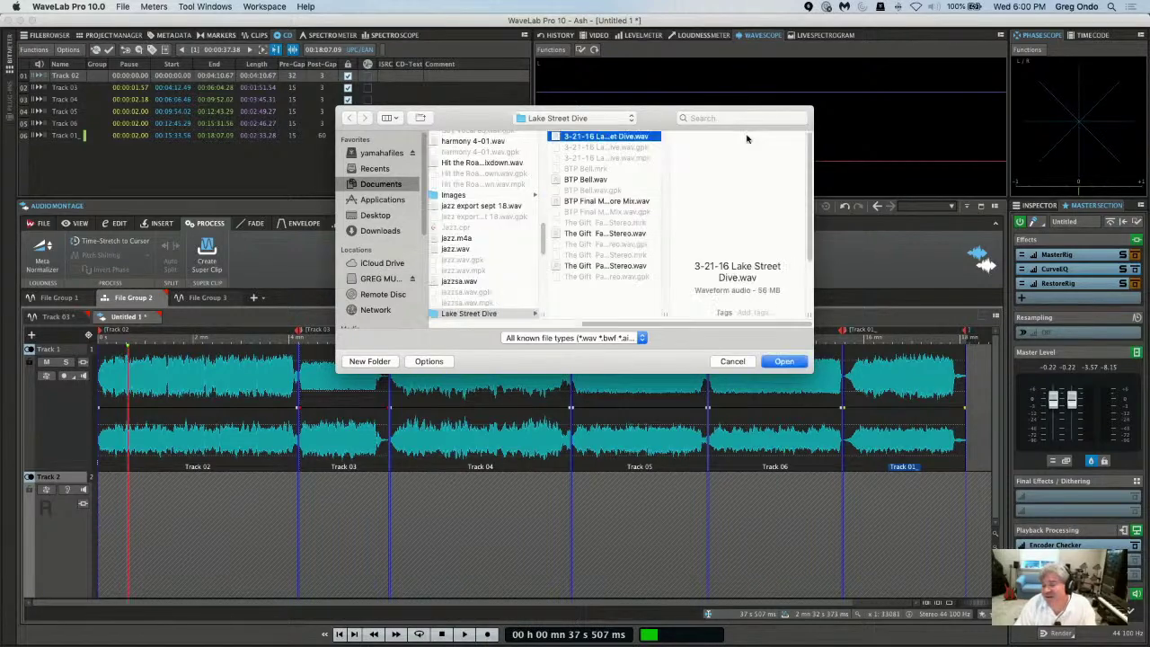
pyautogui.click(784, 361)
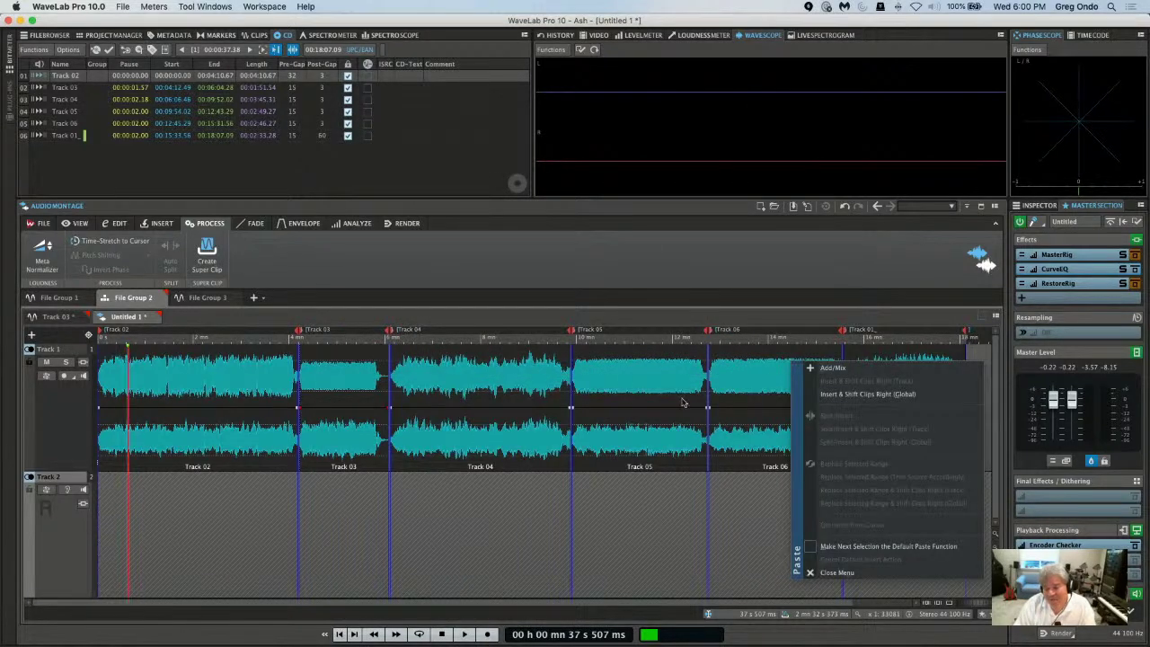
pyautogui.click(833, 367)
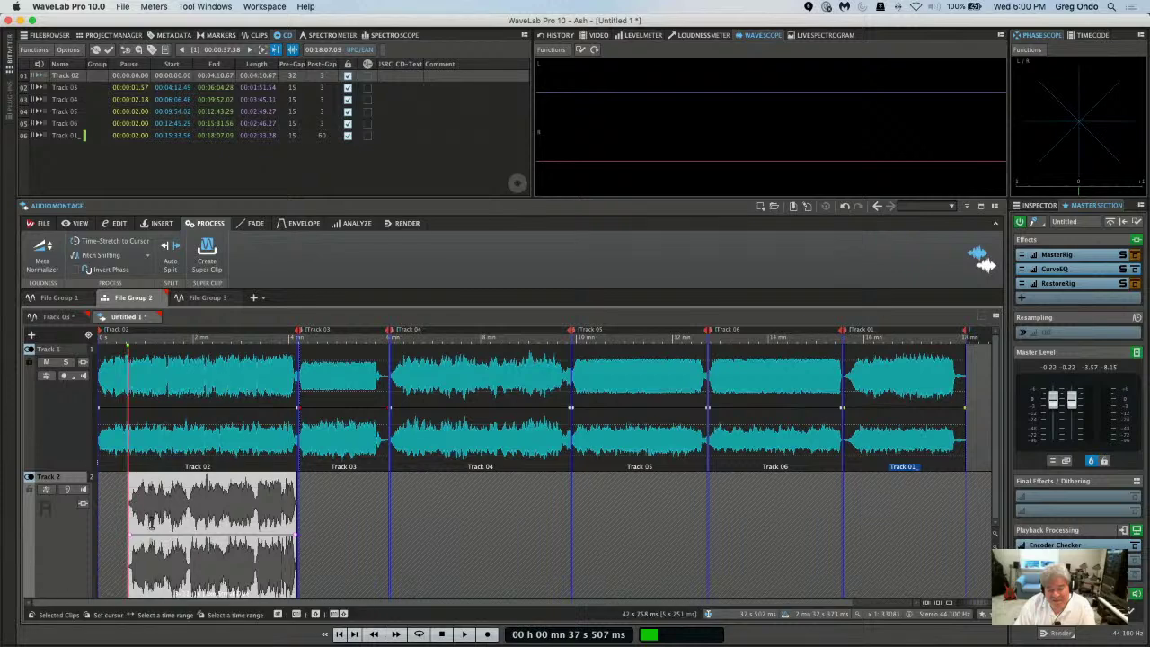
# Move the 3-21-16 Lake Street Dive clip to the start of the montage and play the reference track alone from about 37 s.
pyautogui.moveTo(164, 546); pyautogui.dragTo(134, 548)
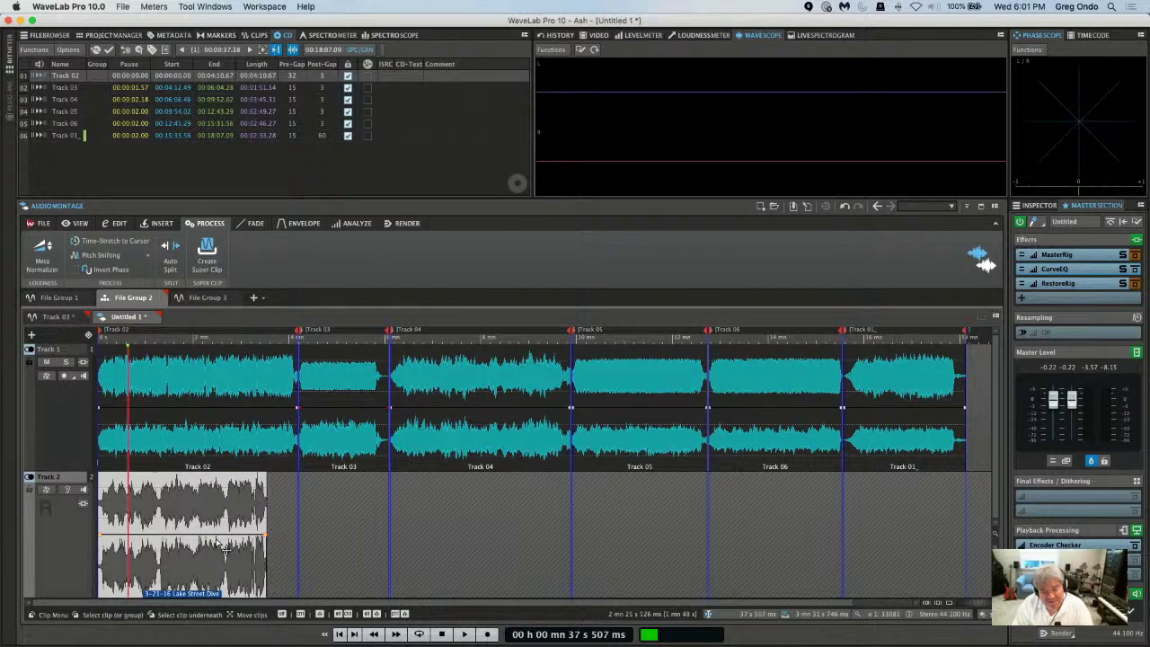
pyautogui.click(67, 490)
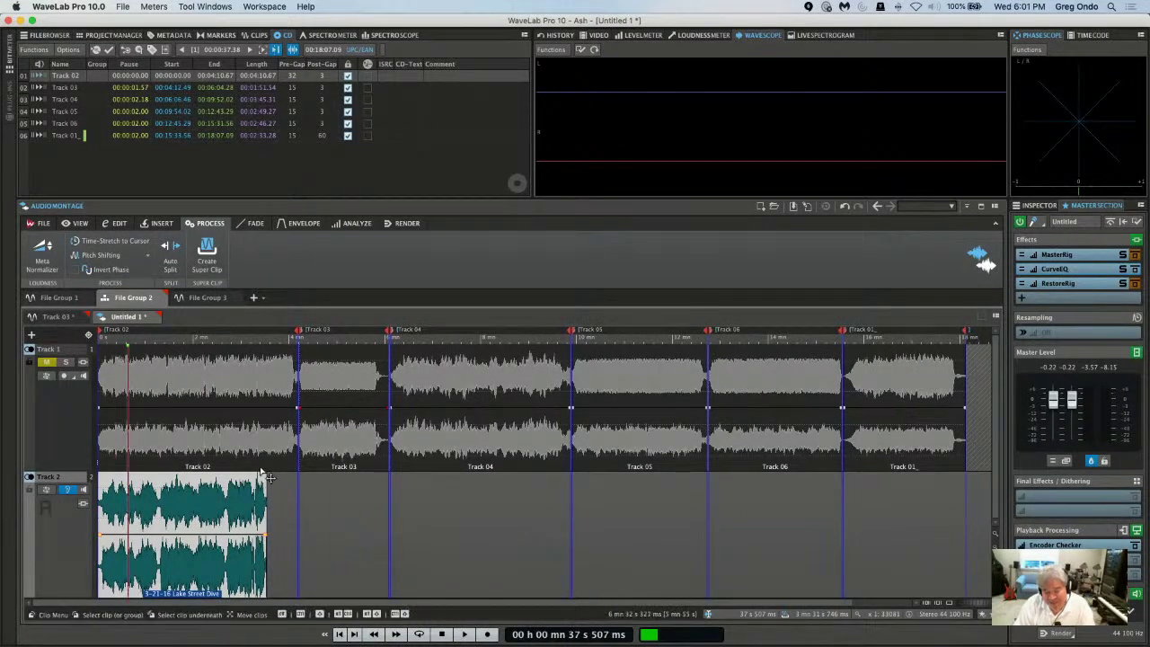
pyautogui.press('space')
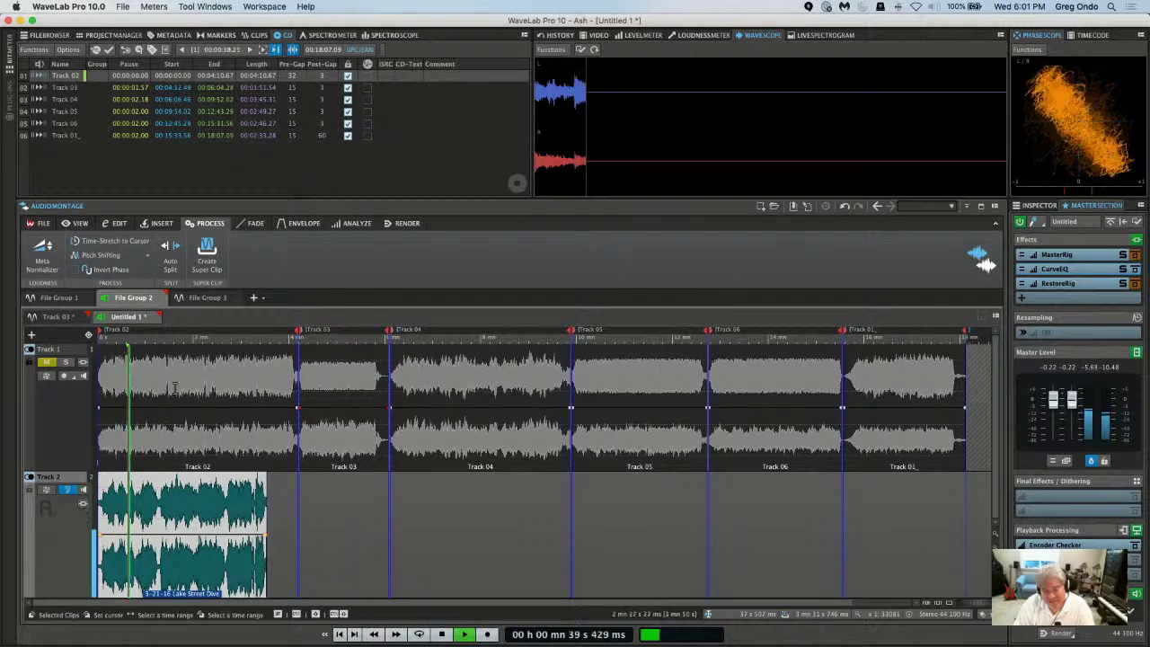
# Compare the montage with the reference track during playback by toggling Listen Alone, ending on the reference track, and stop playback.
pyautogui.click(68, 490)
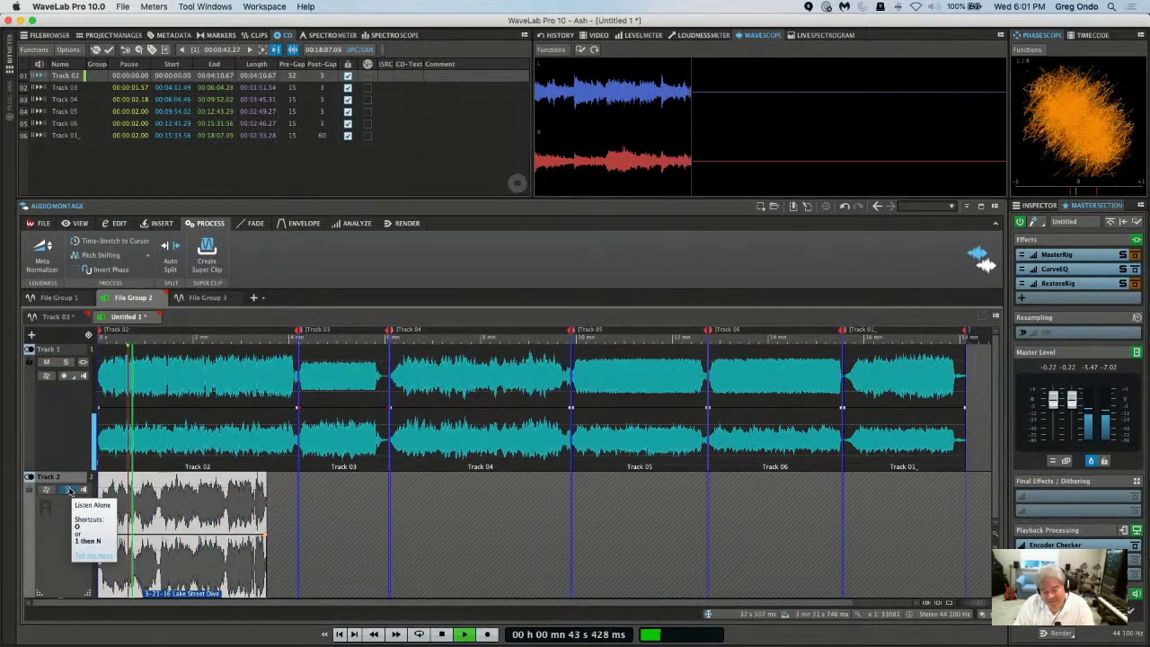
pyautogui.click(68, 489)
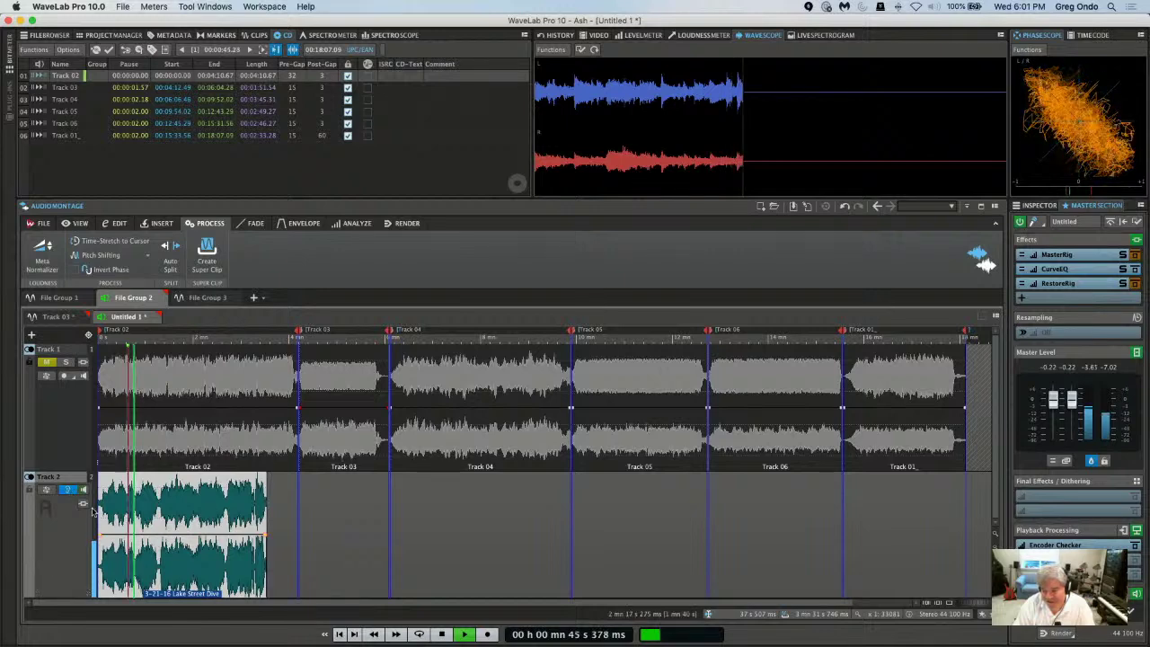
pyautogui.moveTo(1063, 270)
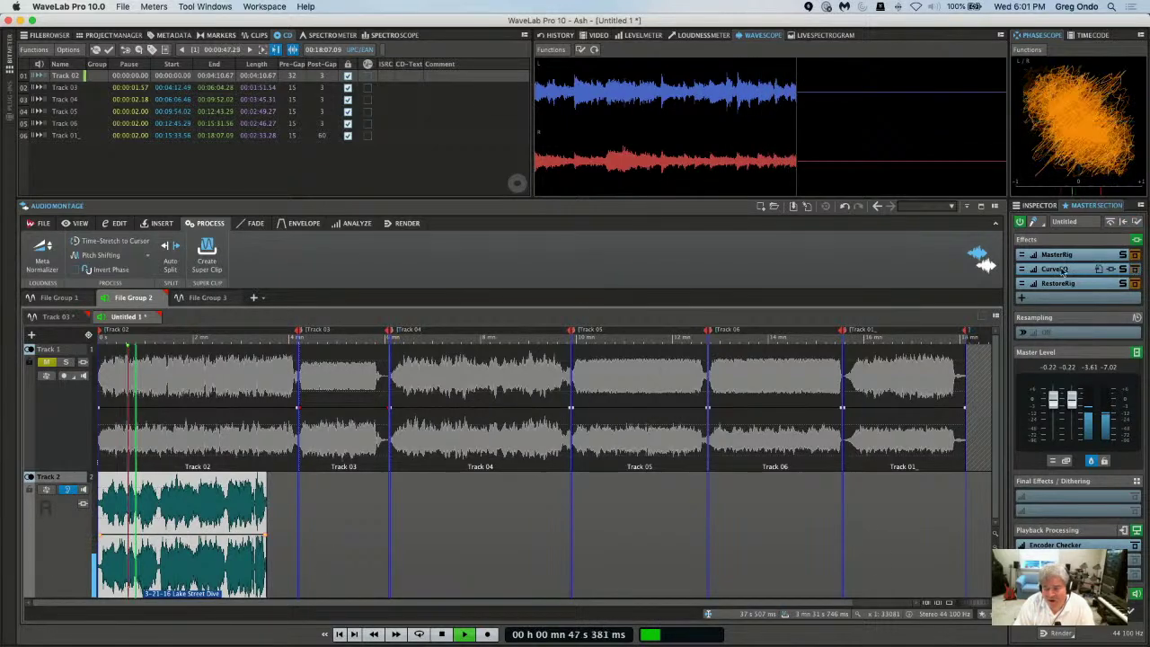
pyautogui.click(71, 491)
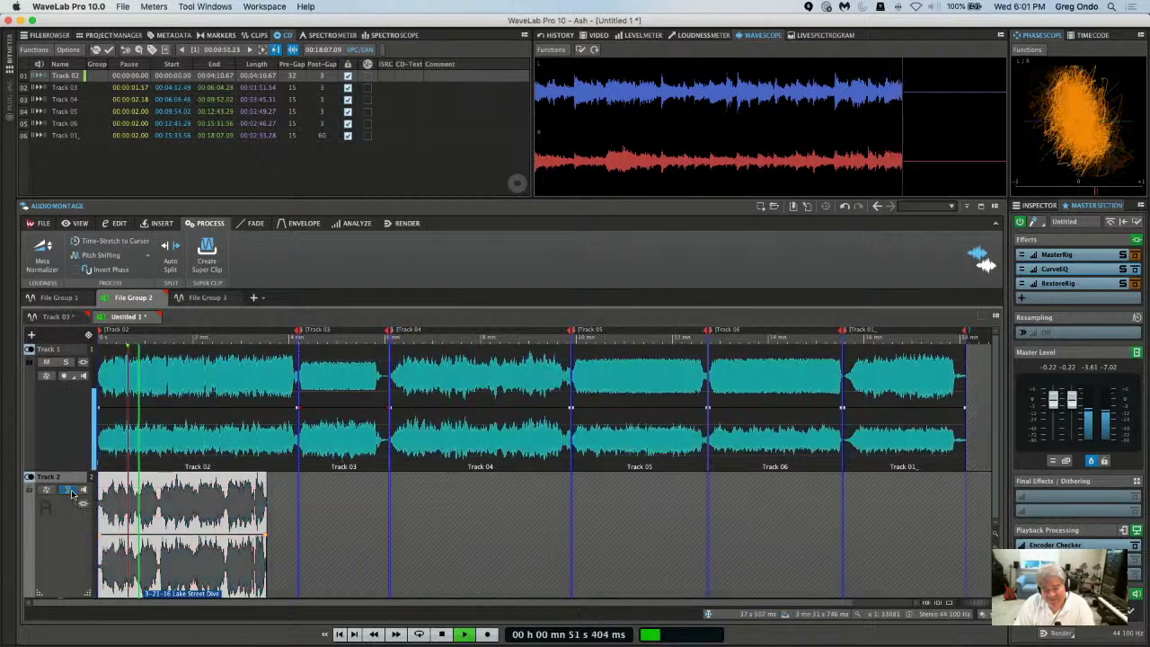
pyautogui.click(71, 490)
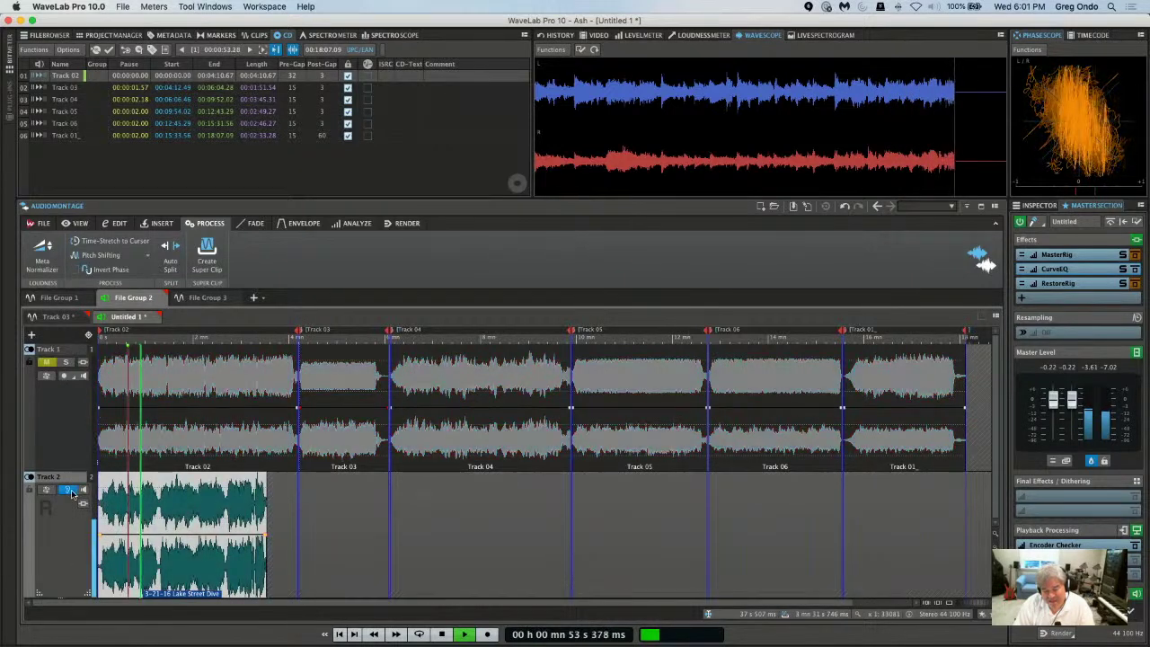
pyautogui.press('space')
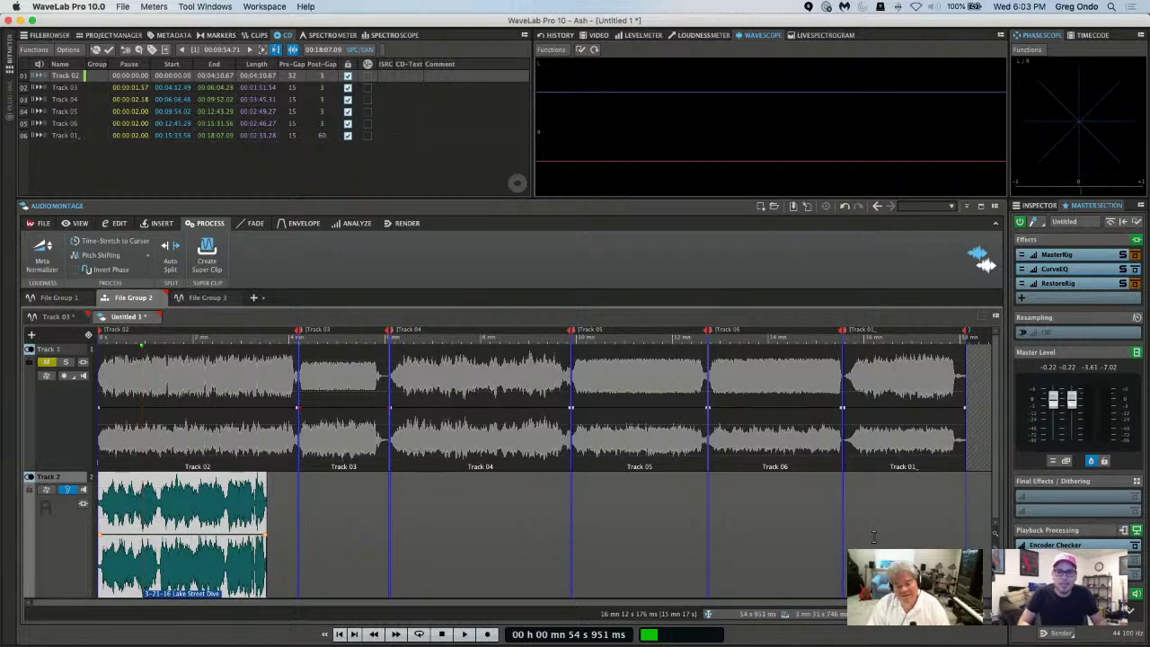
# Remove File Group 3 from the project and close all its files.
pyautogui.click(205, 299)
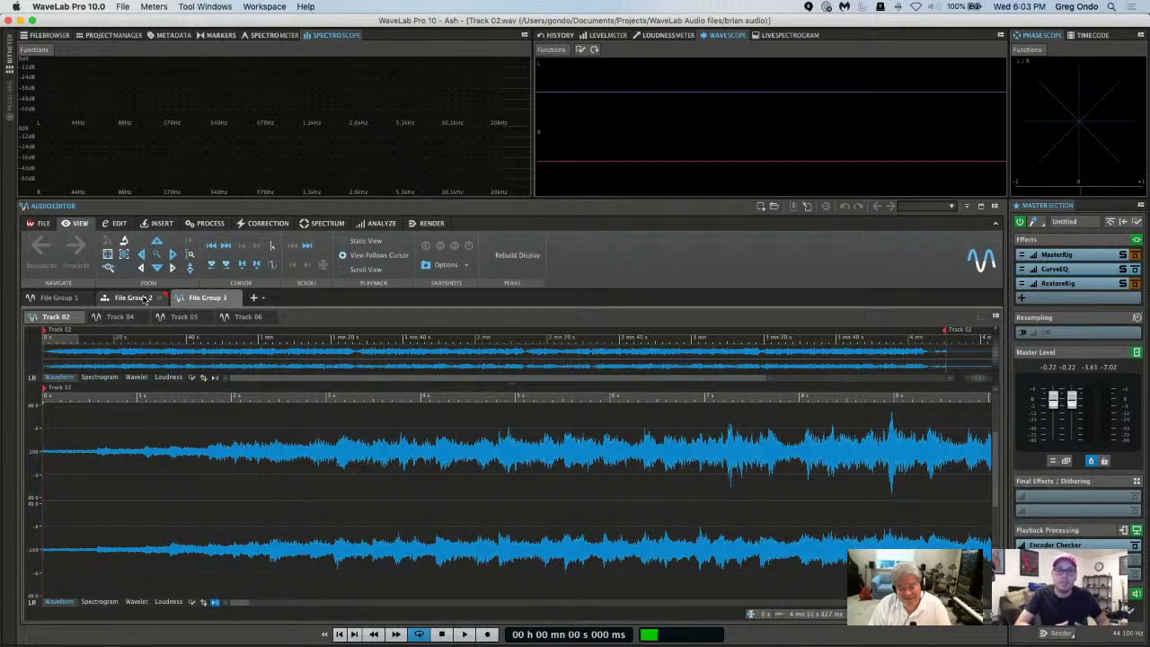
pyautogui.click(234, 298)
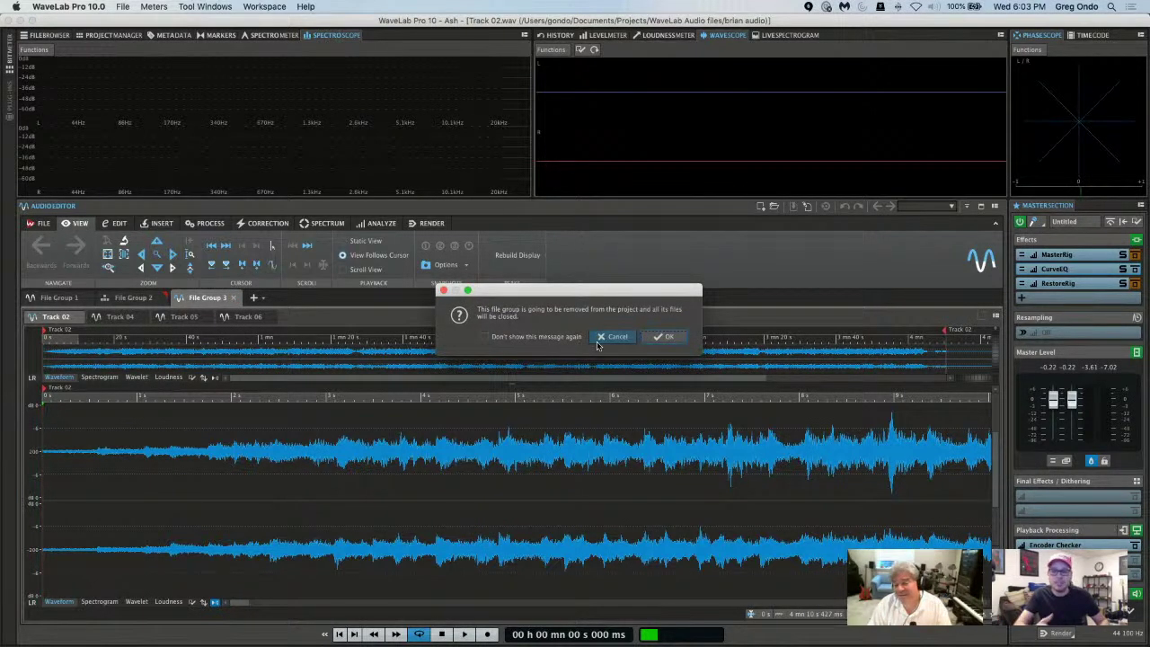
pyautogui.click(665, 336)
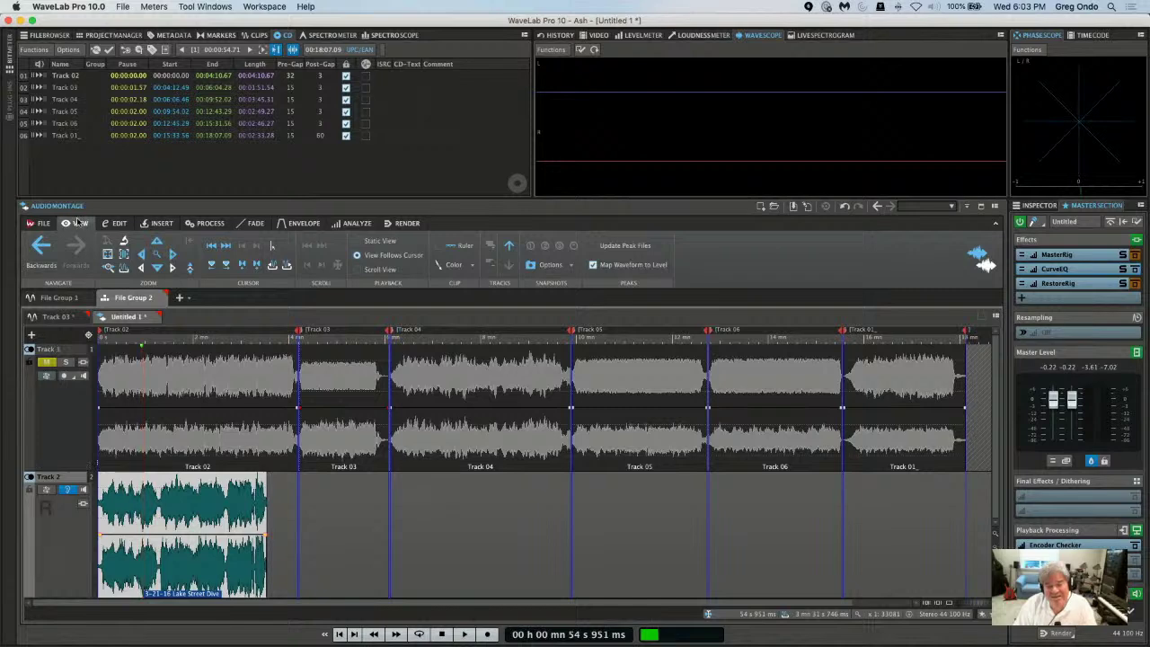
# Create a custom Stereo (CD Compatible) audio montage at 44 100 Hz.
pyautogui.click(49, 225)
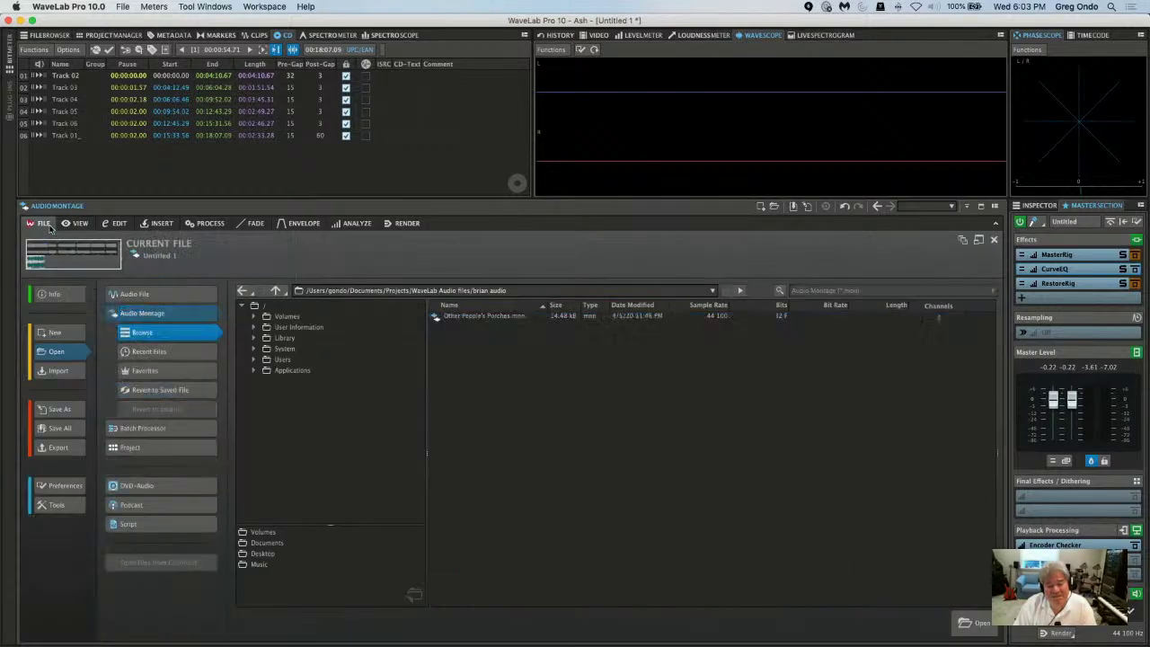
pyautogui.click(80, 334)
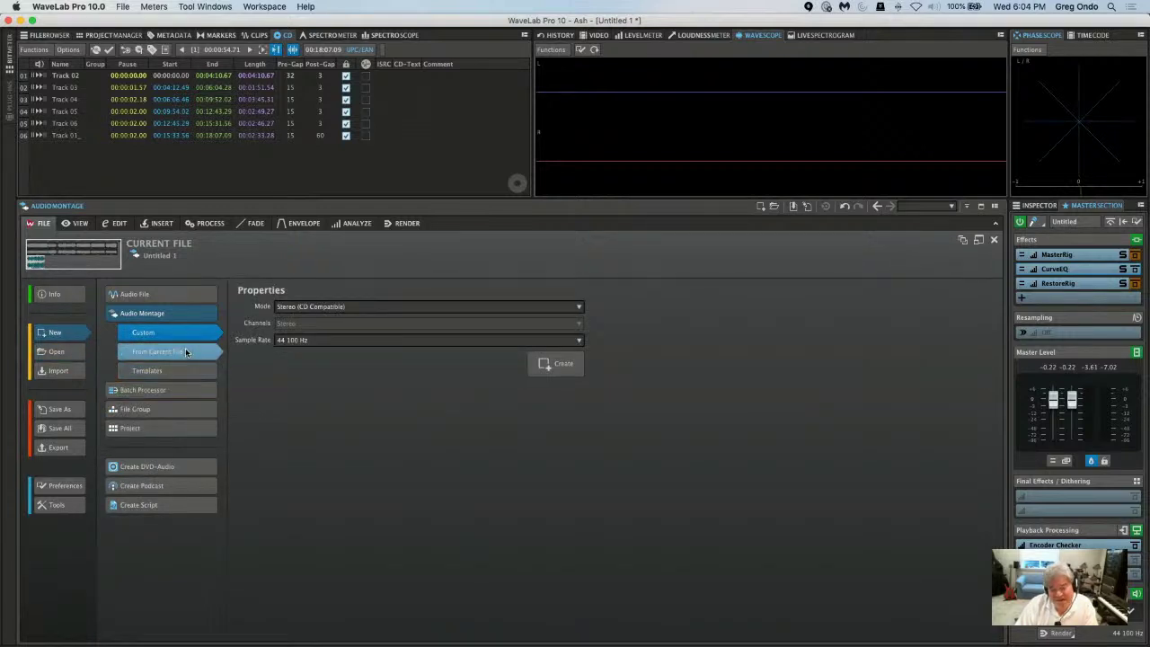
pyautogui.click(562, 376)
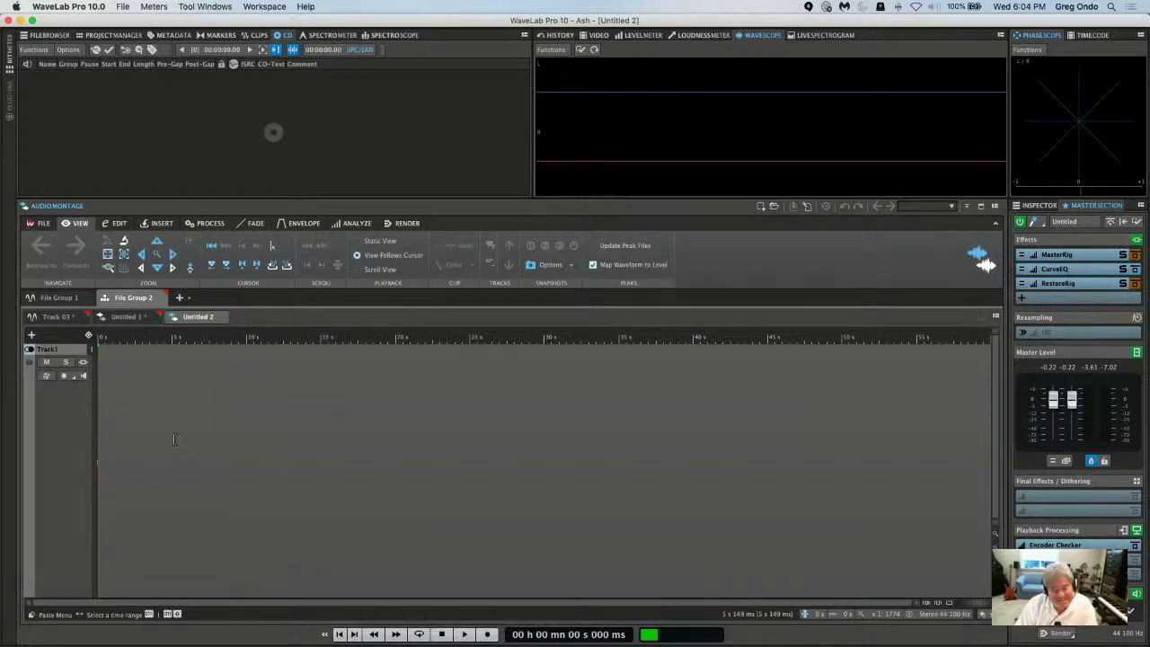
# Insert Track 01_.wav through Track 06.wav from the brian audio folder, lined up on the current track of the empty montage.
pyautogui.rightClick(153, 429)
pyautogui.moveTo(237, 479)
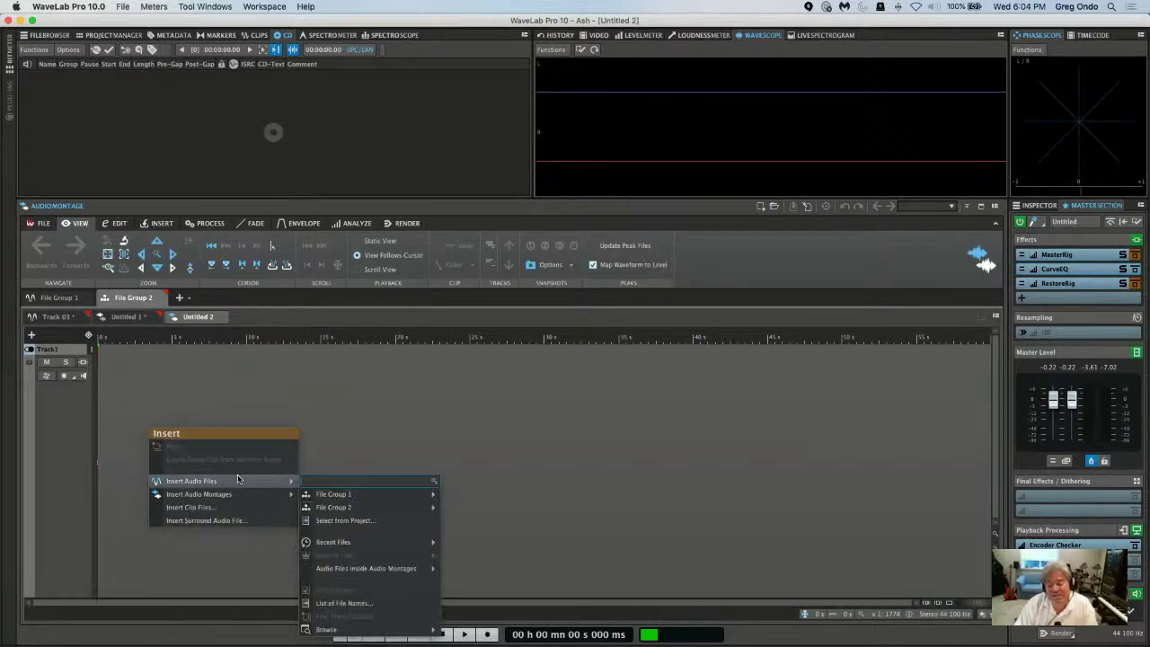
pyautogui.moveTo(332, 542)
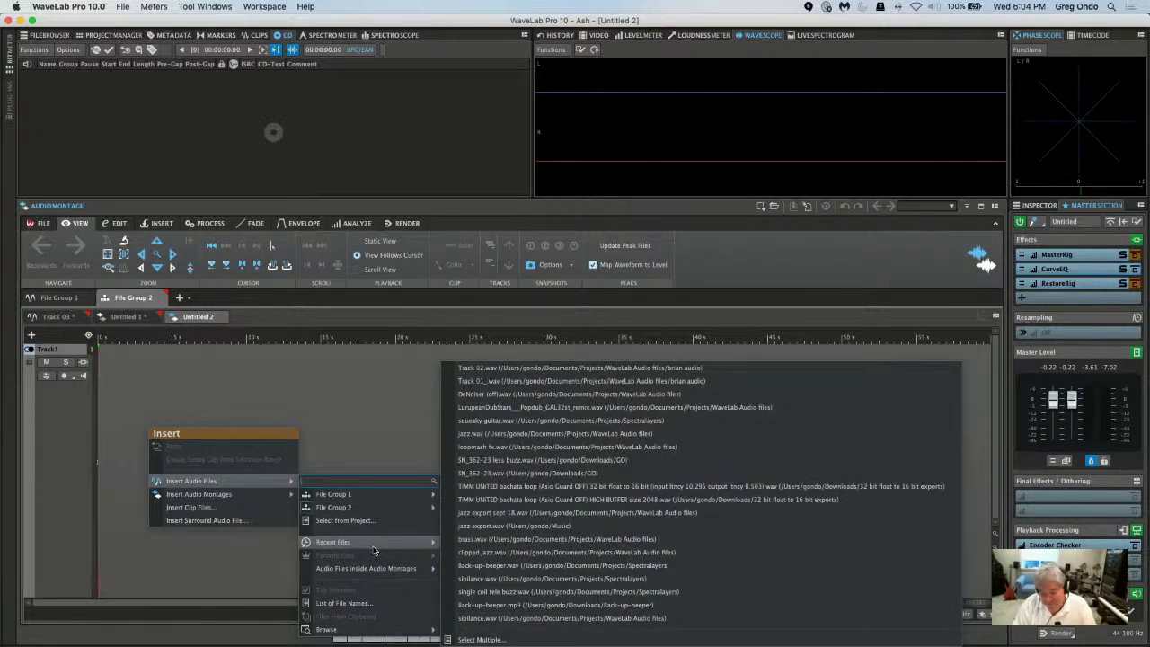
pyautogui.moveTo(385, 629)
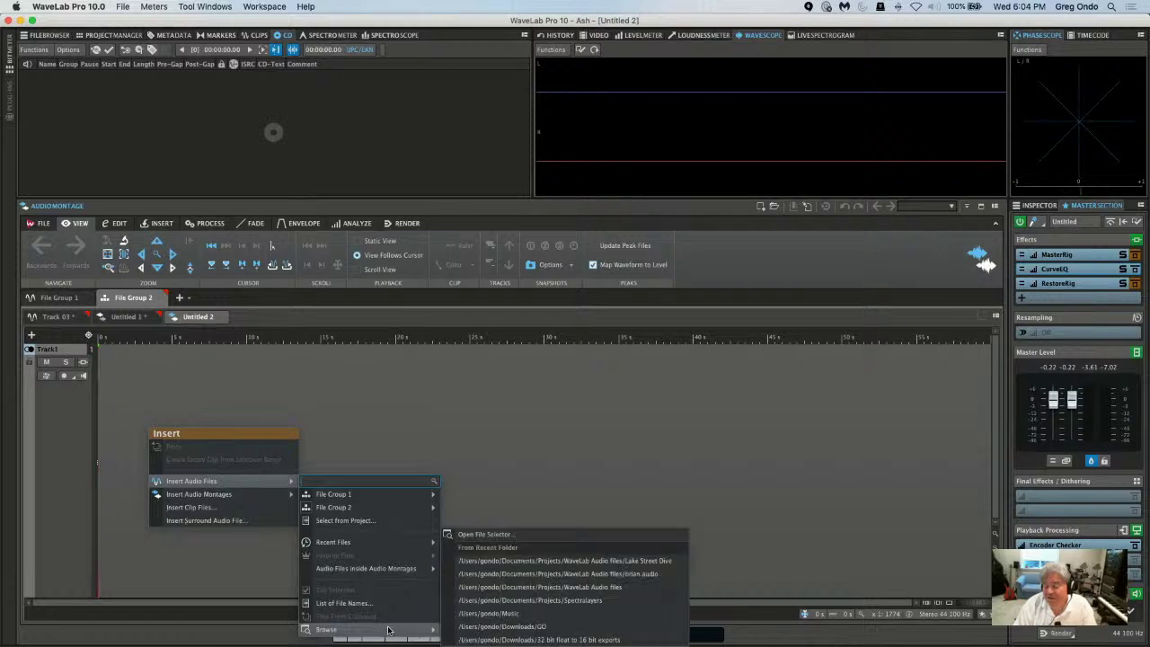
pyautogui.click(543, 574)
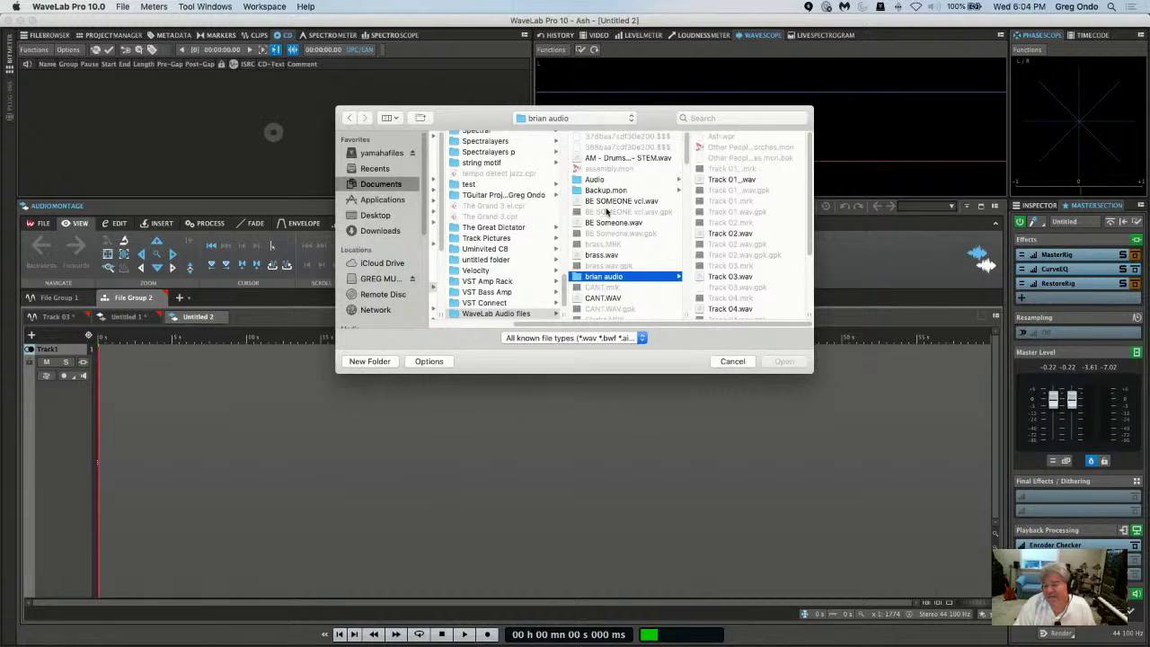
pyautogui.click(730, 179)
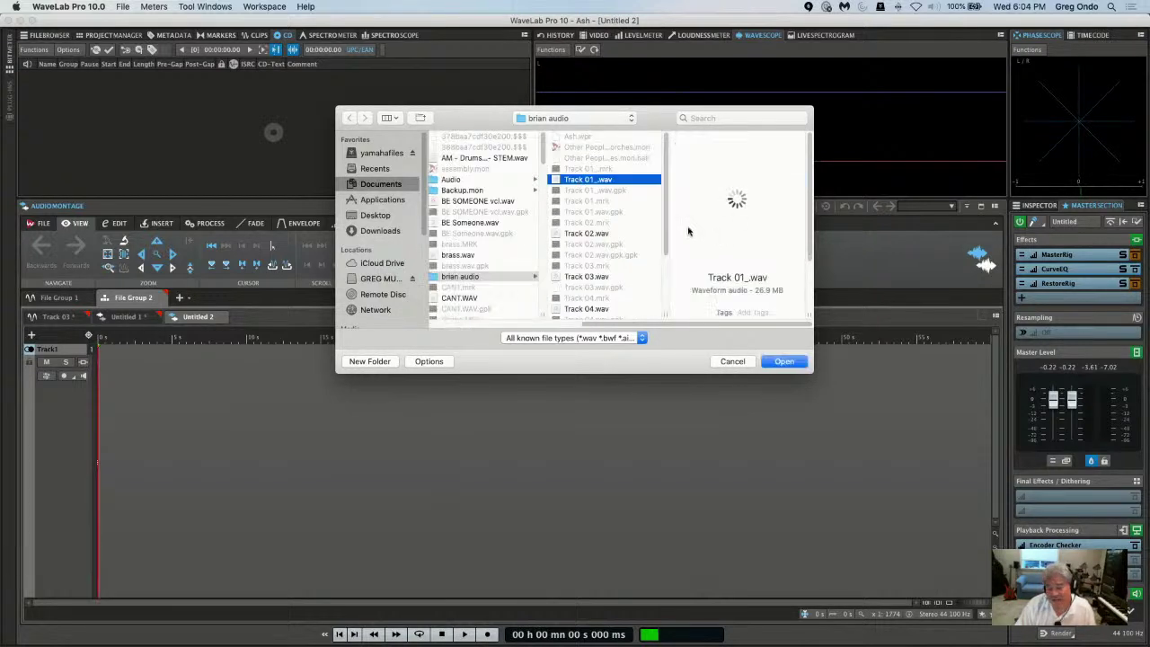
pyautogui.scroll(-1, 596, 236)
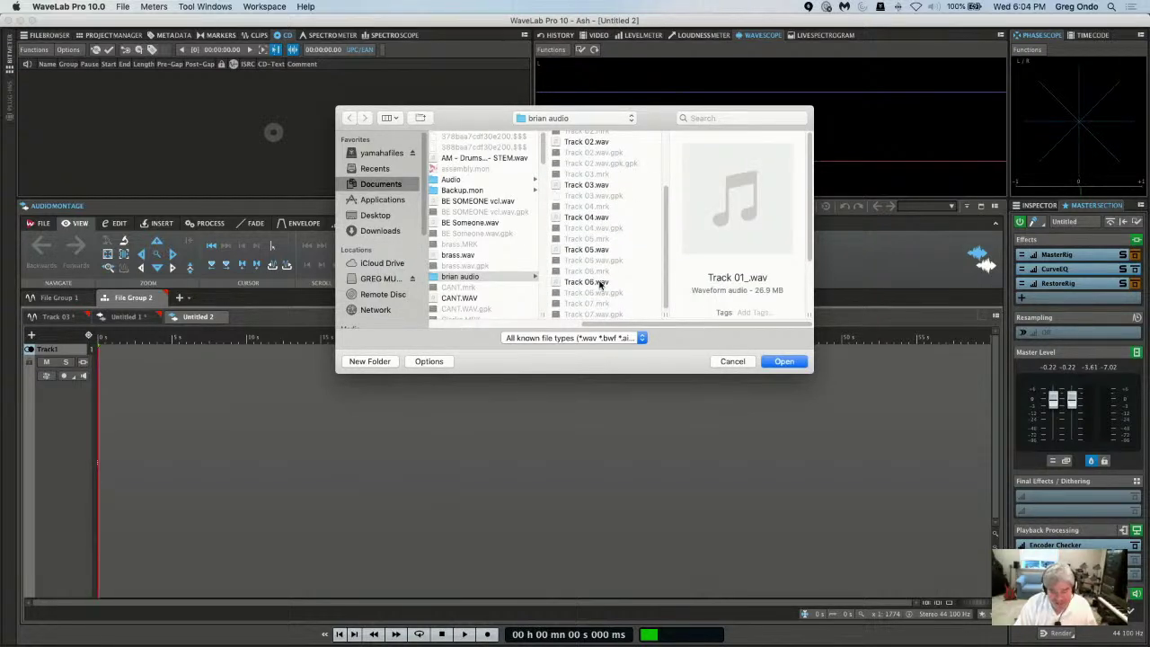
pyautogui.keyDown('shift'); pyautogui.click(586, 281); pyautogui.keyUp('shift')
pyautogui.click(778, 361)
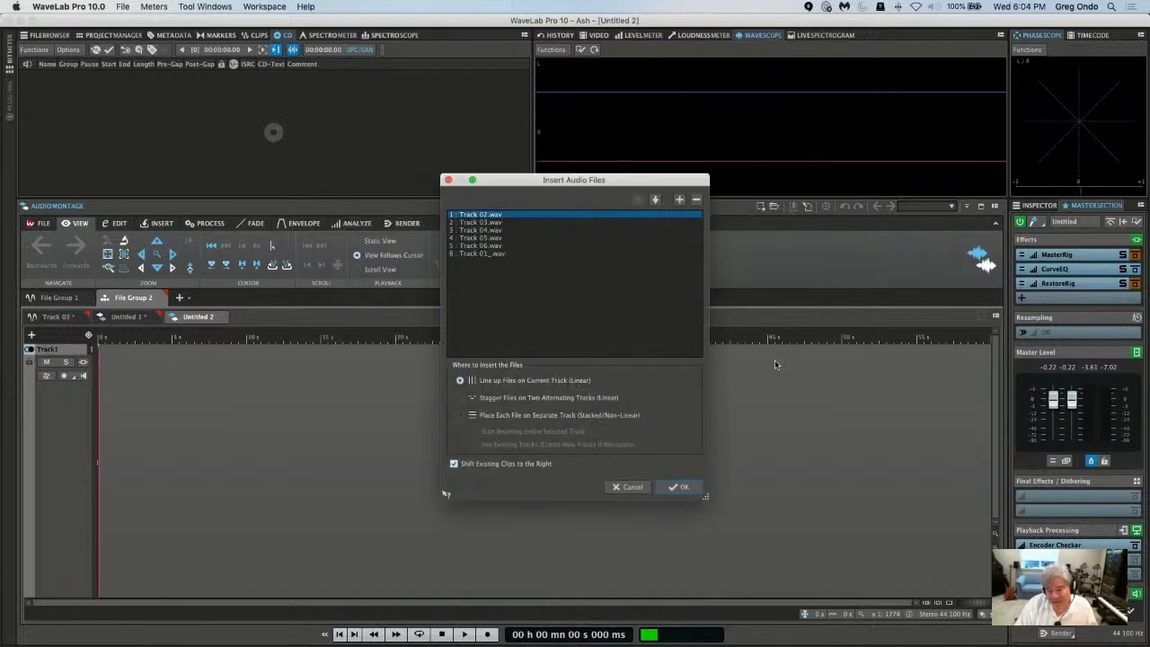
pyautogui.click(679, 487)
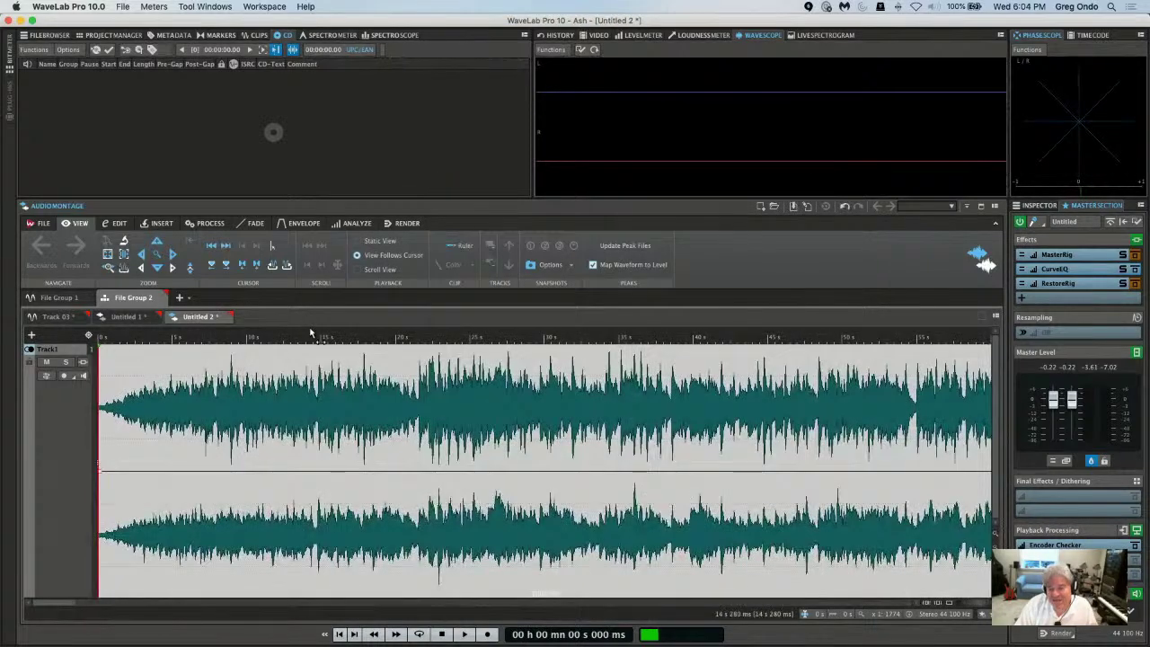
# Generate CD track markers at clip boundaries with the CD Wizard, named as clips, with 2 s pauses and markers quantized to CD frames.
pyautogui.click(304, 338)
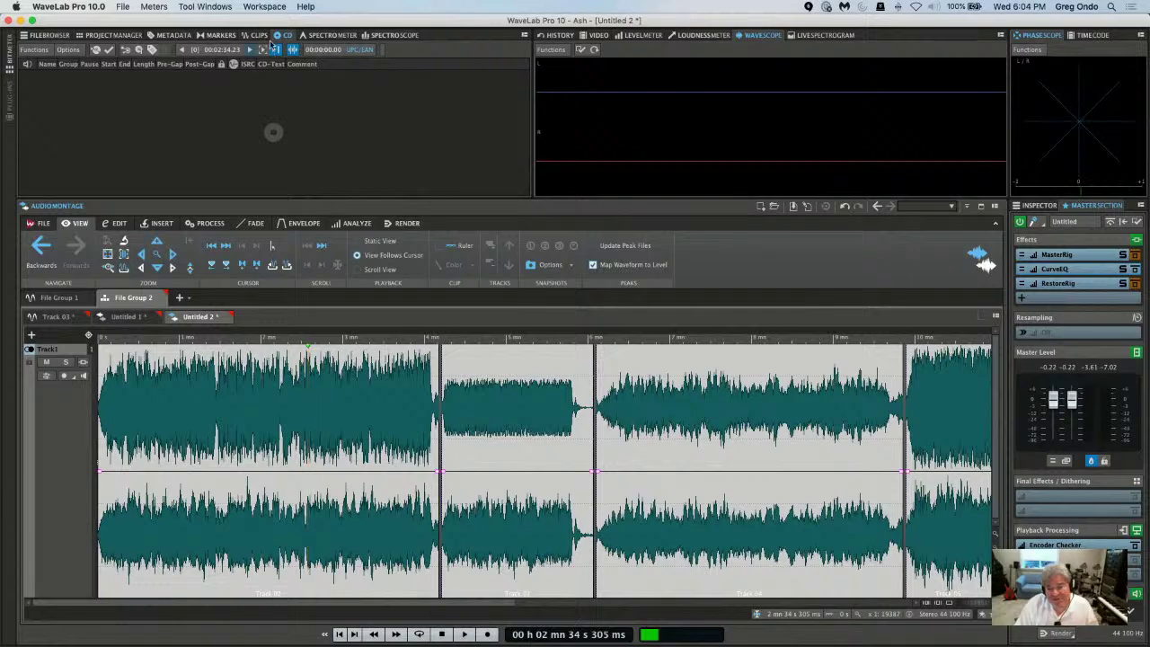
pyautogui.click(311, 37)
pyautogui.click(258, 35)
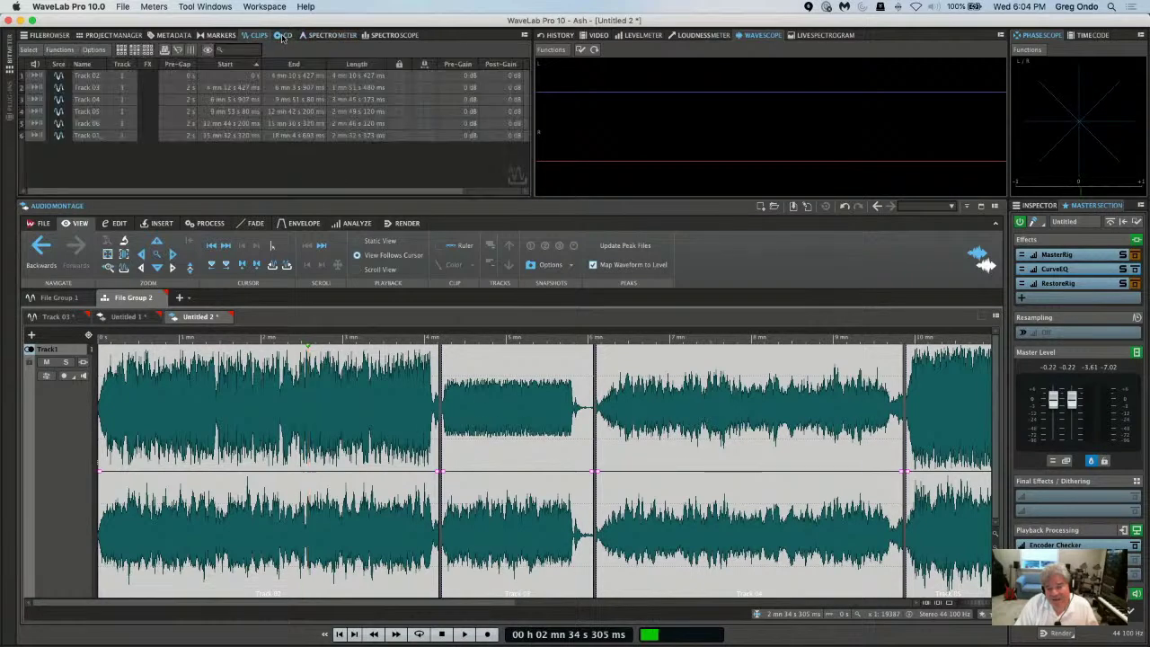
pyautogui.click(285, 35)
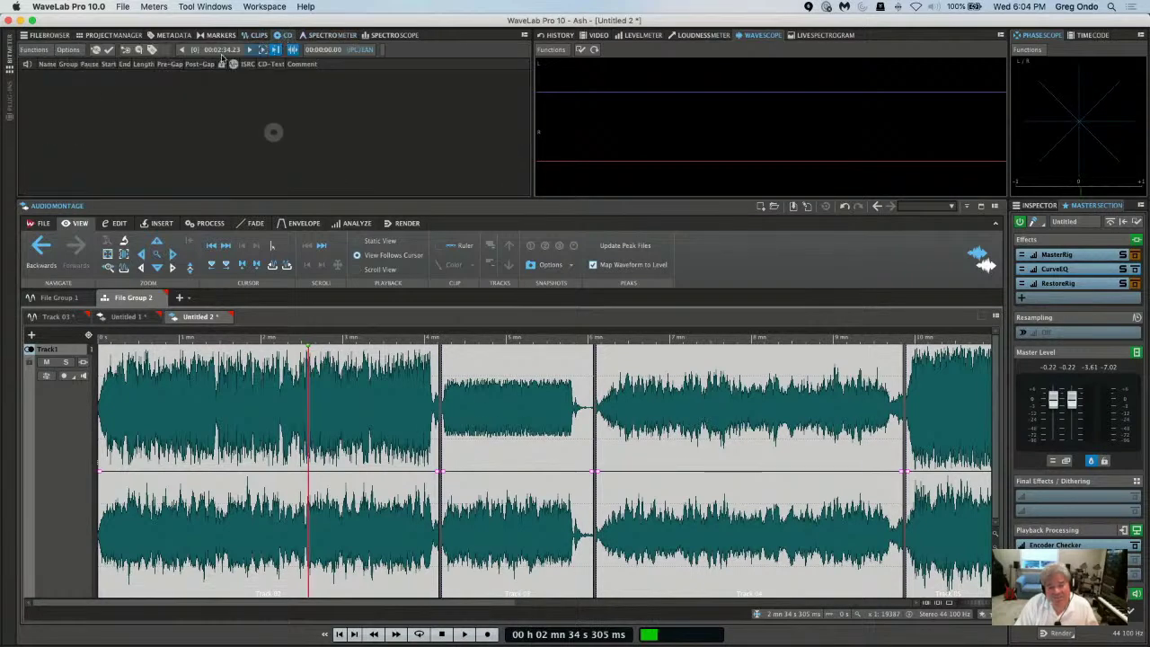
pyautogui.click(35, 50)
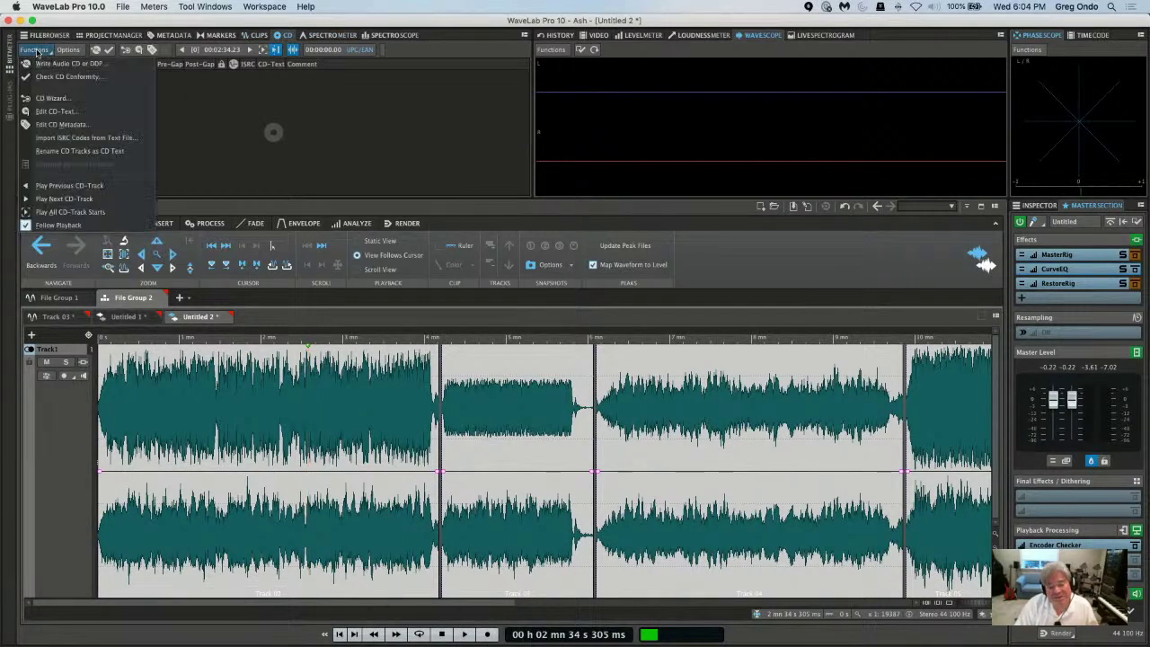
pyautogui.click(64, 100)
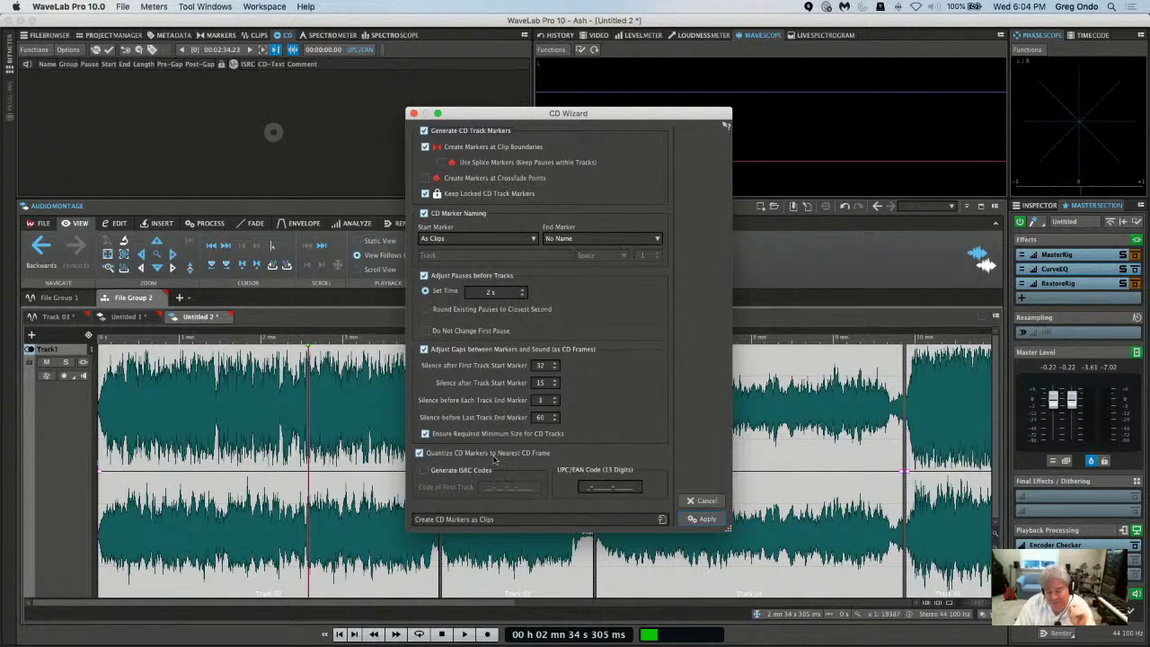
pyautogui.click(708, 519)
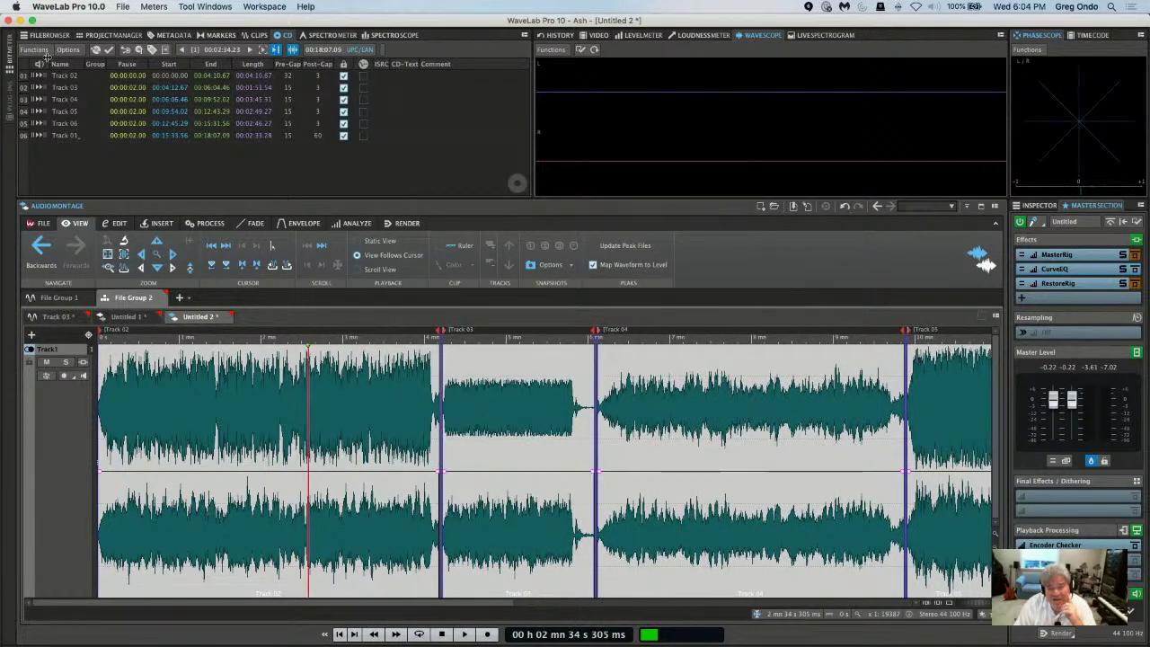
# View the album's CD metadata fields, close them, and move Track 01_ to second place in the CD track order.
pyautogui.click(152, 51)
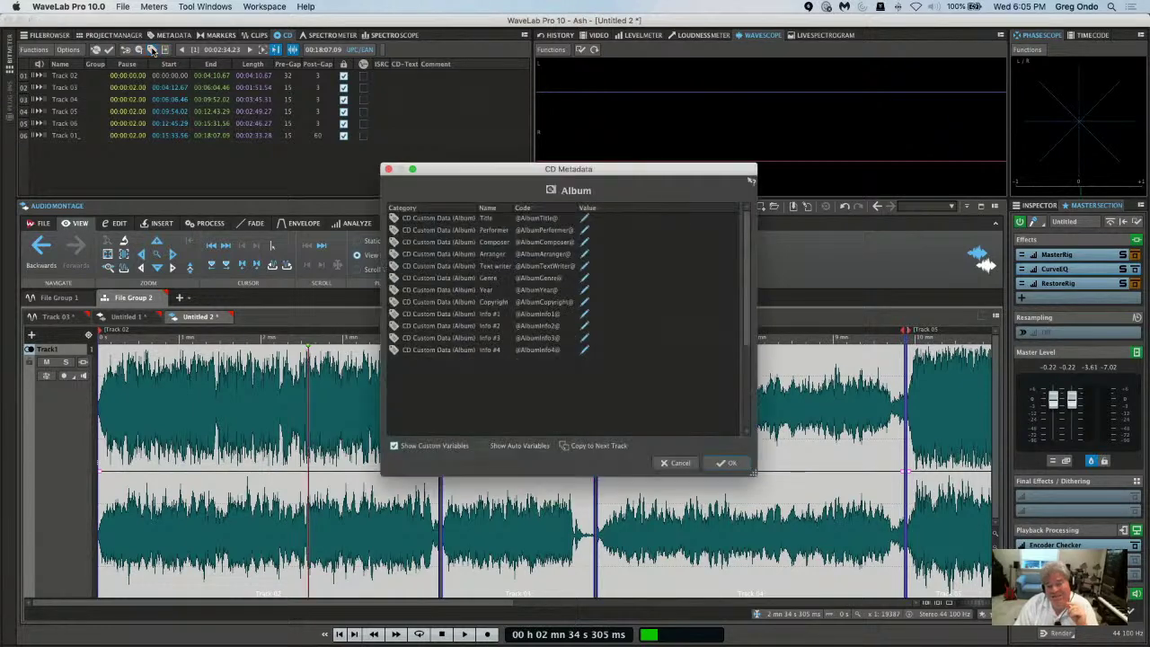
pyautogui.click(388, 169)
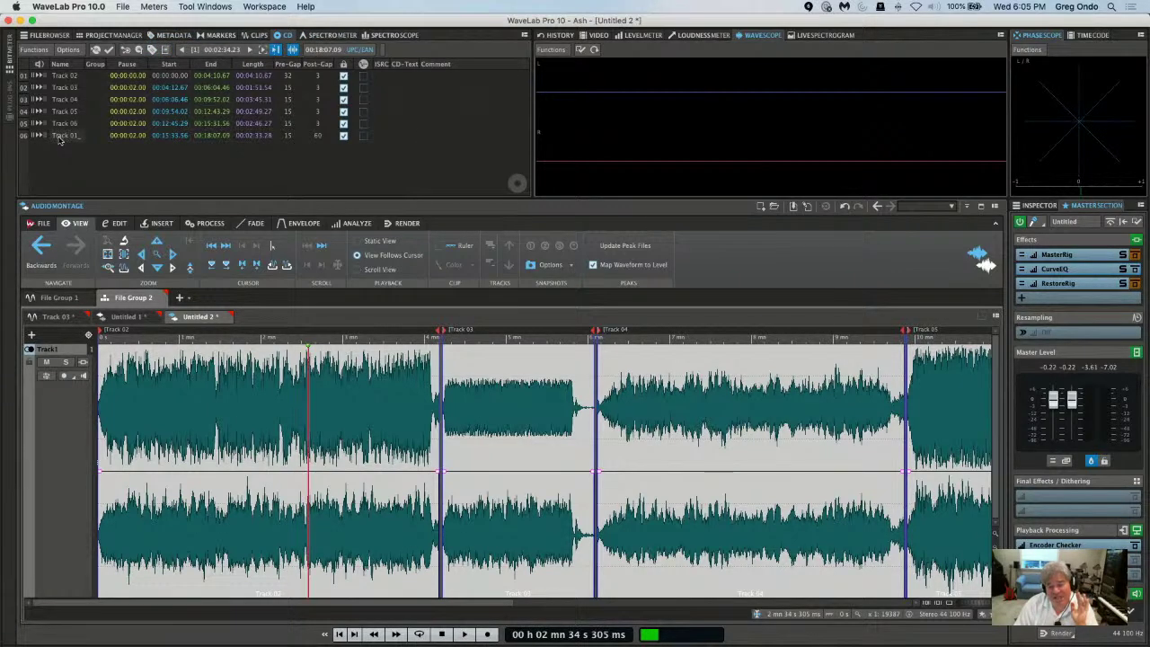
pyautogui.moveTo(58, 134); pyautogui.dragTo(70, 86)
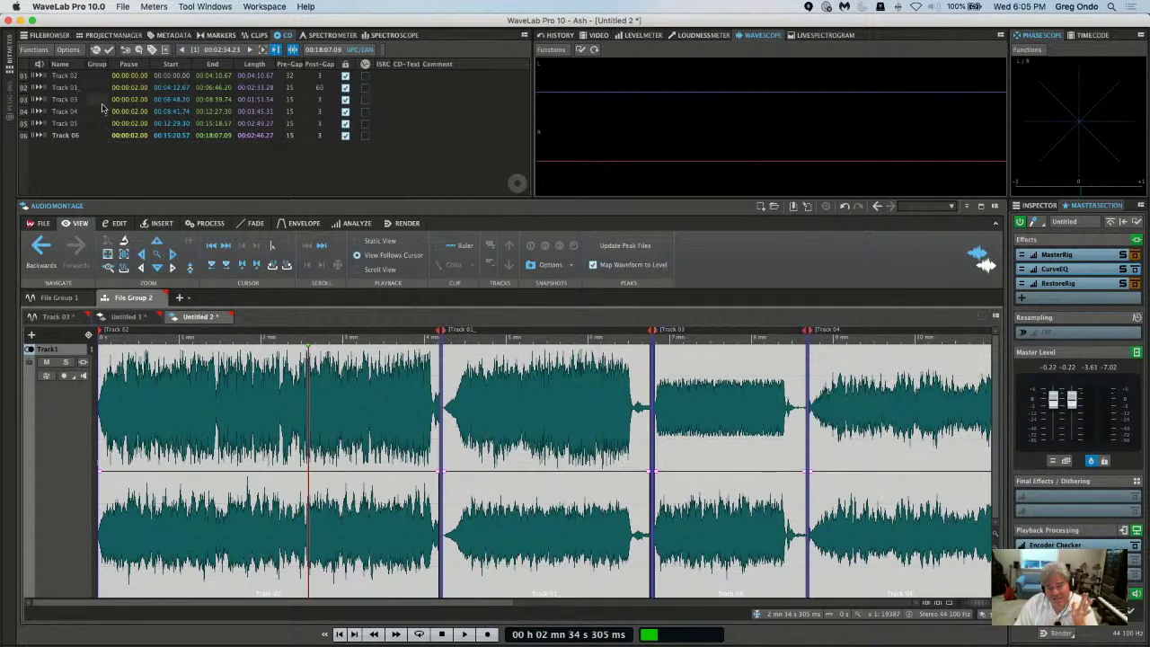
# View the Write Audio CD or DDP settings with DDP Image as the device, and close them without writing.
pyautogui.click(96, 51)
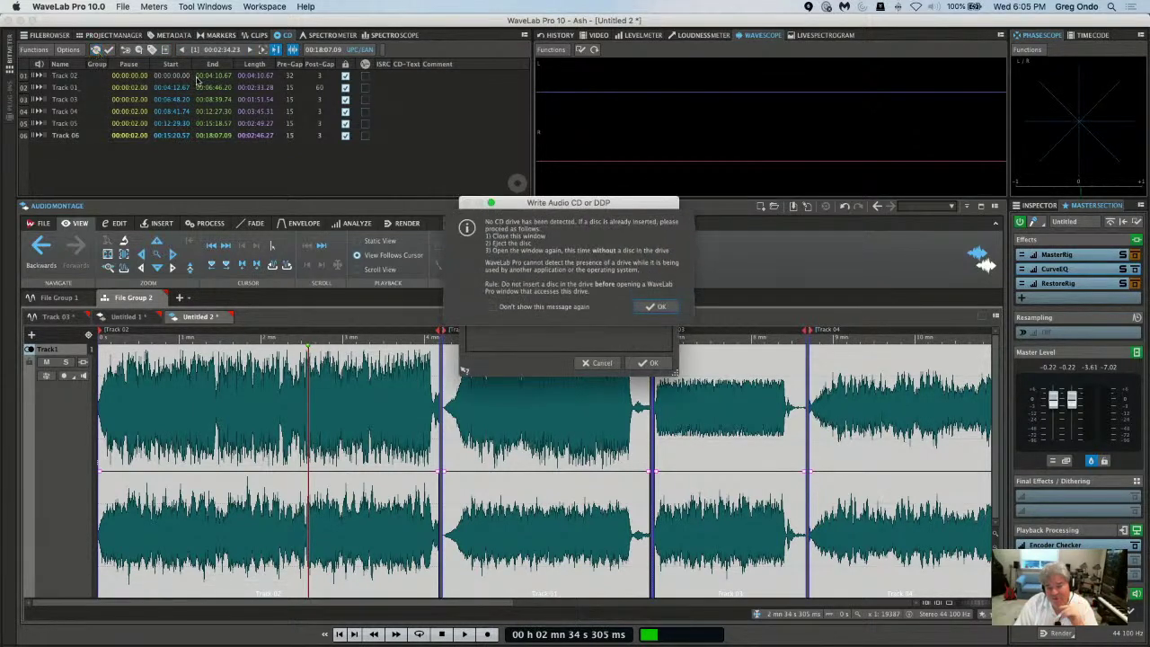
pyautogui.click(655, 306)
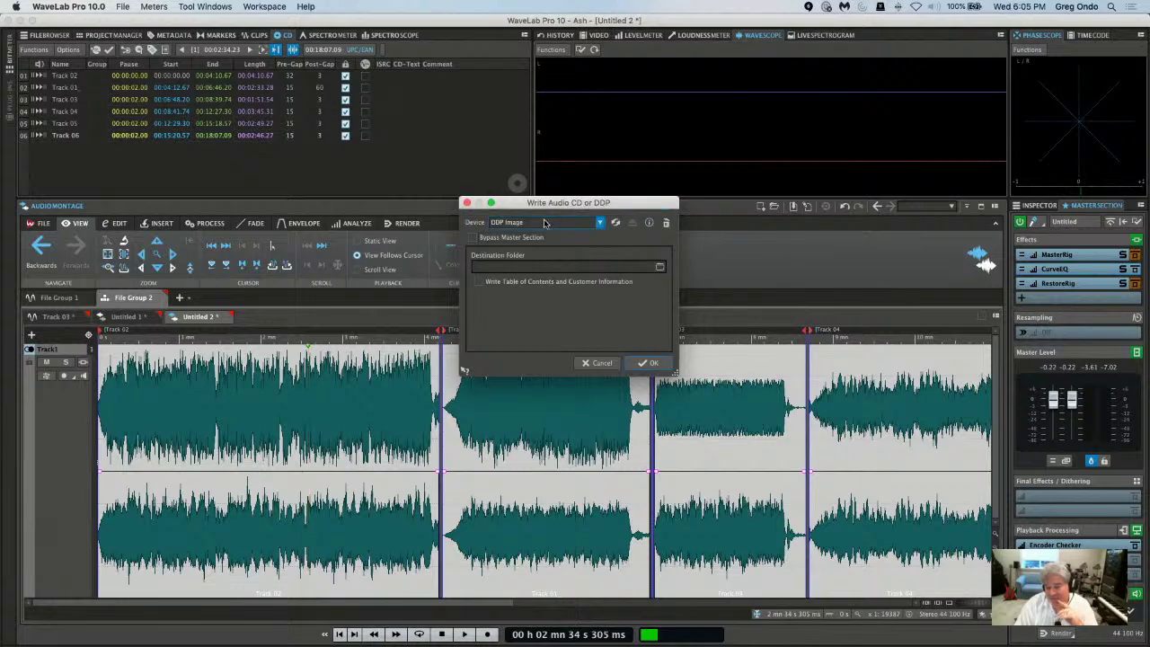
pyautogui.click(556, 221)
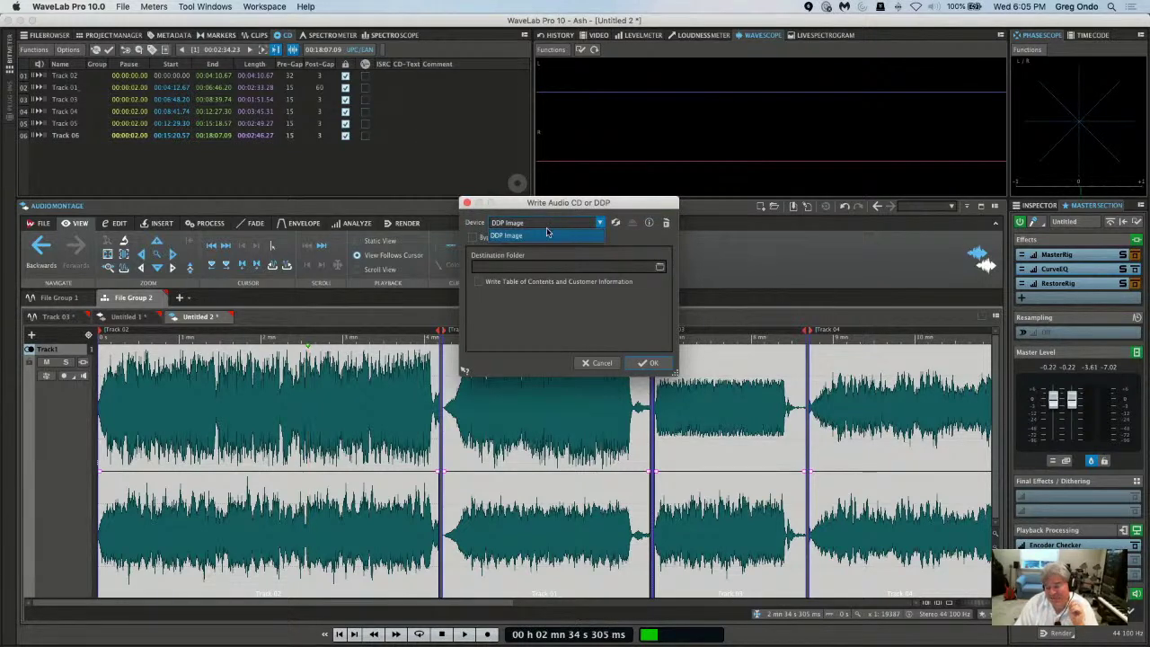
pyautogui.click(543, 234)
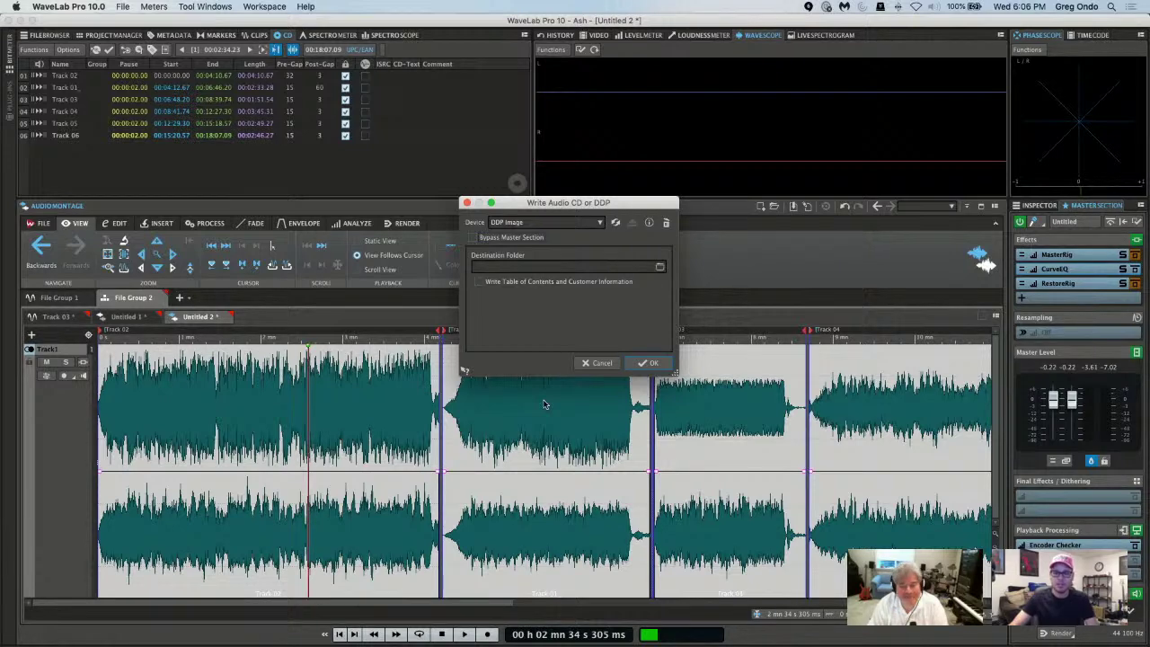
pyautogui.click(597, 363)
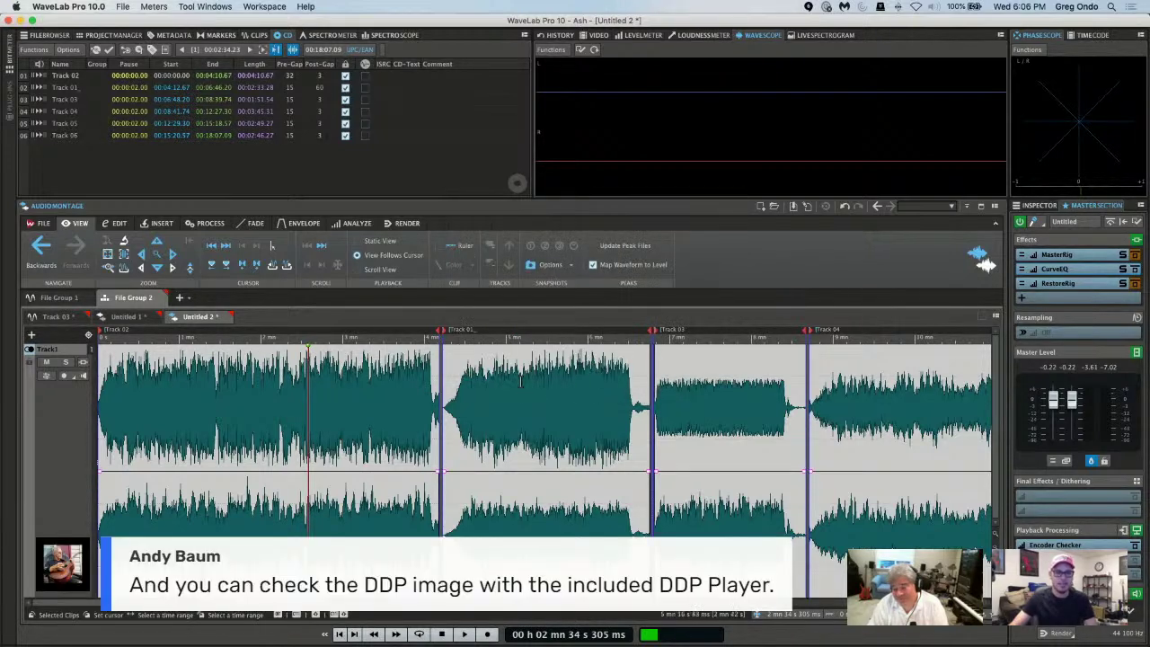